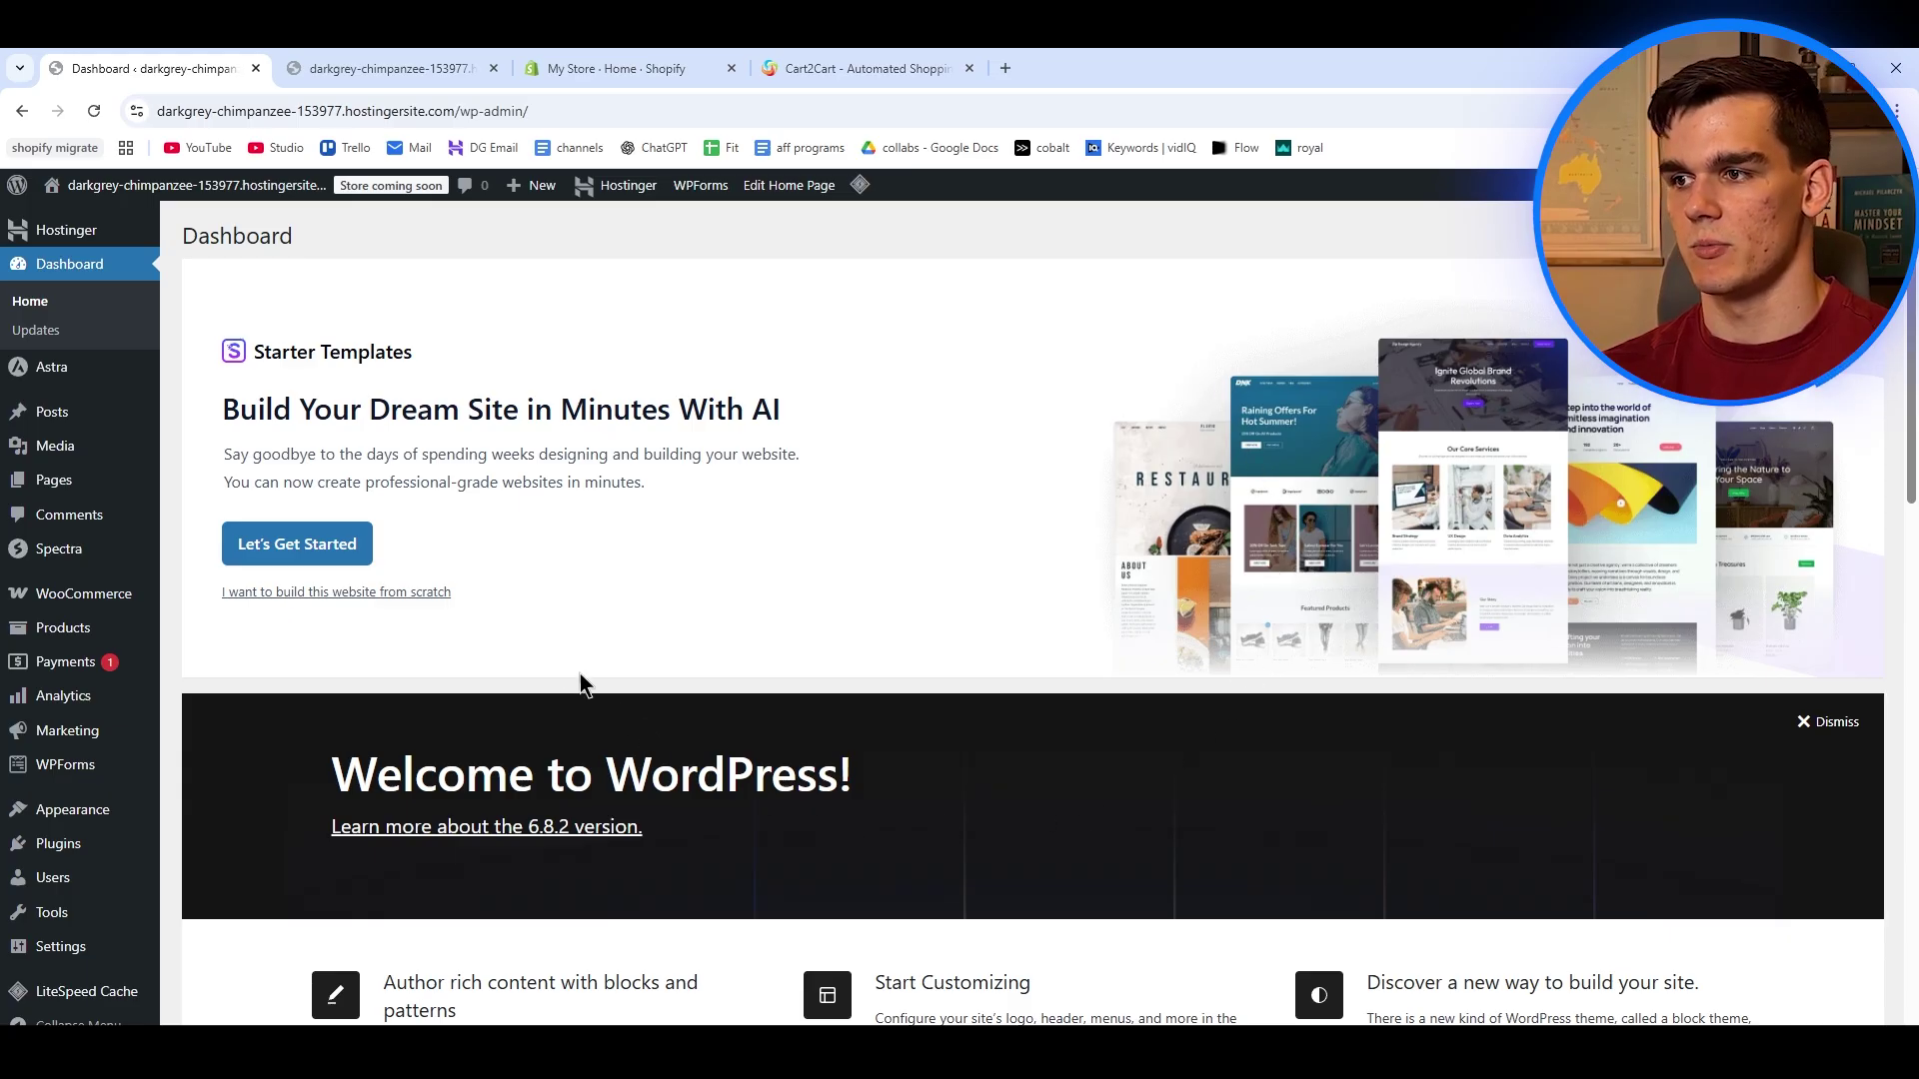
Look over the WordPress dashboard and the organic store's public homepage.
scroll(578, 677, "down", 5)
scroll(231, 629, "up", 4)
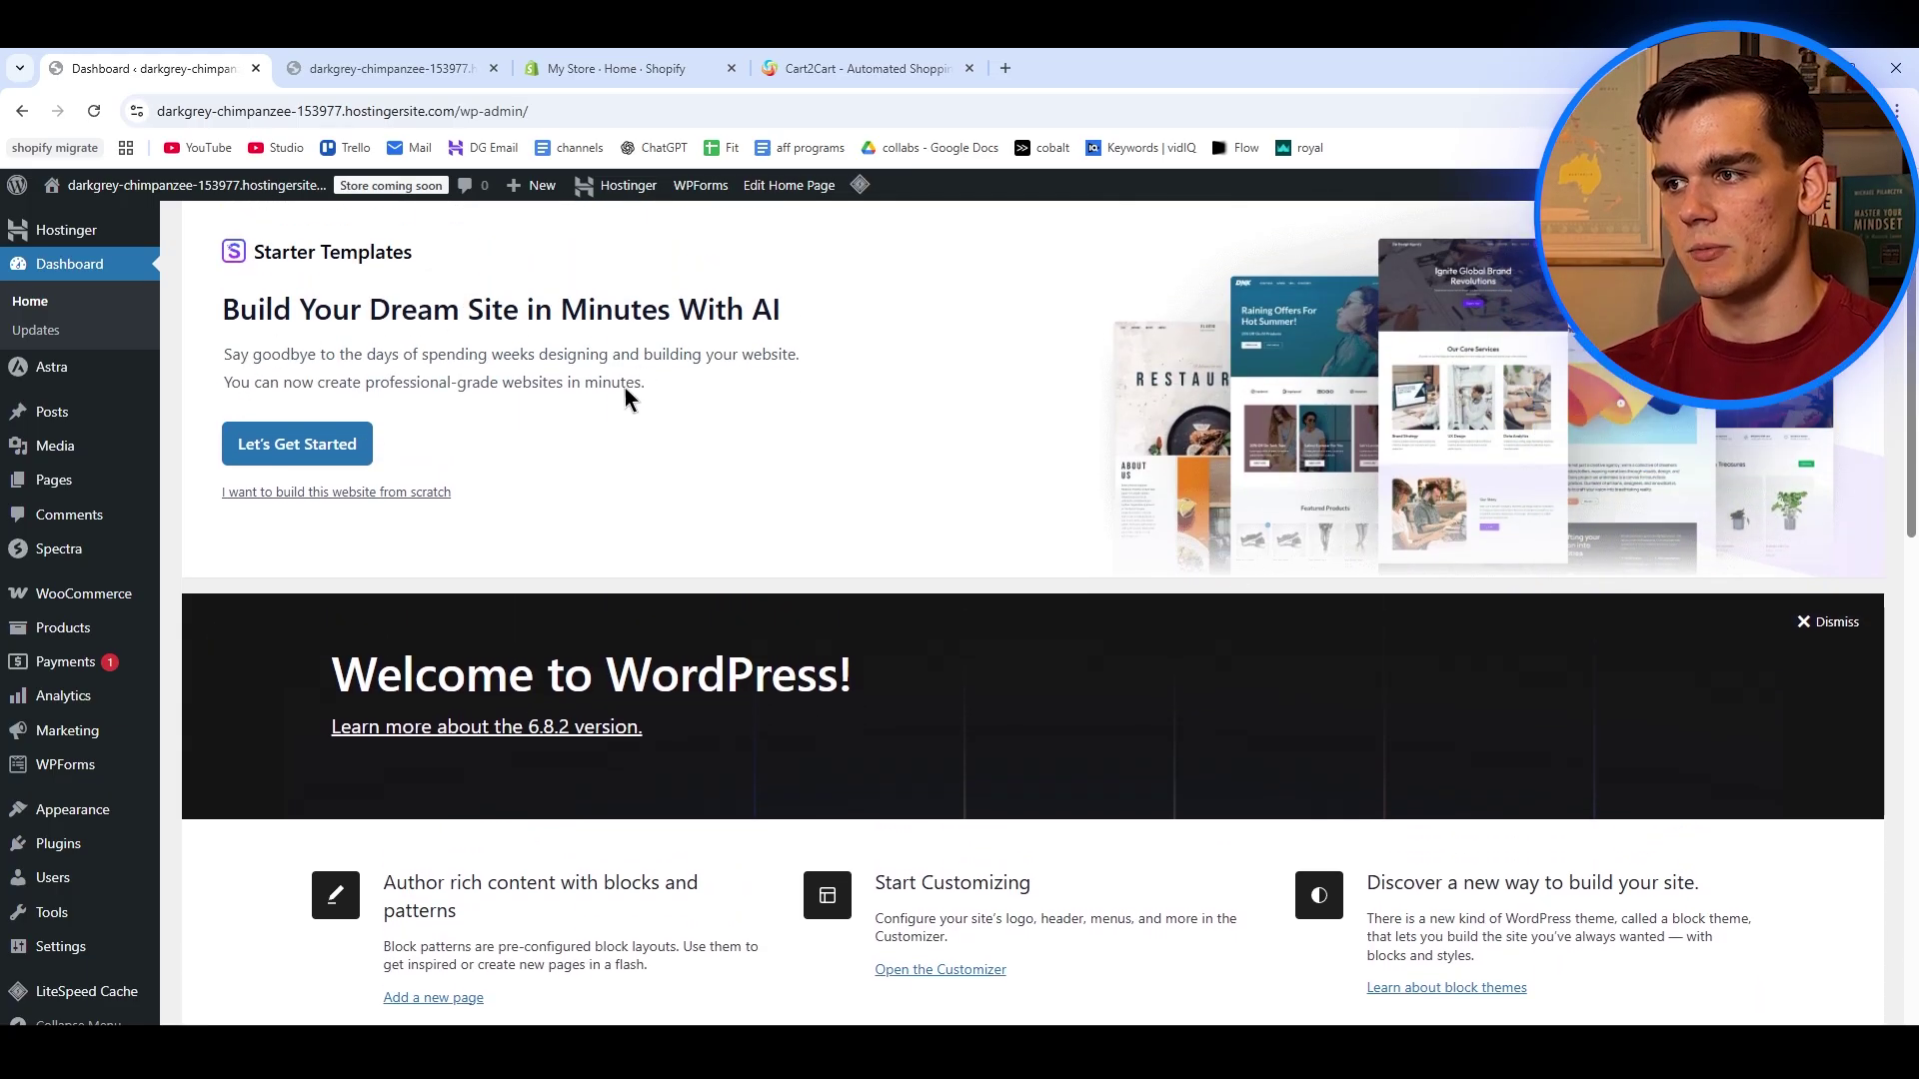
left_click(332, 55)
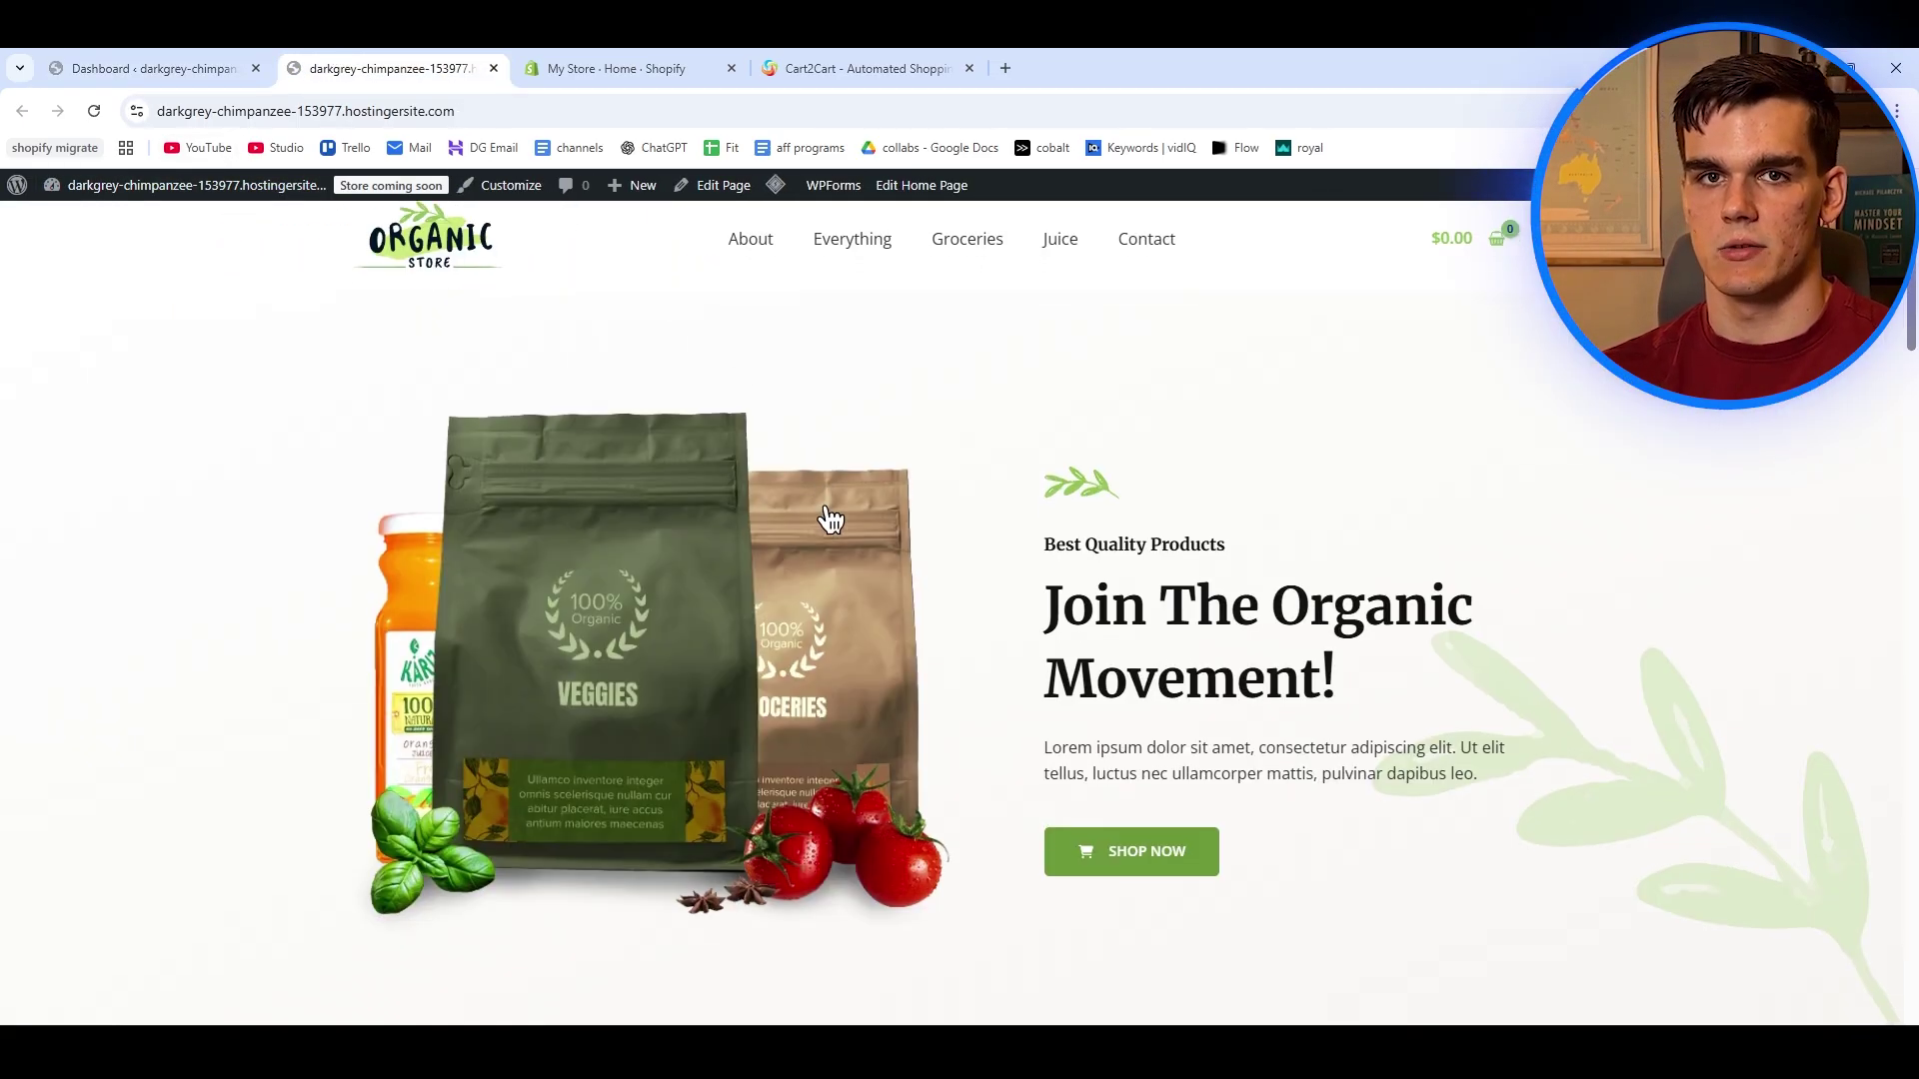
scroll(830, 520, "down", 10)
scroll(783, 661, "up", 7)
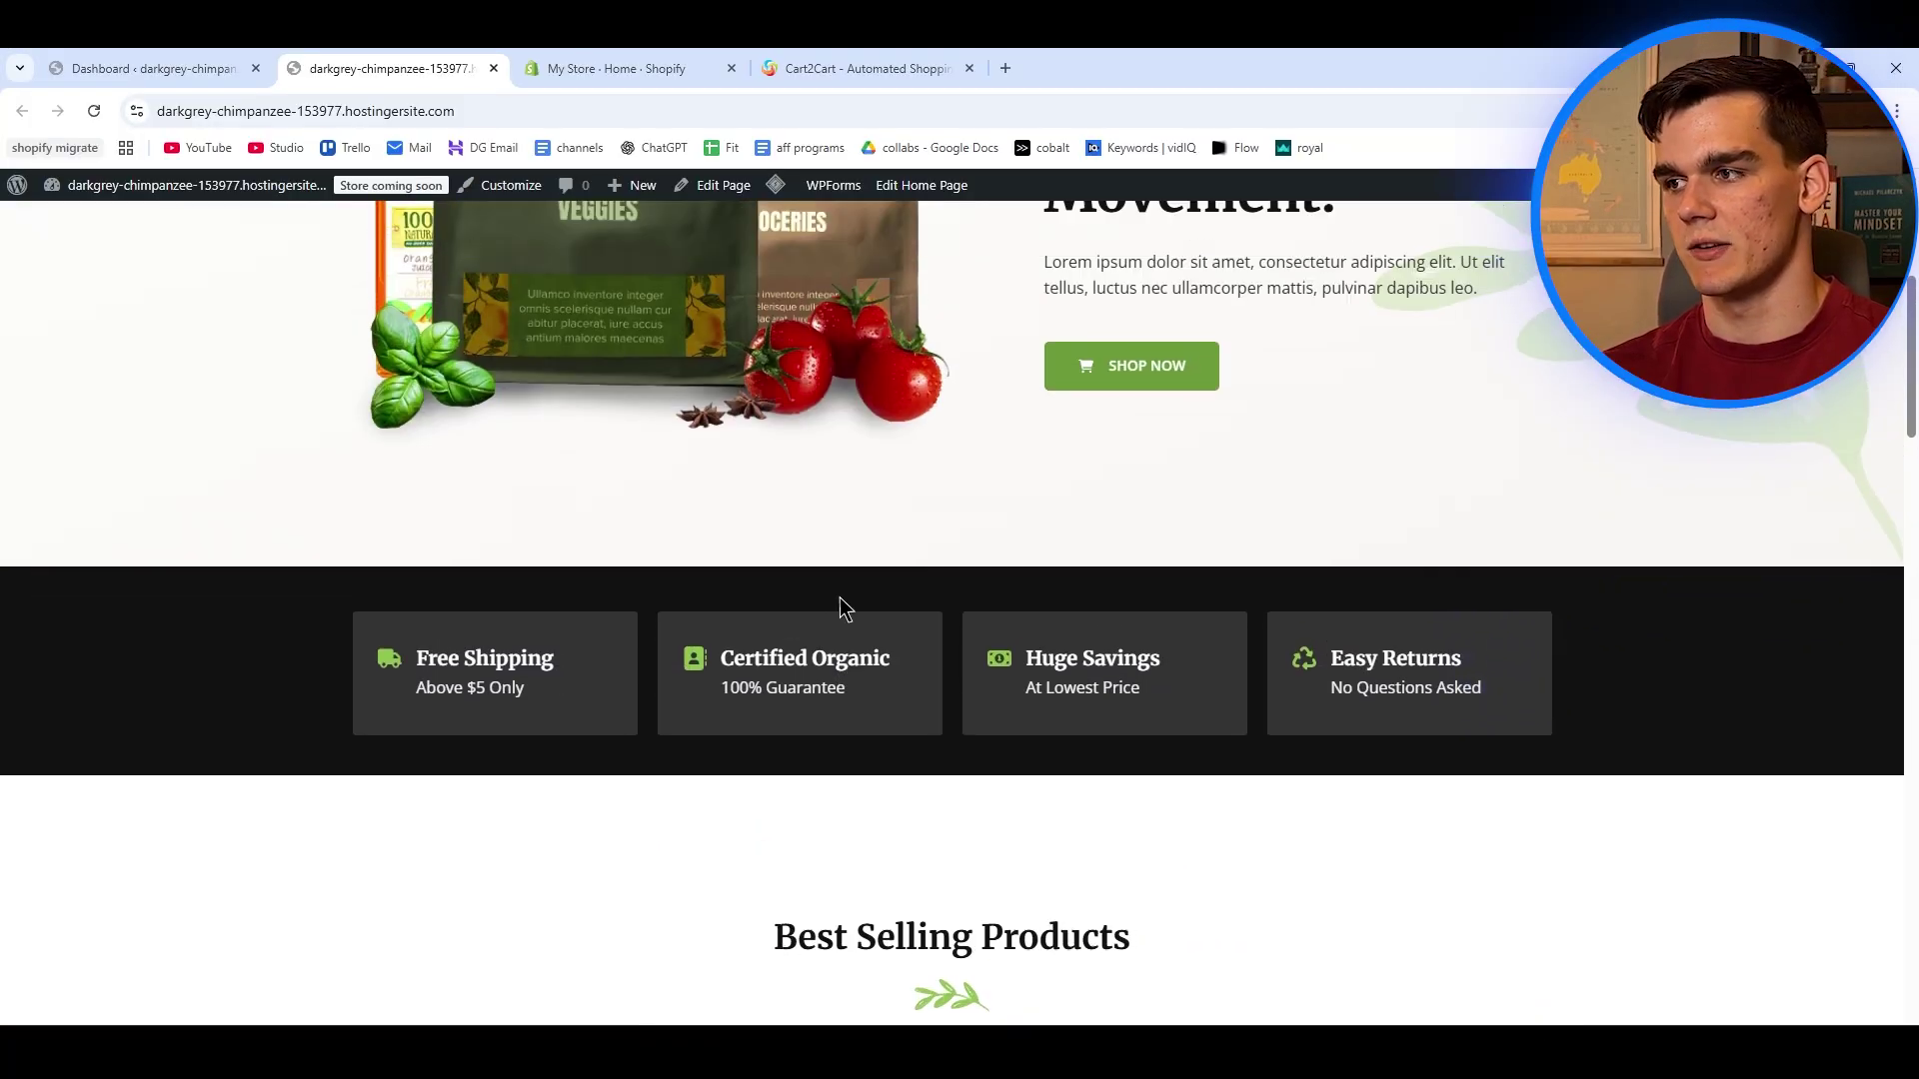
scroll(845, 604, "up", 5)
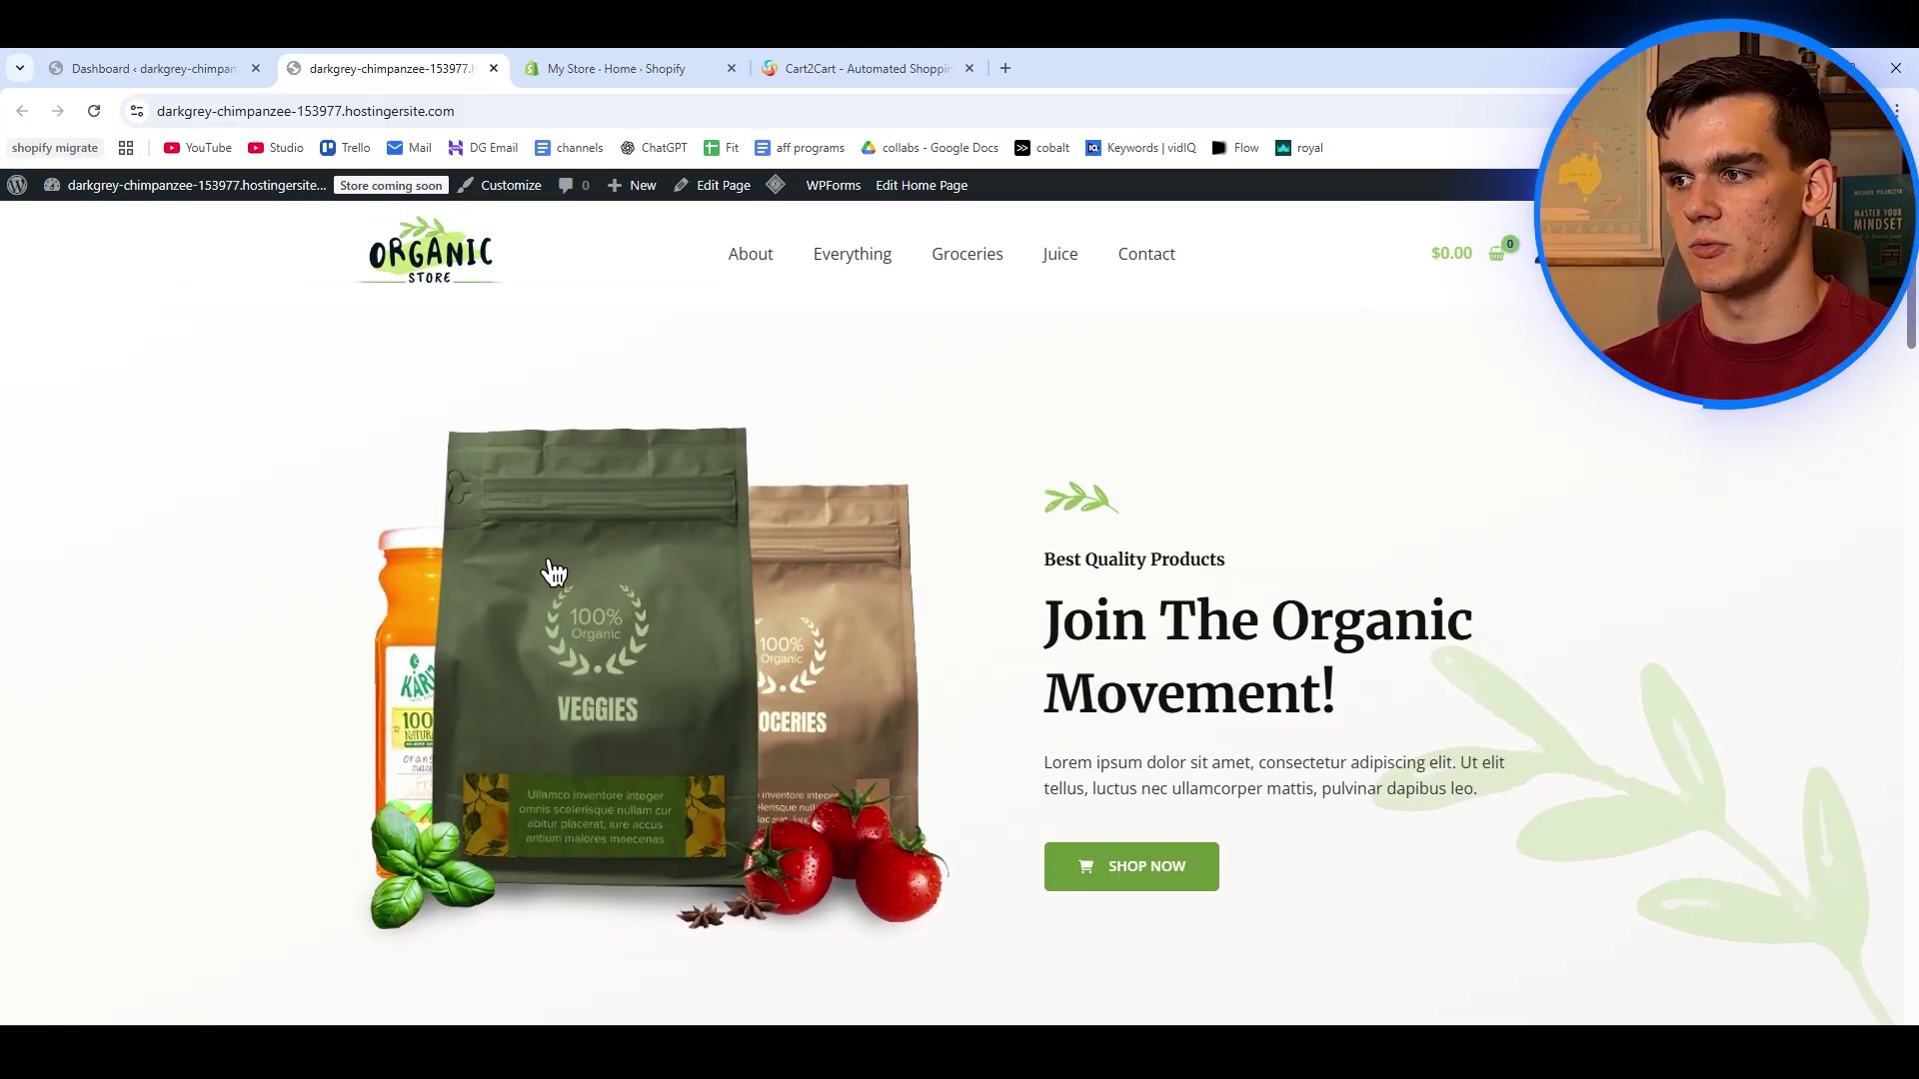
Review the full product list in the WordPress admin and the home page of the Shopify store admin.
left_click(150, 68)
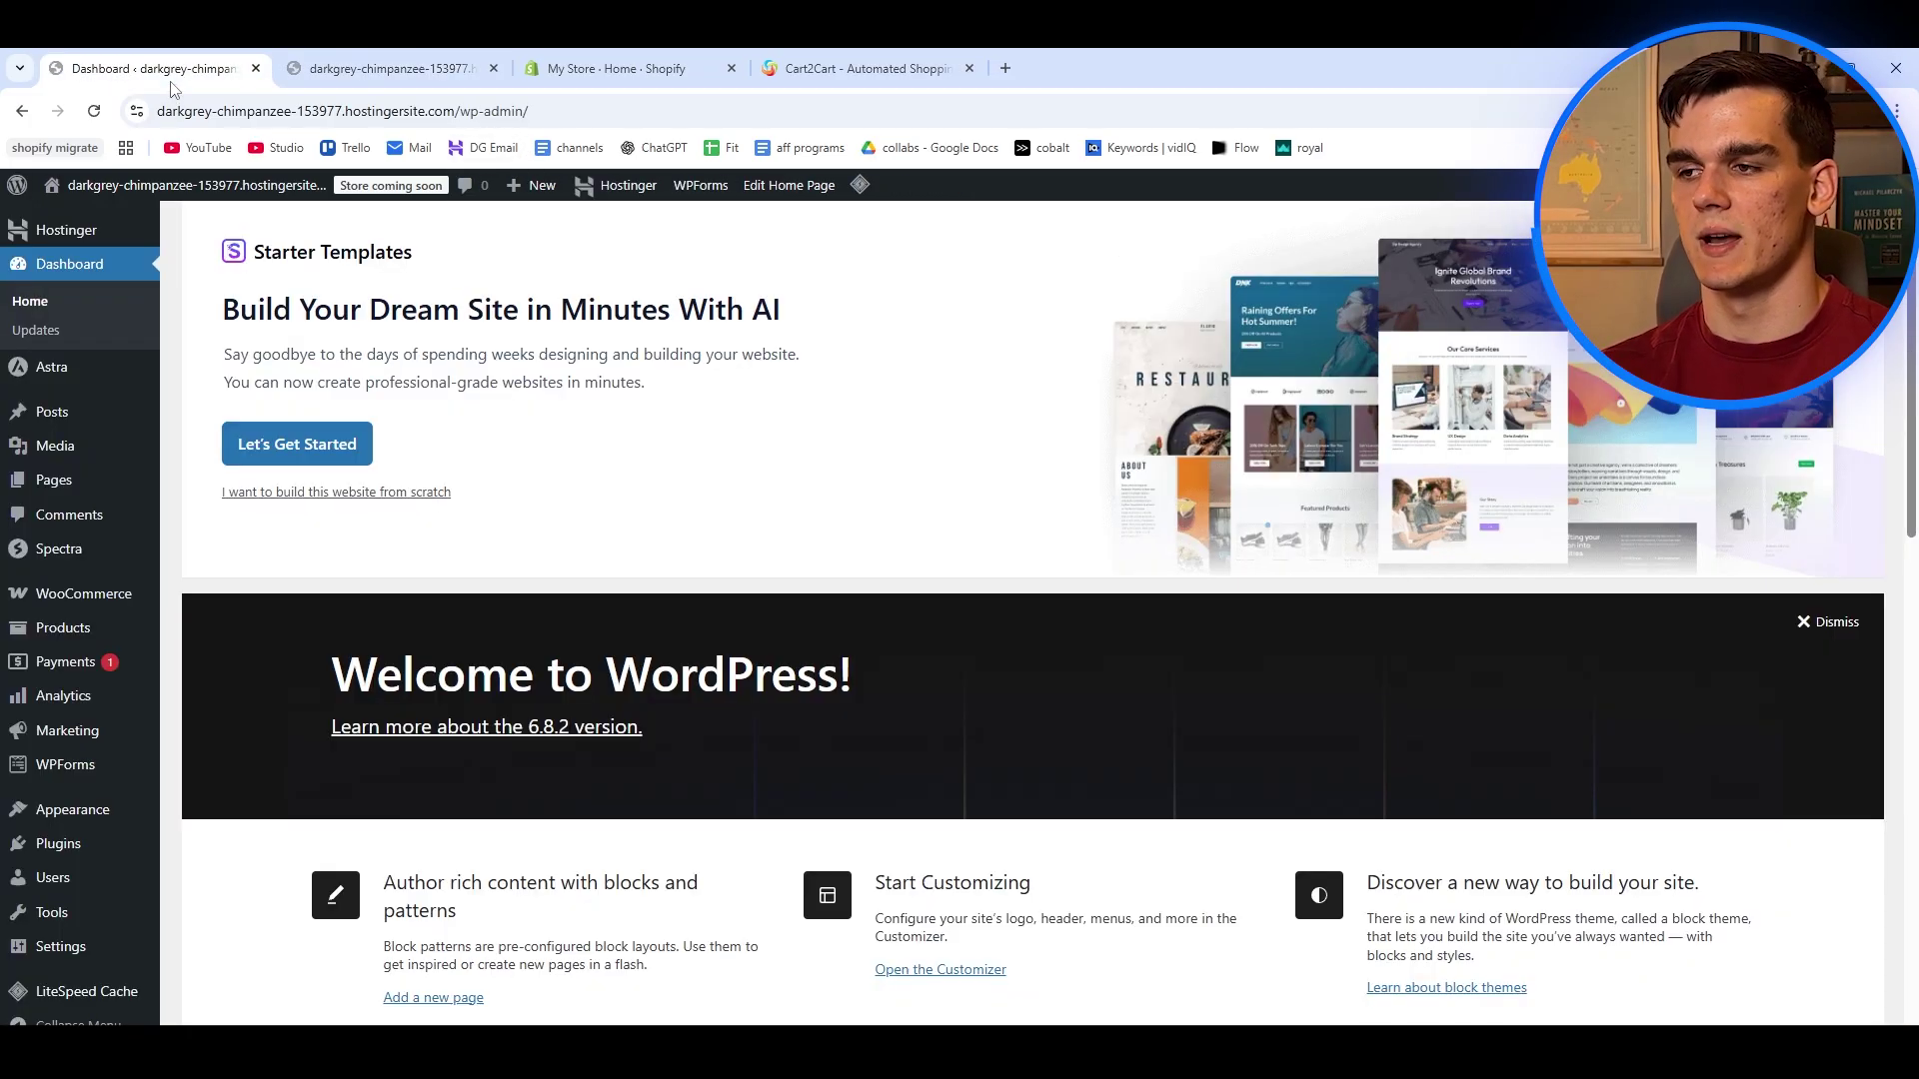
left_click(55, 639)
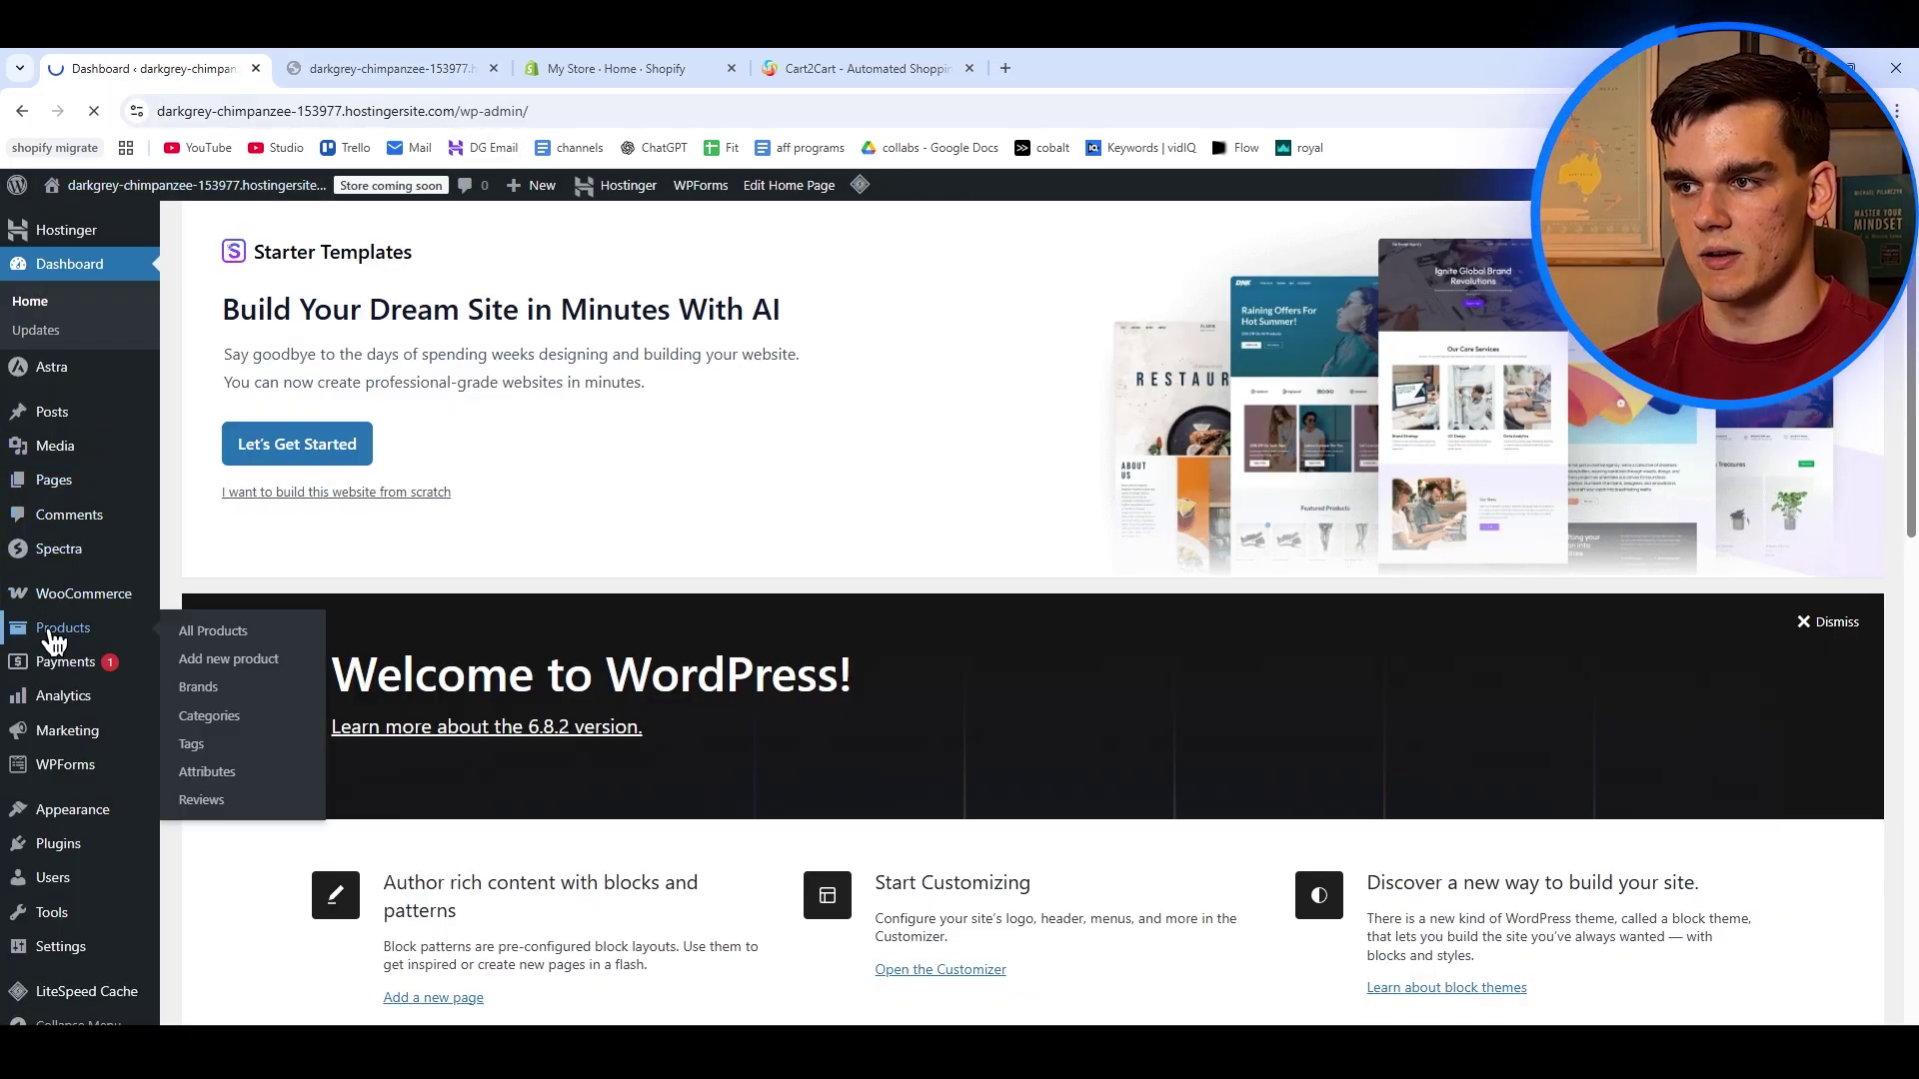
scroll(356, 900, "down", 3)
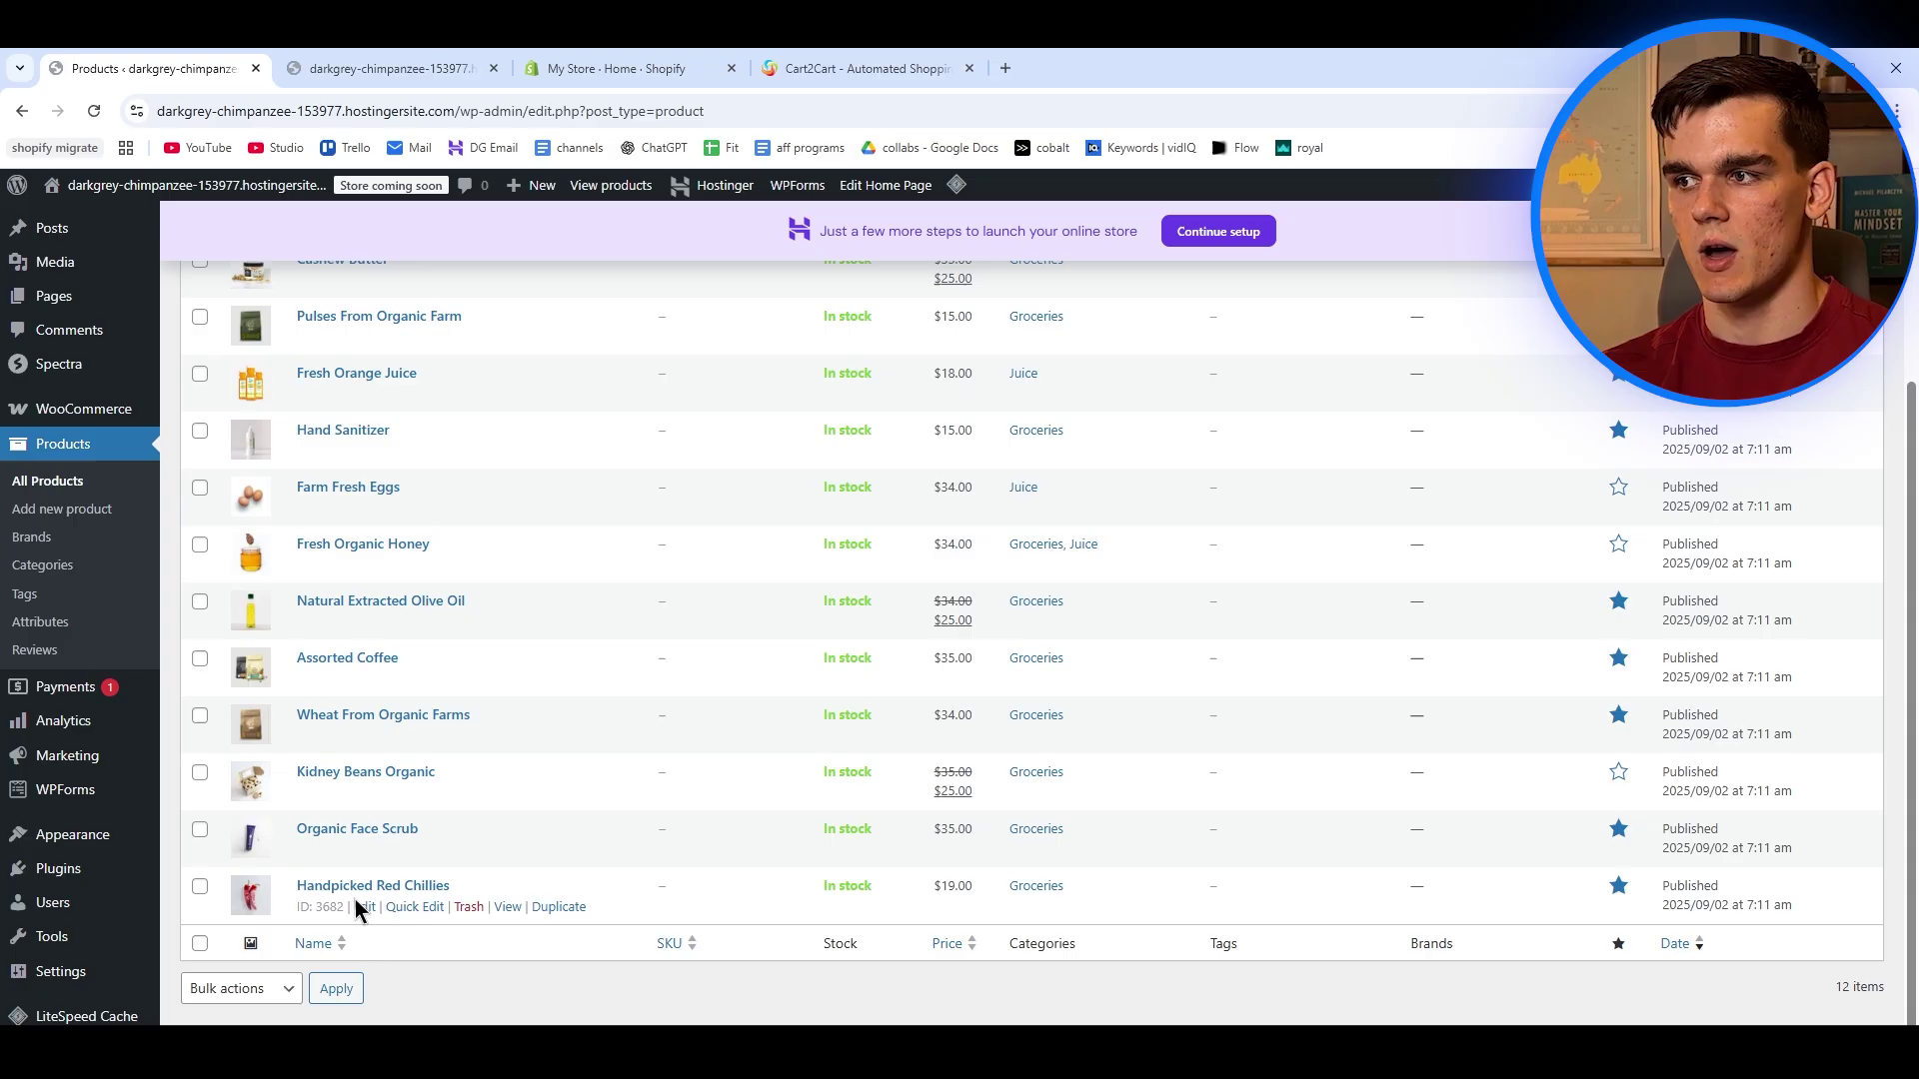
scroll(363, 872, "up", 3)
scroll(626, 429, "down", 1)
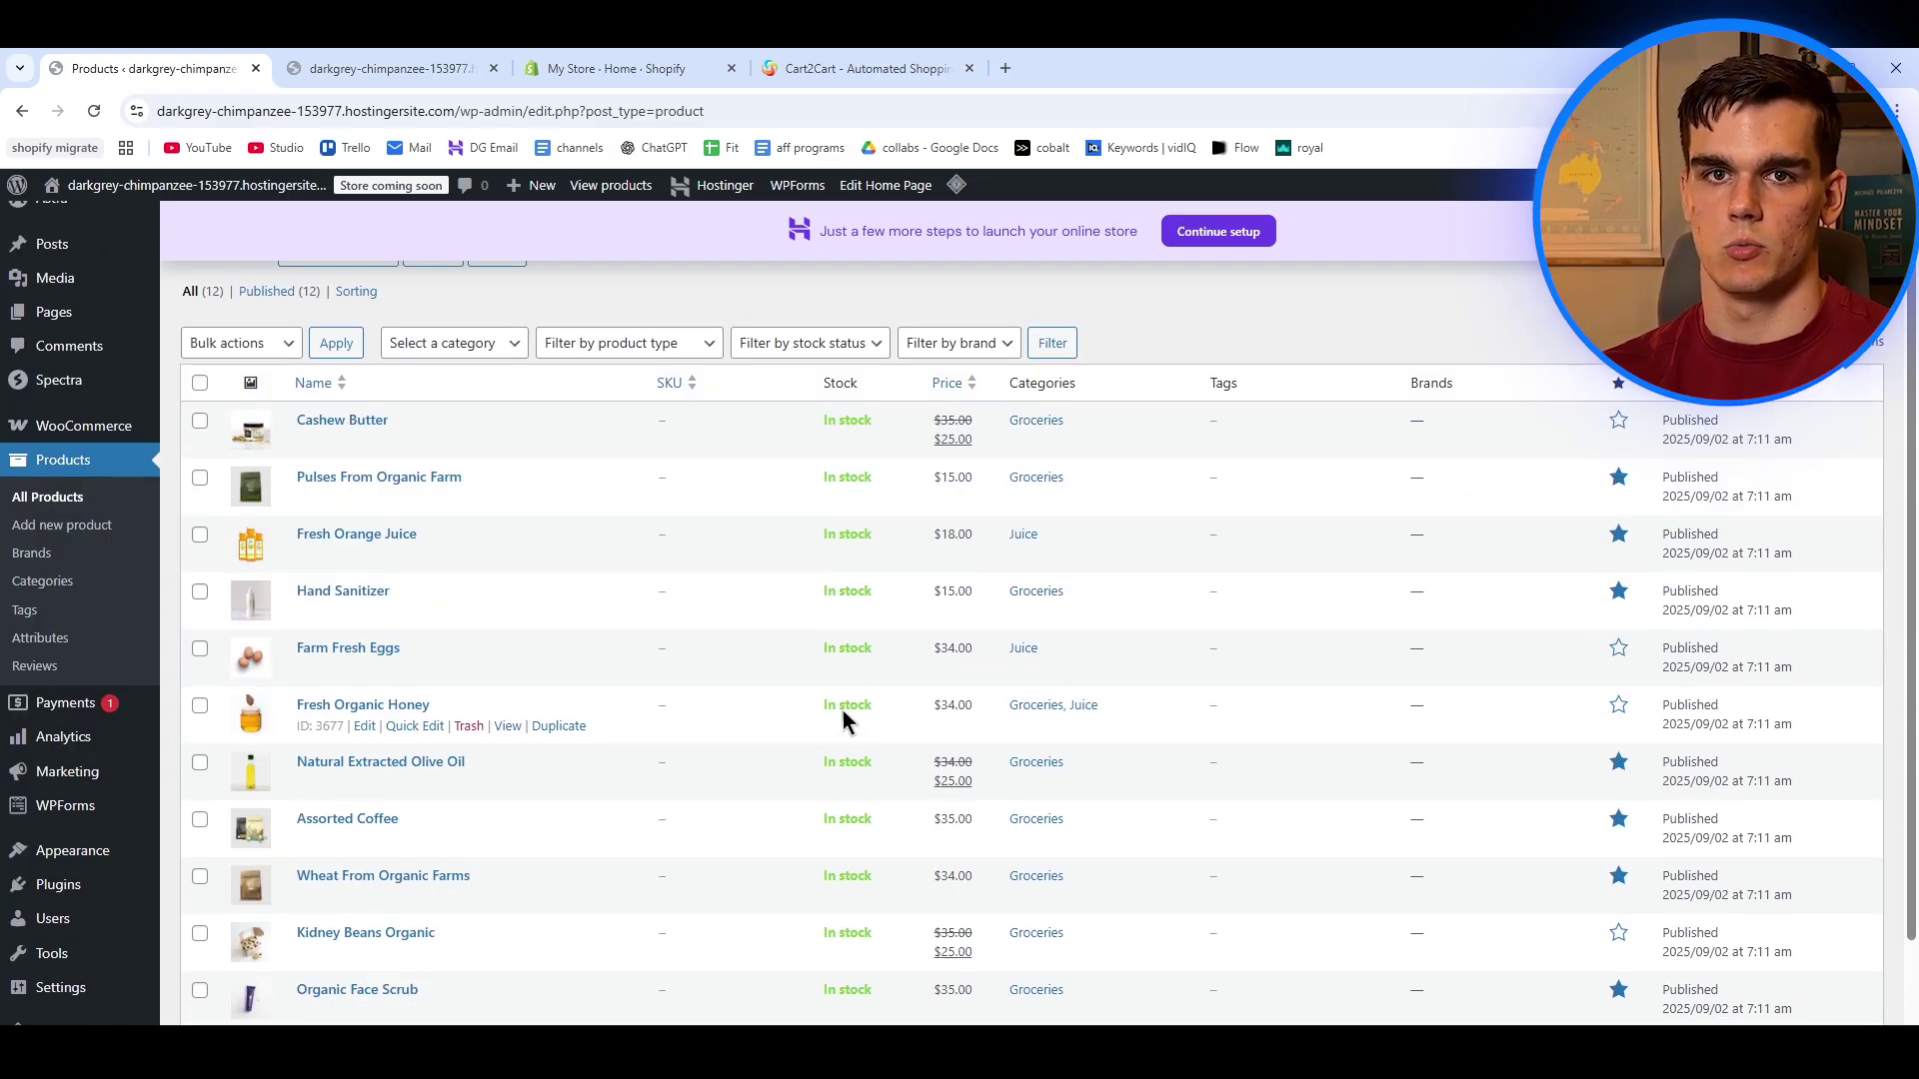
mouse_move(605, 840)
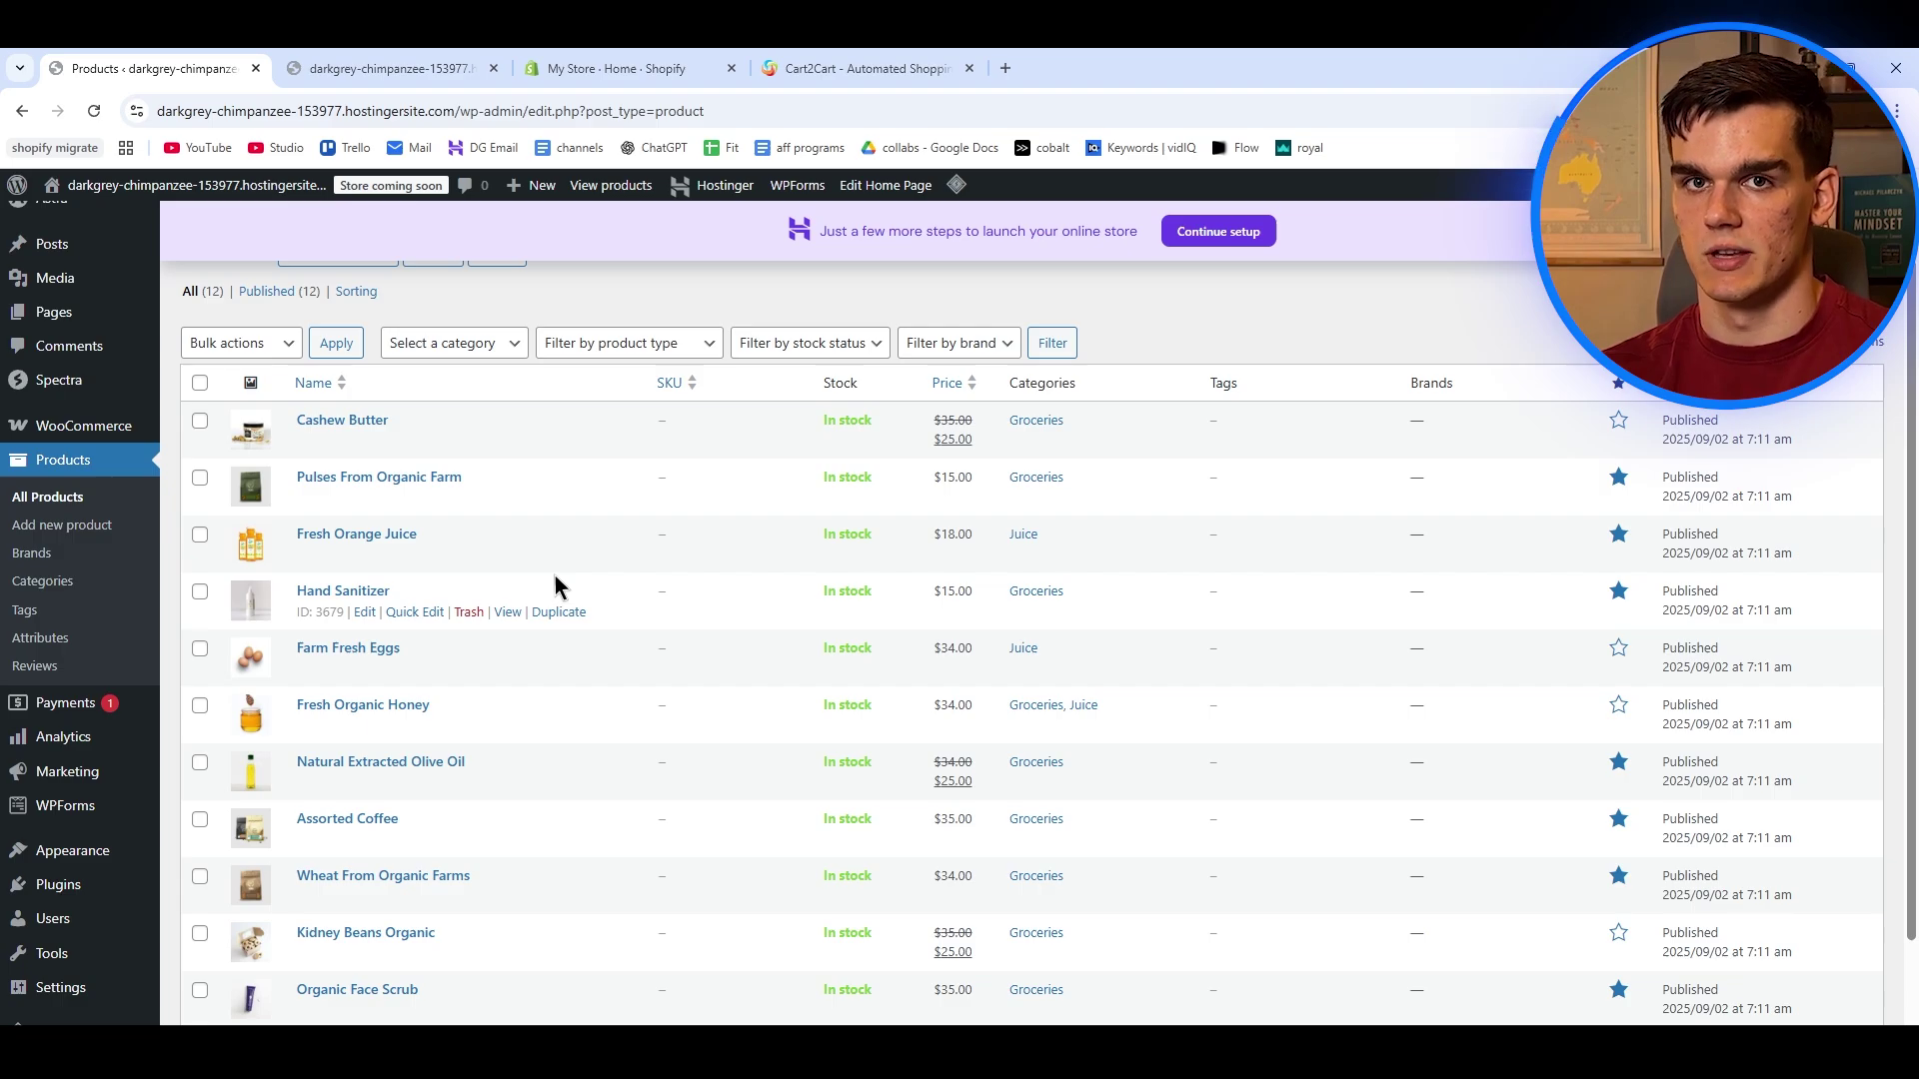
mouse_move(524, 470)
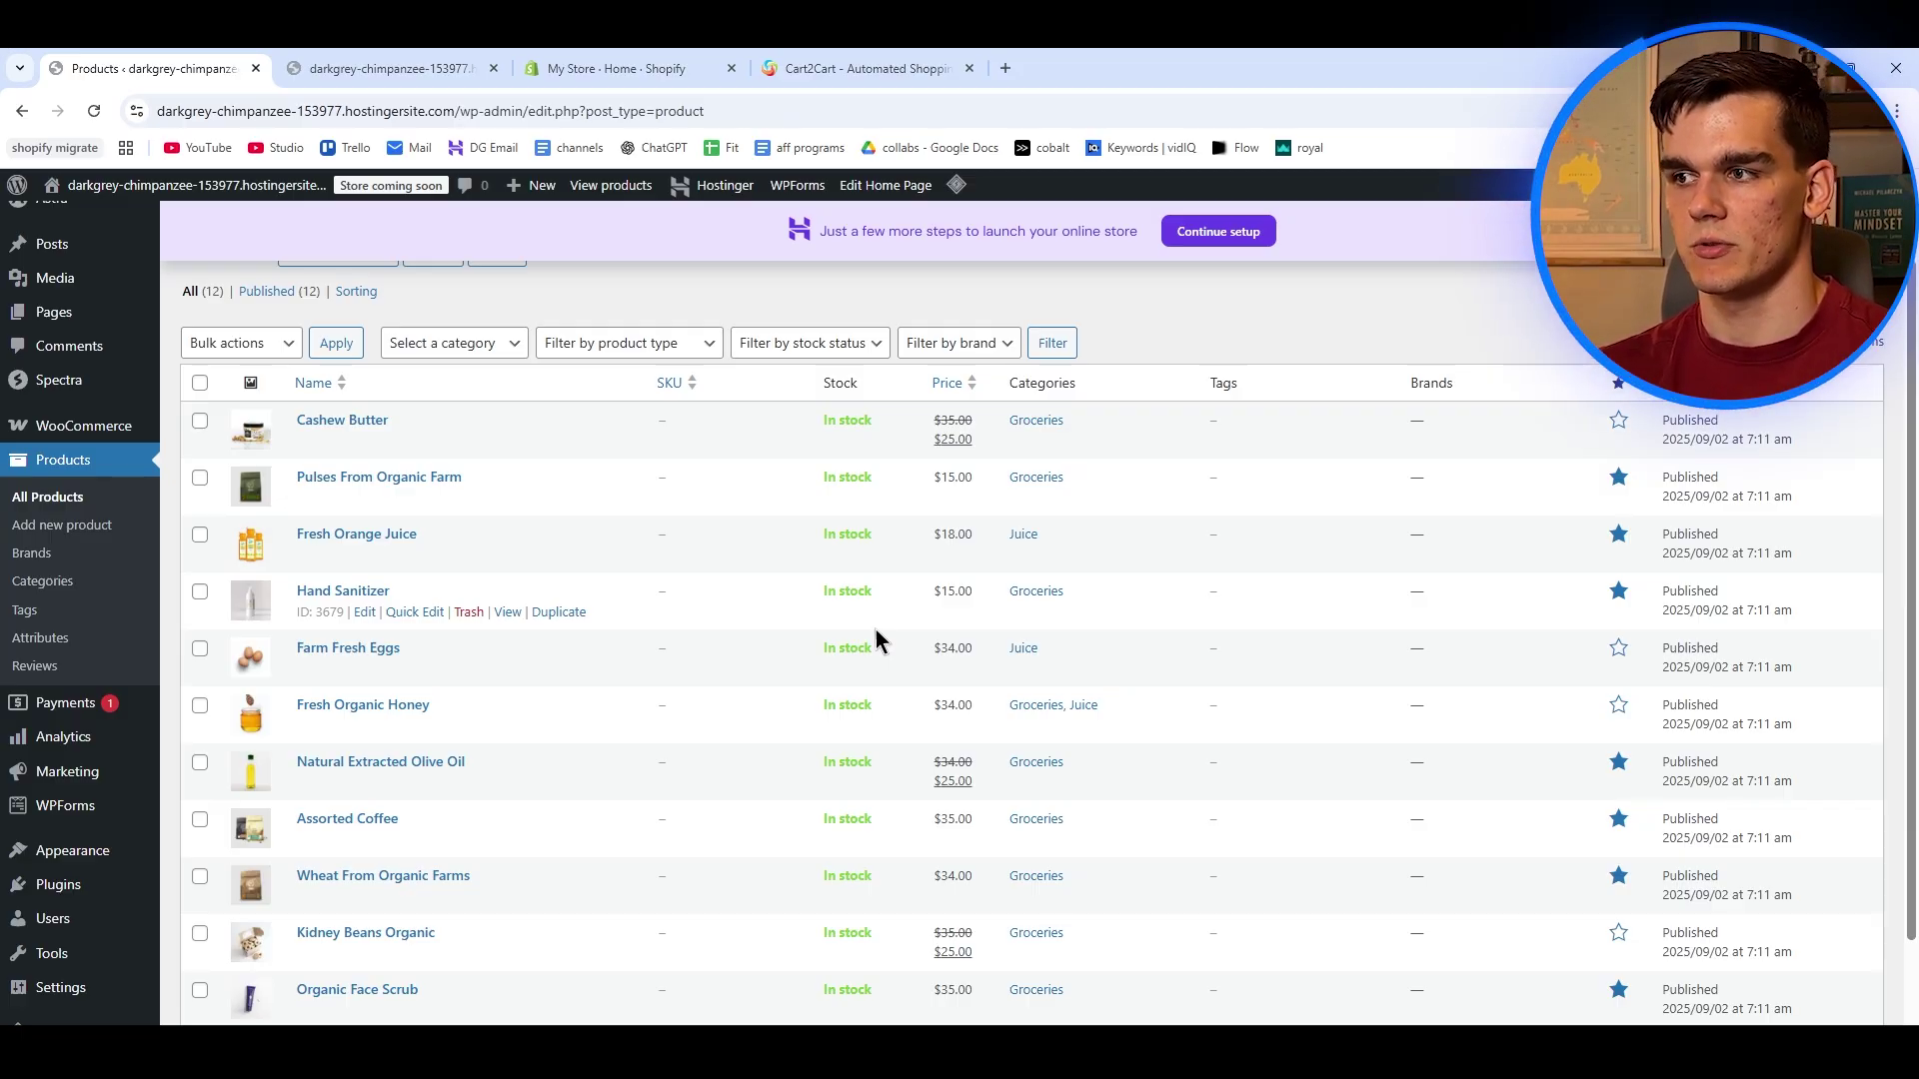
key("ctrl+3")
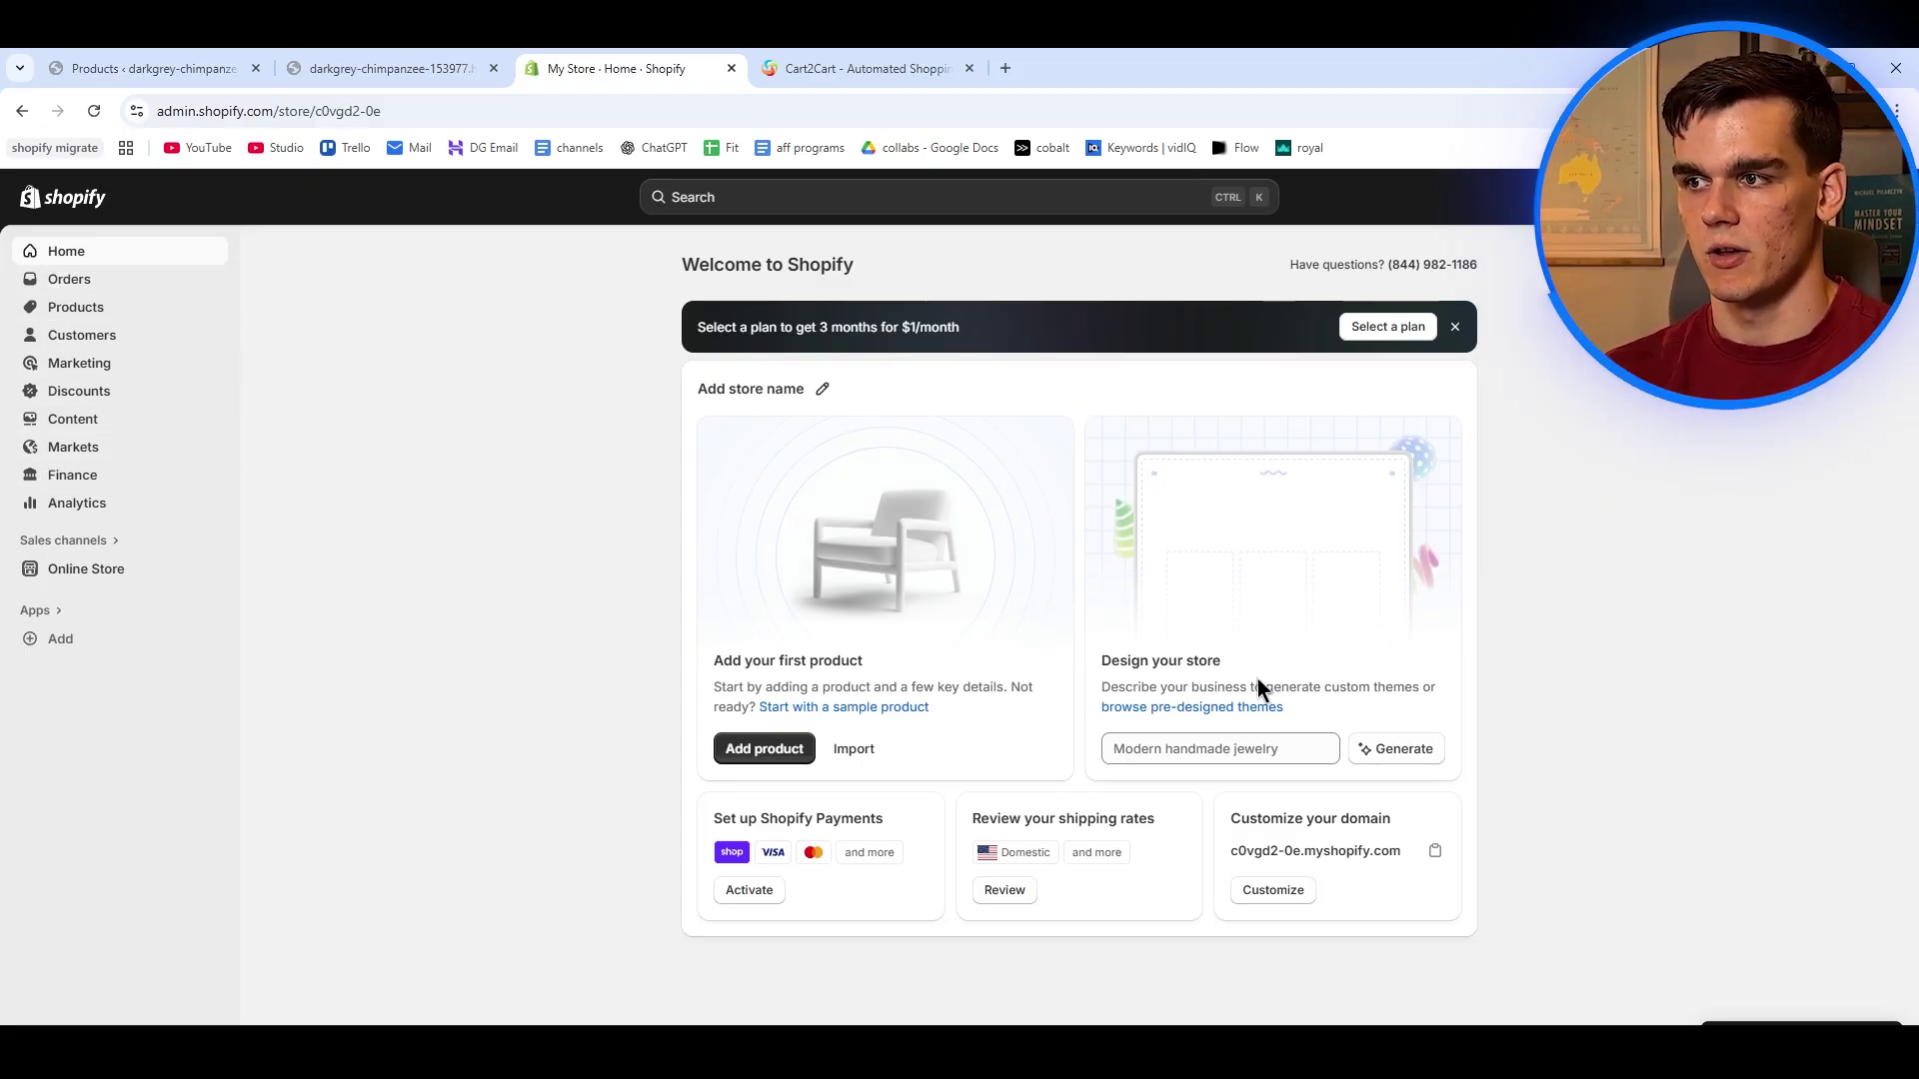
Switch to the Cart2Cart website and set the migration source to WooCommerce and the target to Shopify.
left_click(850, 66)
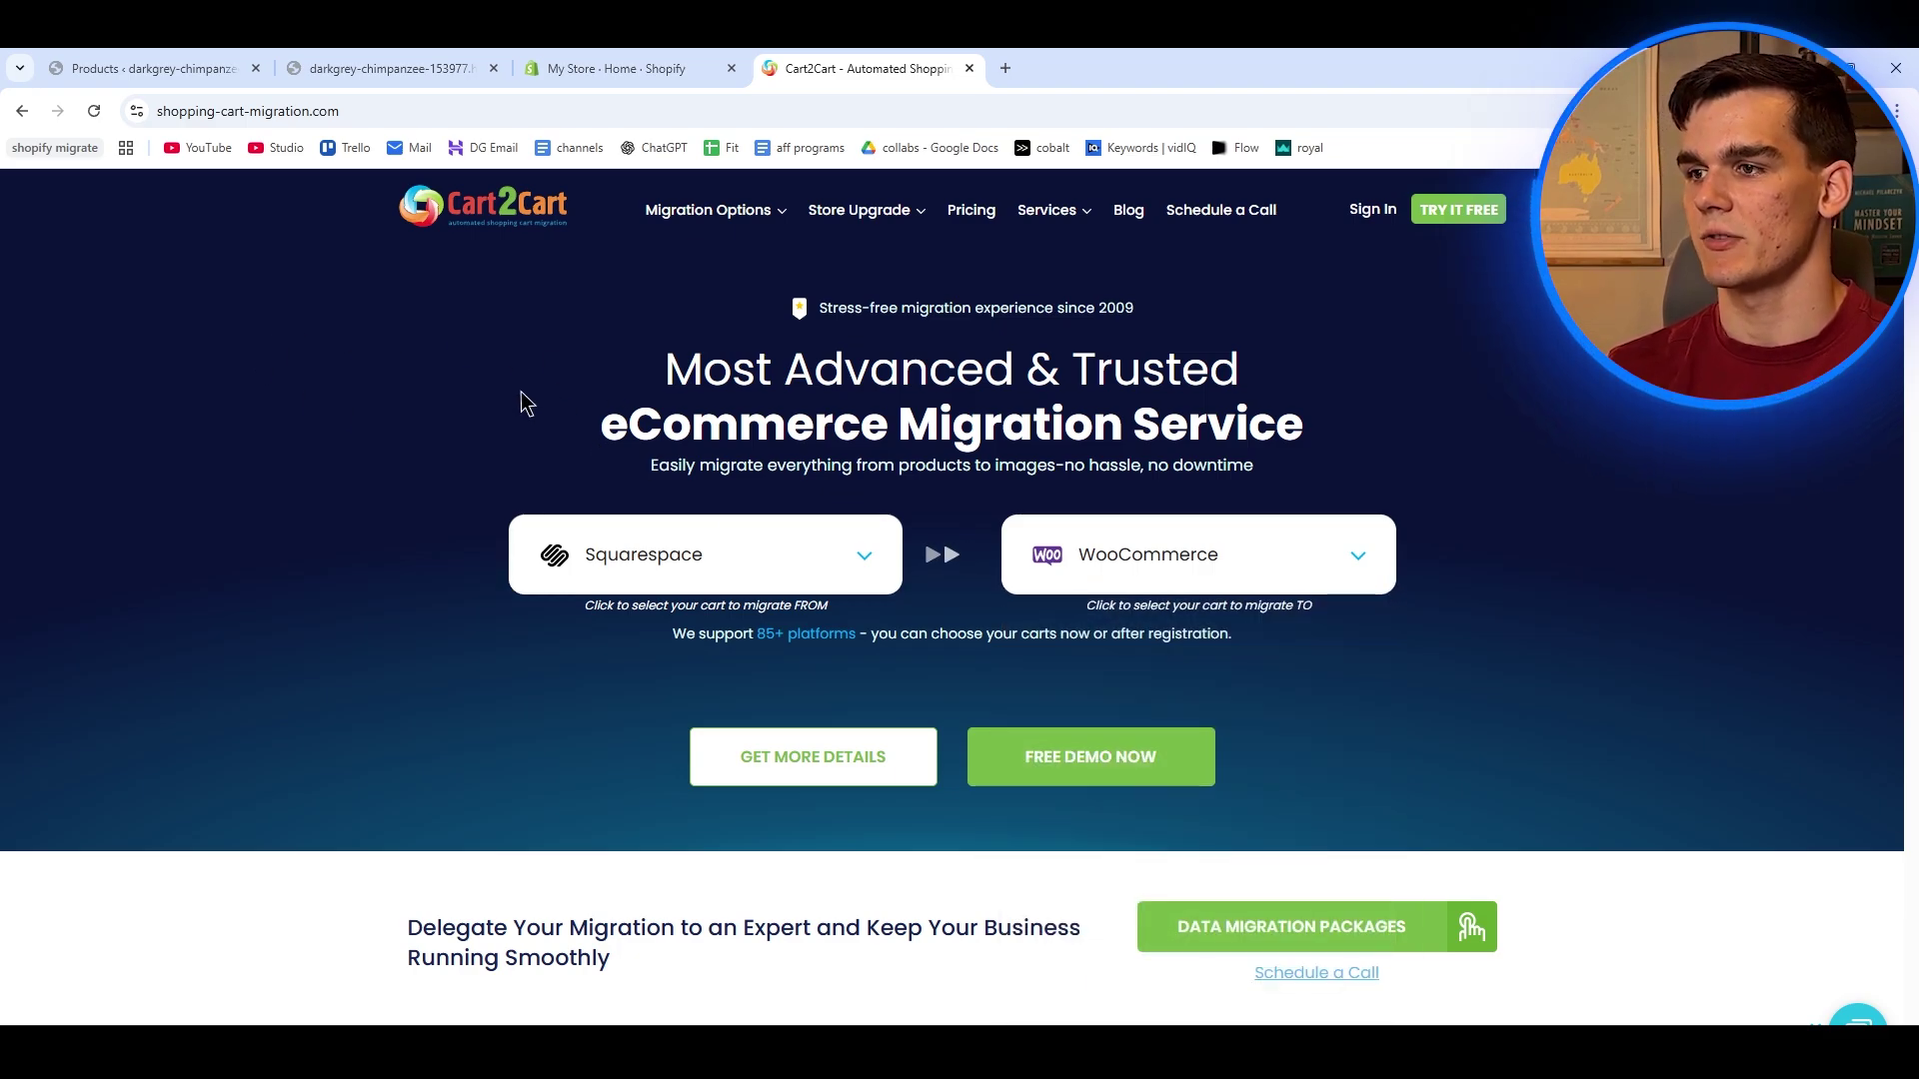
left_click(1212, 520)
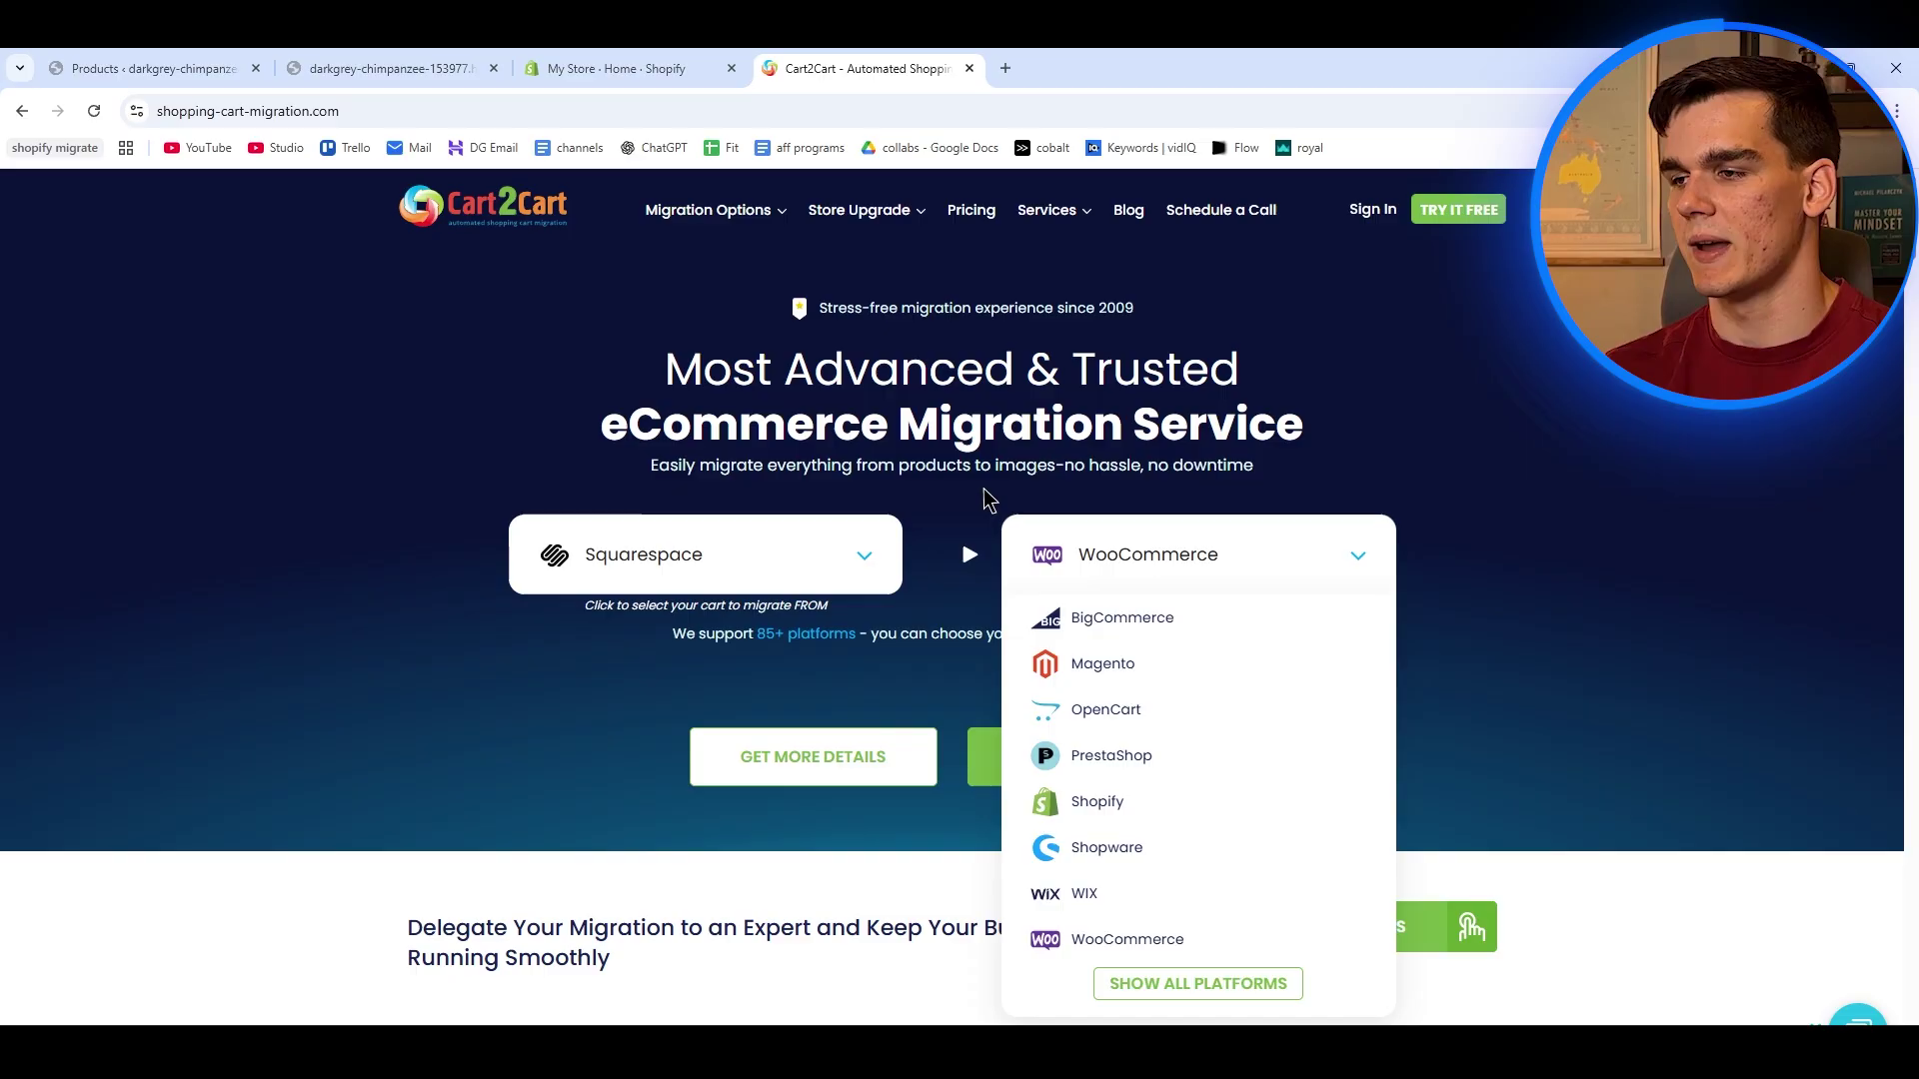
left_click(583, 585)
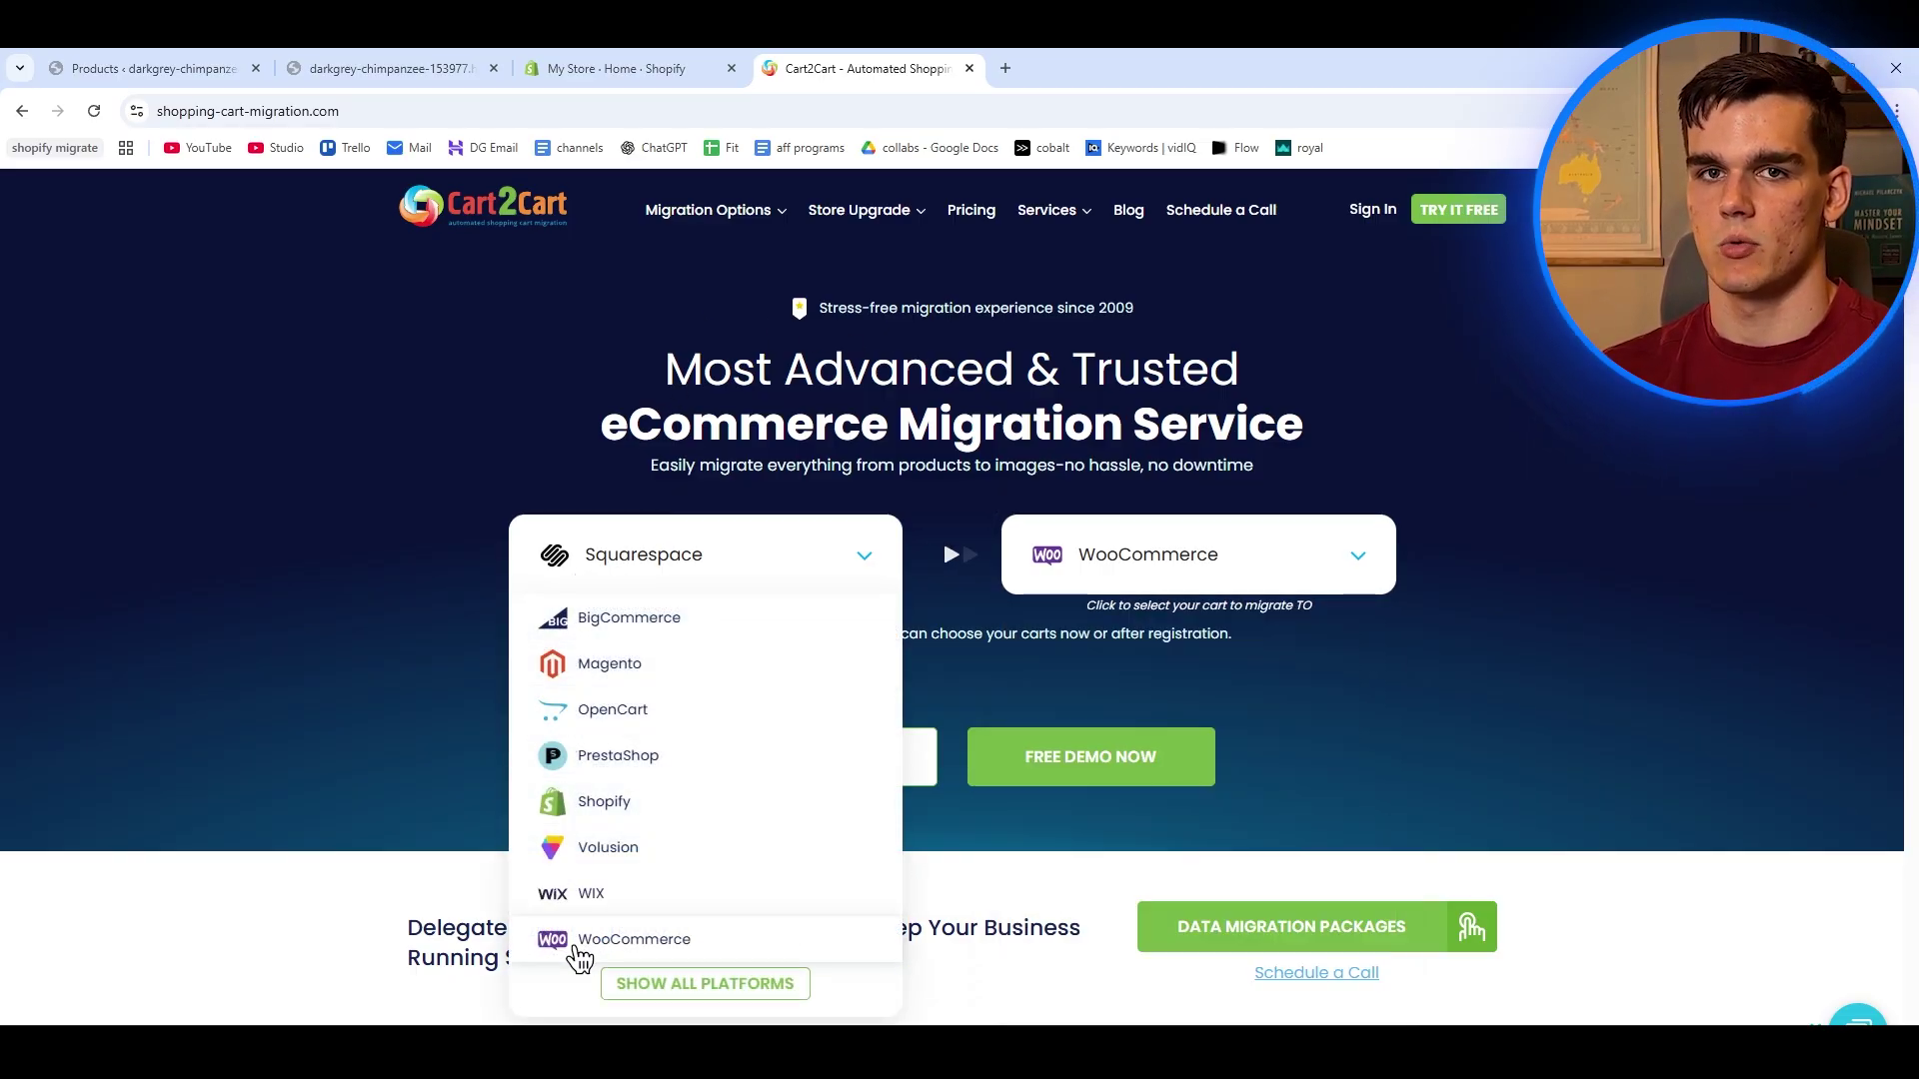
left_click(578, 950)
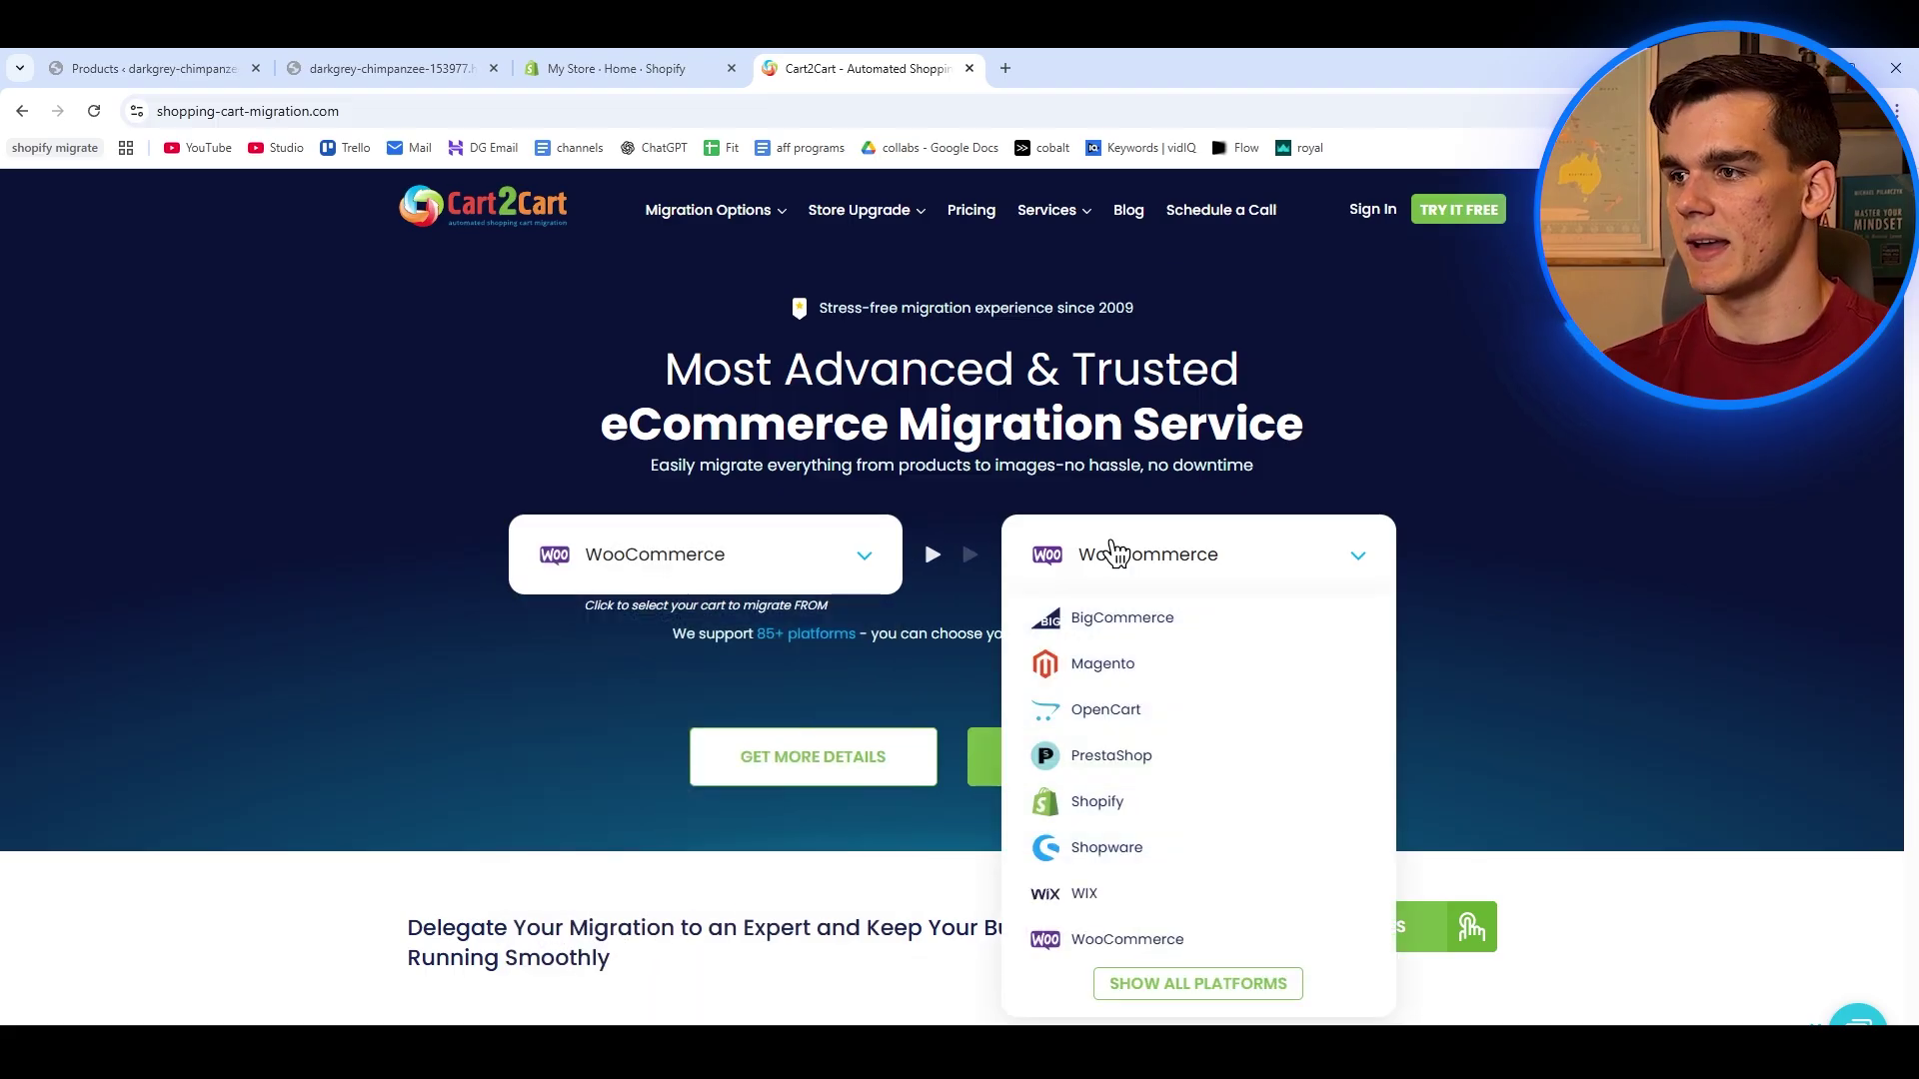
left_click(1096, 806)
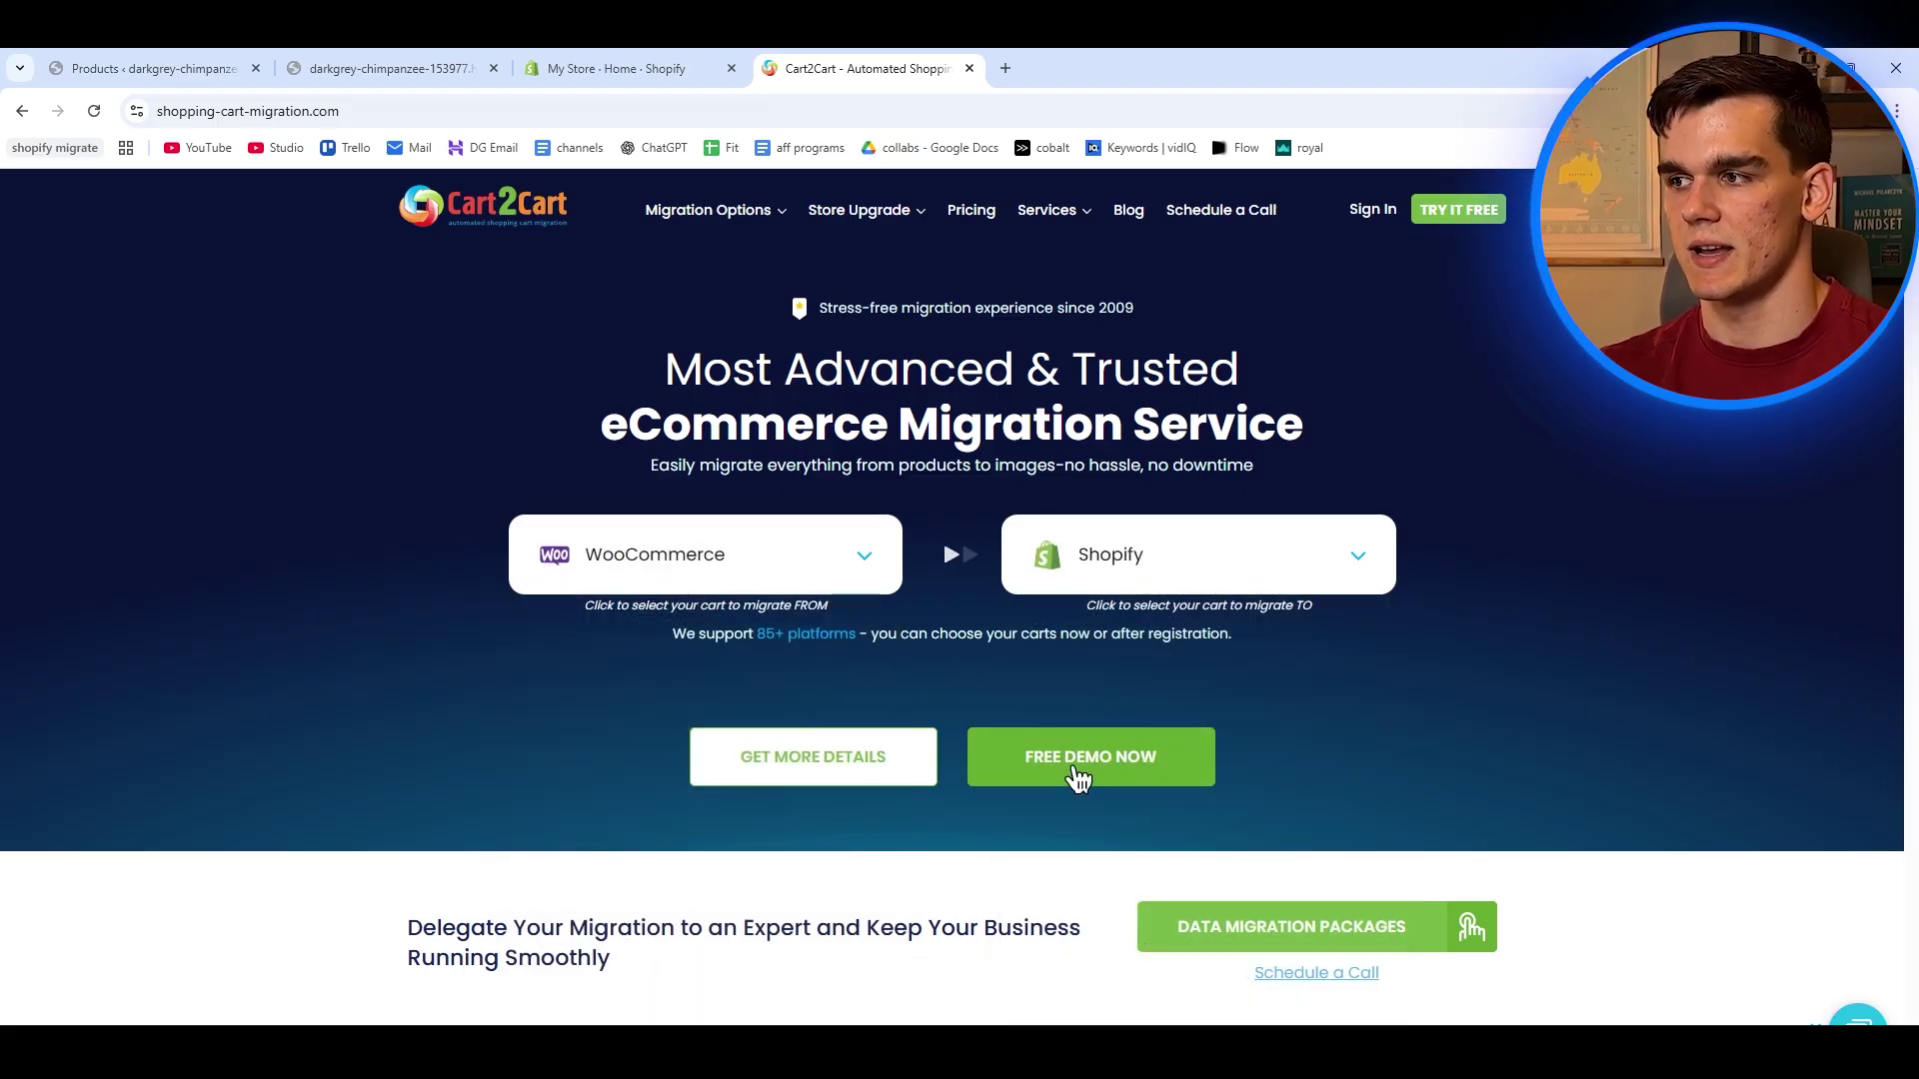
Sign up for the free WooCommerce to Shopify demo with the account e-mail and accept the terms of service.
left_click(1089, 767)
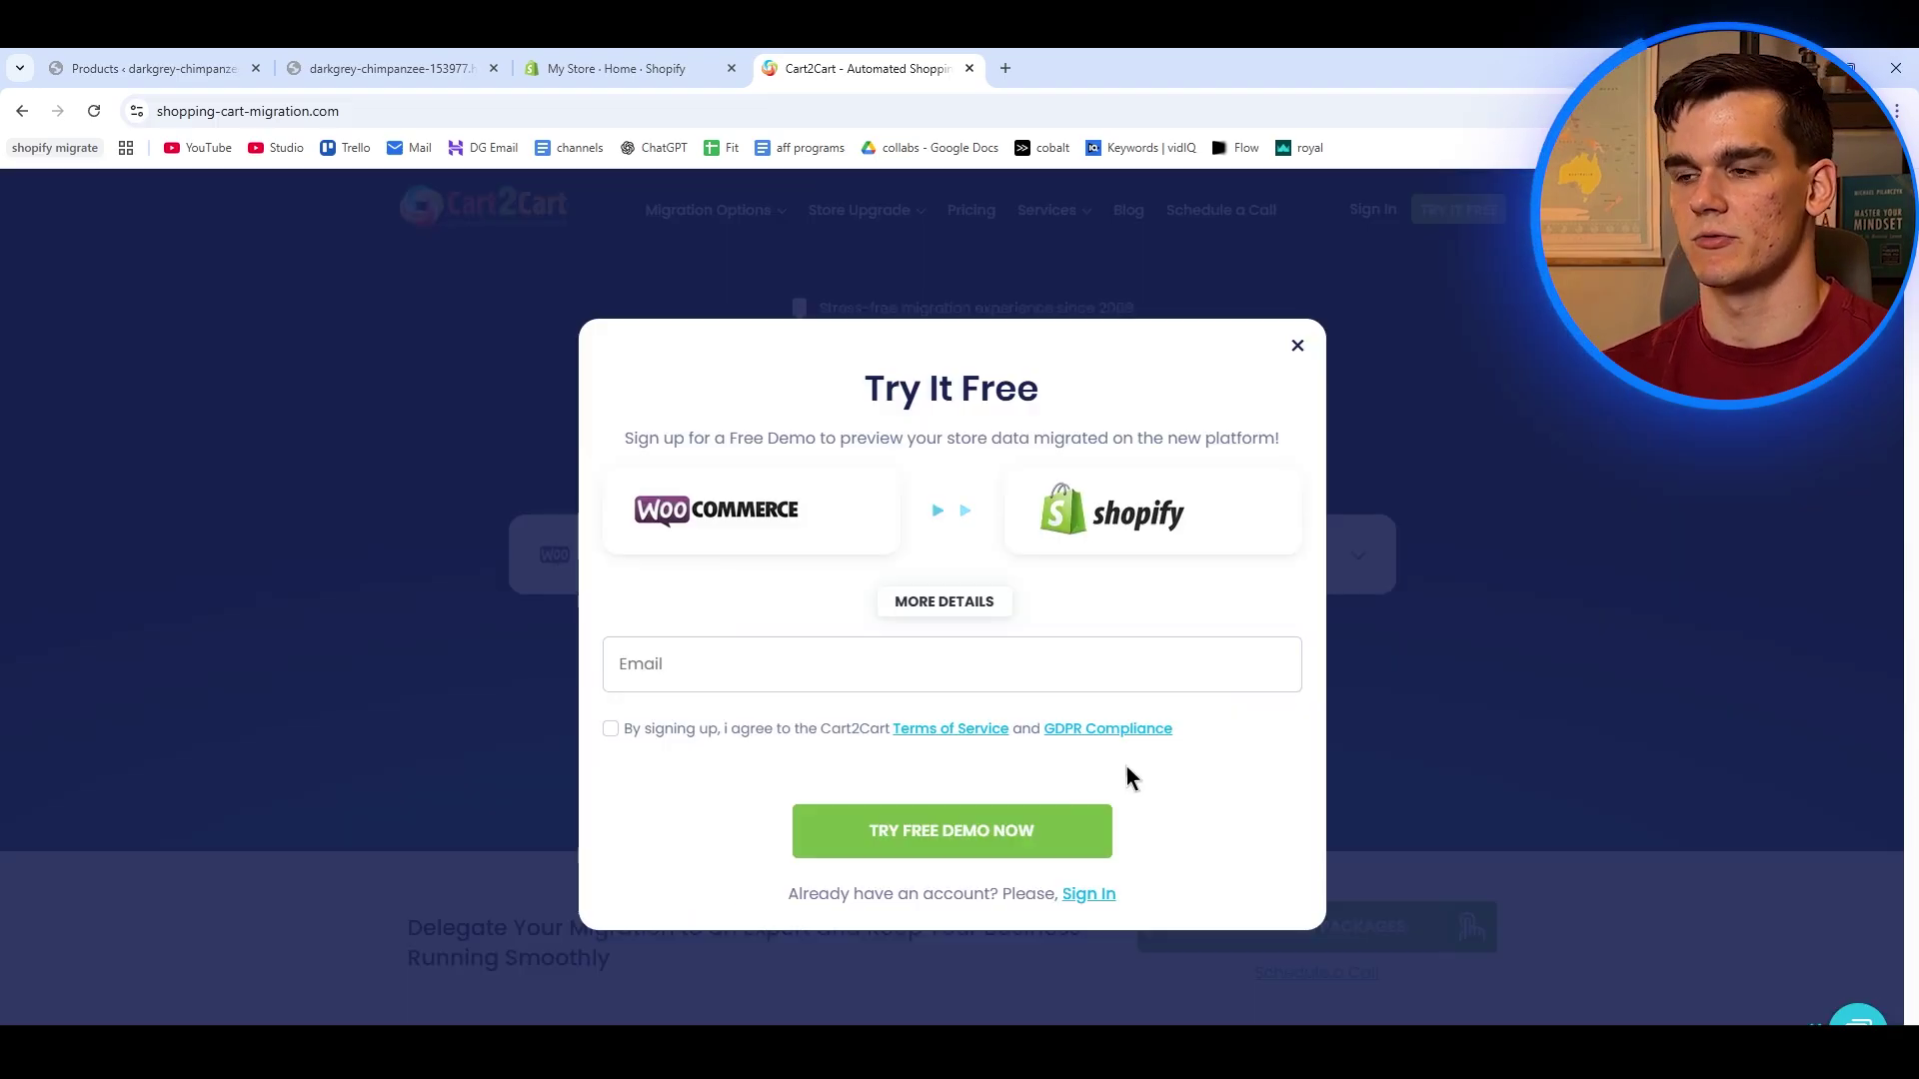
left_click(647, 671)
key("ctrl+v")
left_click(605, 731)
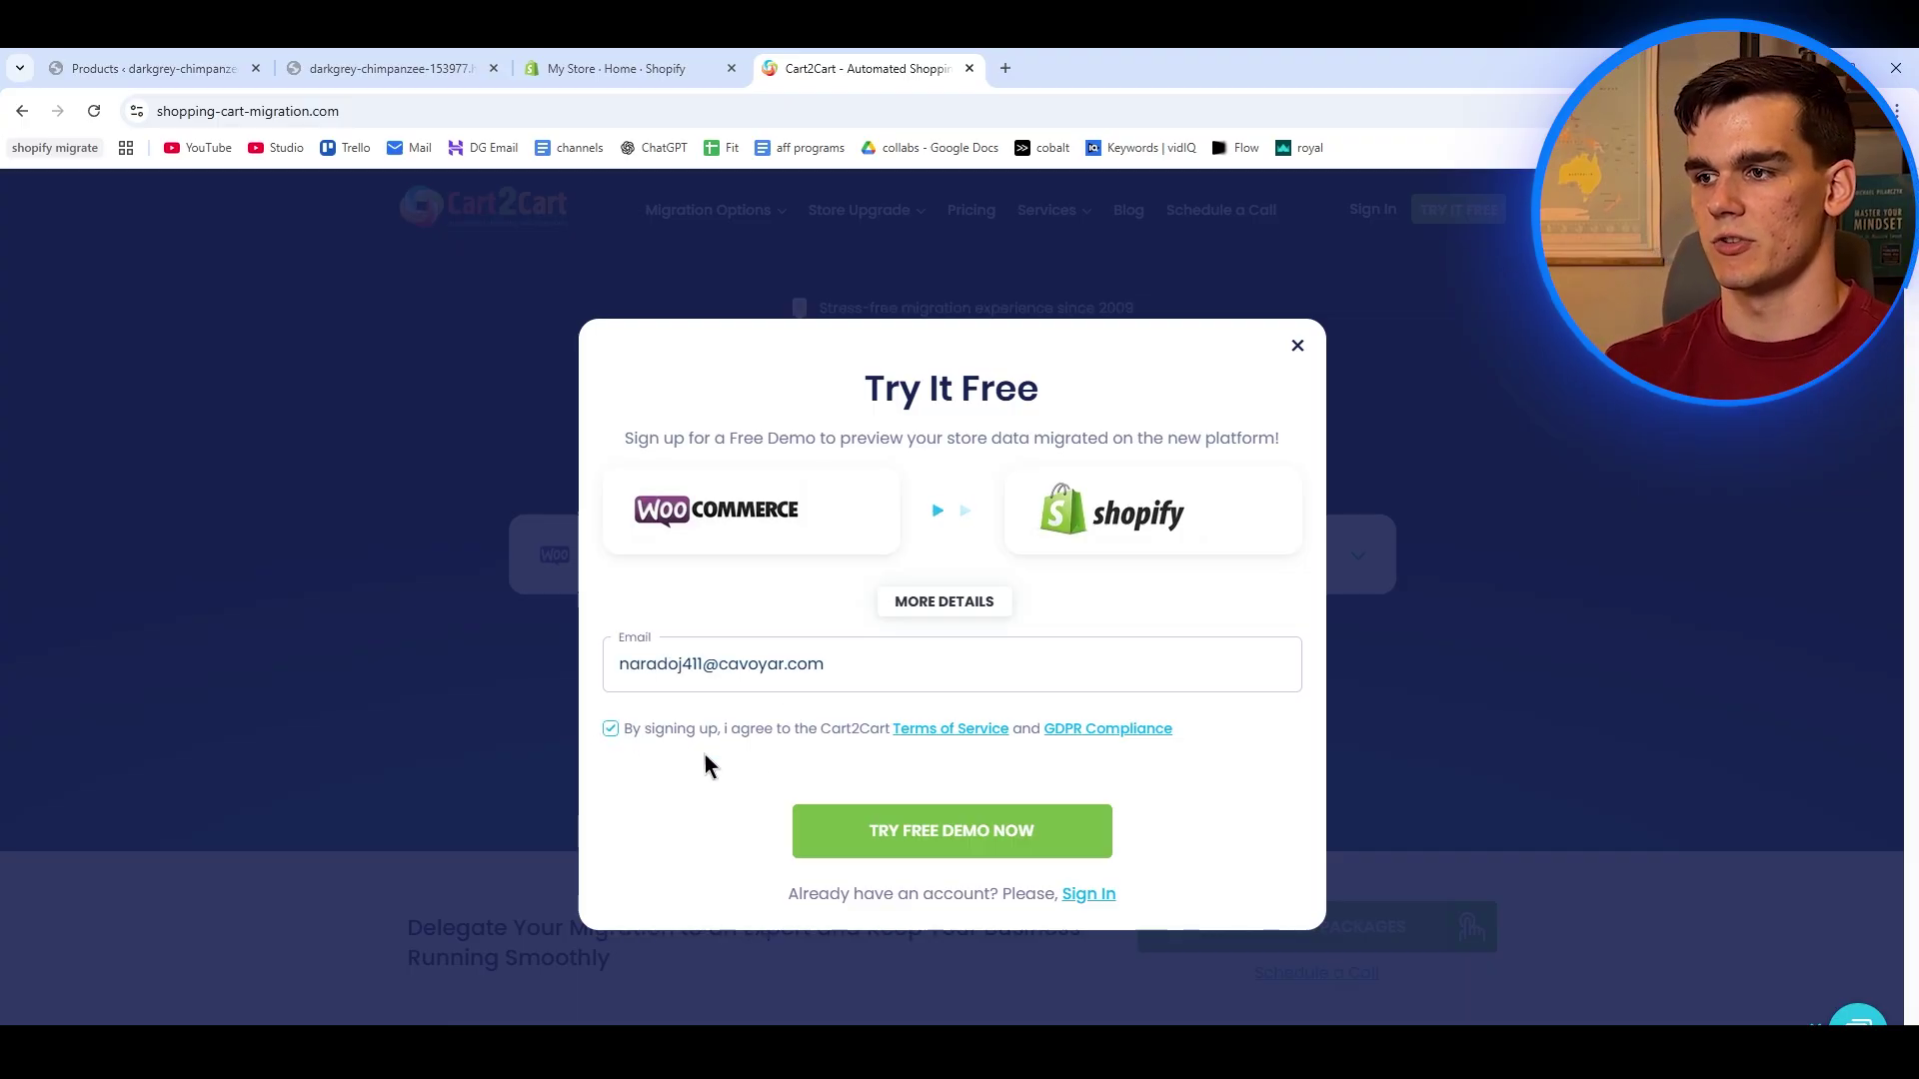
left_click(903, 829)
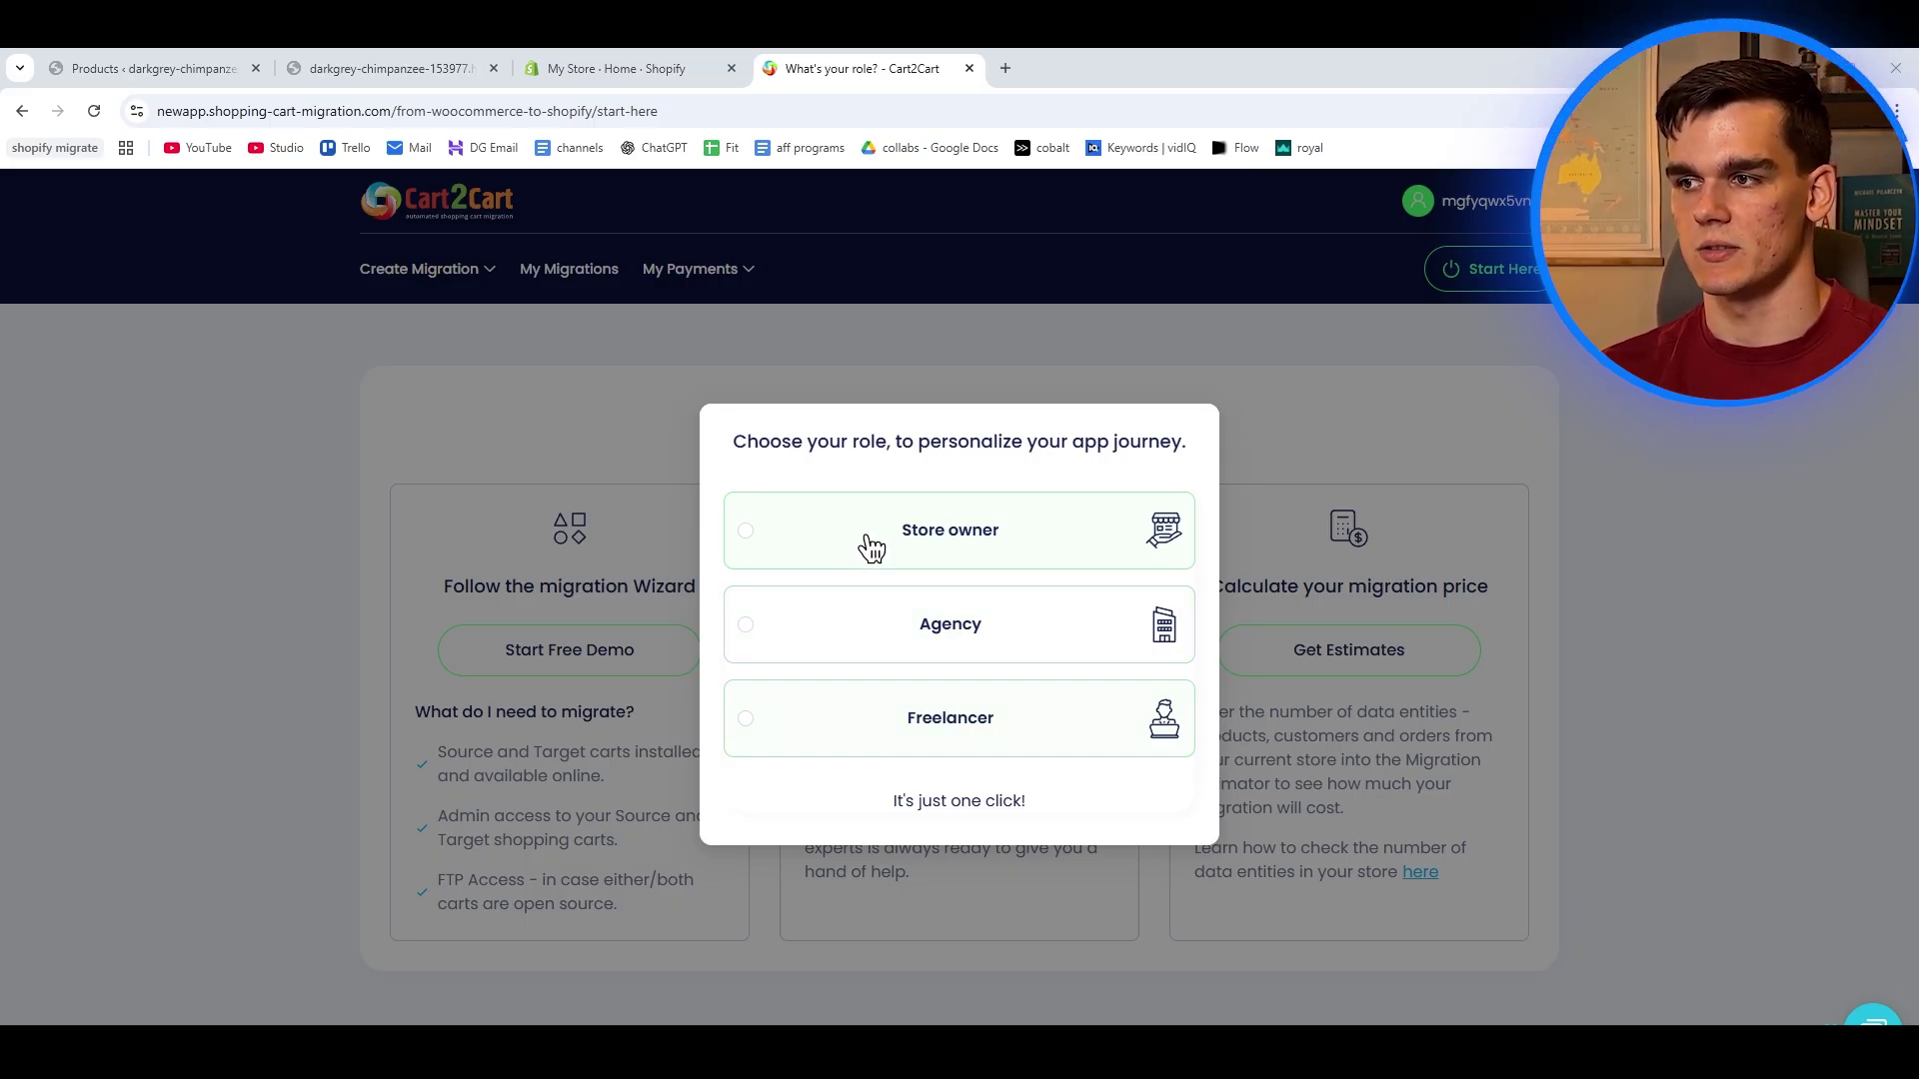
Choose the Store owner role and start the free demo with the migration wizard.
left_click(926, 531)
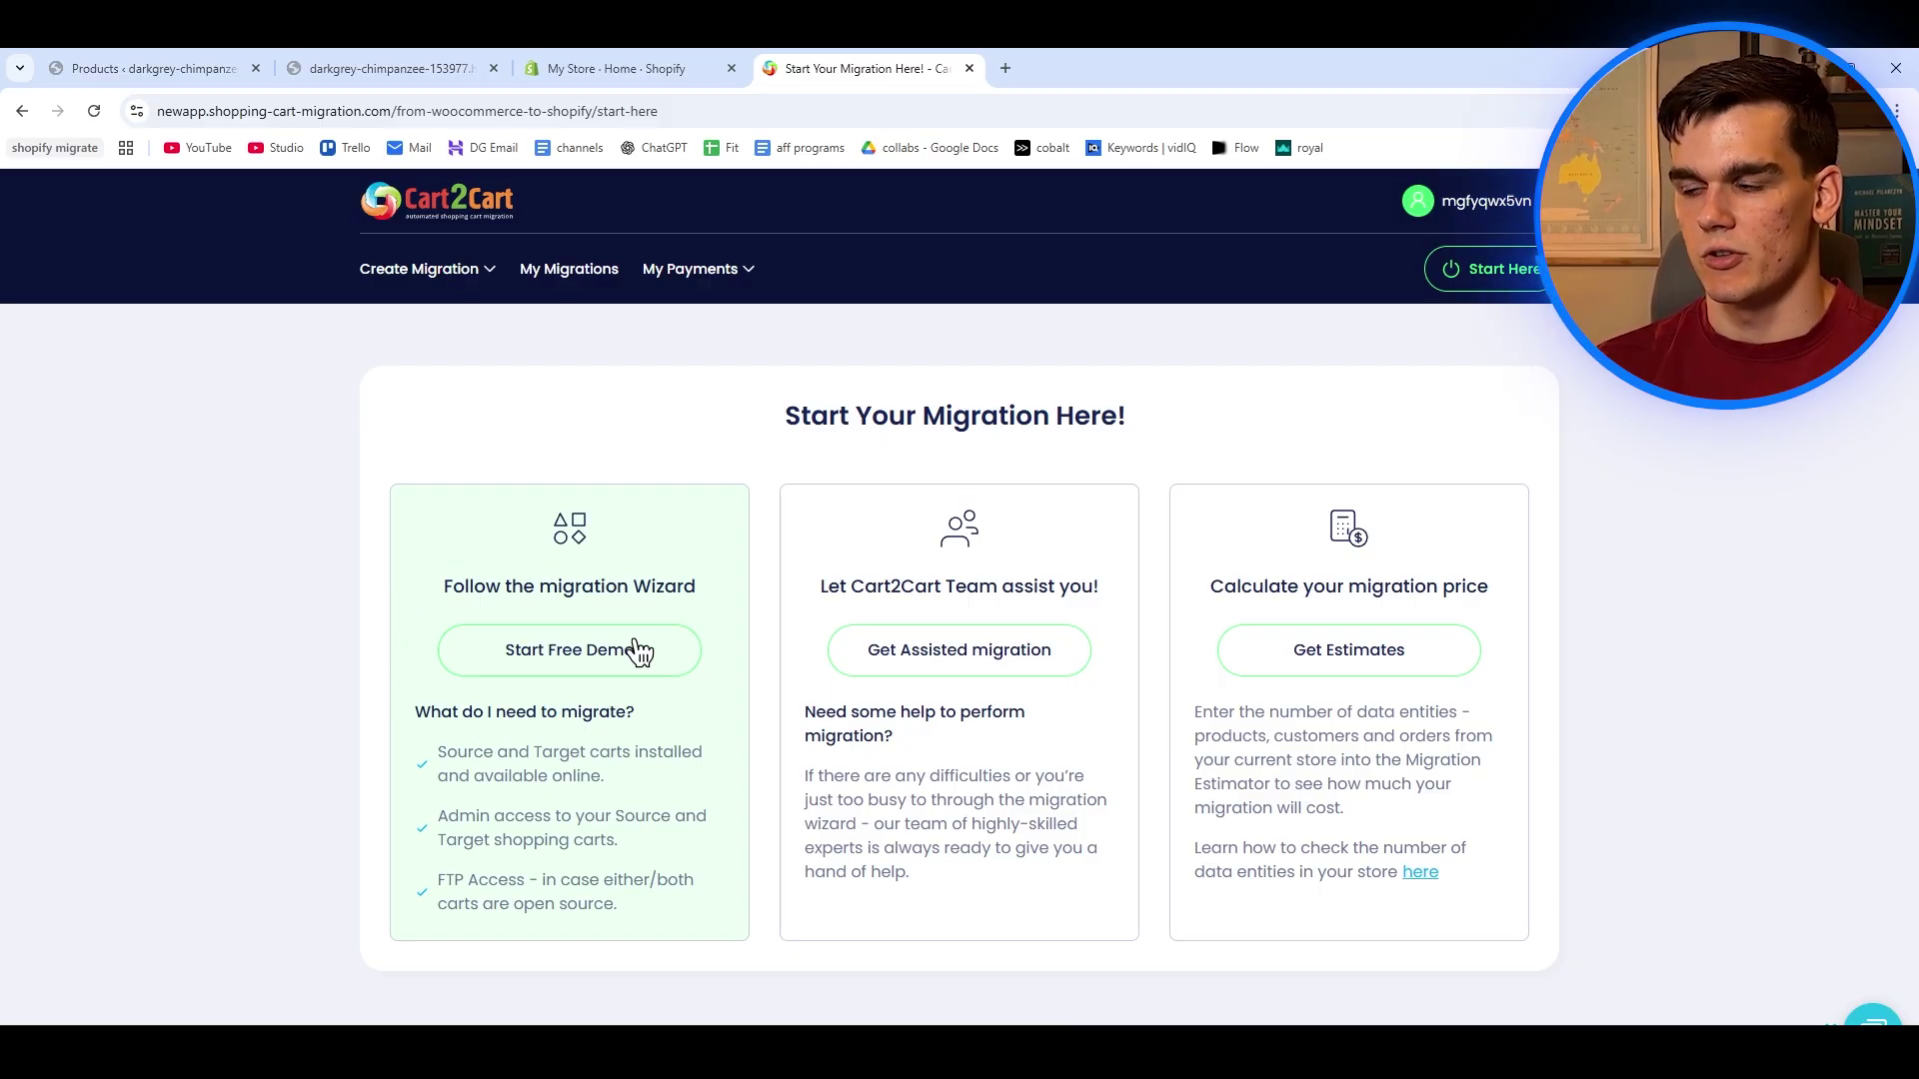
left_click(584, 655)
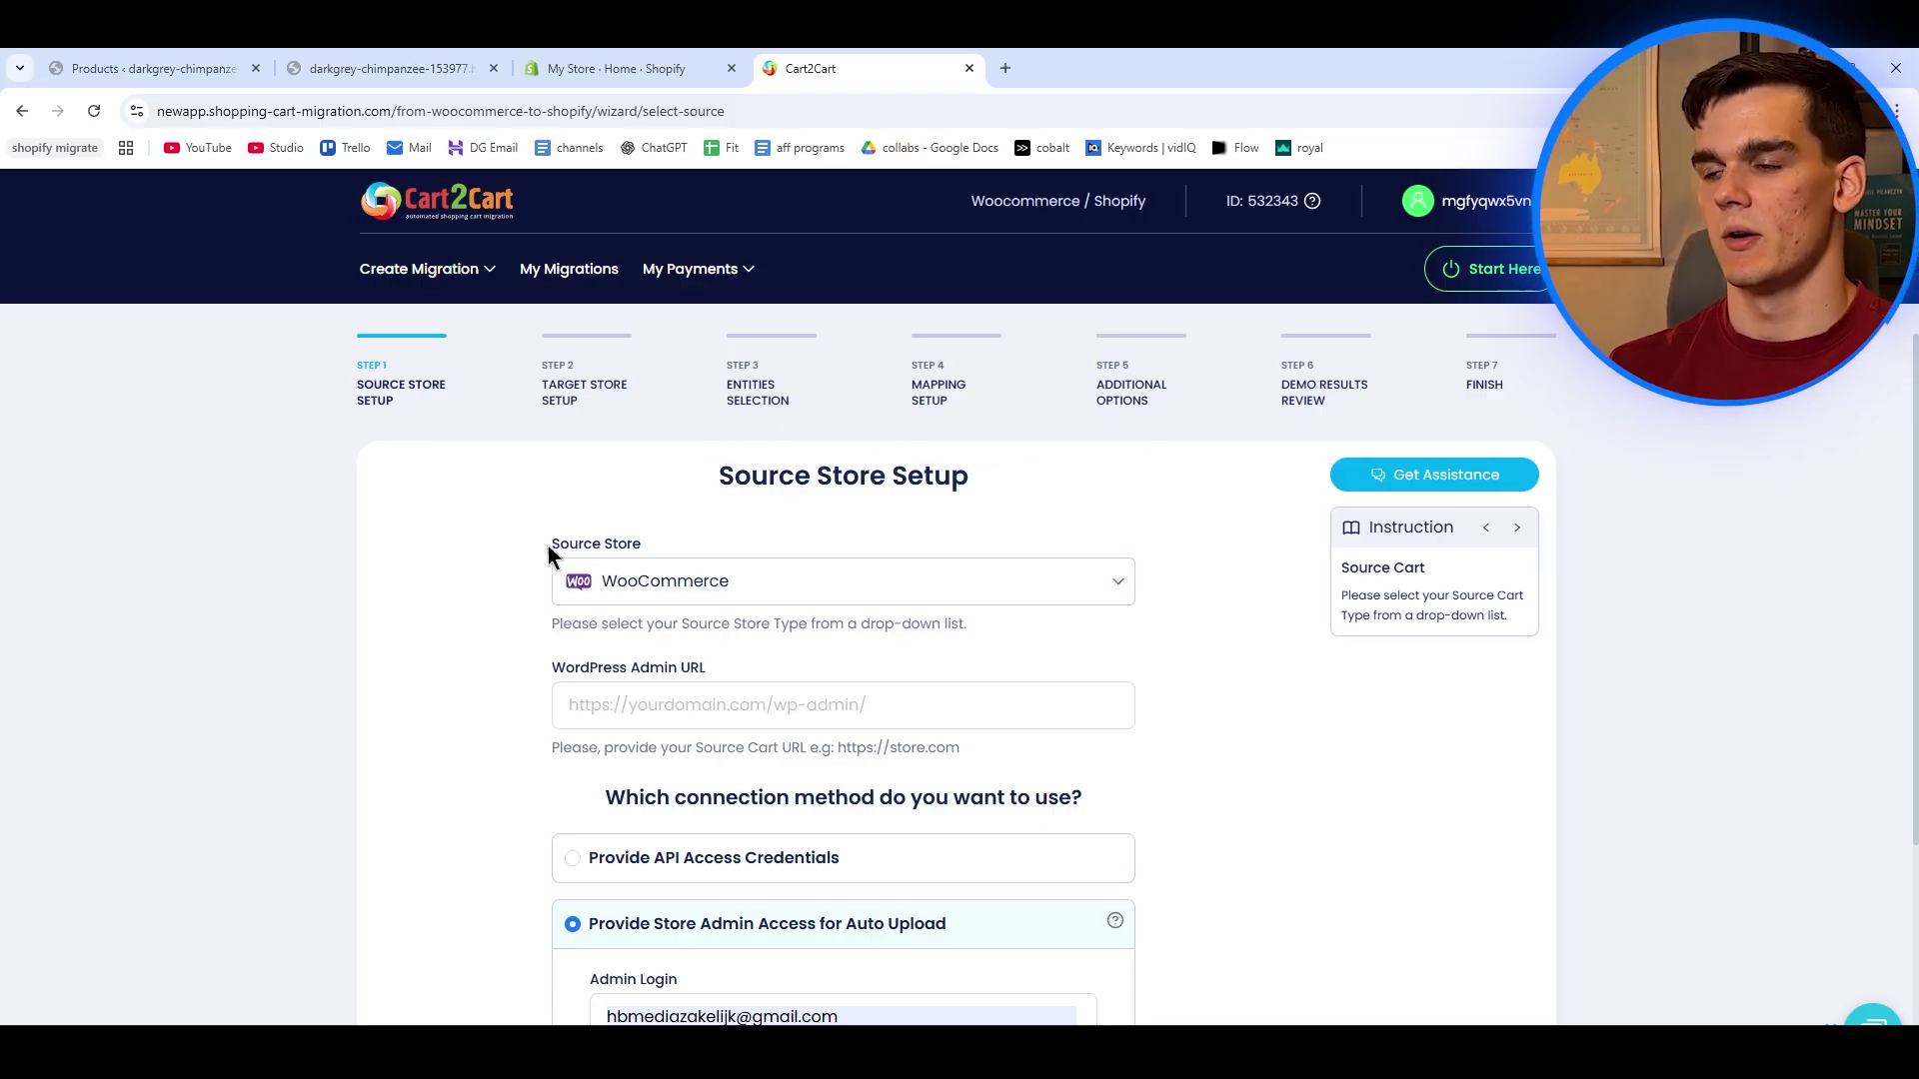
scroll(629, 605, "down", 2)
scroll(626, 590, "up", 2)
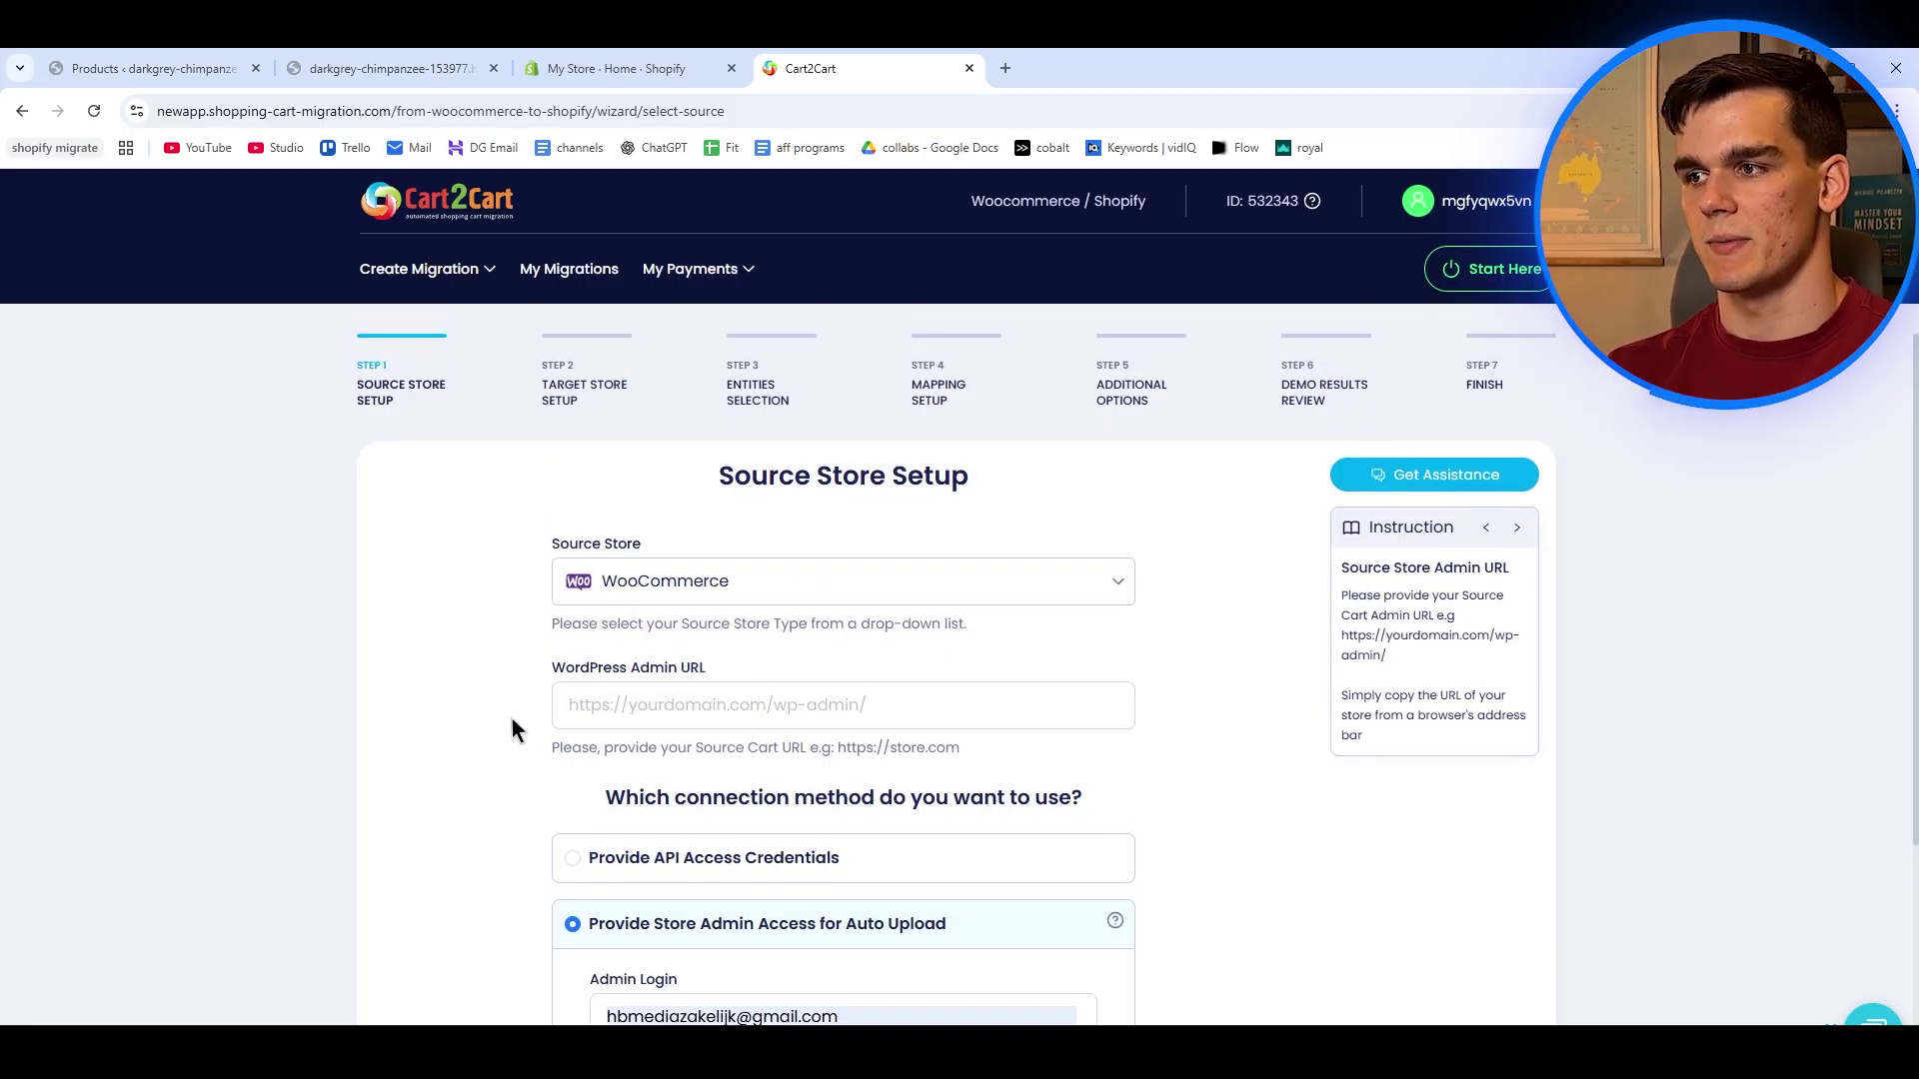
Examine the source store connection methods, comparing store admin access for auto upload with the marketplace add-on.
scroll(525, 718, "down", 2)
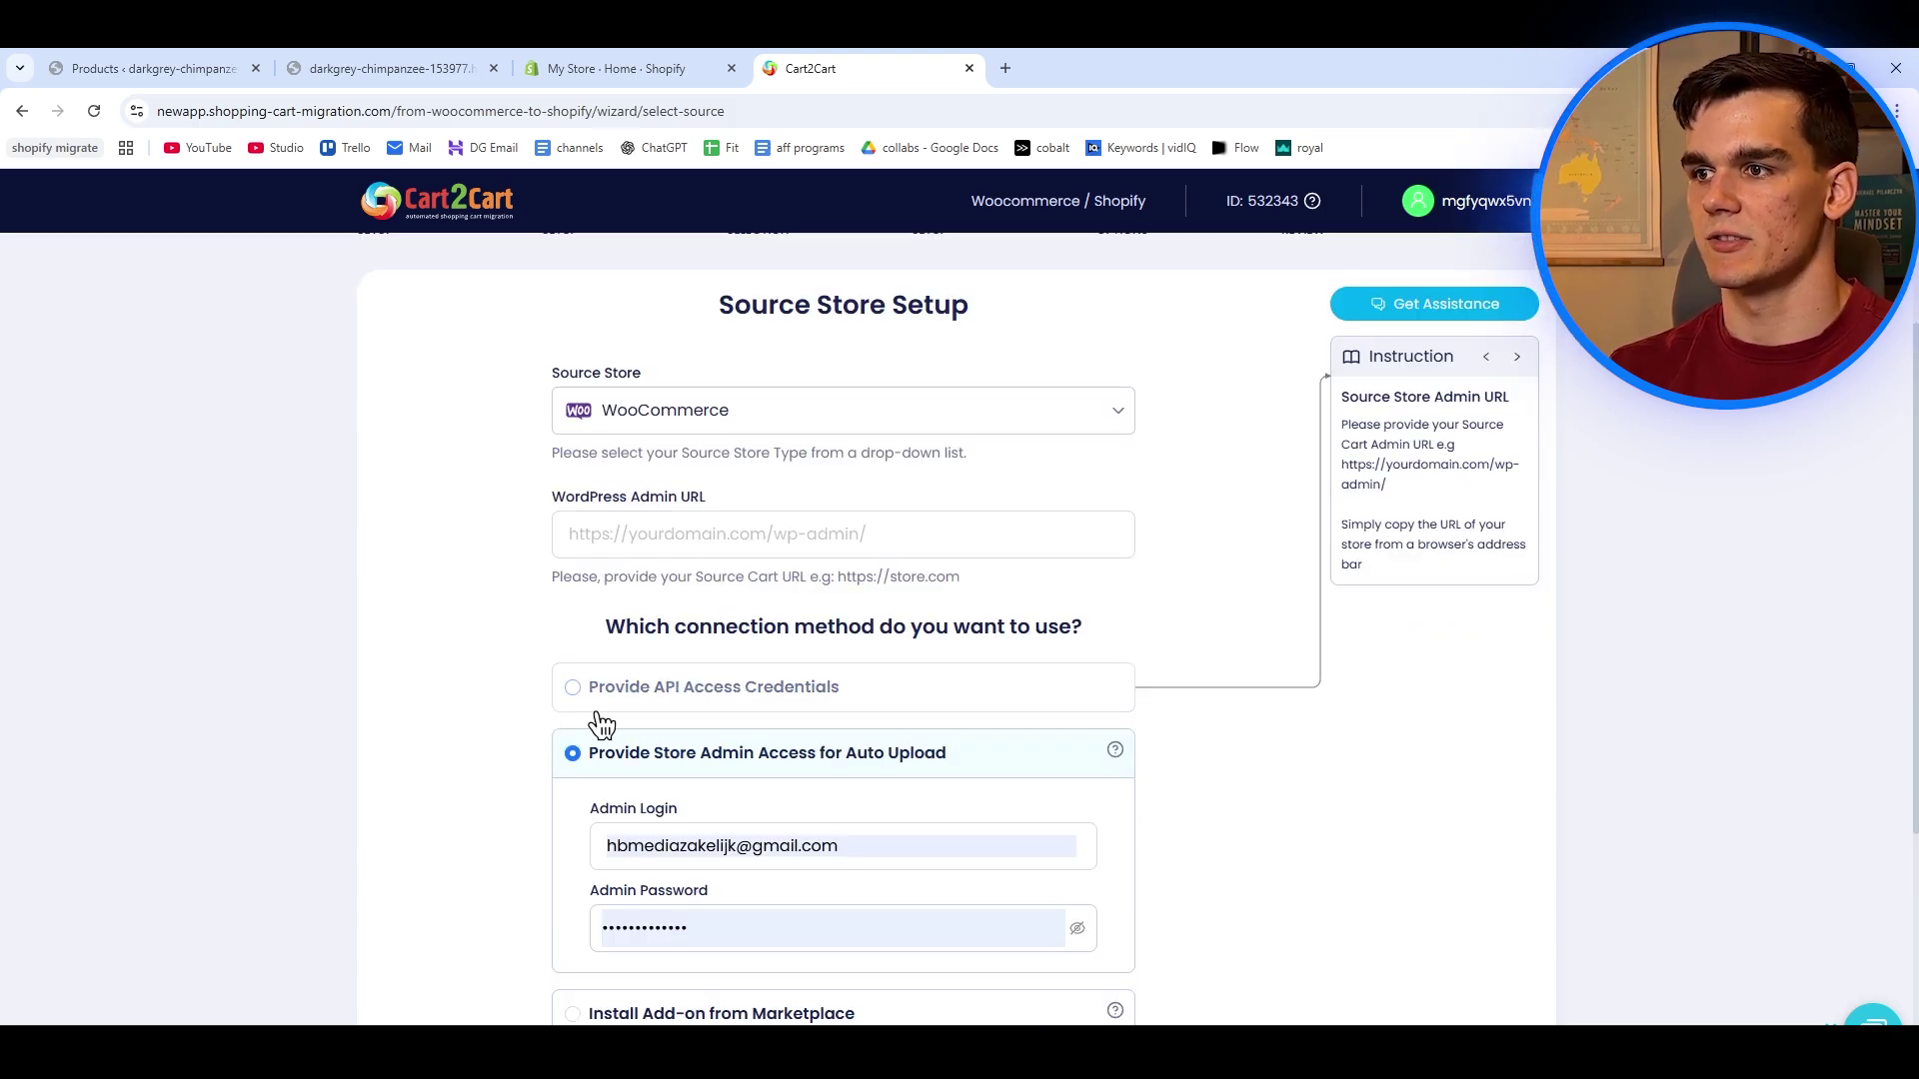
scroll(590, 716, "down", 1)
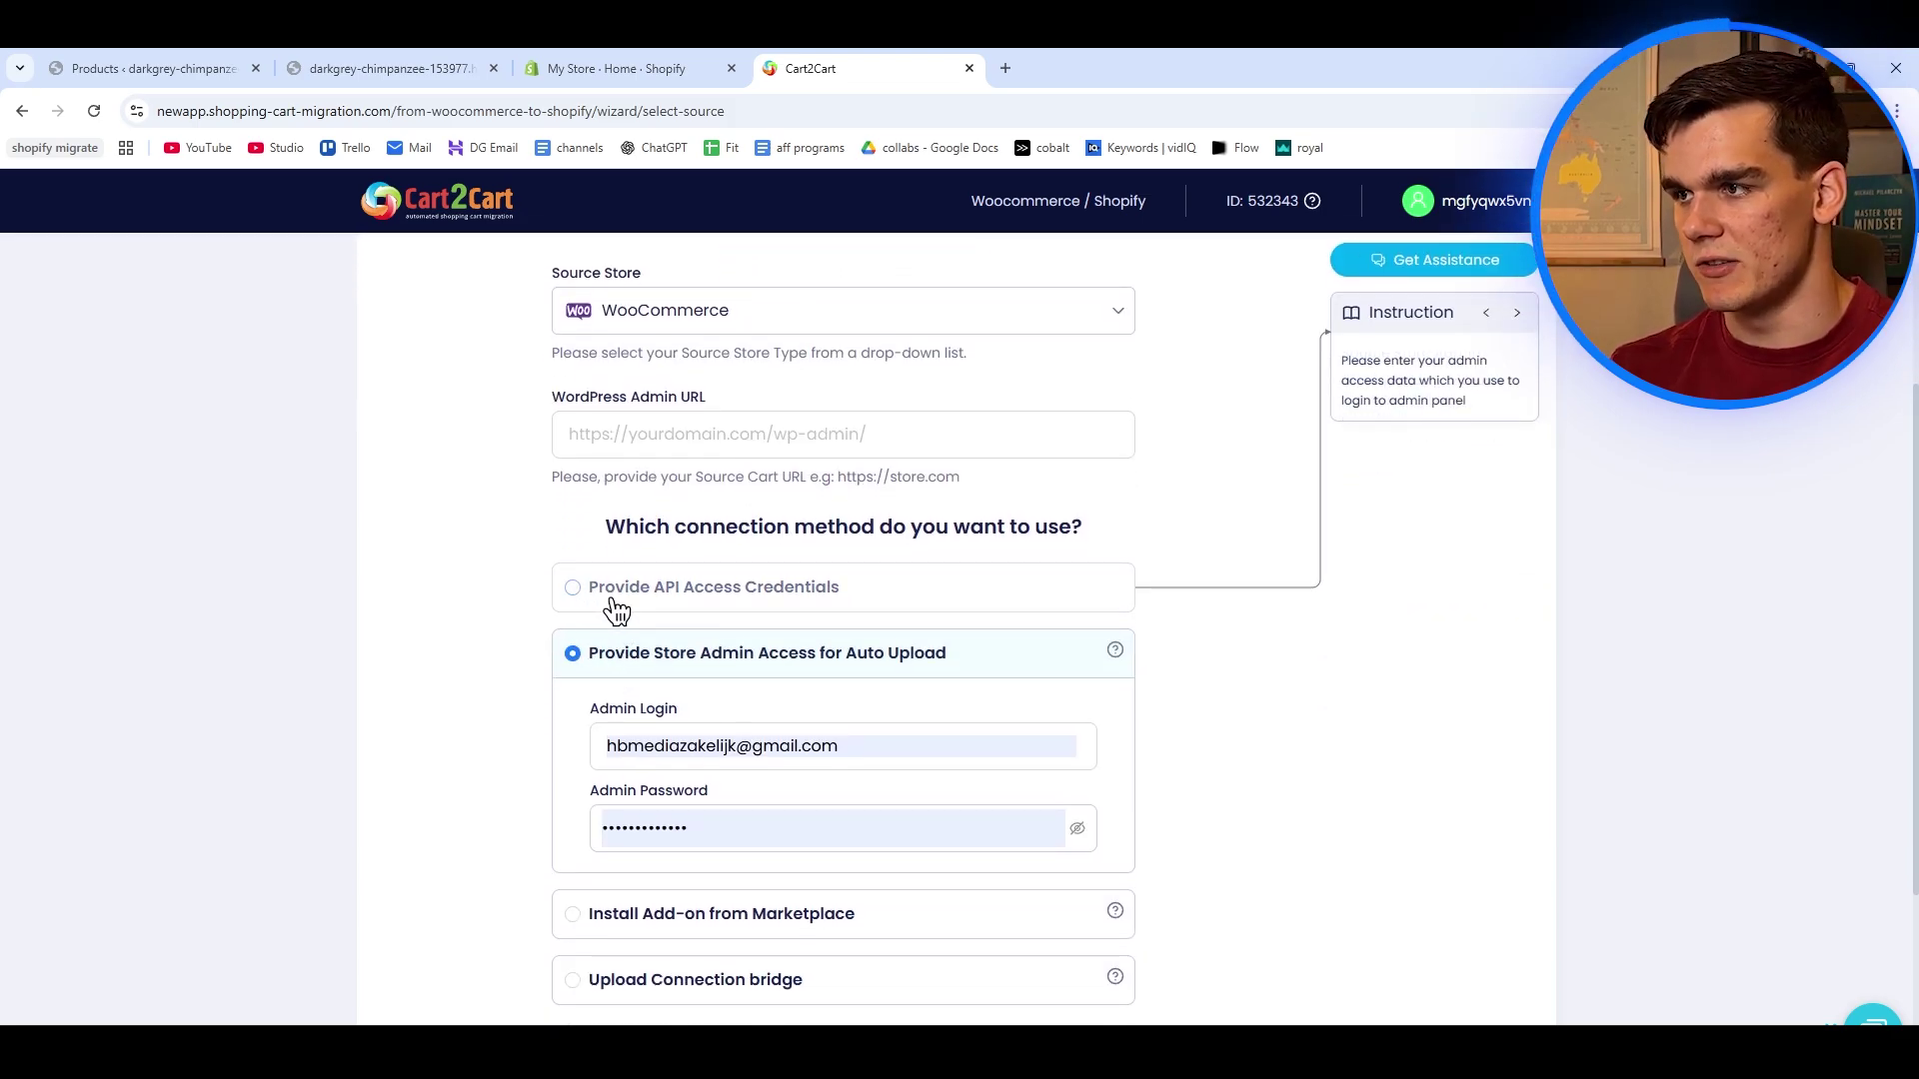
scroll(429, 634, "up", 3)
scroll(734, 585, "down", 4)
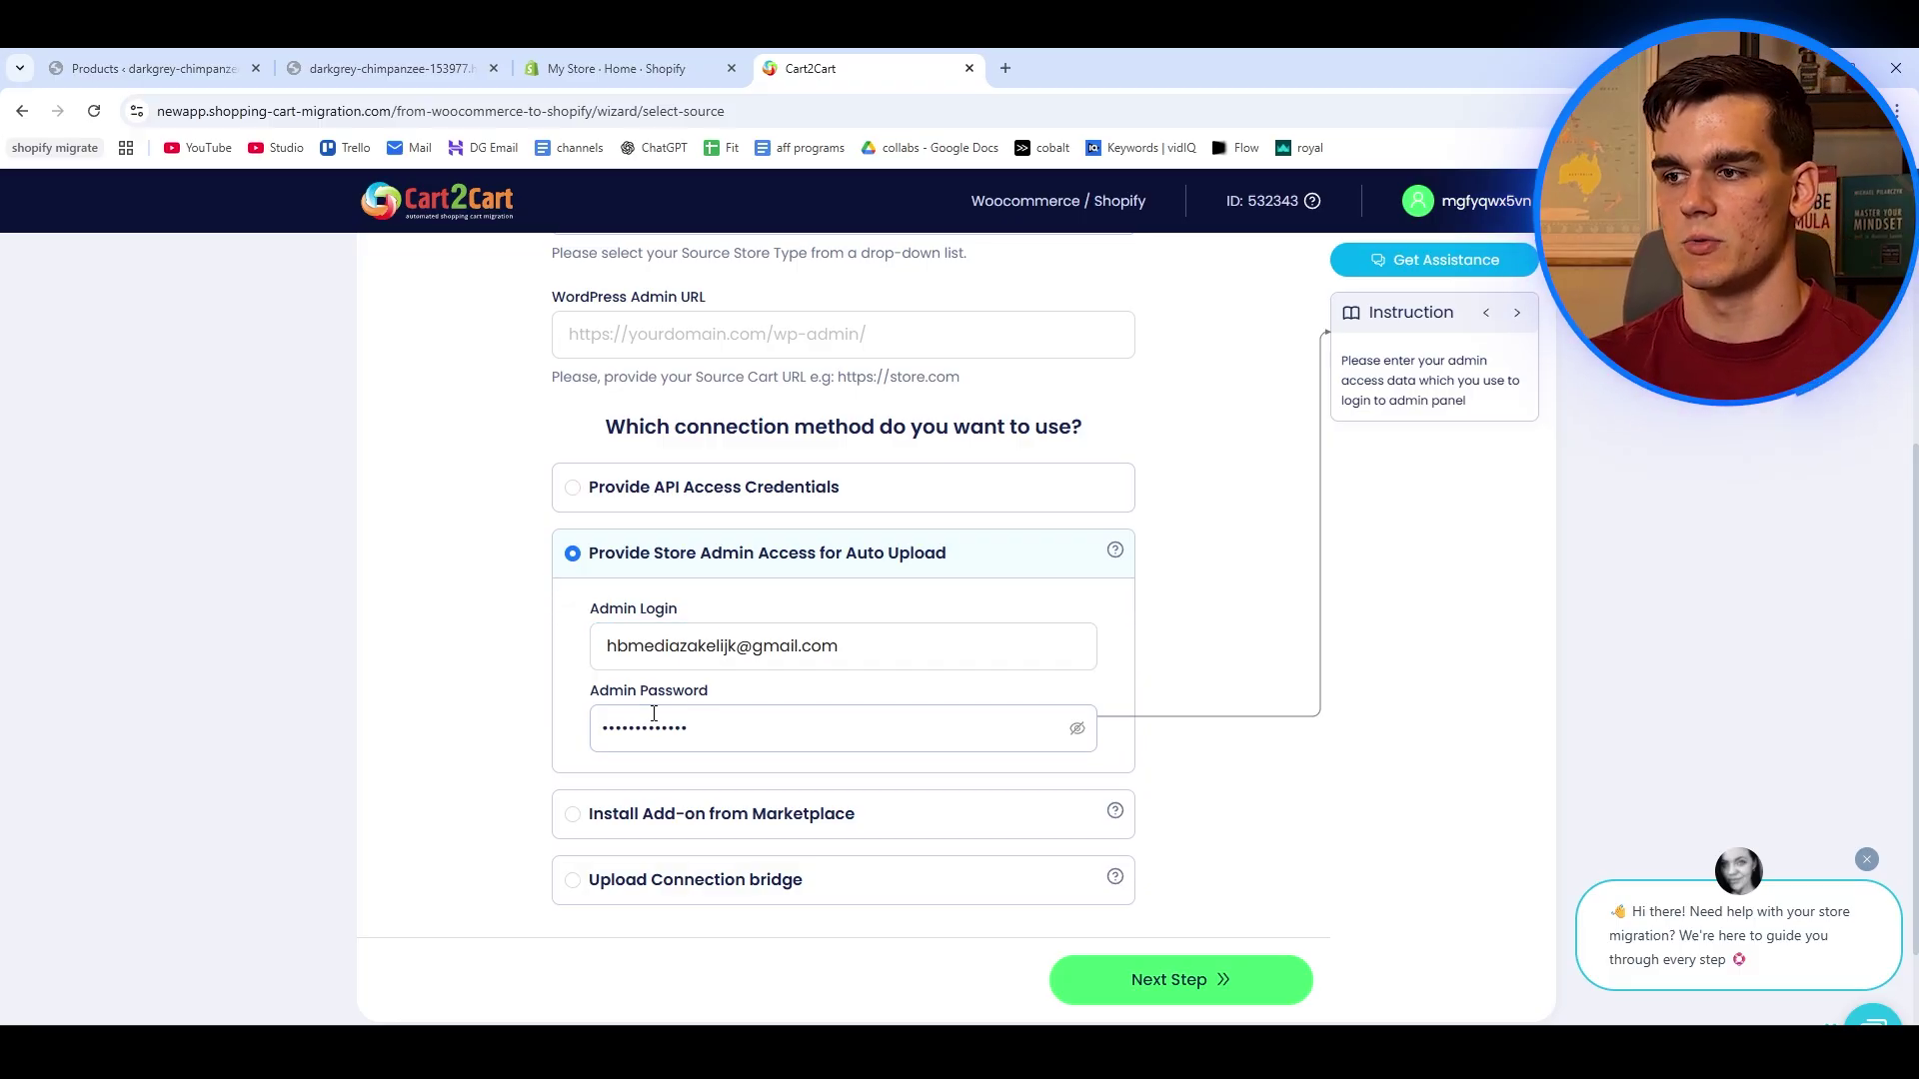
left_click(647, 652)
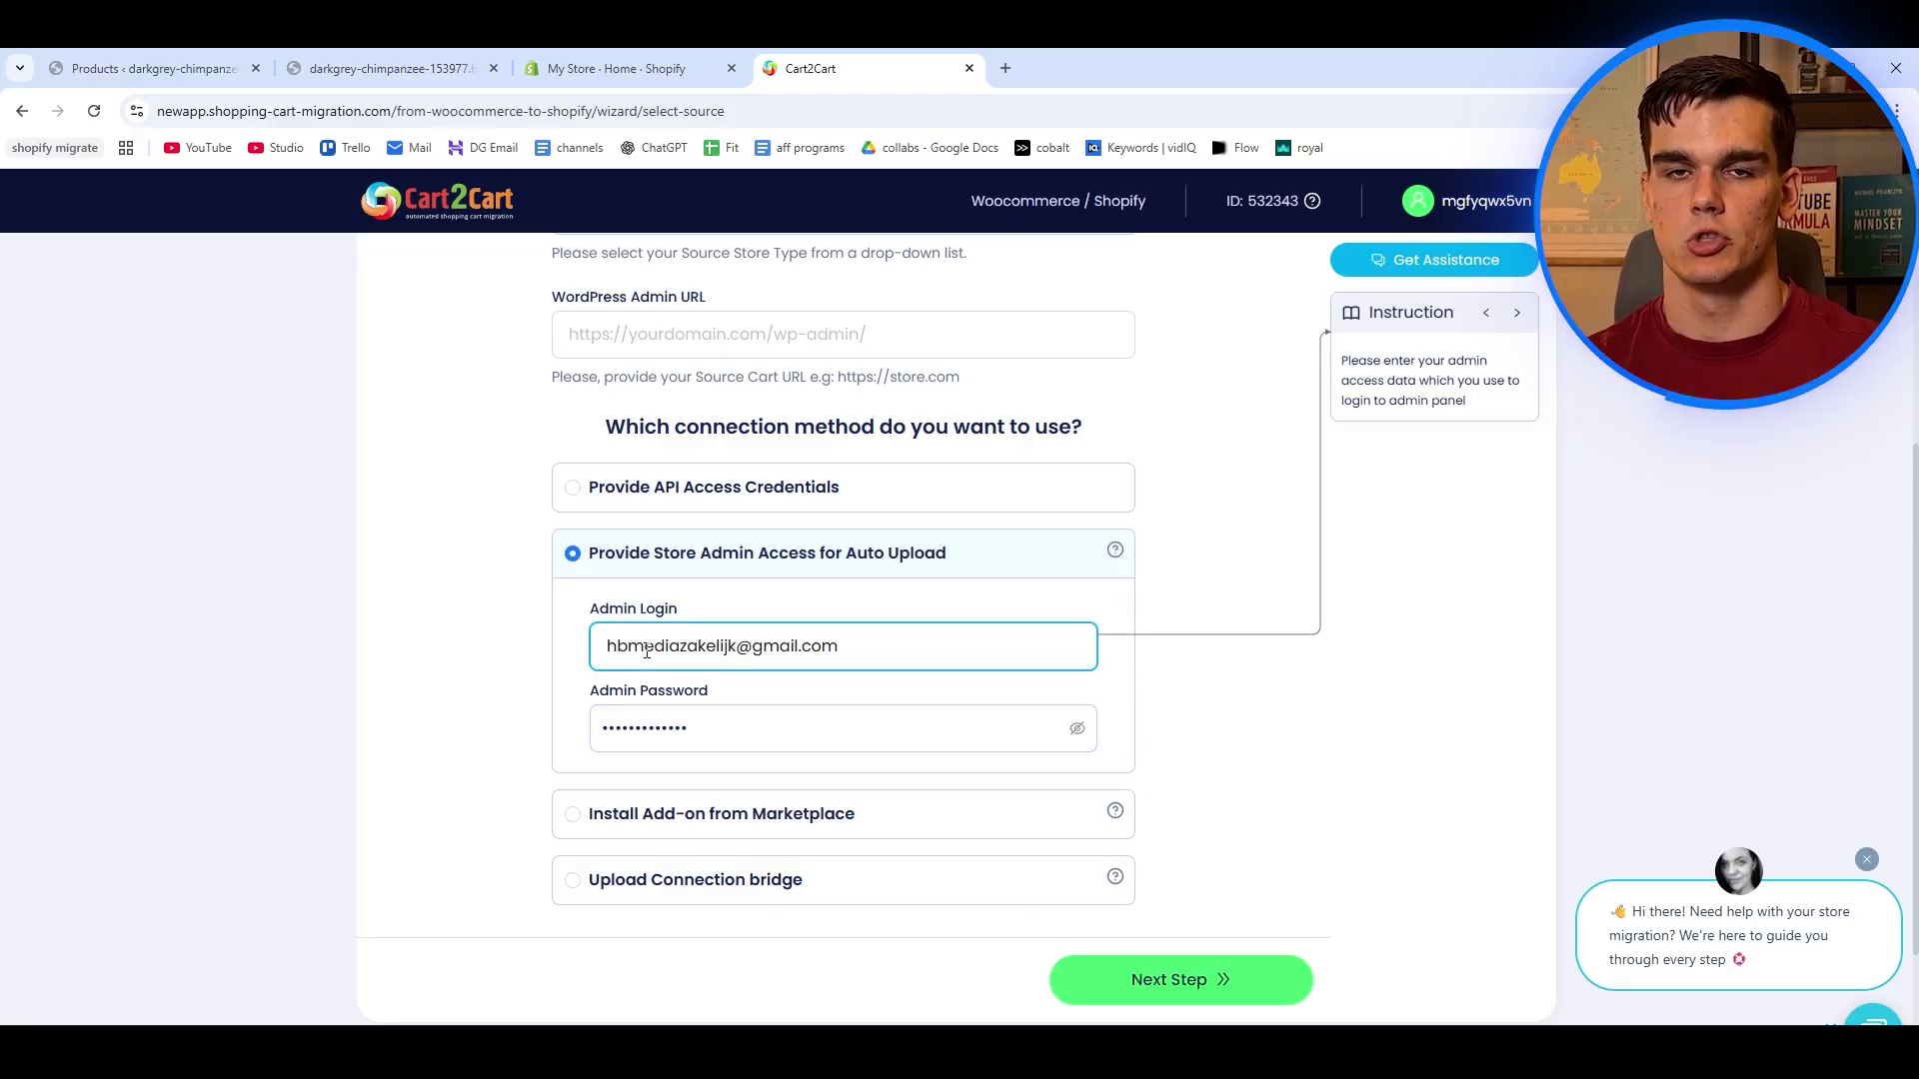
left_click(585, 825)
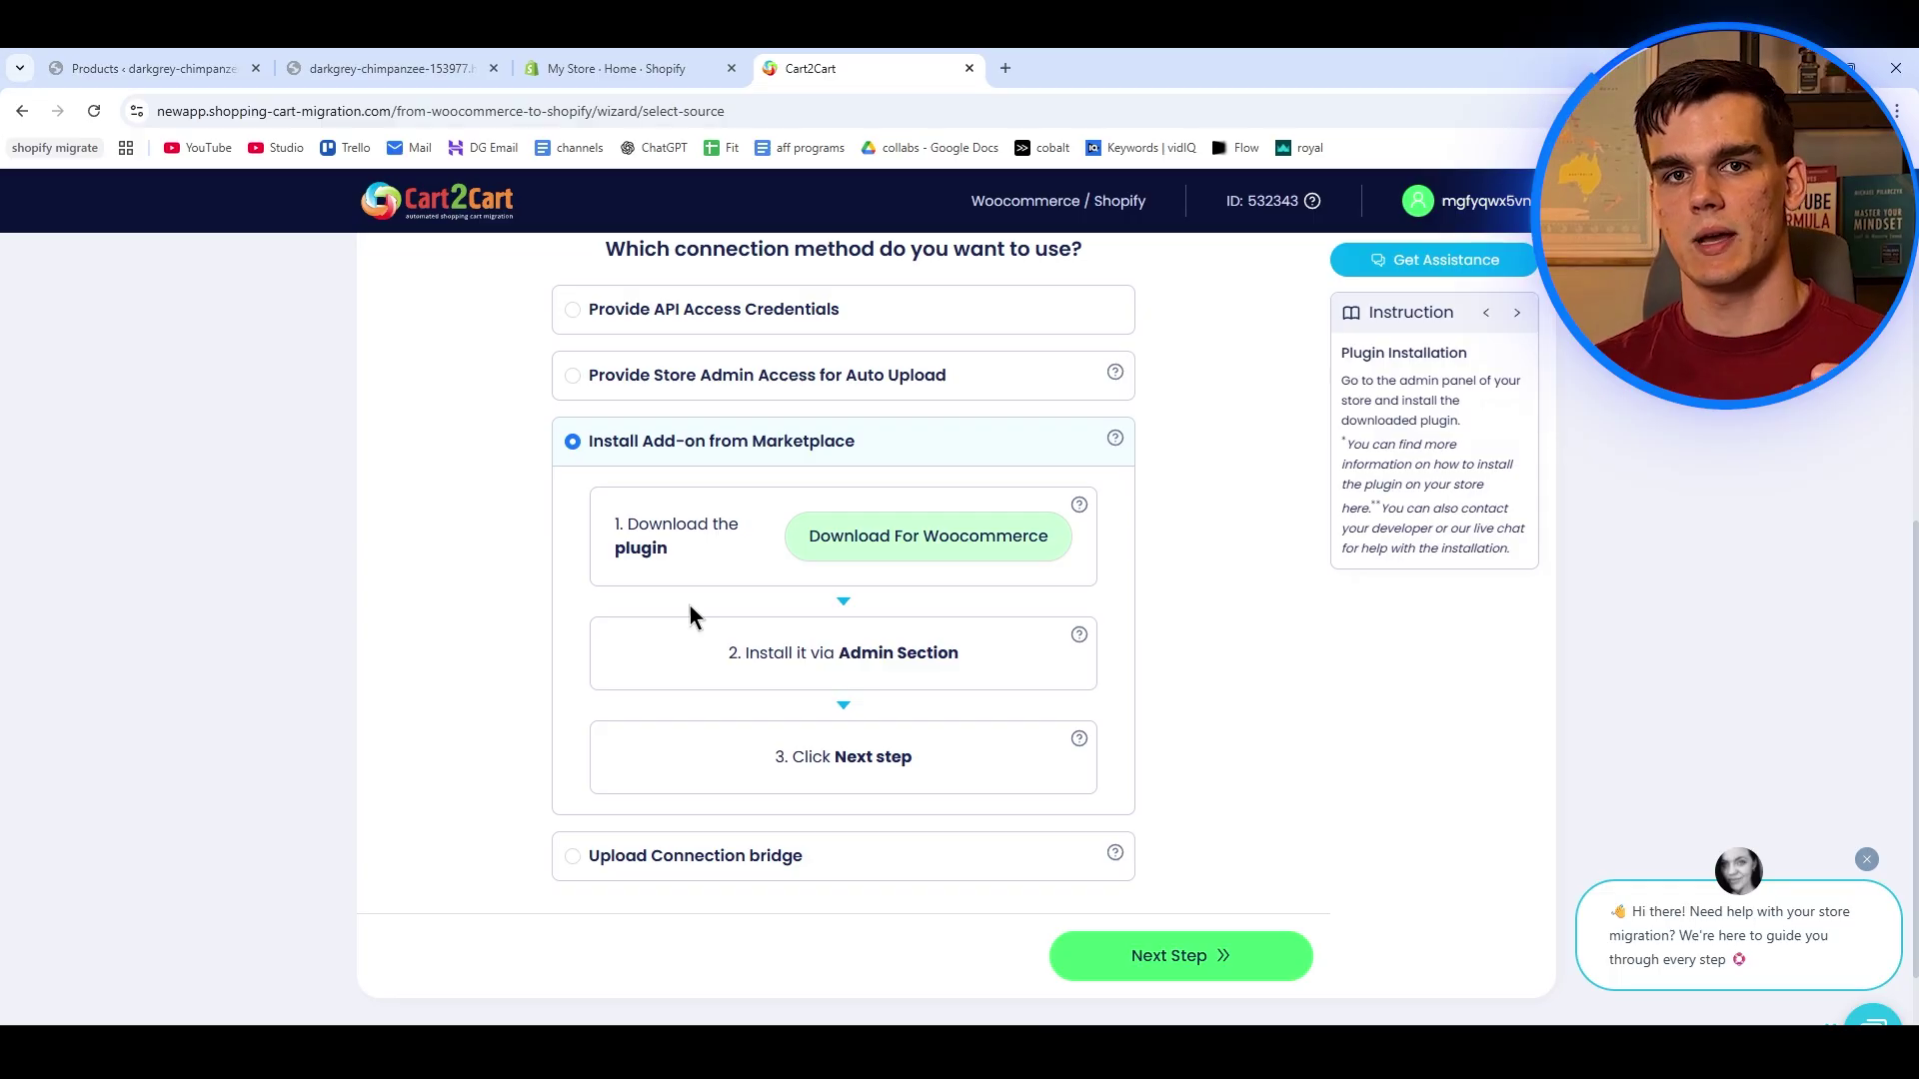
left_click(600, 375)
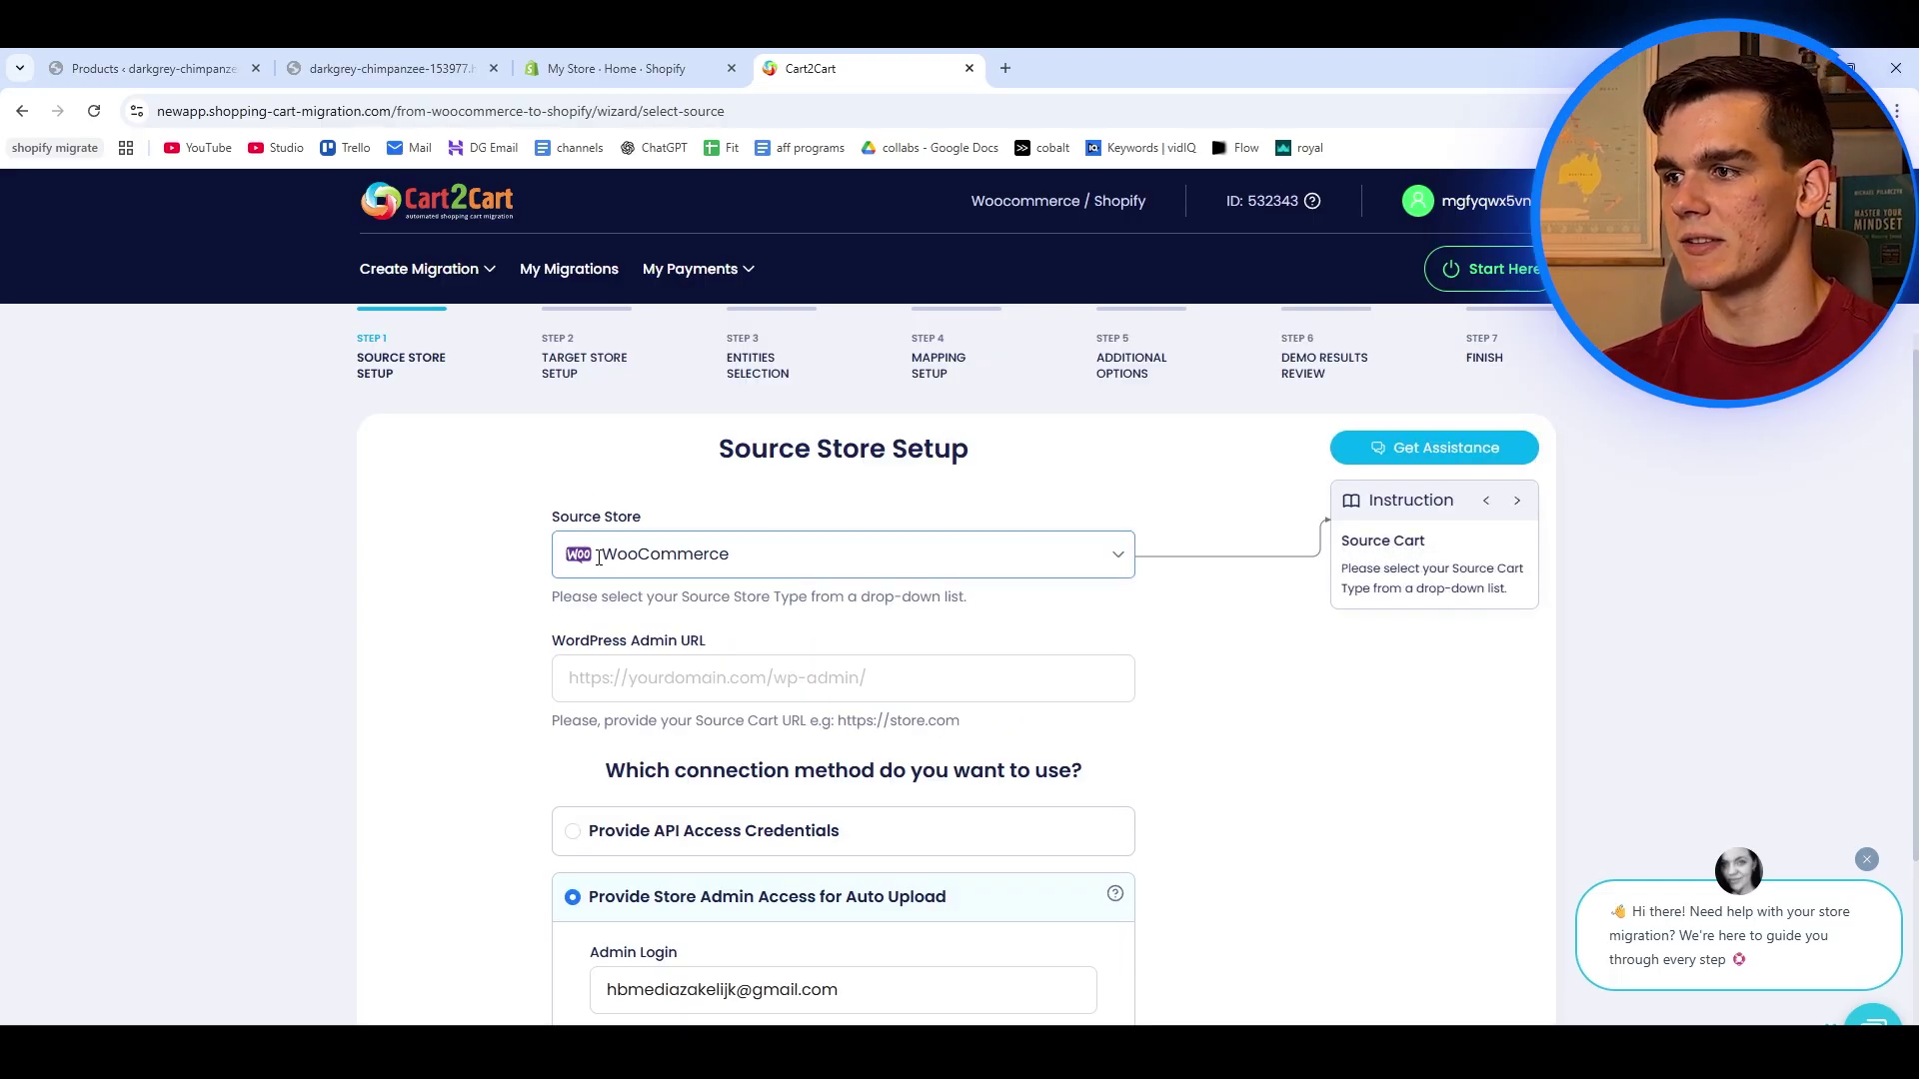
scroll(599, 557, "down", 3)
mouse_move(1002, 617)
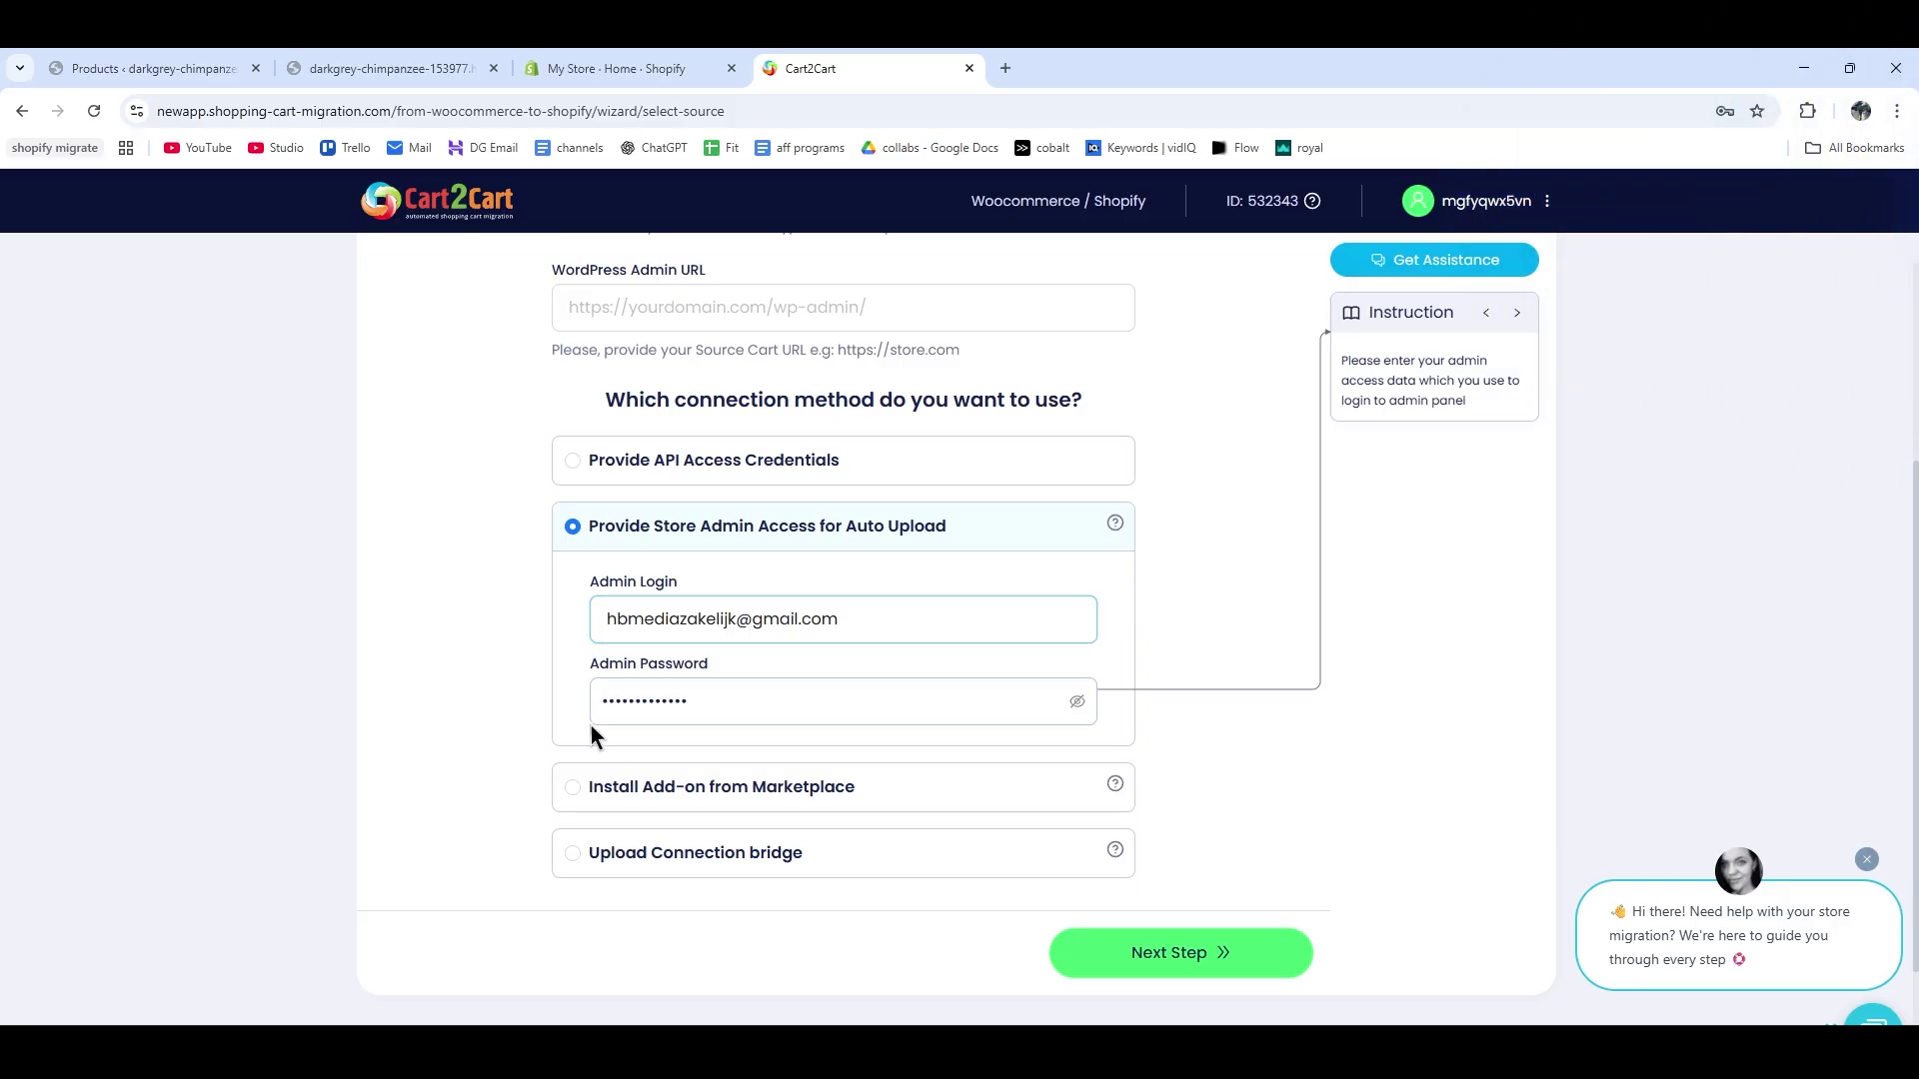
left_click(573, 796)
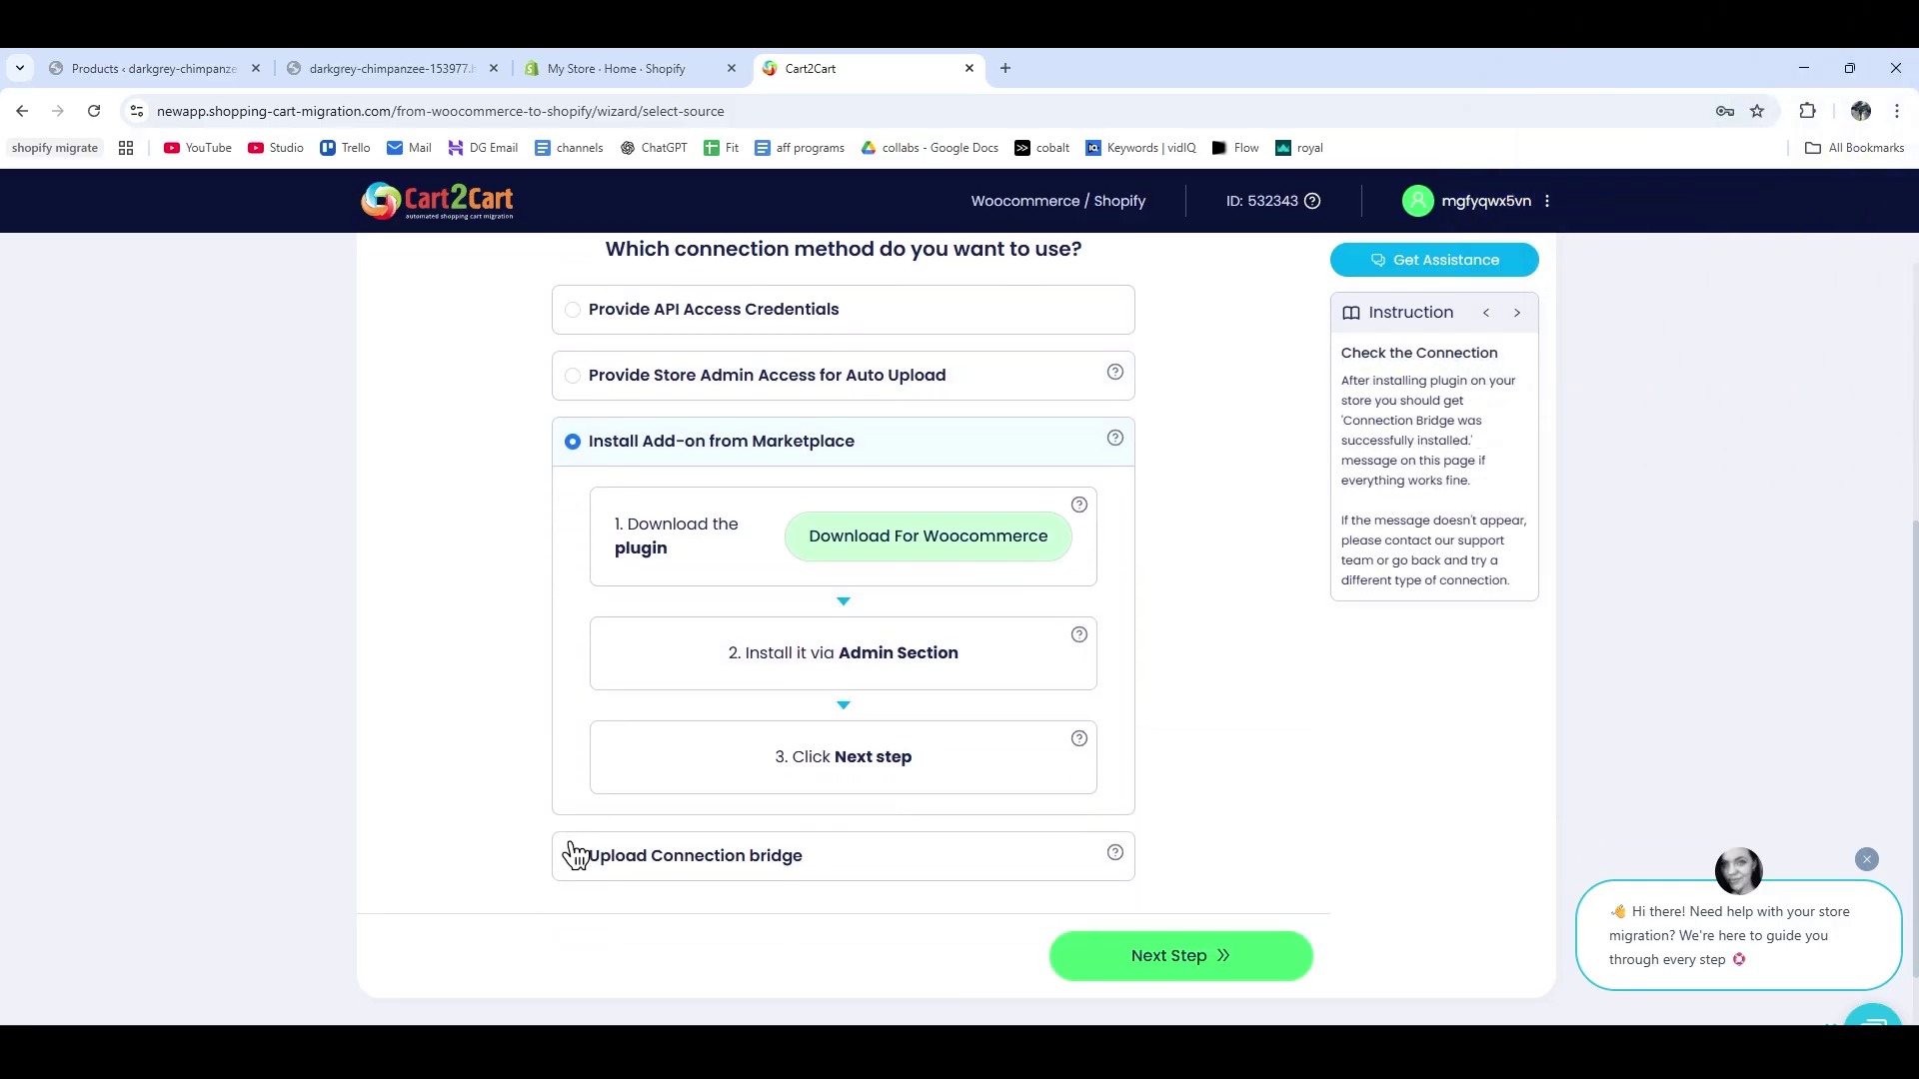
mouse_move(576, 858)
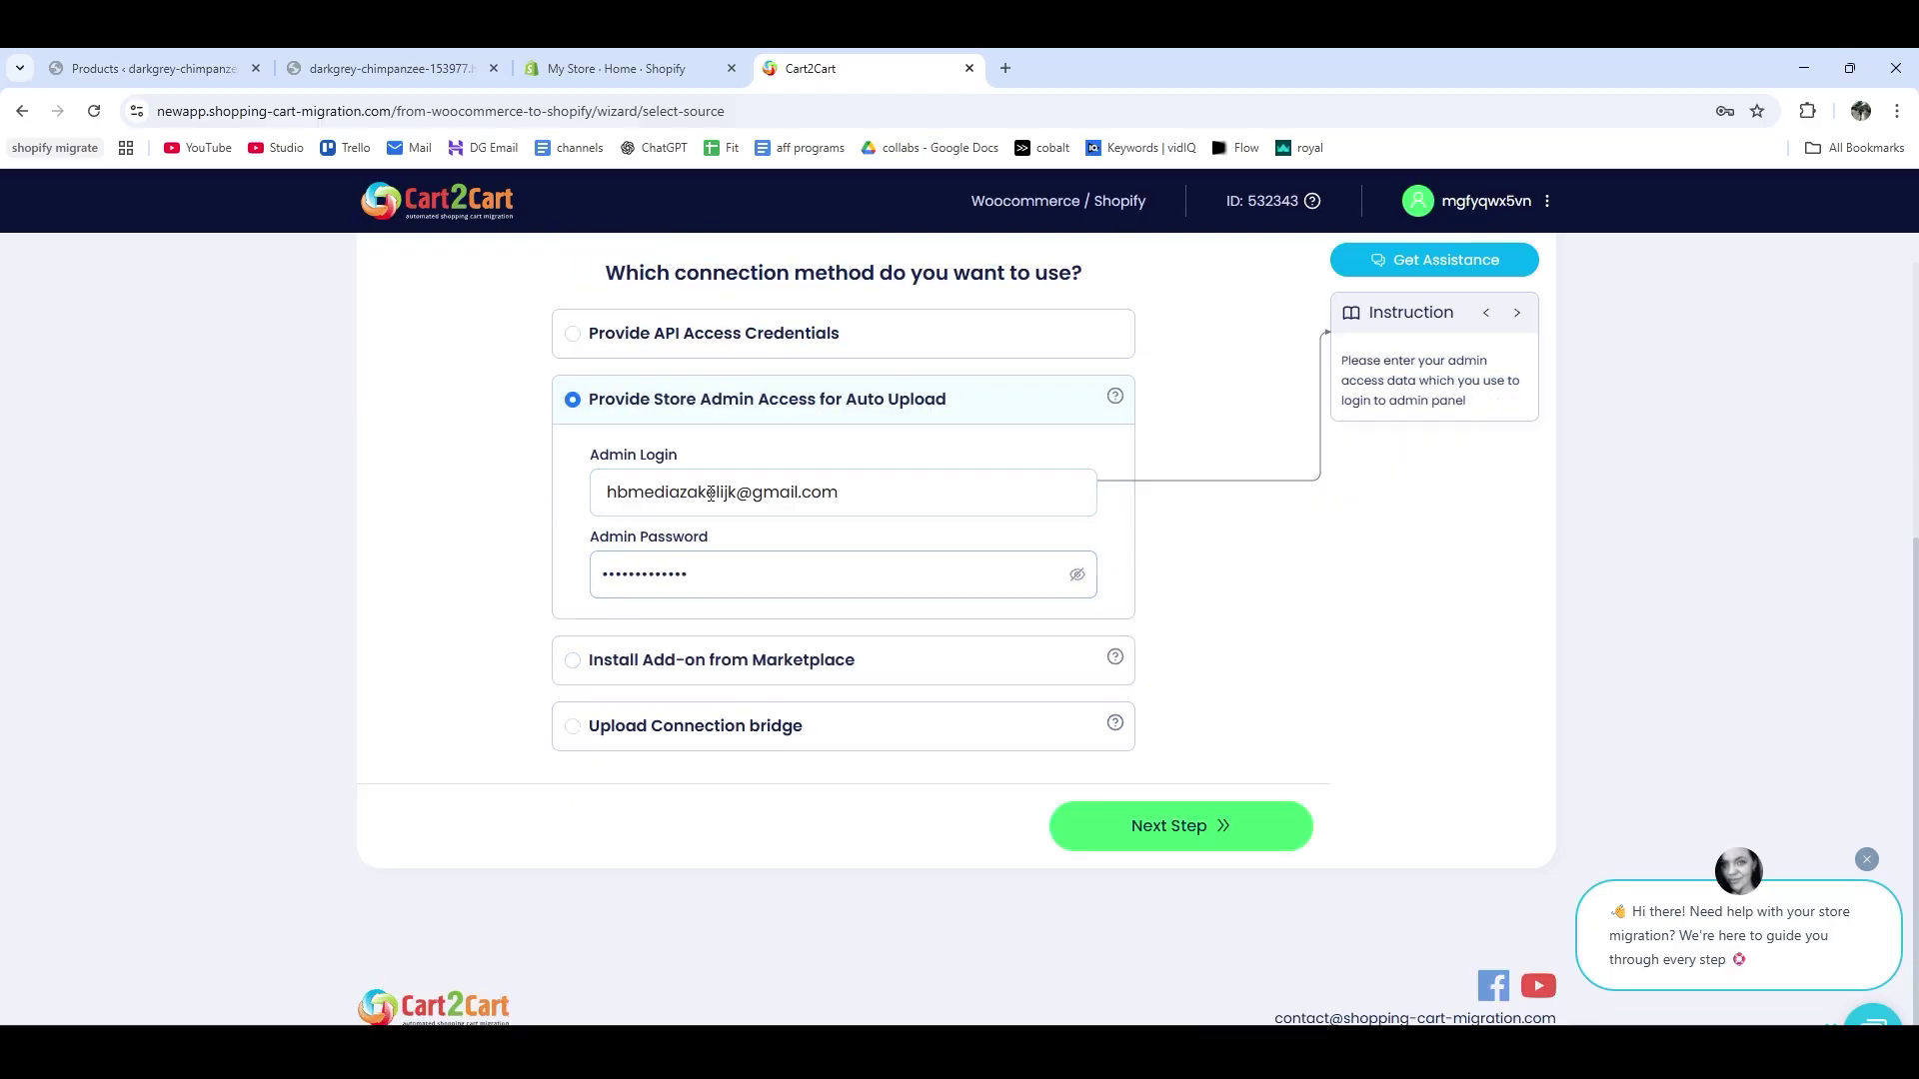
left_click(710, 494)
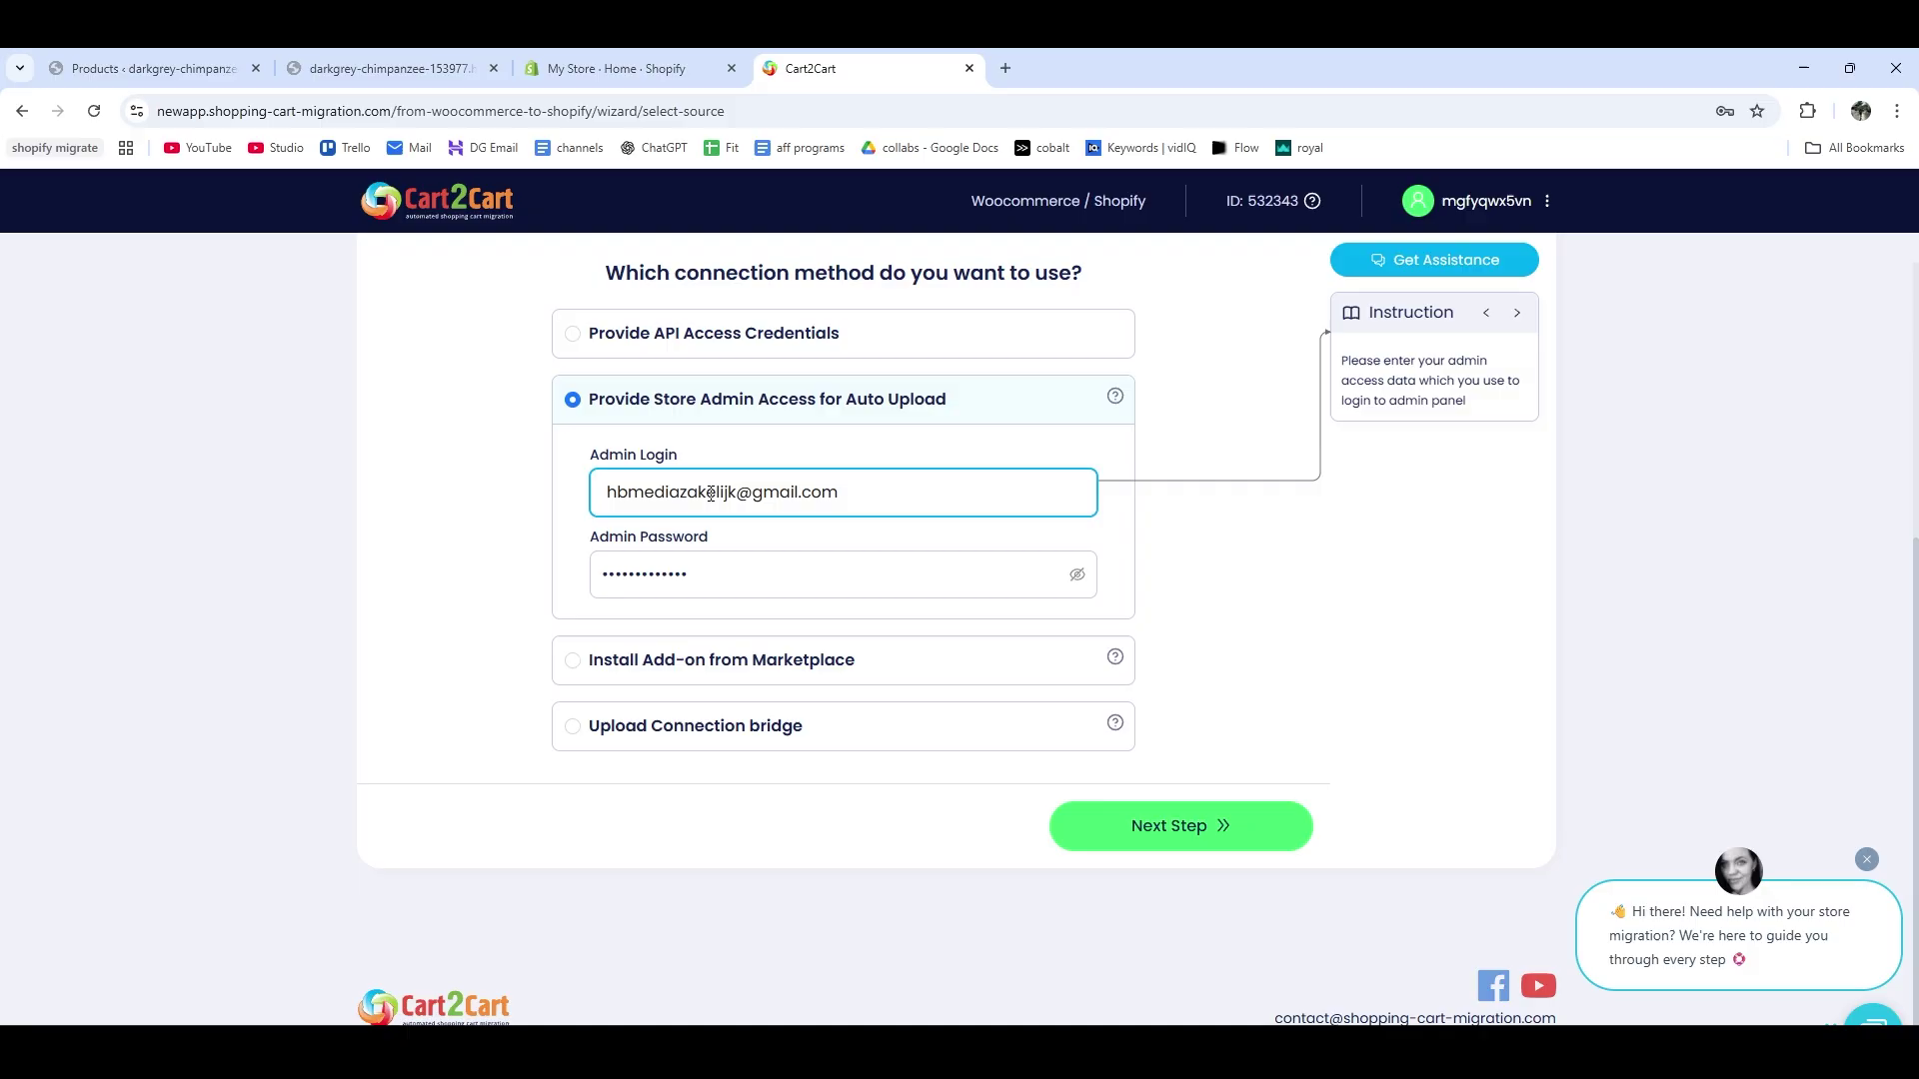
mouse_move(643, 655)
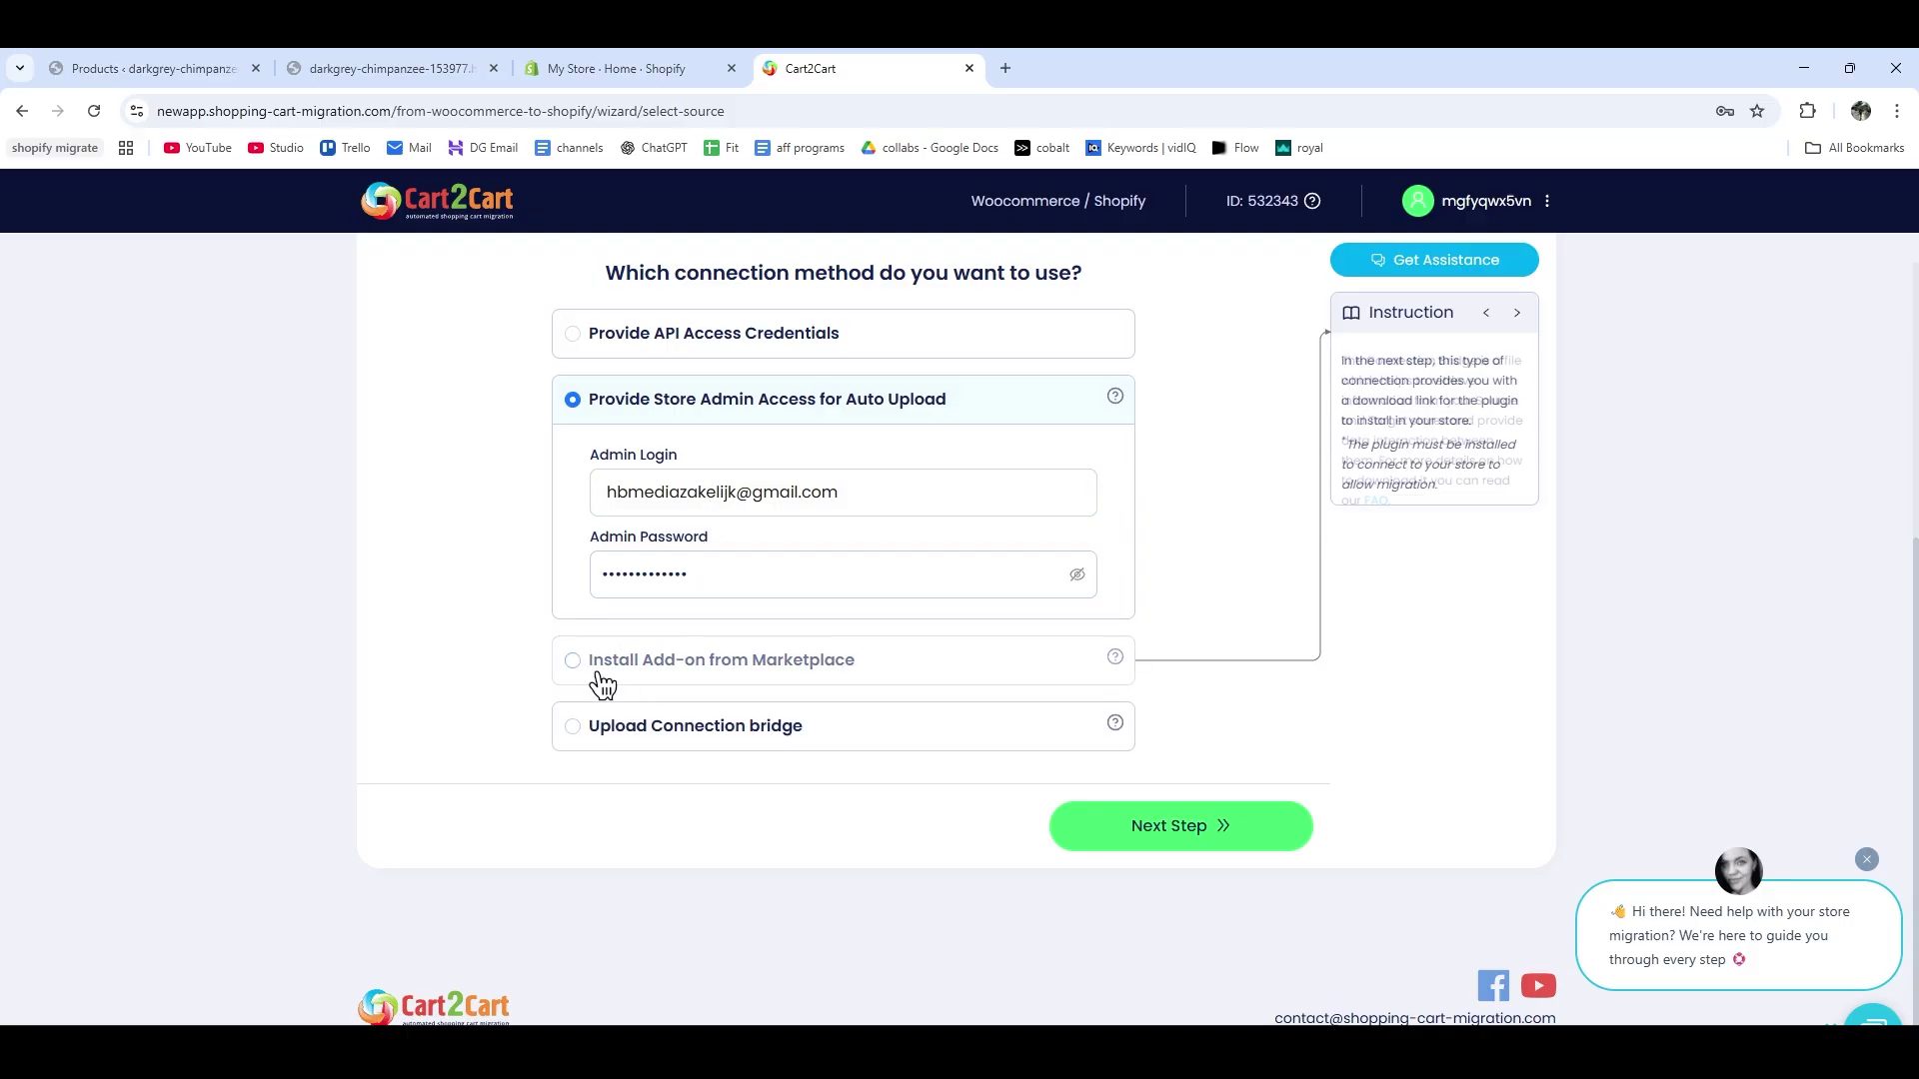
Select Install Add-on from Marketplace as the connection method for the WooCommerce source store.
left_click(718, 667)
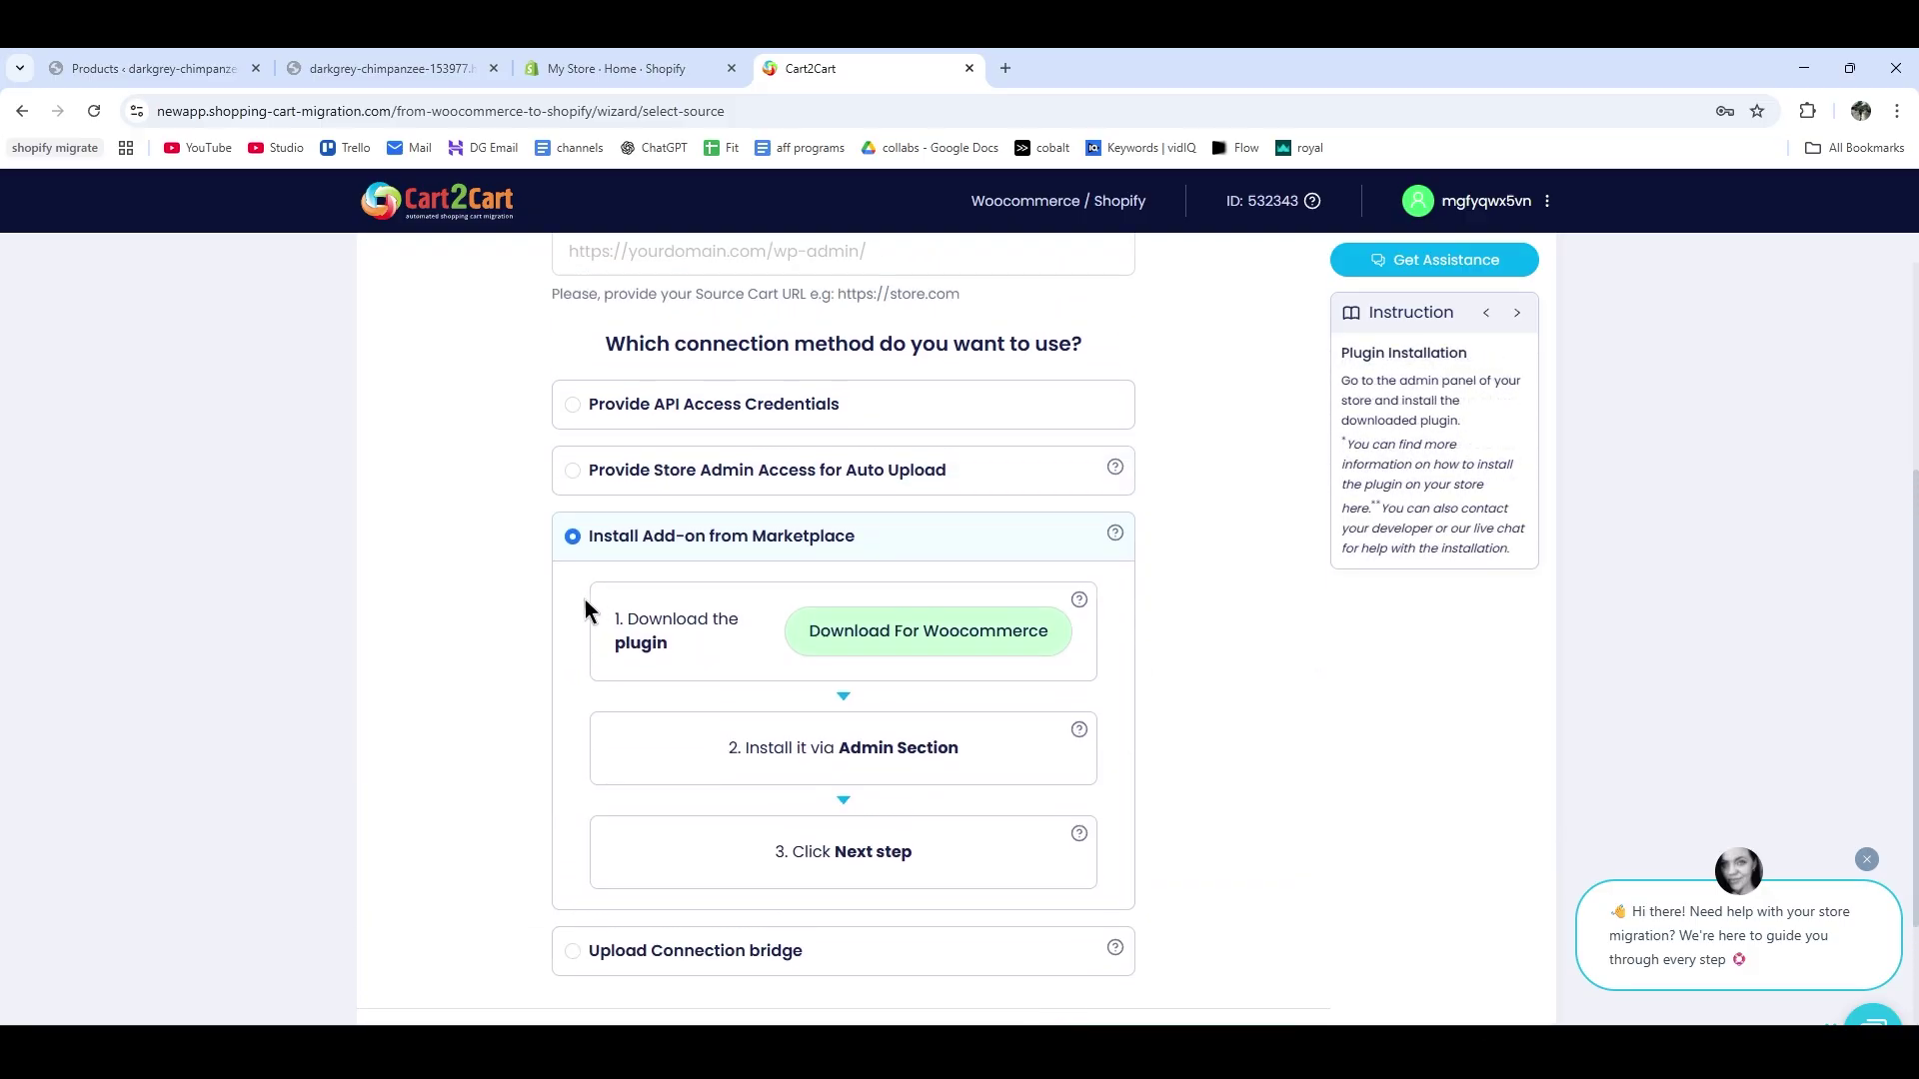
scroll(587, 612, "up", 1)
mouse_move(835, 686)
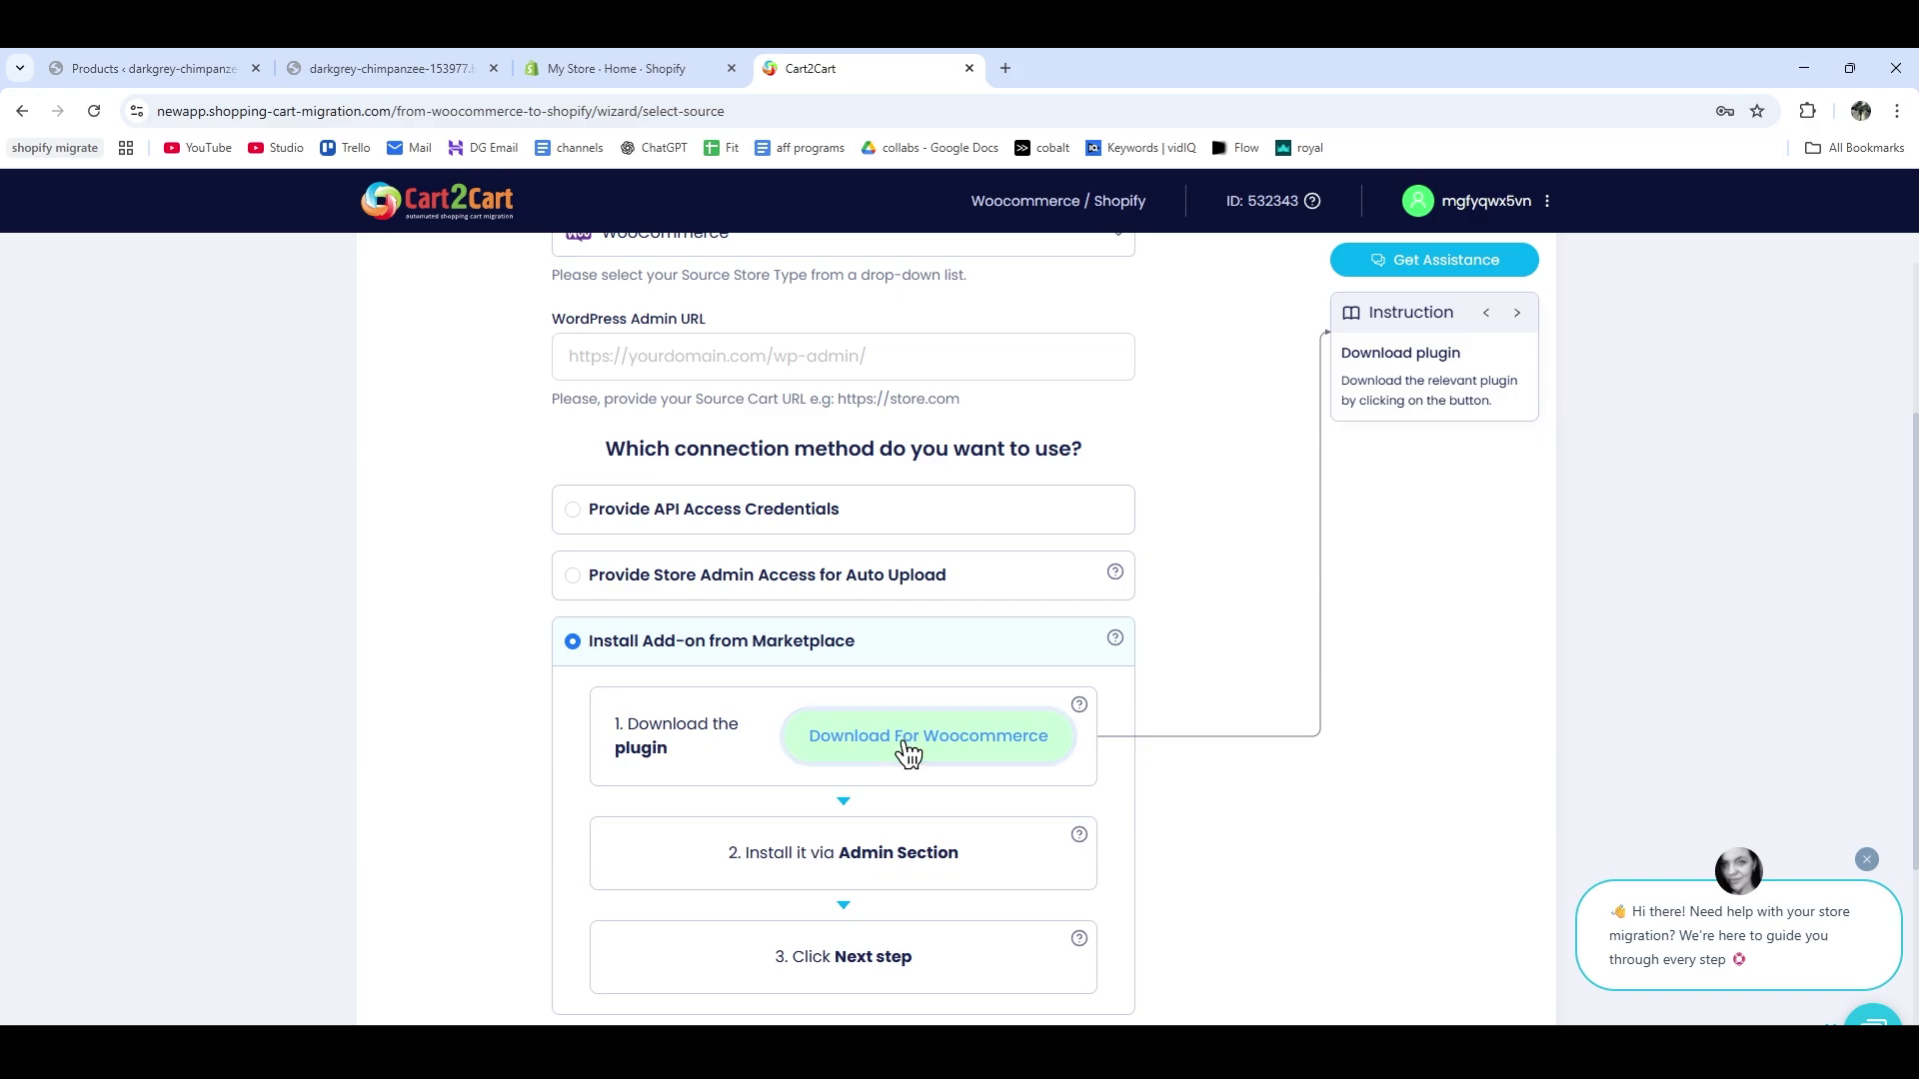
left_click(935, 737)
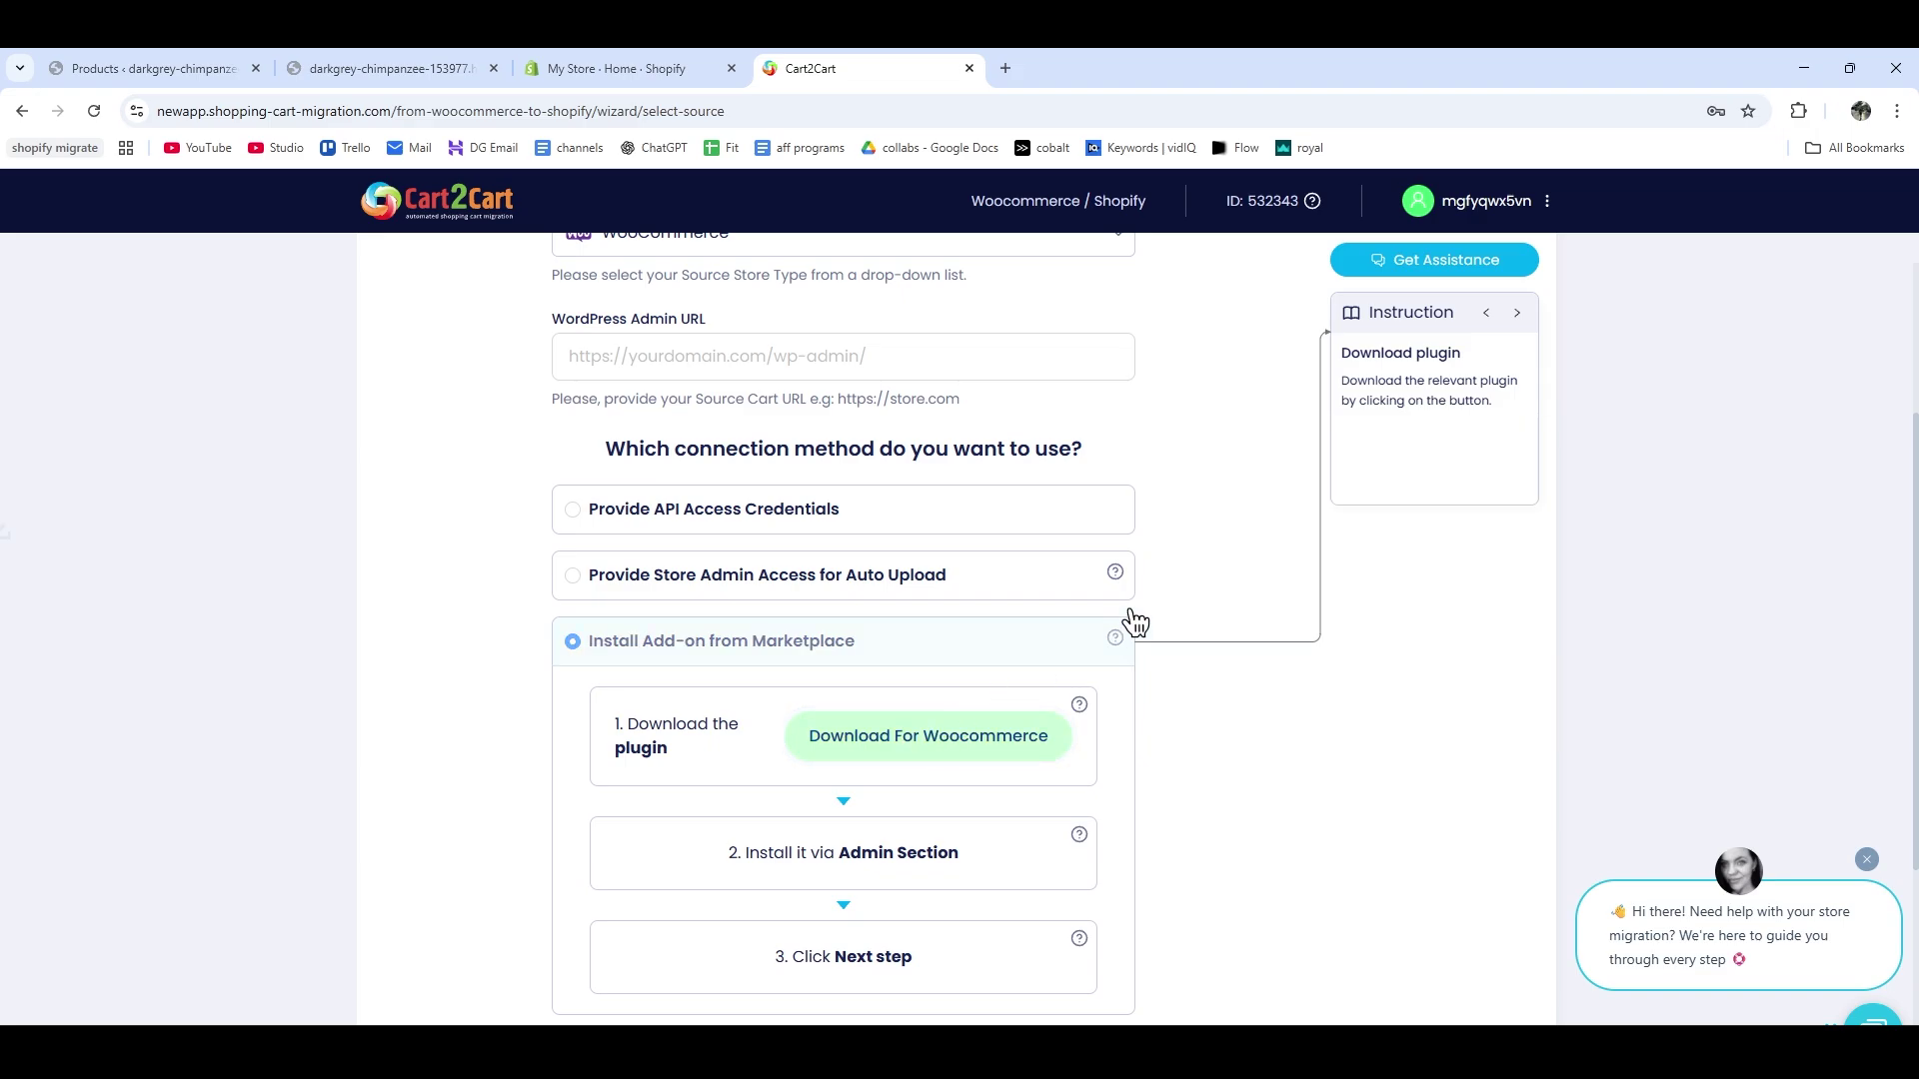
left_click(1825, 112)
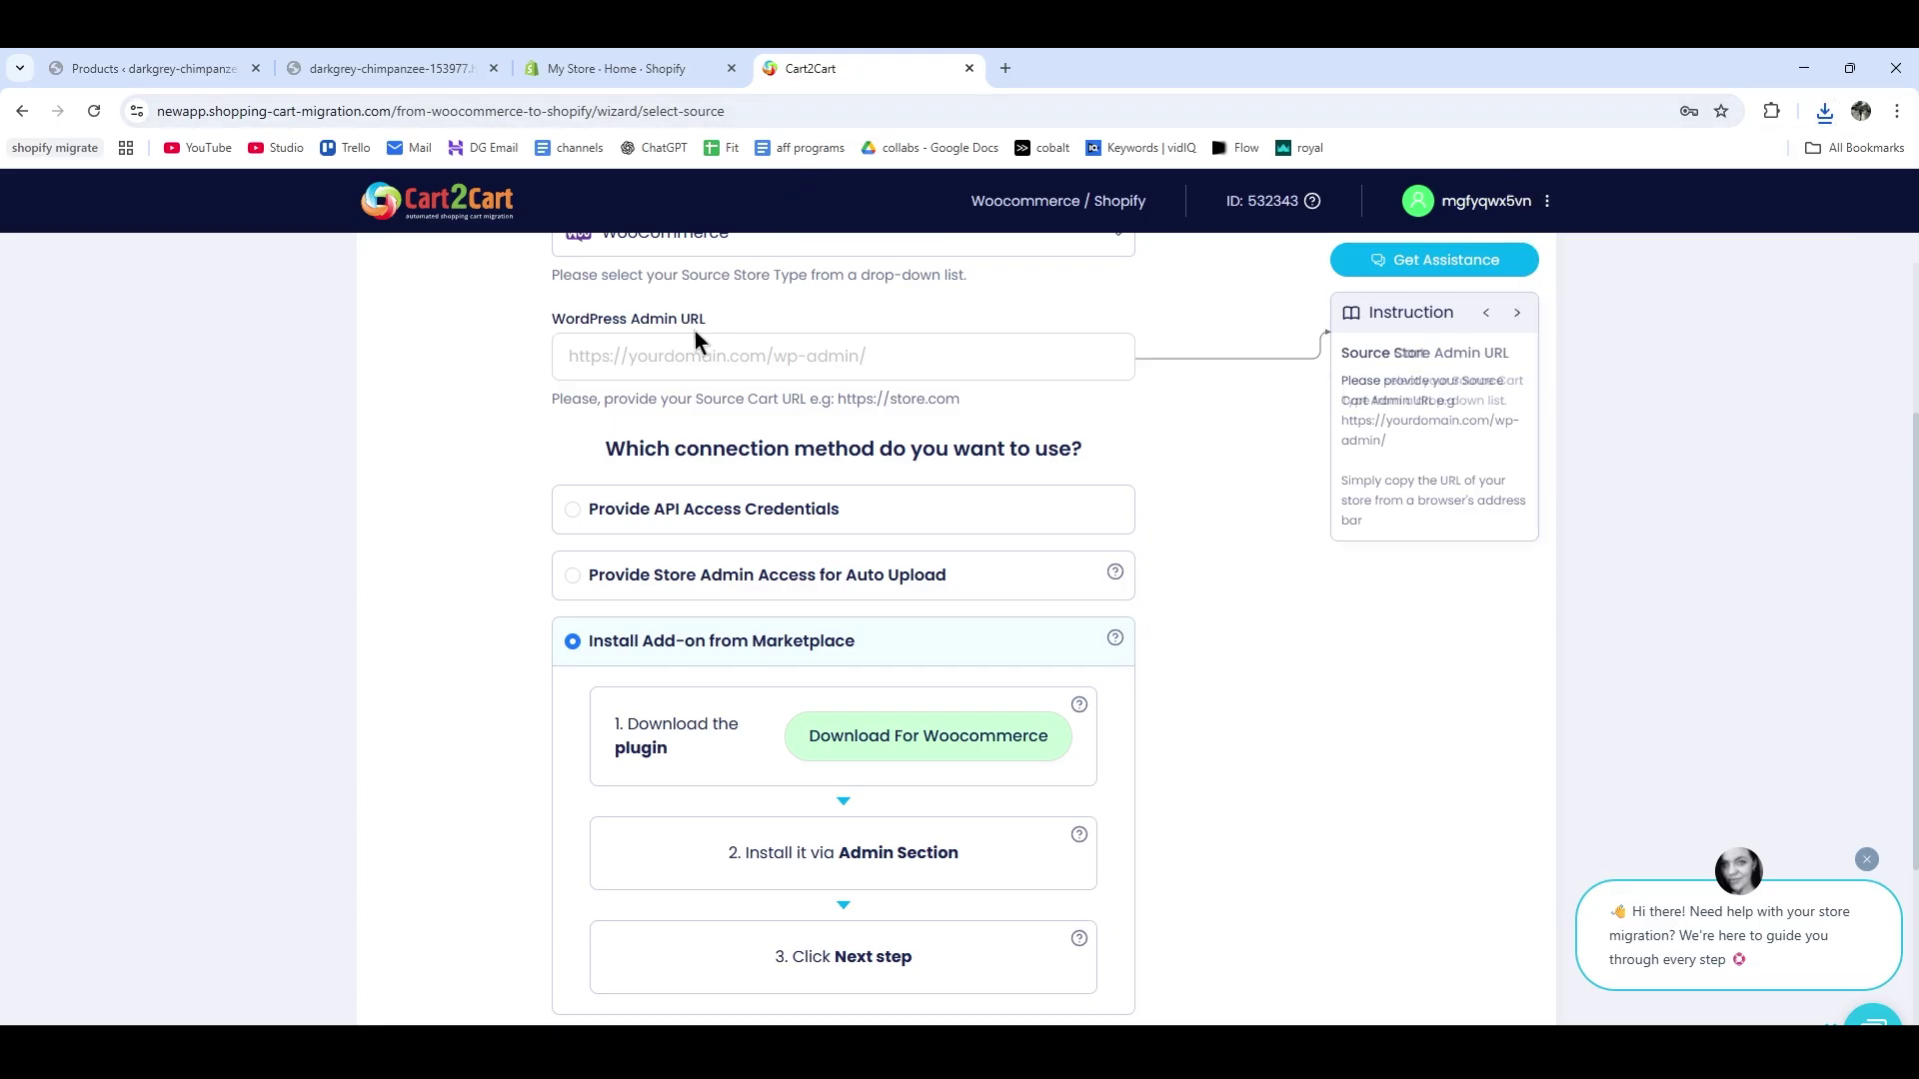
left_click(651, 340)
left_click(415, 62)
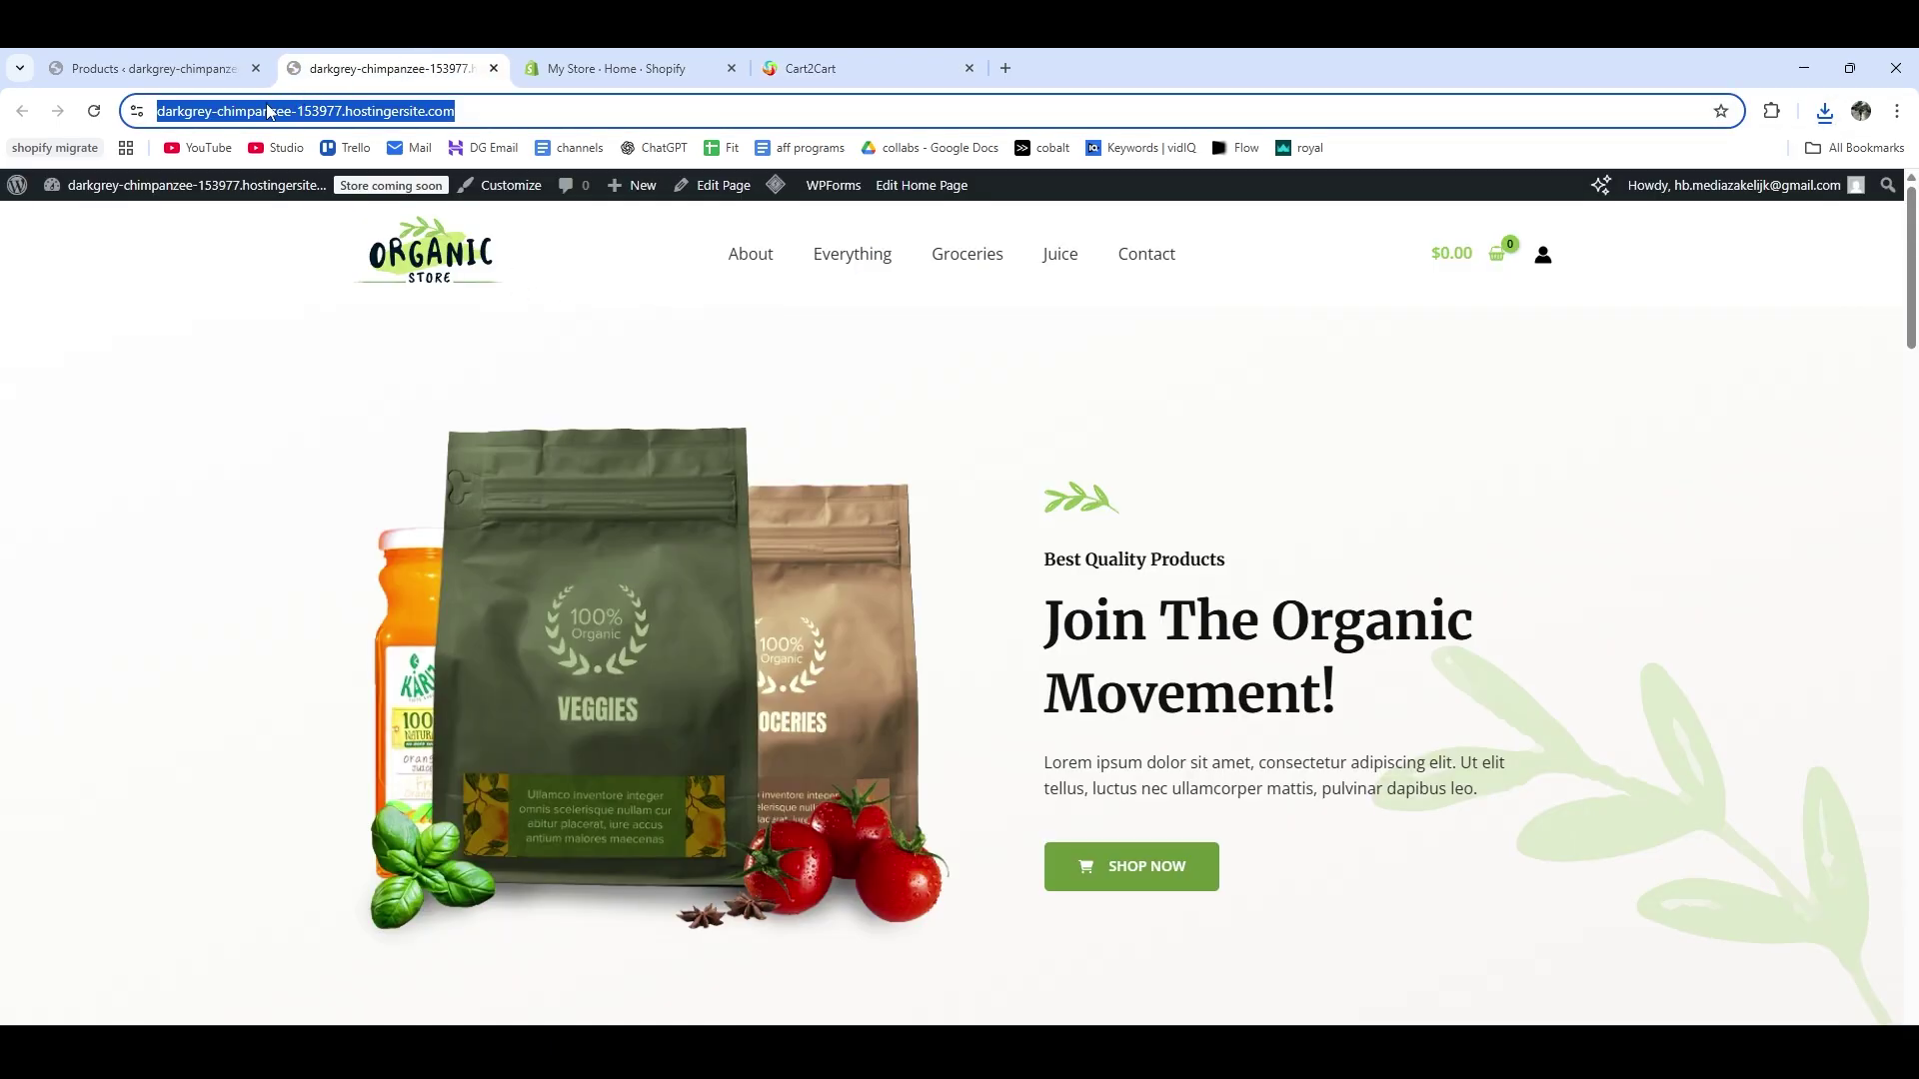
key("ctrl+c")
left_click(809, 68)
left_click(632, 346)
key("ctrl+v")
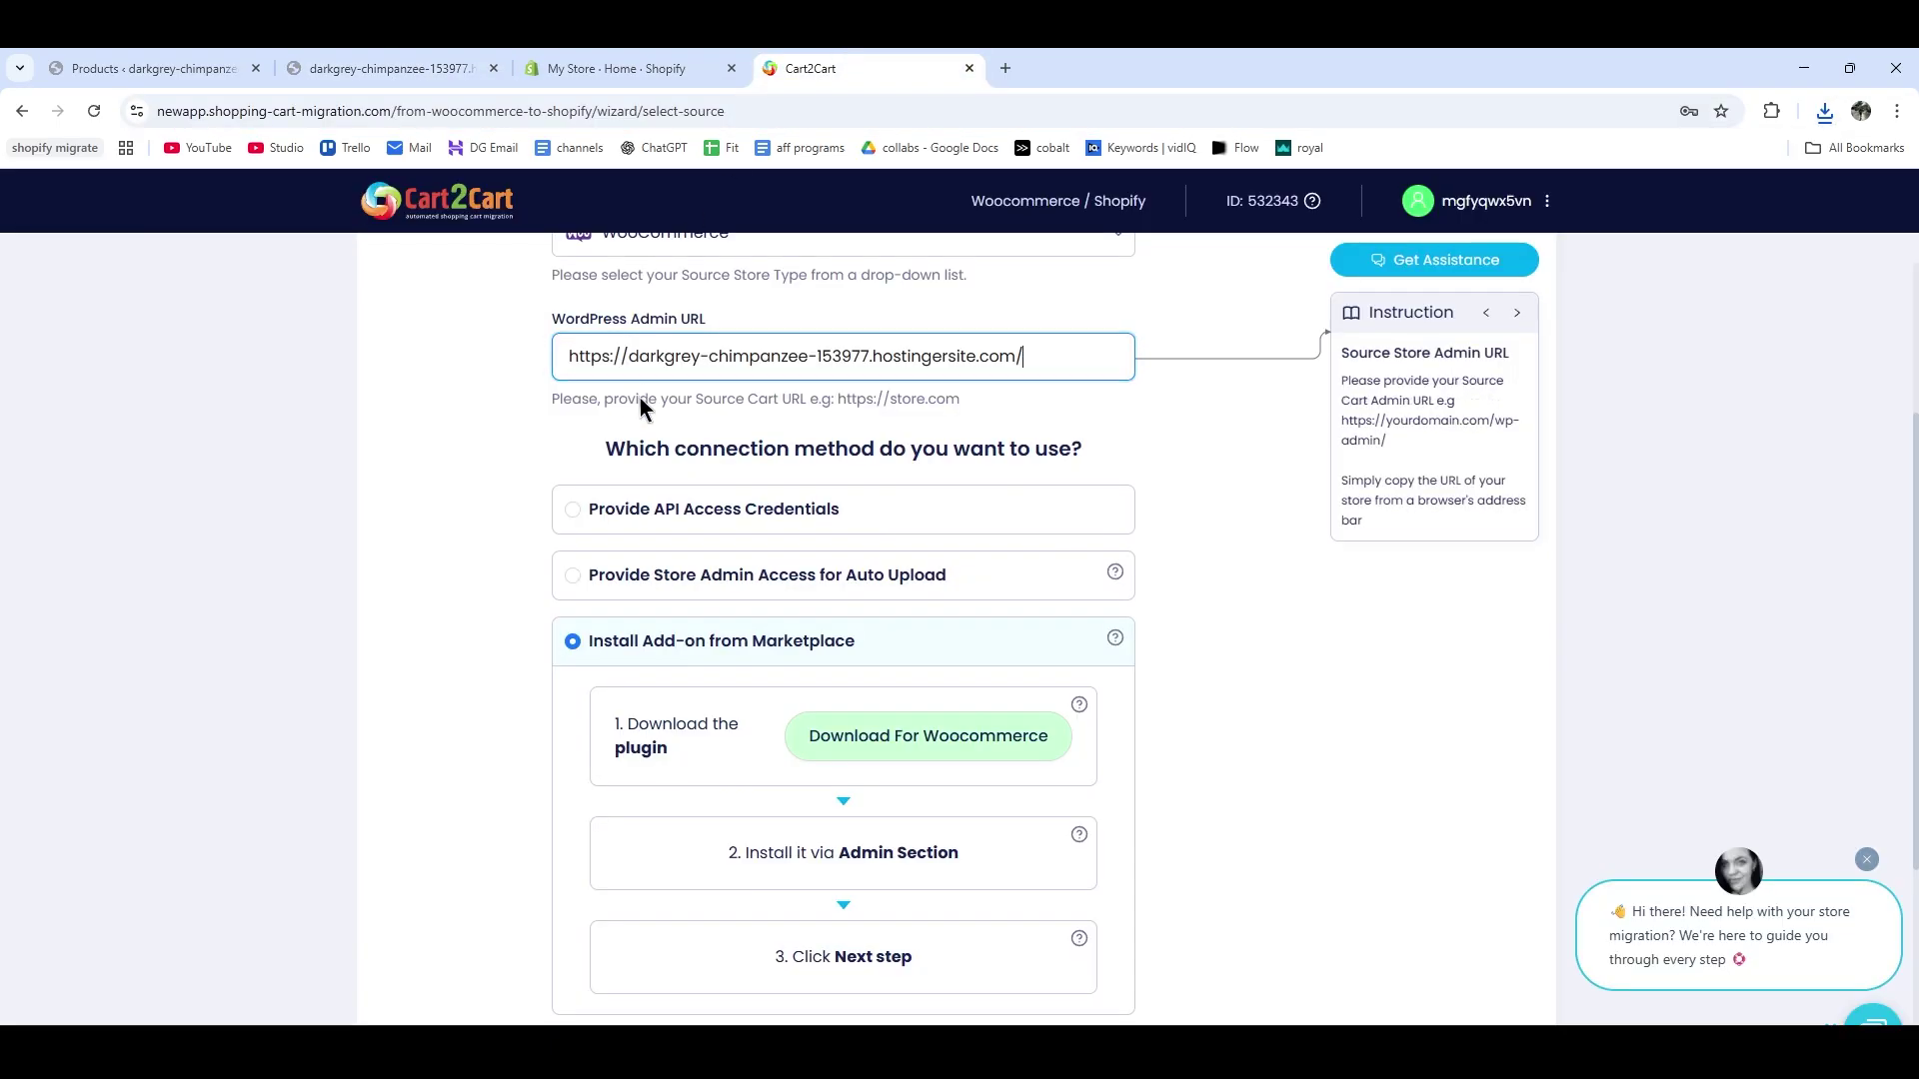
type("wp-admin/")
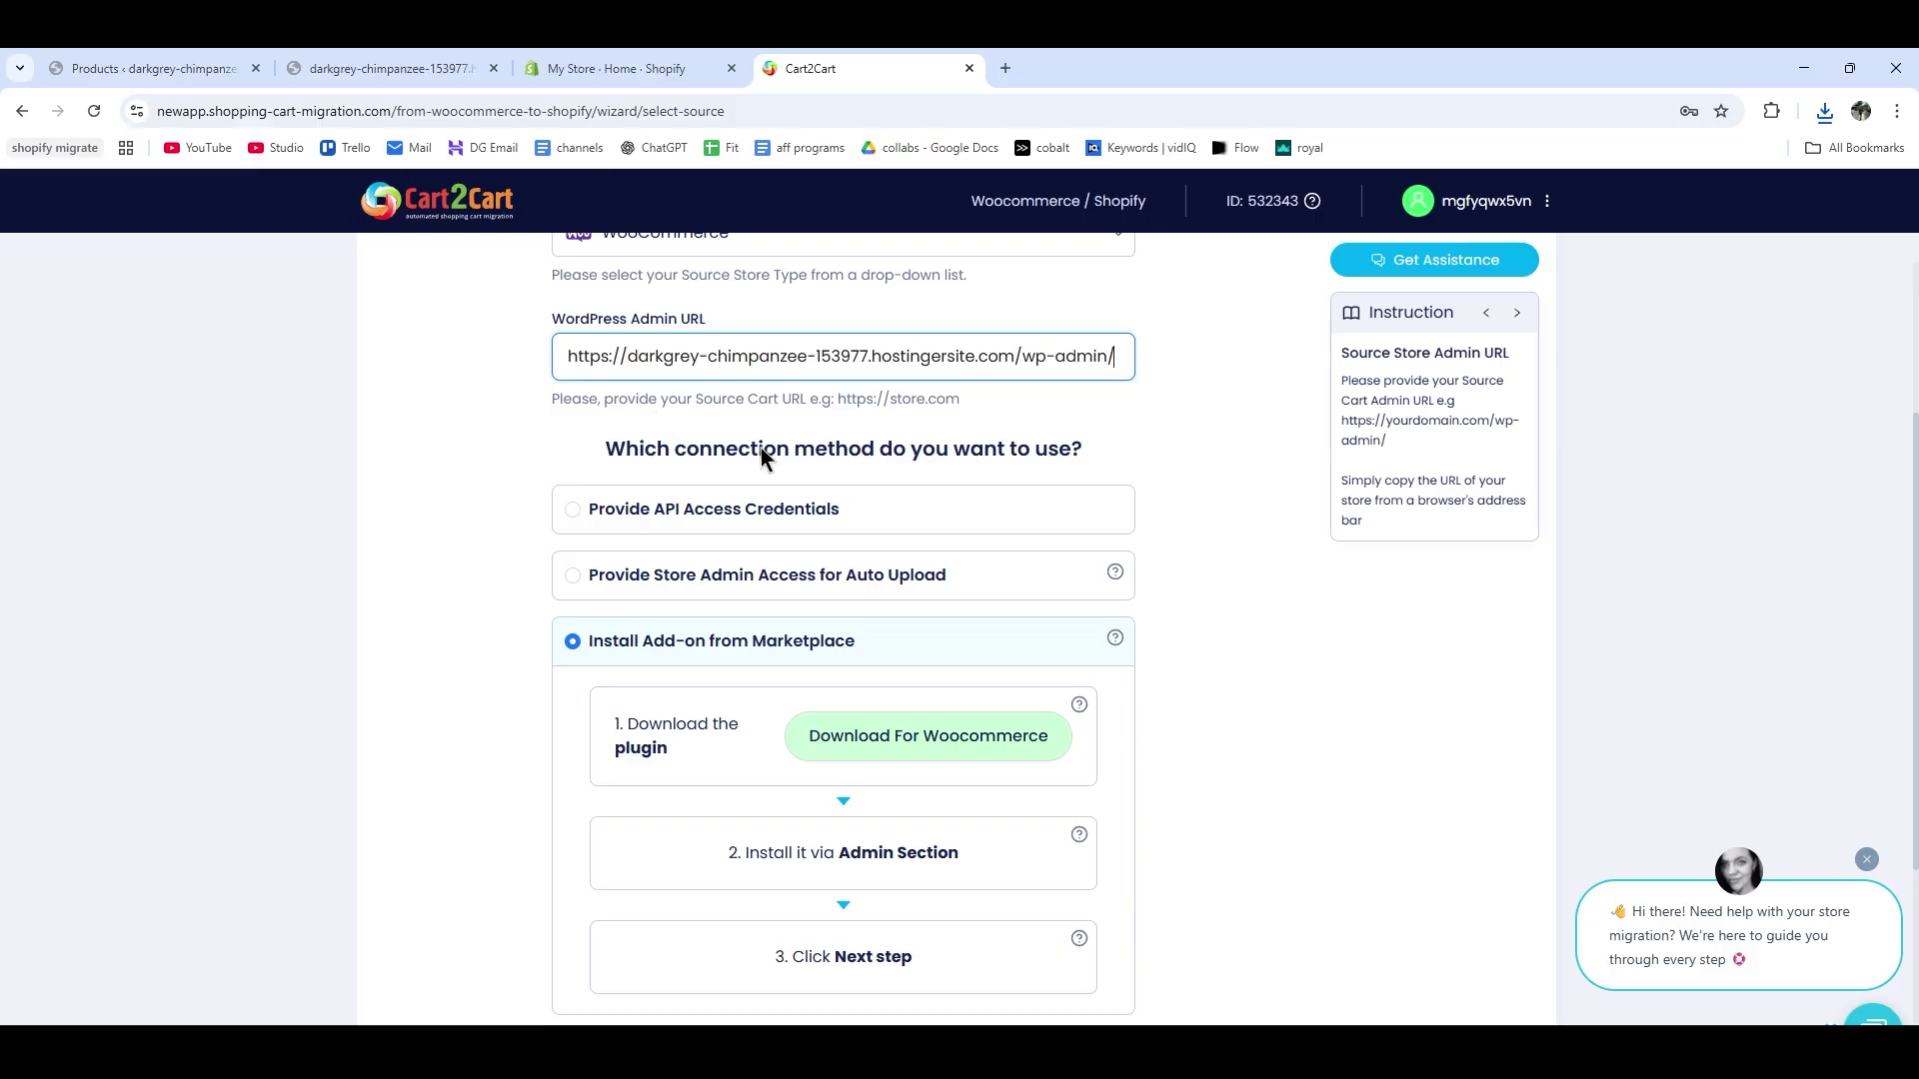
scroll(637, 449, "down", 1)
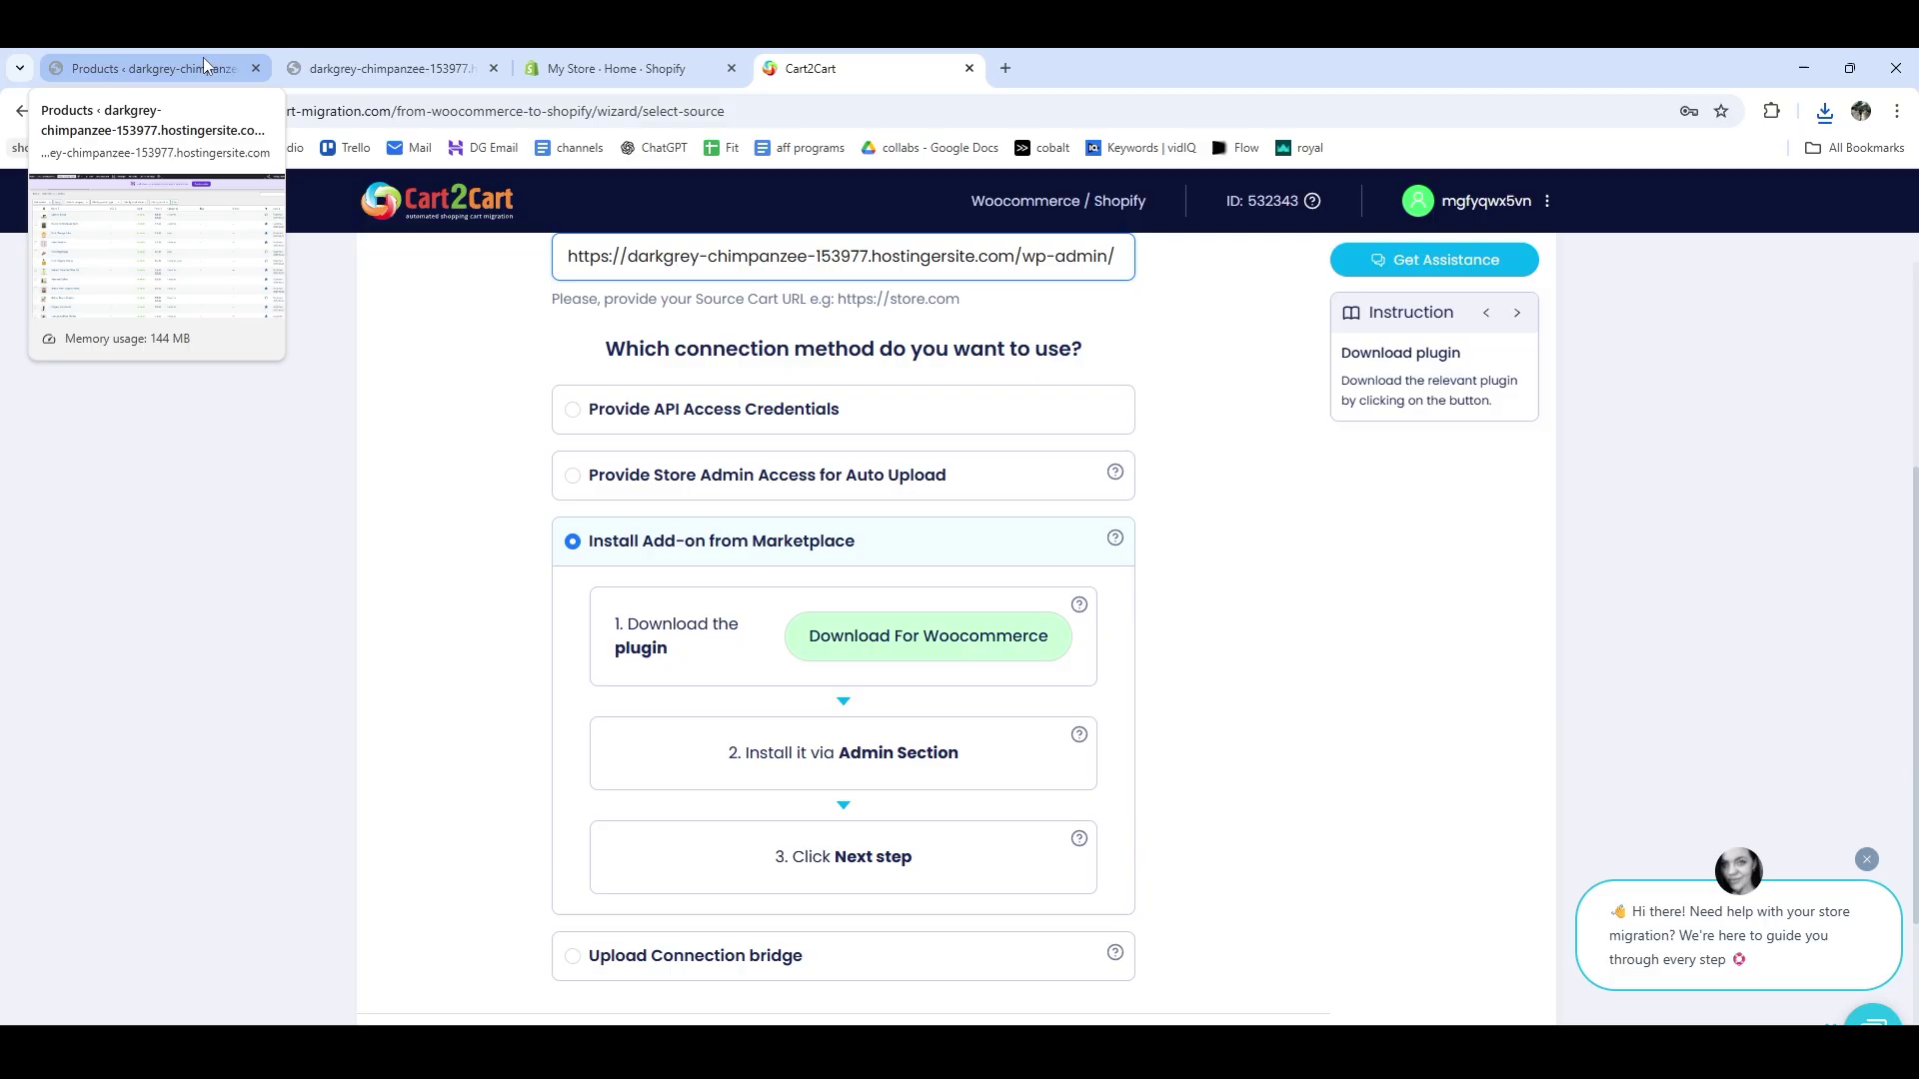
In the WordPress admin, upload the downloaded Cart2Cart WooCommerce universal migration zip as a new plugin, install it and activate it.
left_click(160, 68)
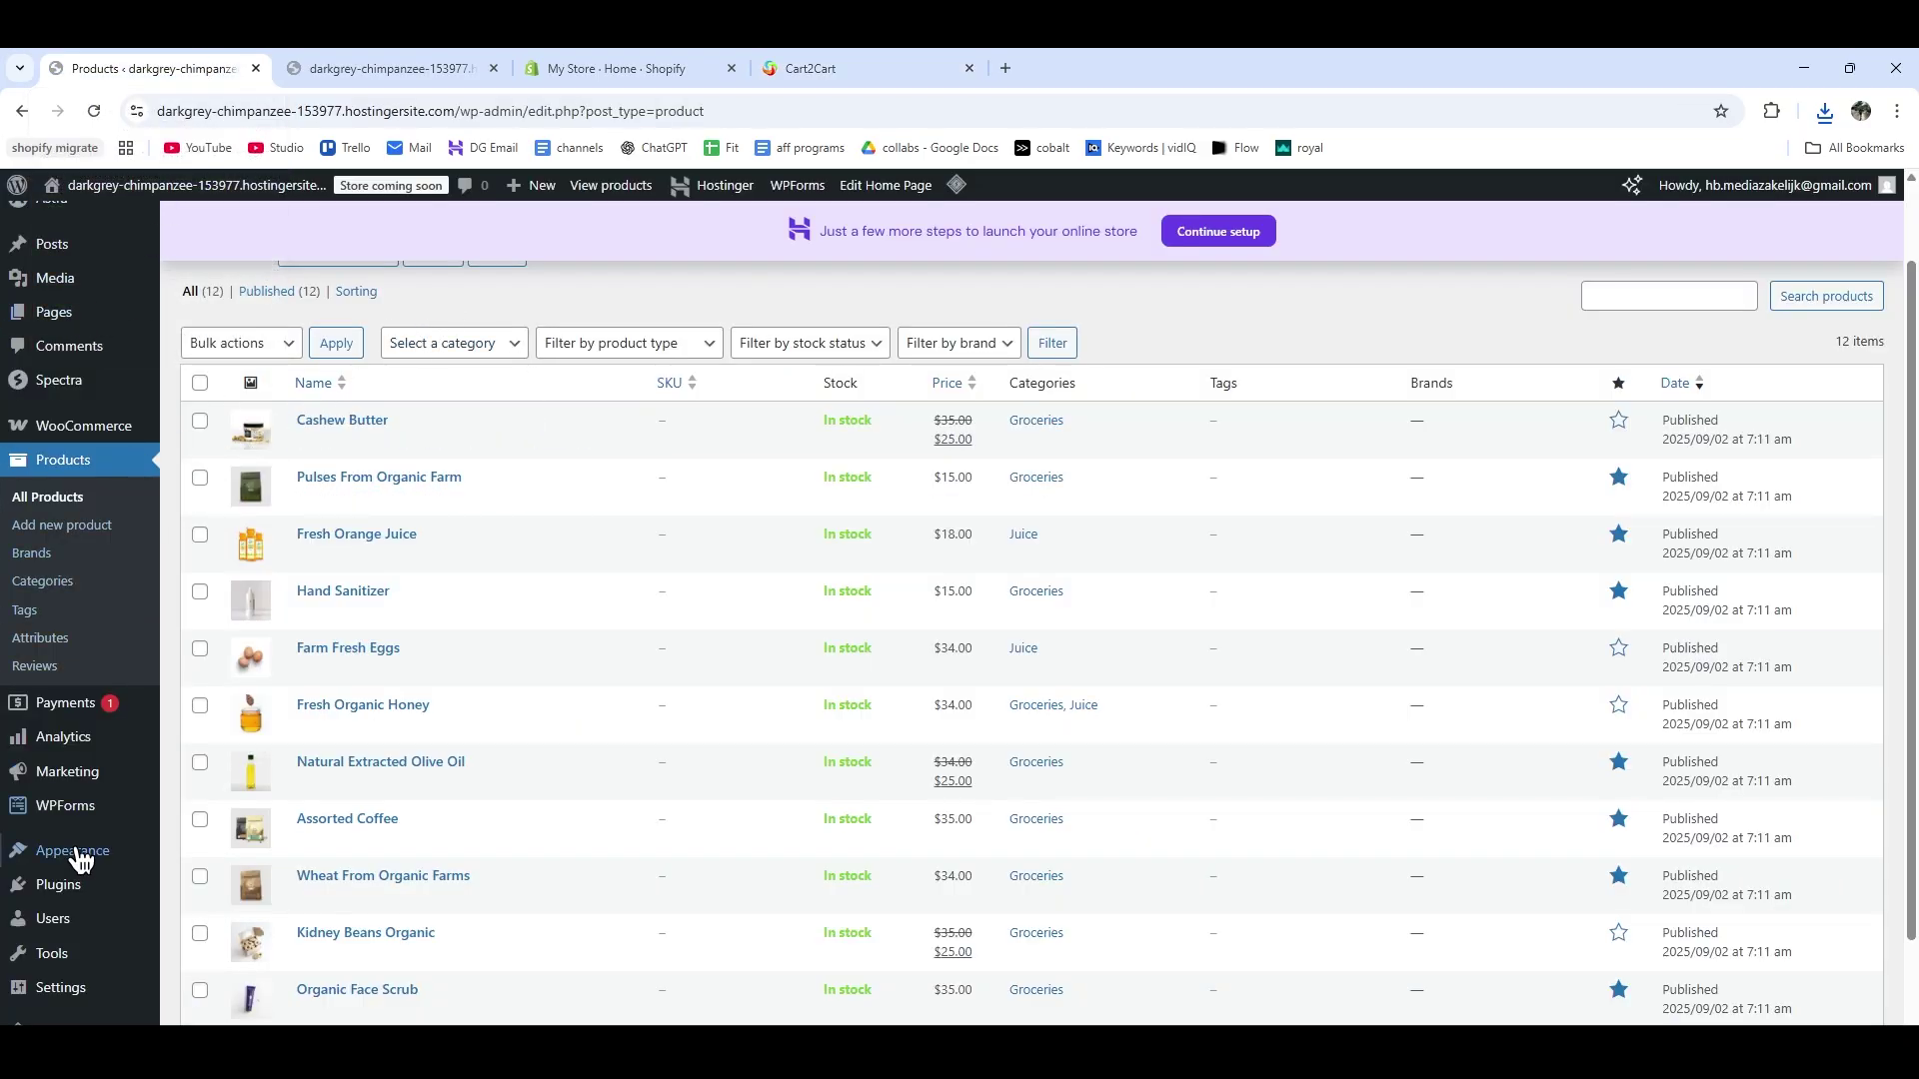
scroll(60, 849, "down", 2)
left_click(53, 879)
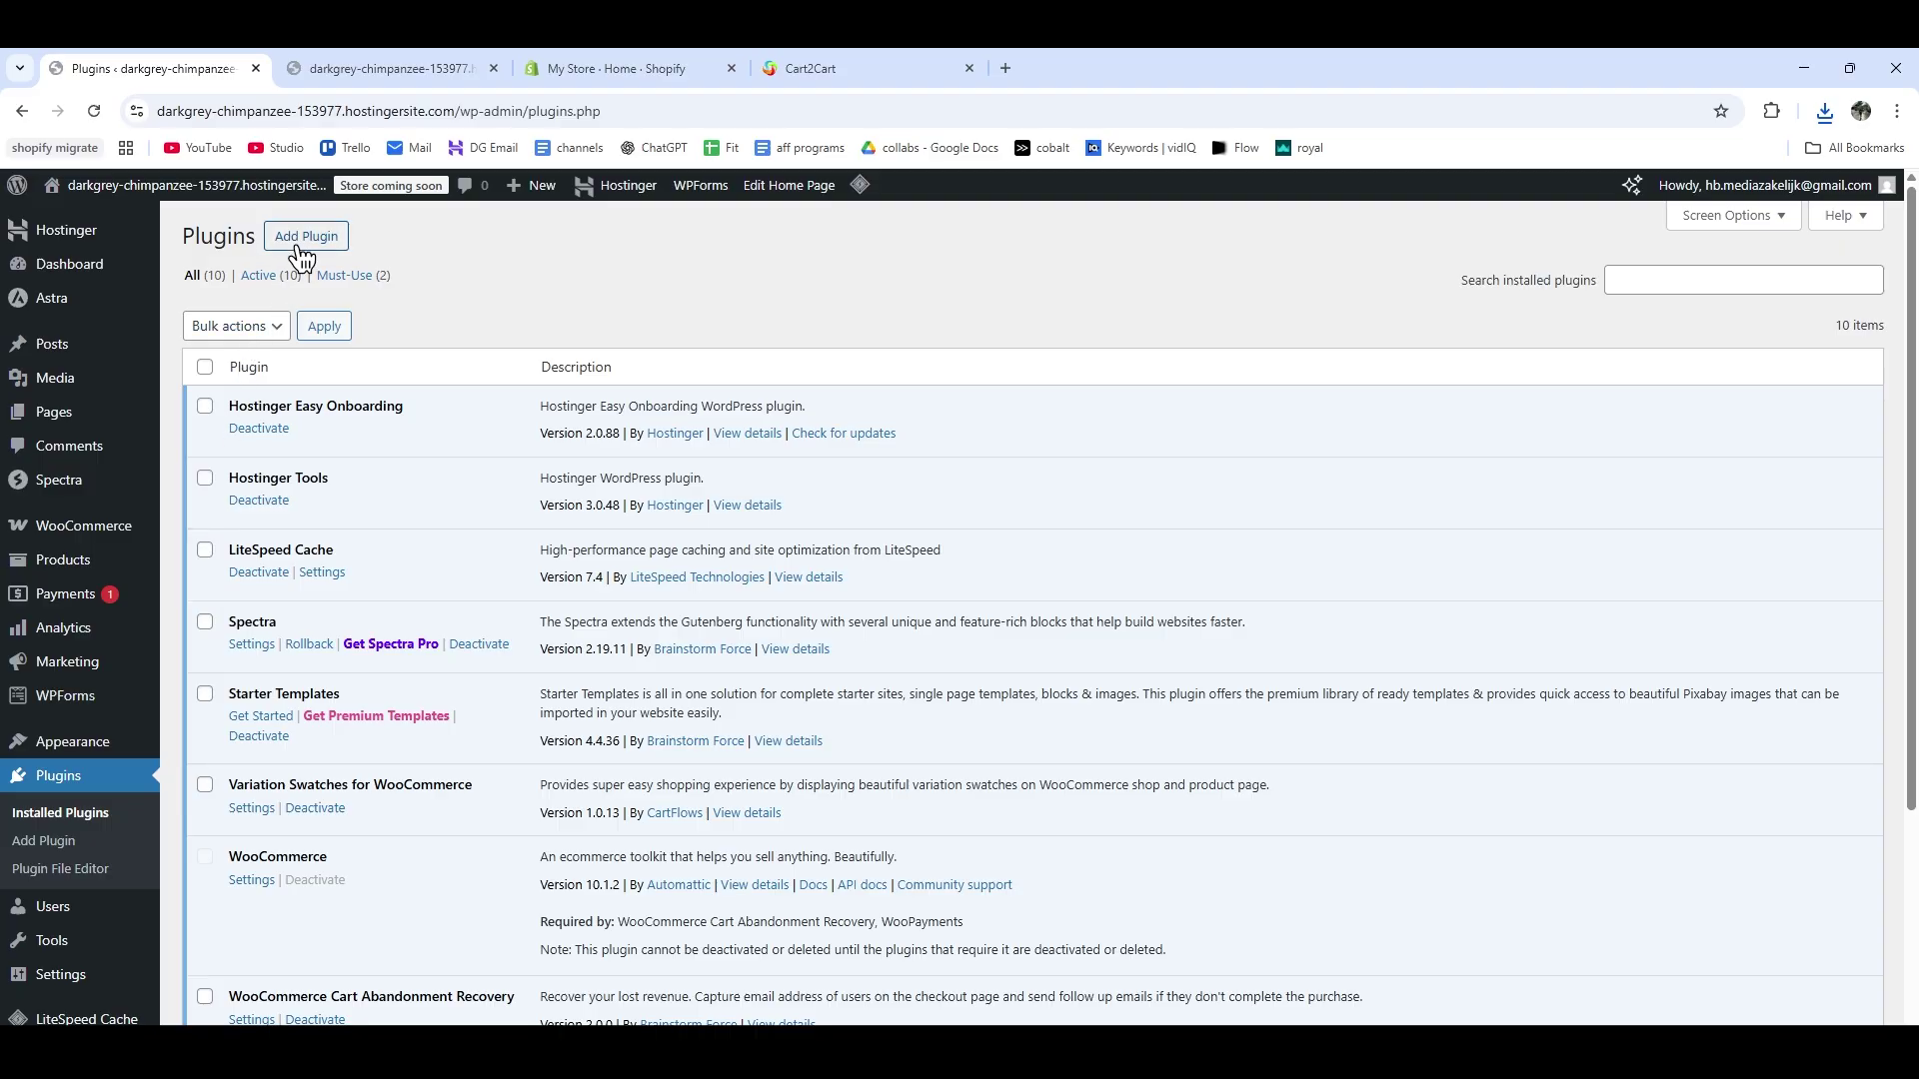
left_click(303, 240)
left_click(362, 240)
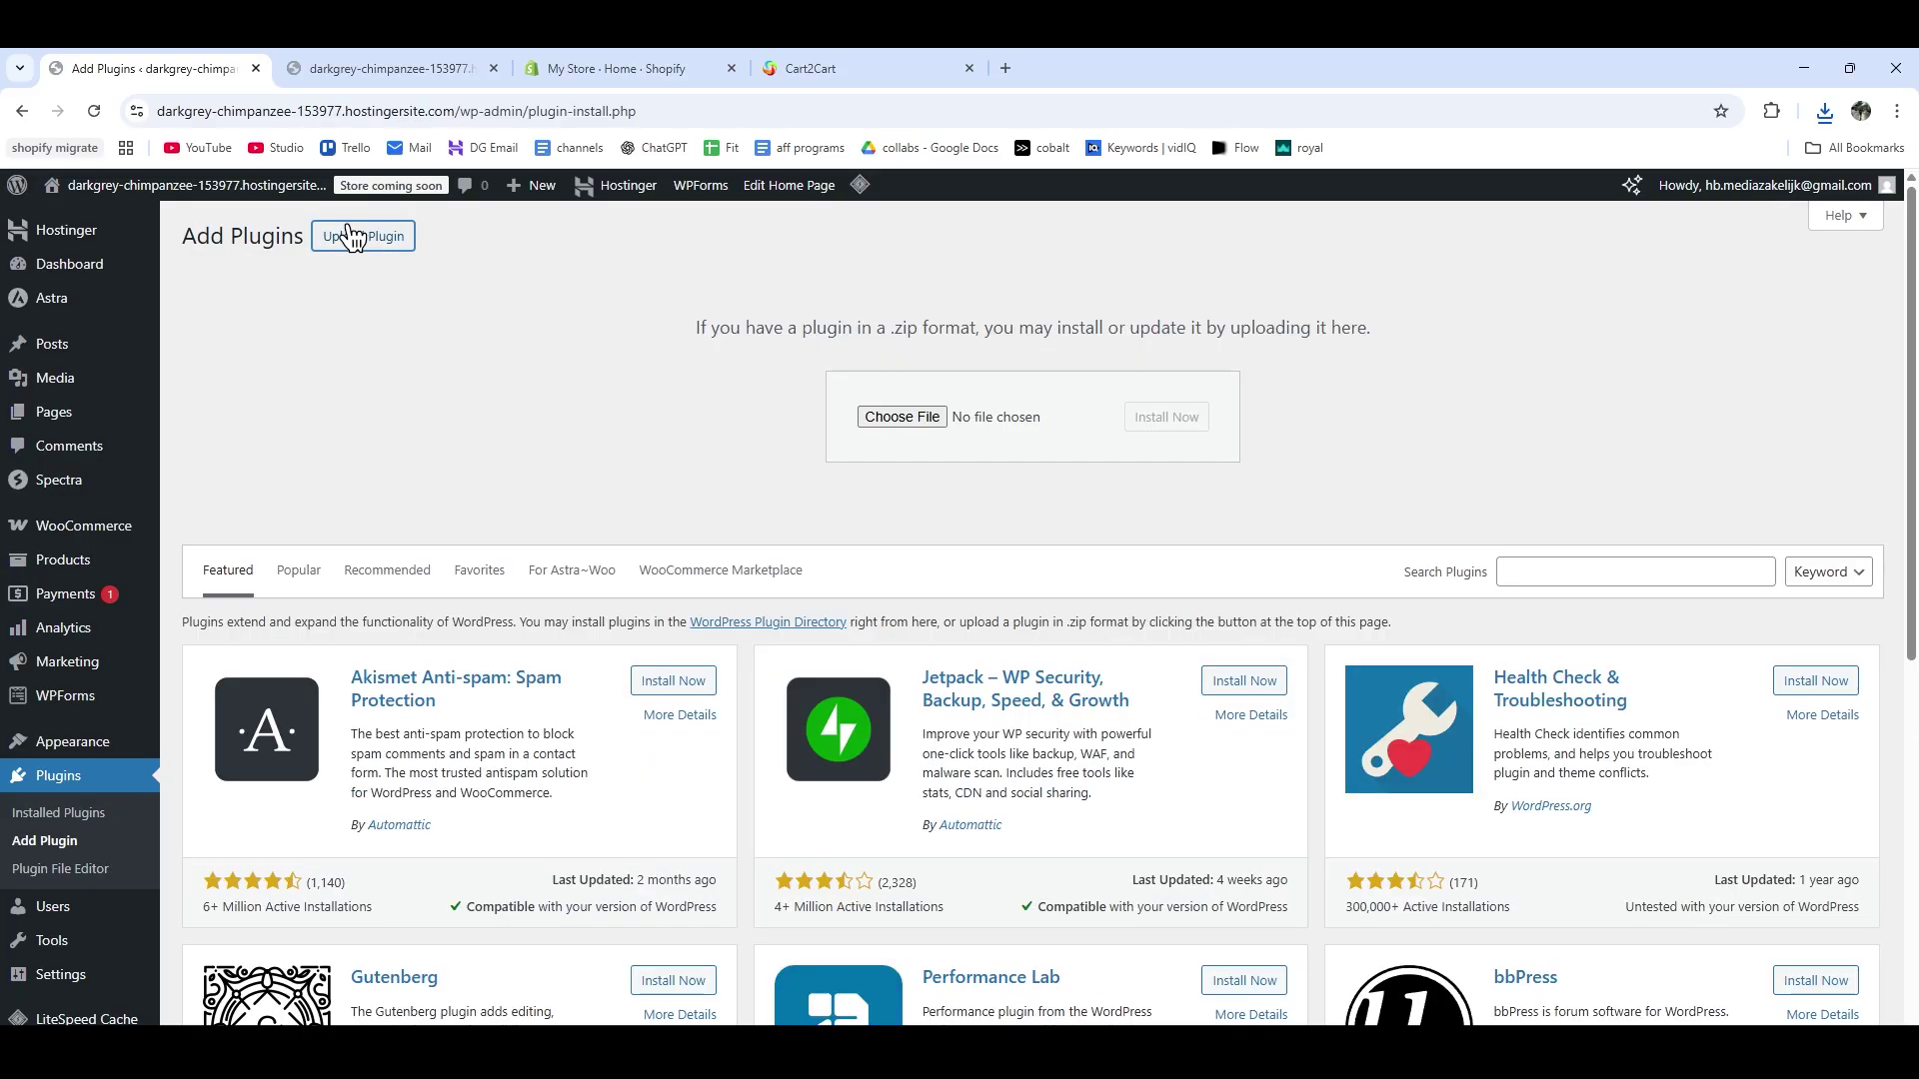
left_click(1824, 111)
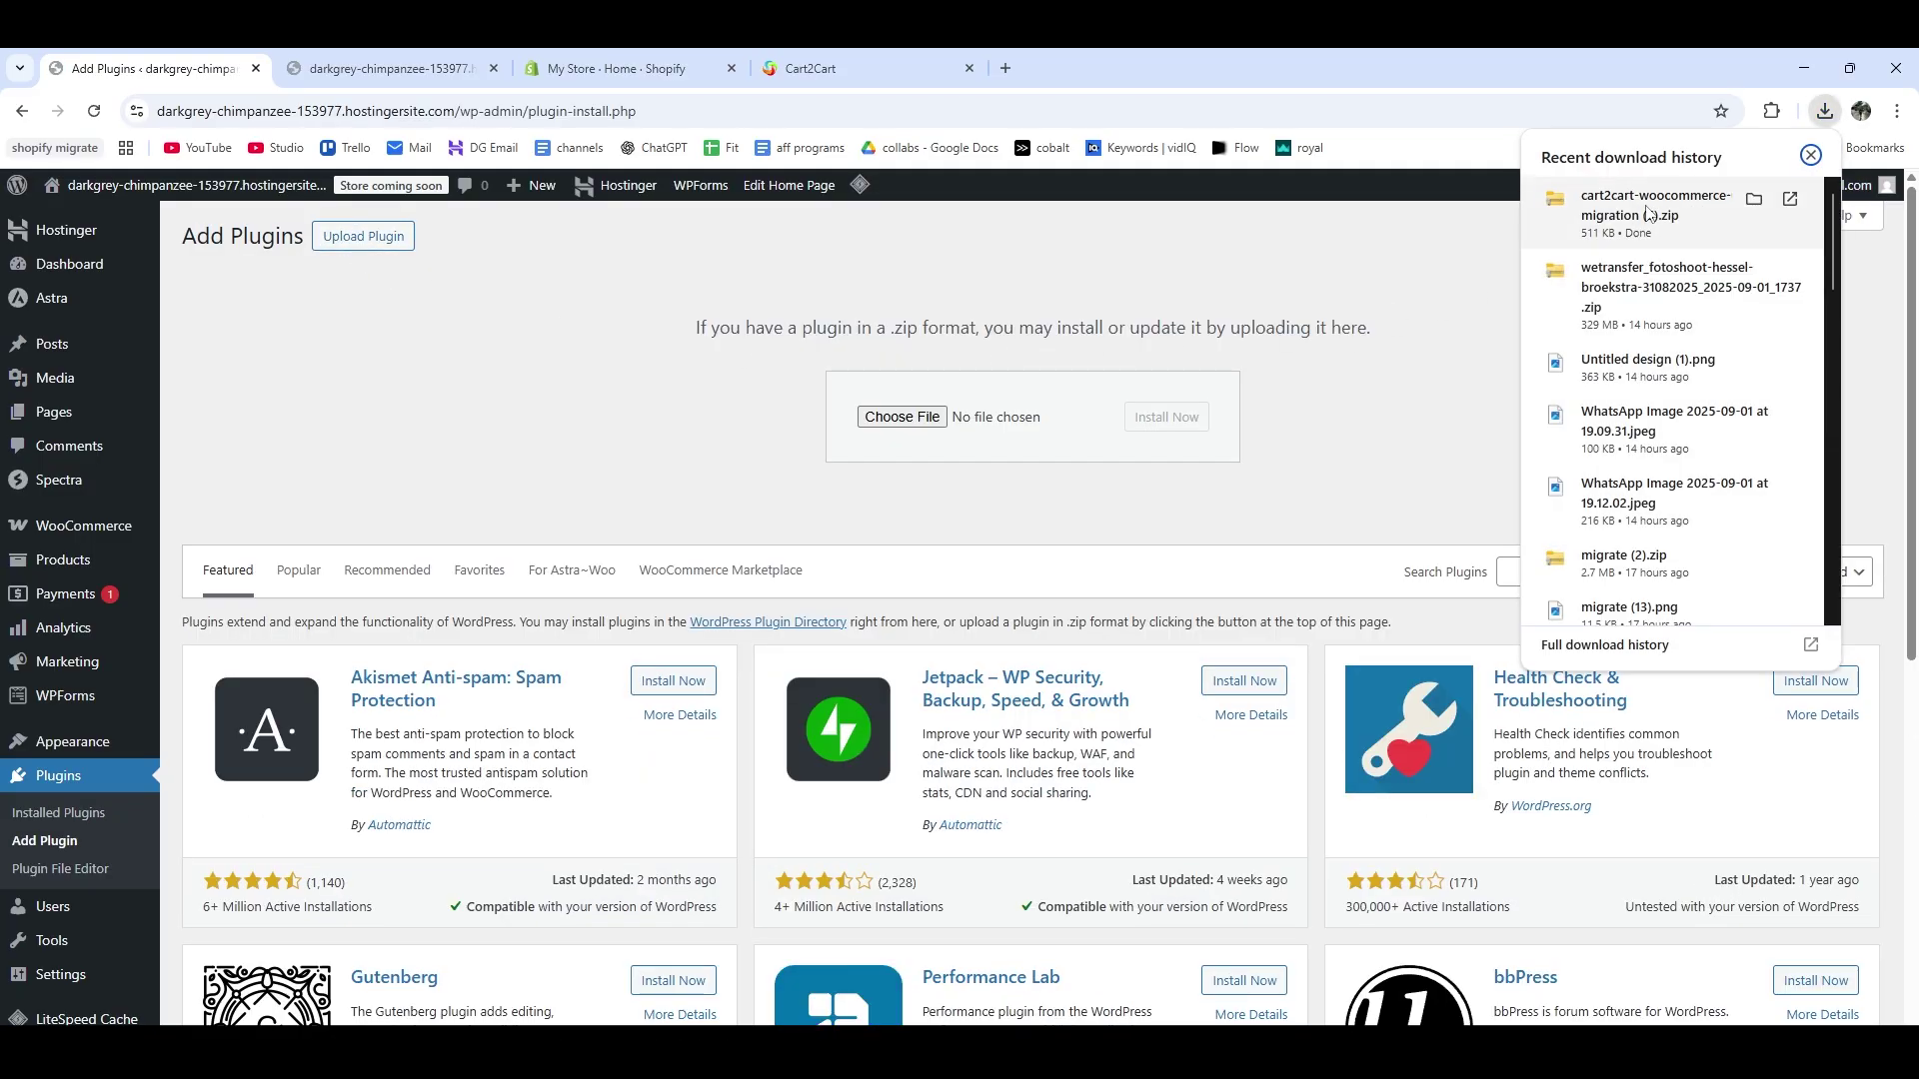
left_click_drag(1659, 210, 906, 432)
left_click(1154, 420)
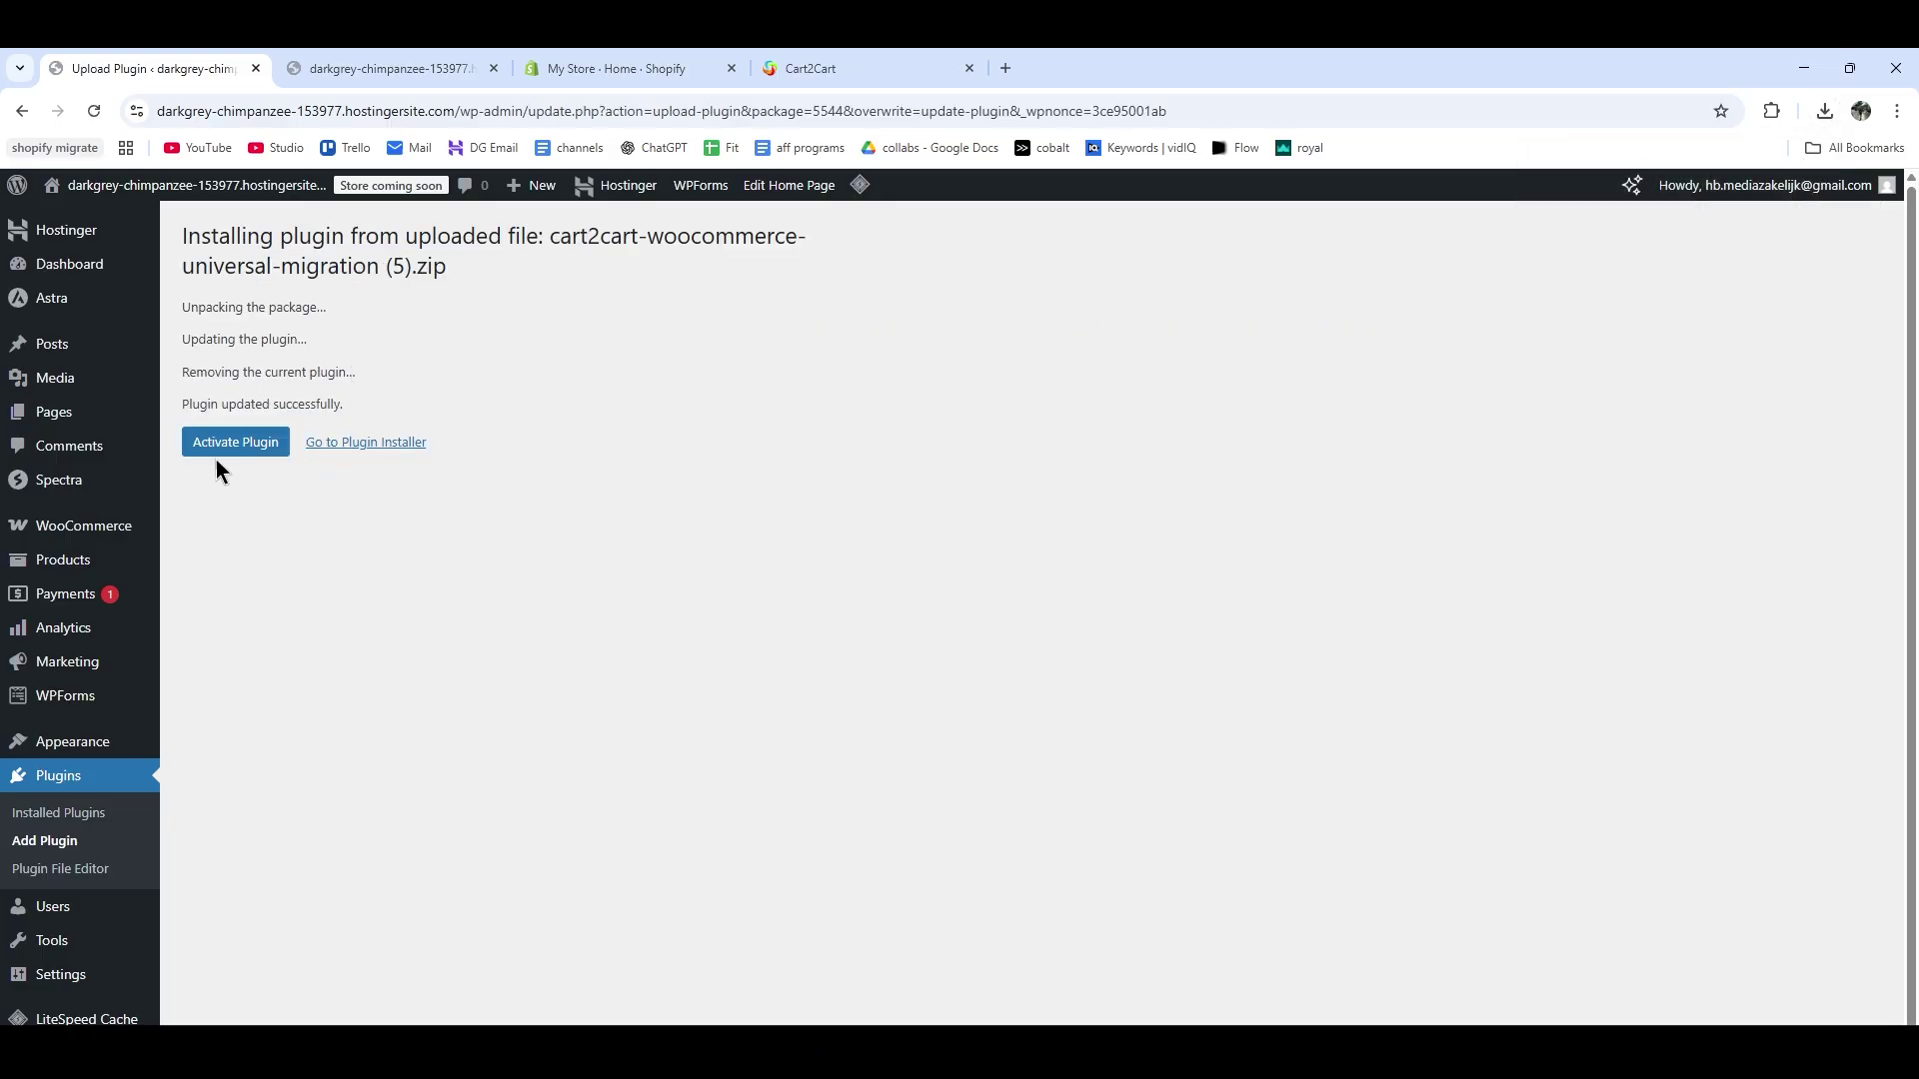
left_click(228, 452)
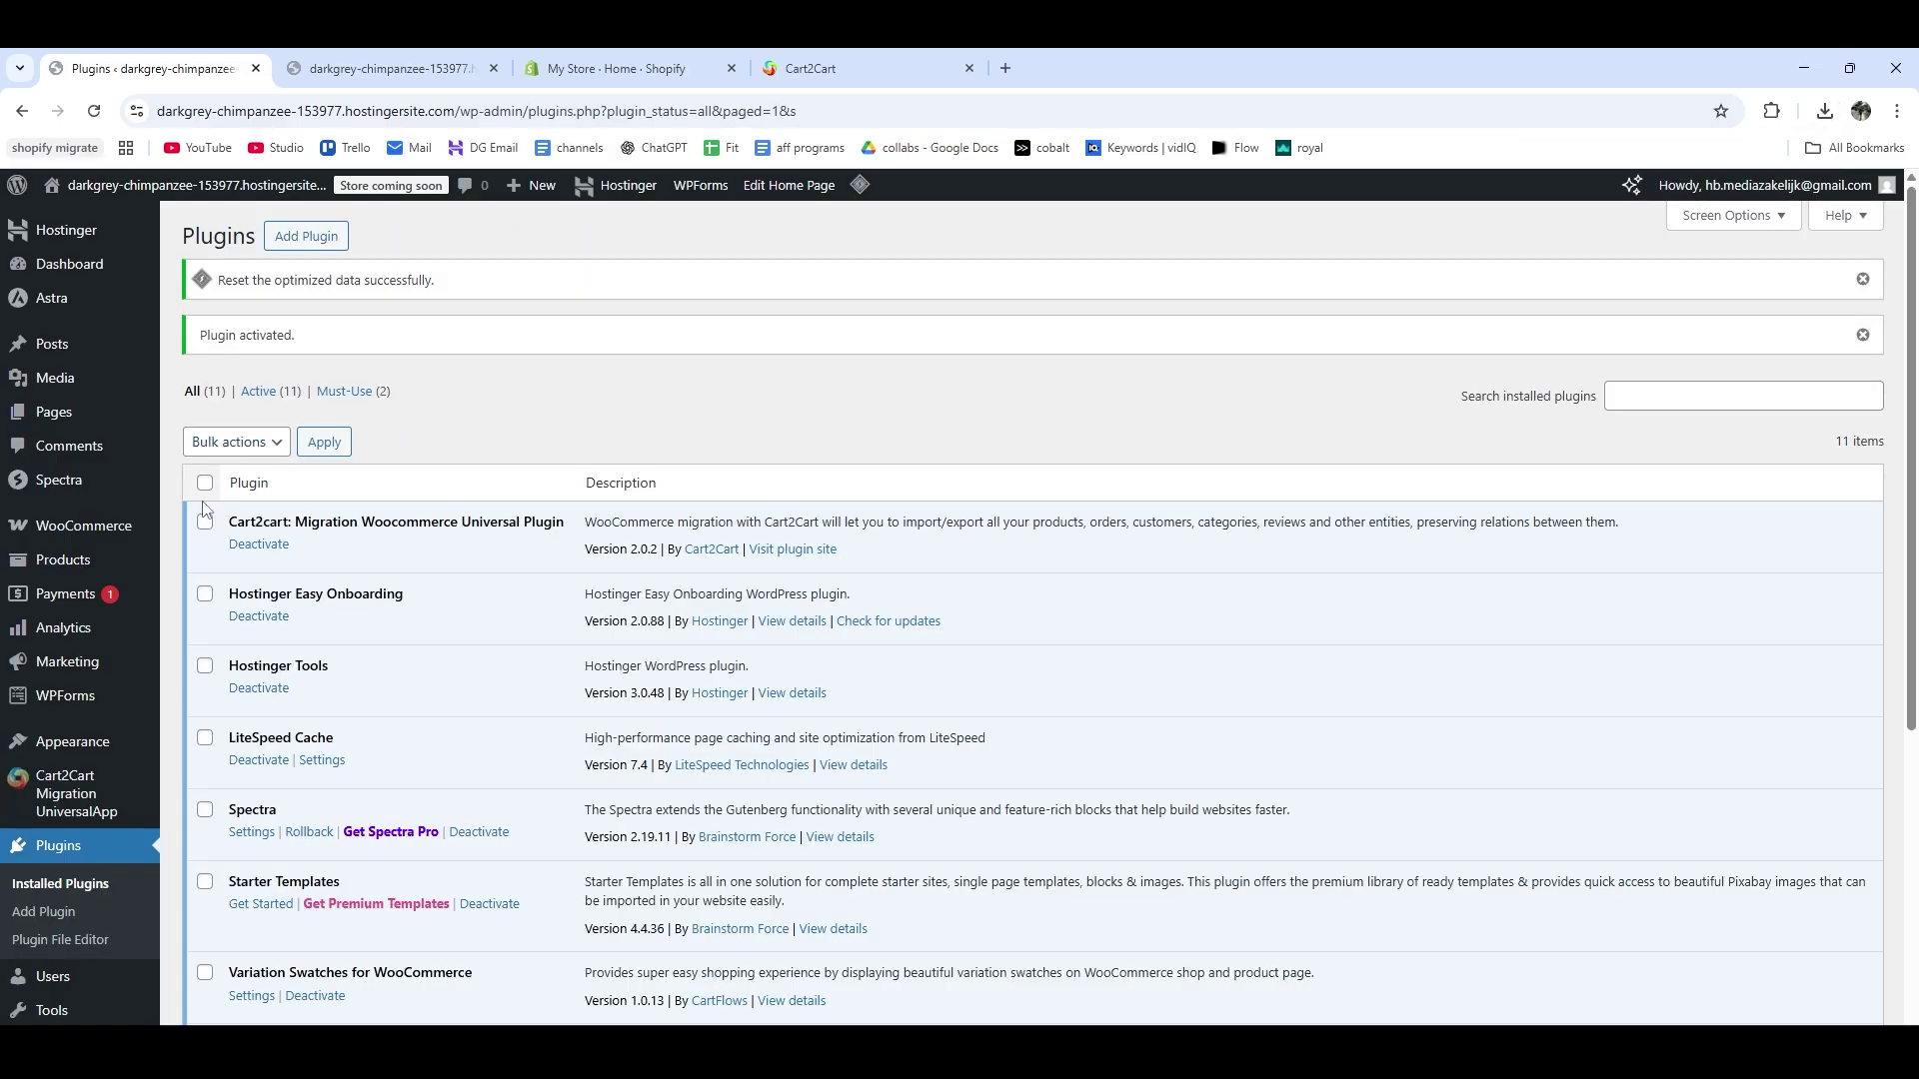
Open Cart2Cart Migration UniversalApp in WordPress and sign in with the account e-mail and password from the welcome message.
mouse_move(60, 800)
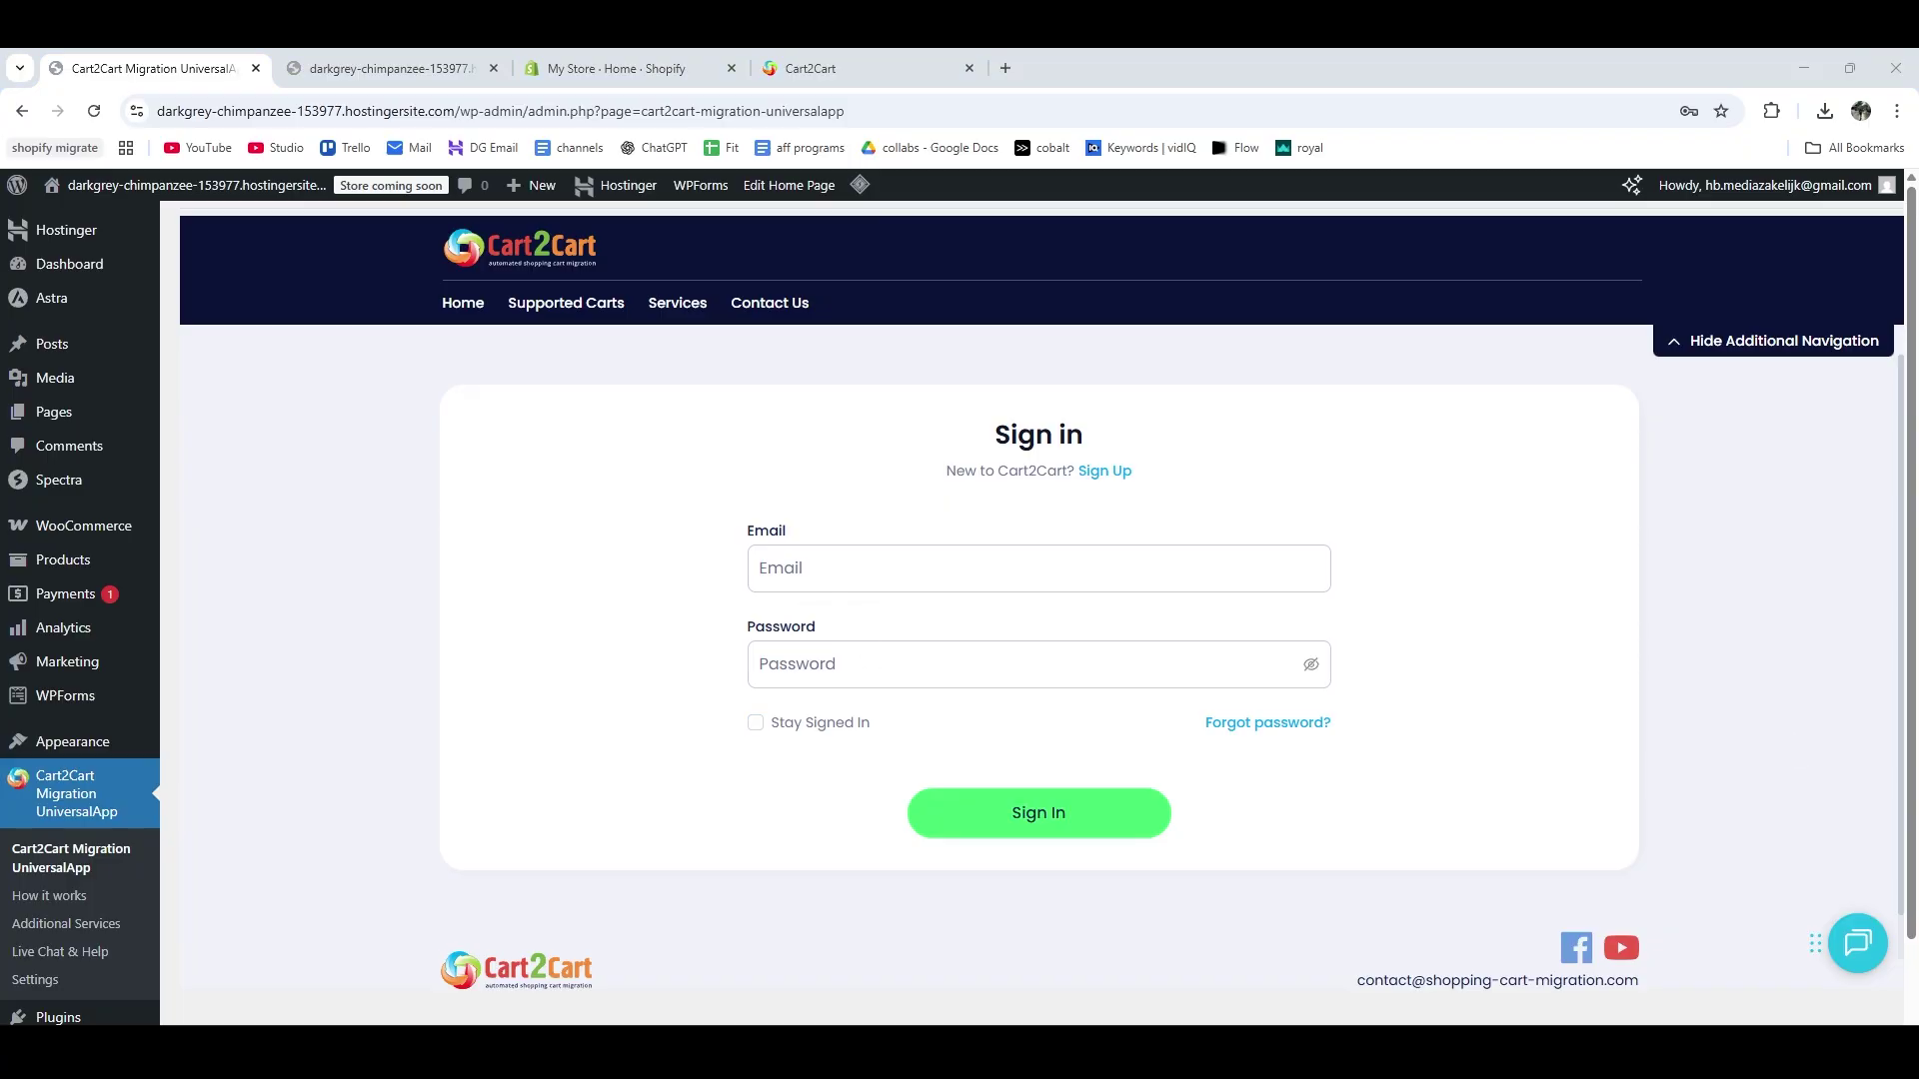
key("alt+Tab")
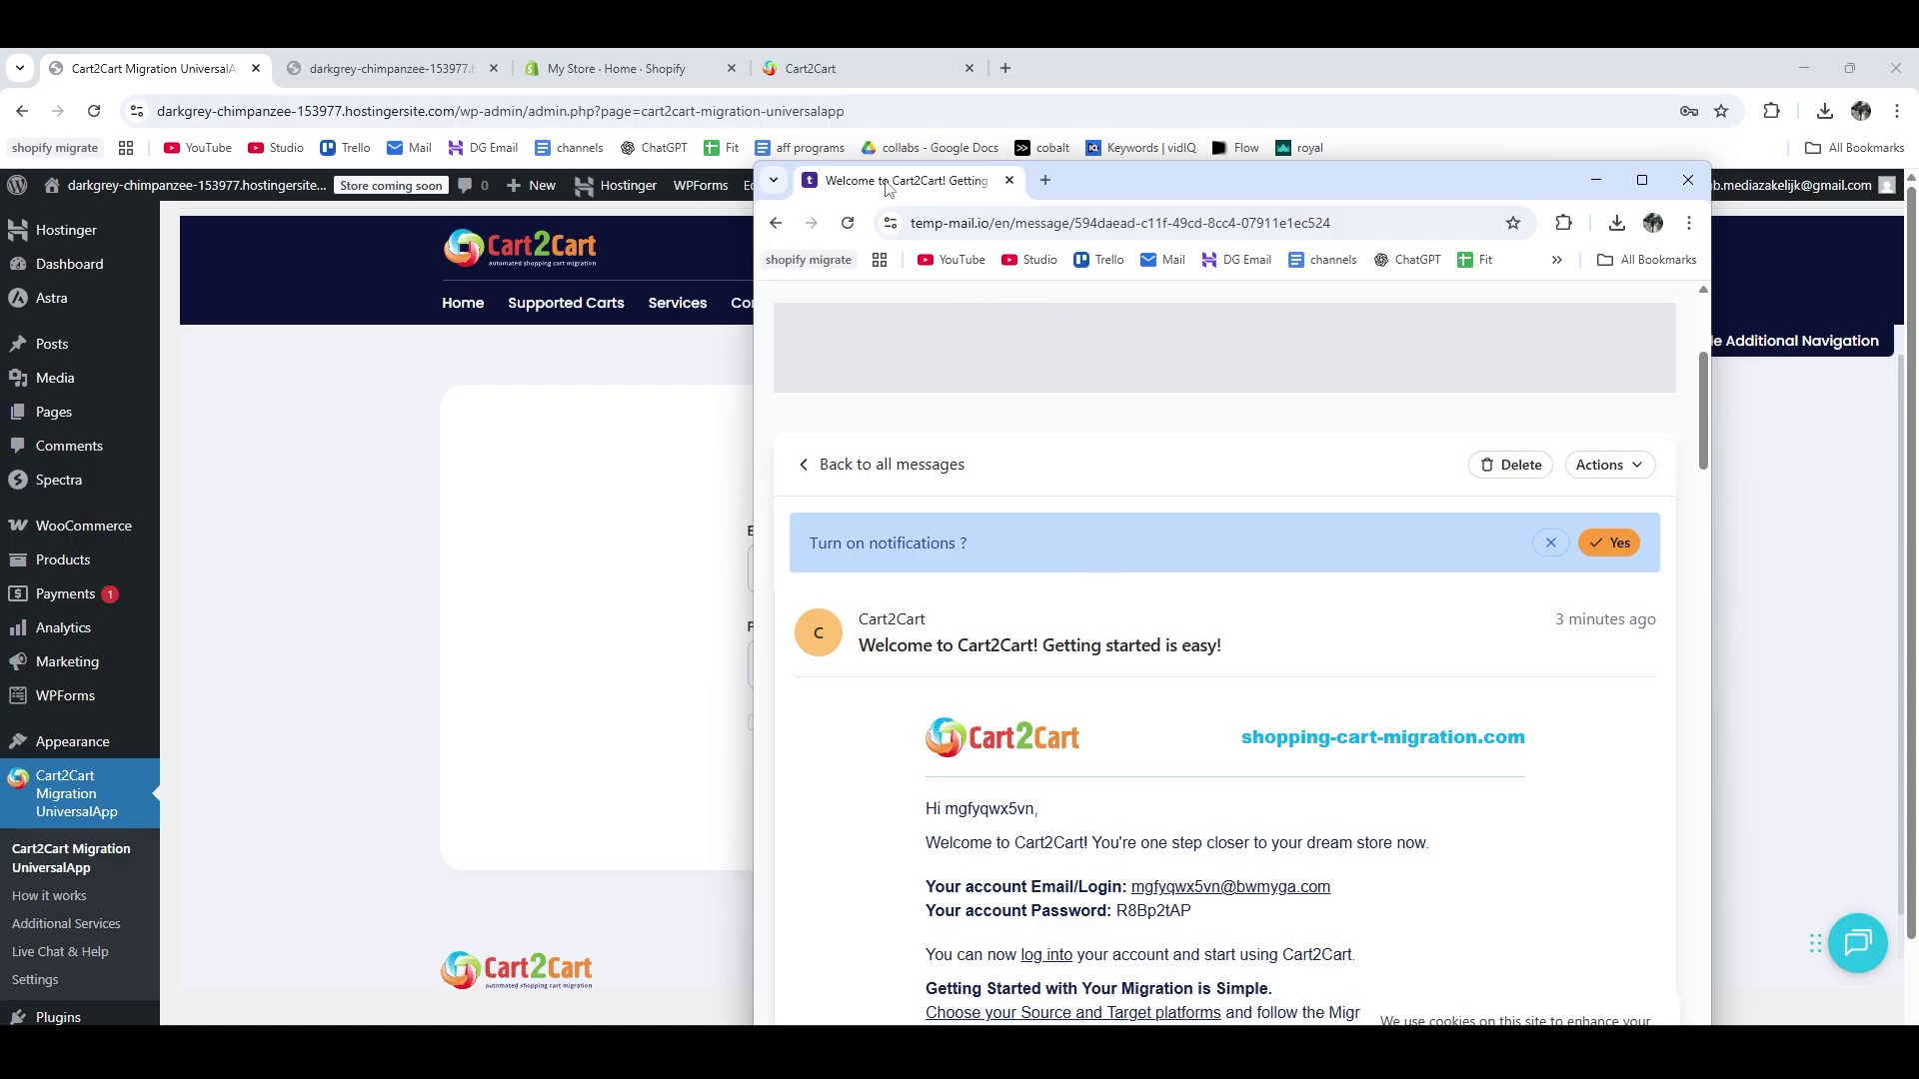
key("alt+Tab")
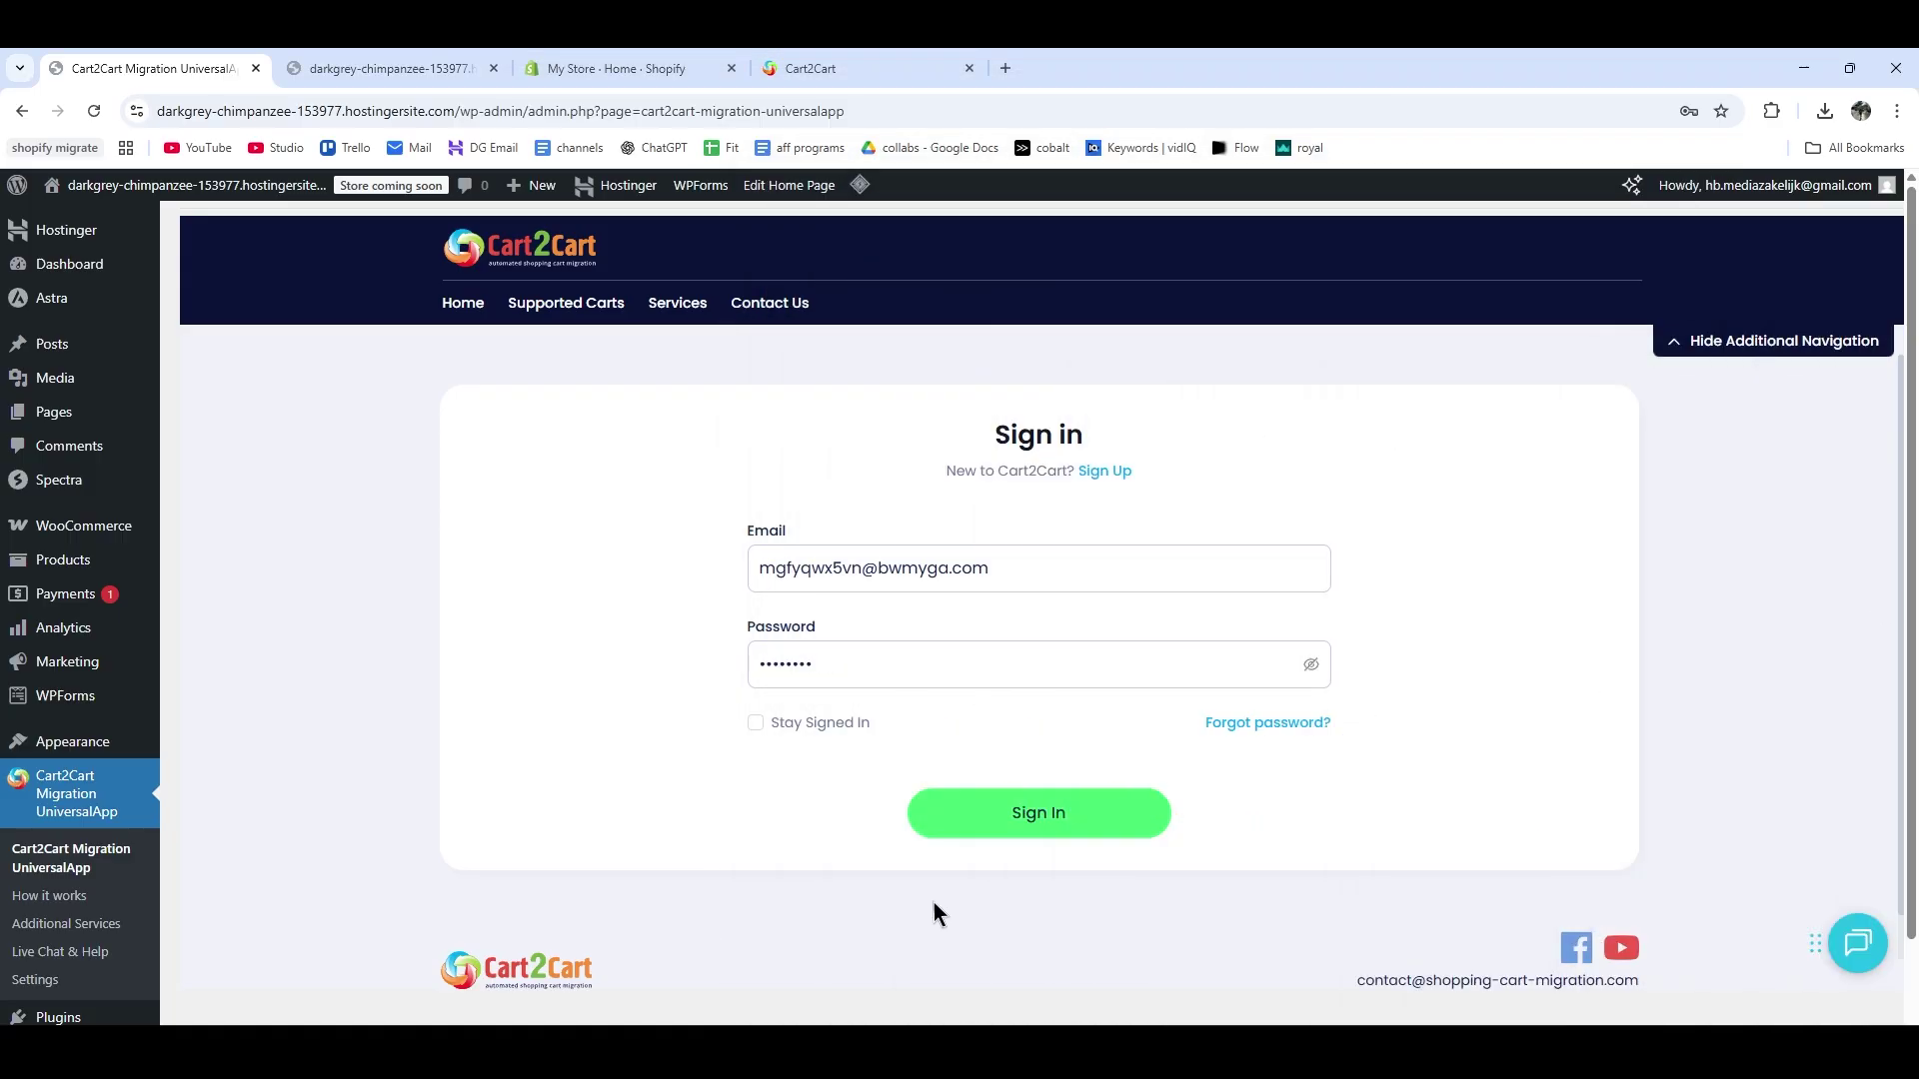
left_click(1032, 814)
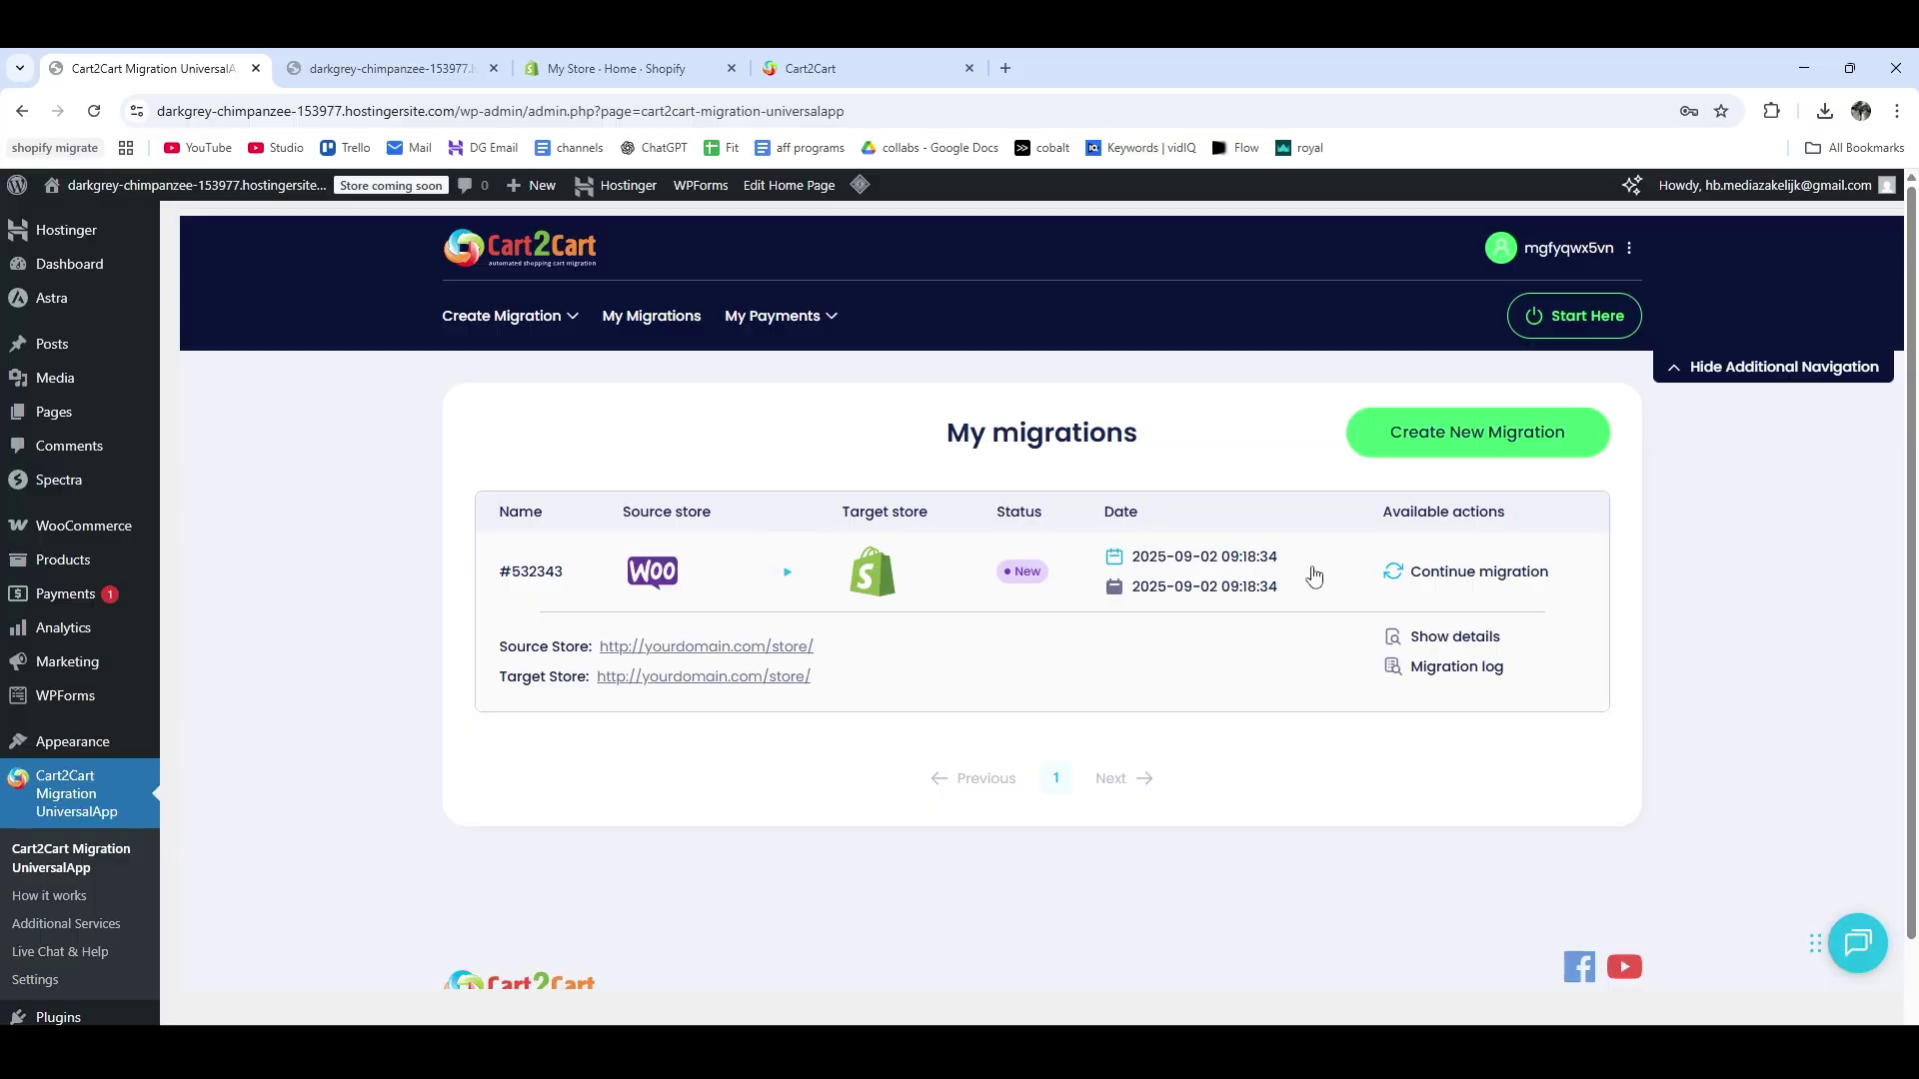
left_click(1431, 574)
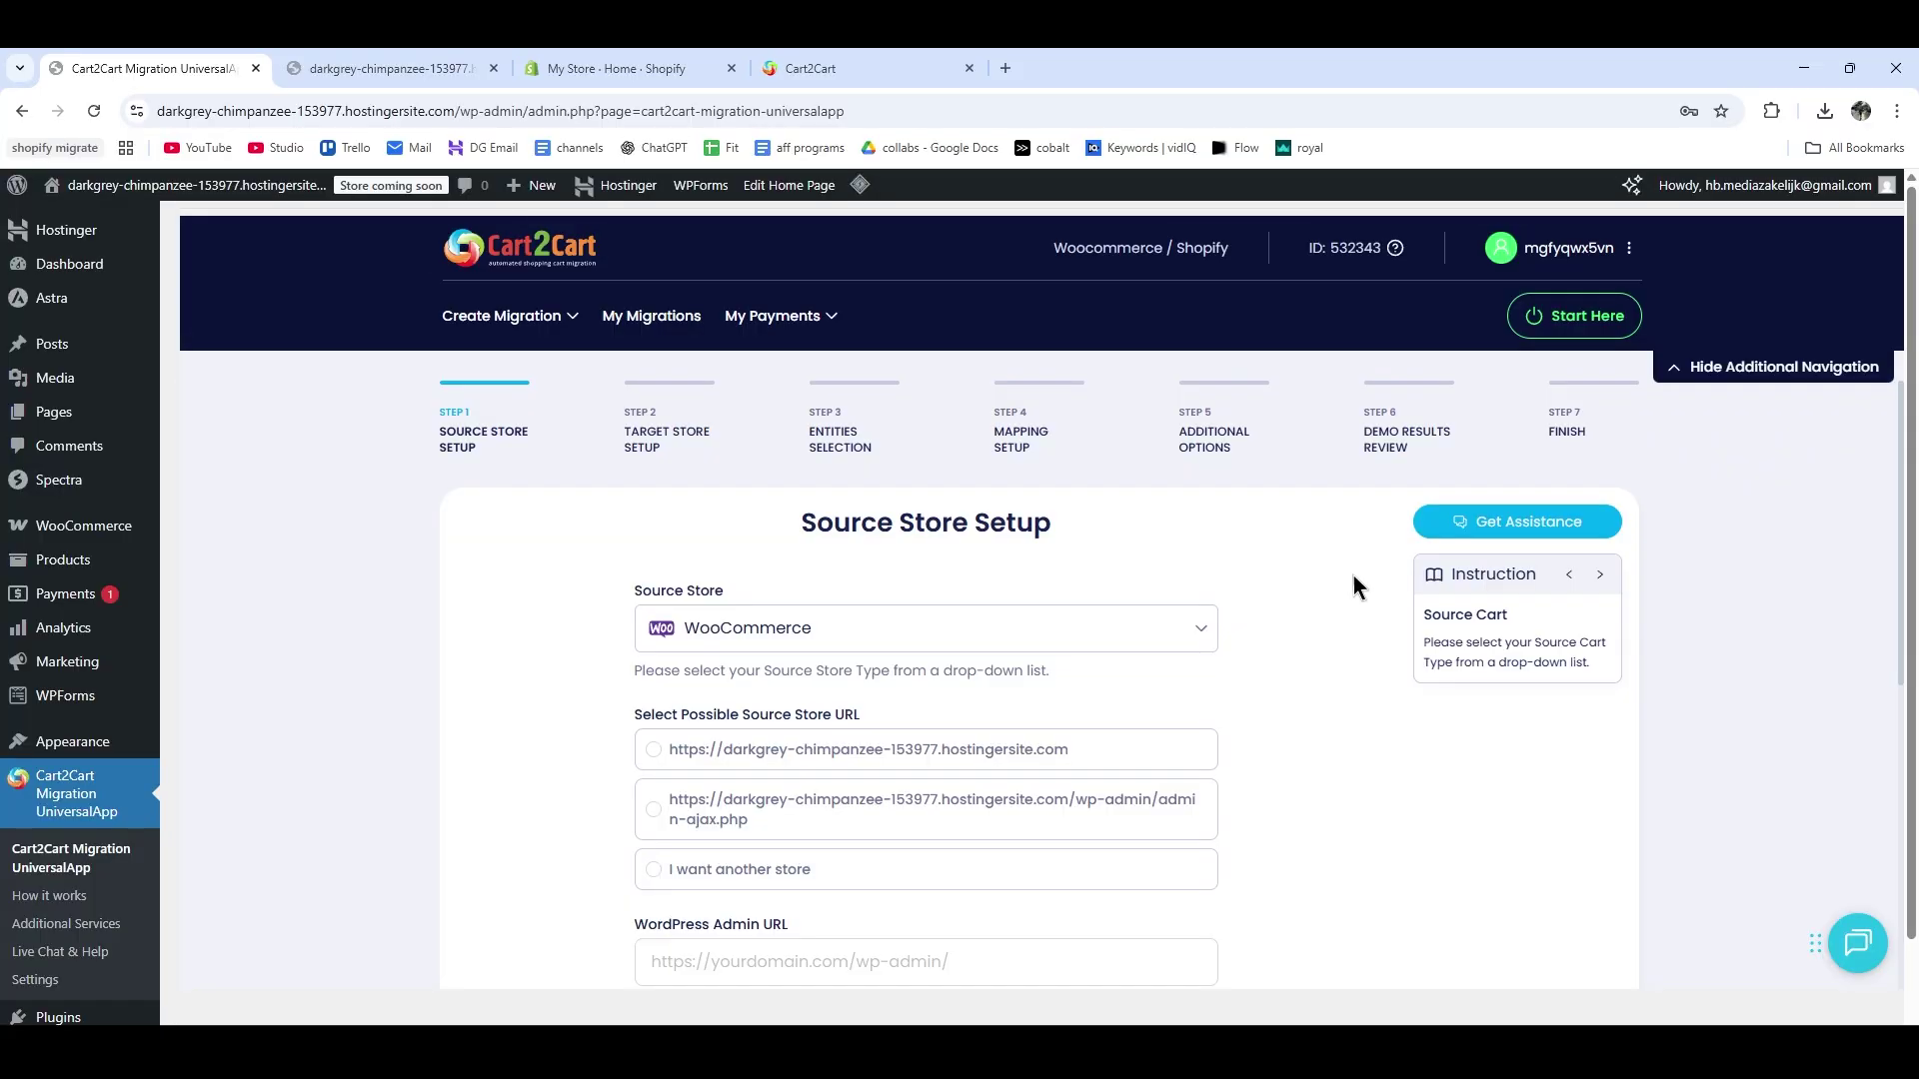
scroll(552, 550, "down", 2)
left_click(655, 578)
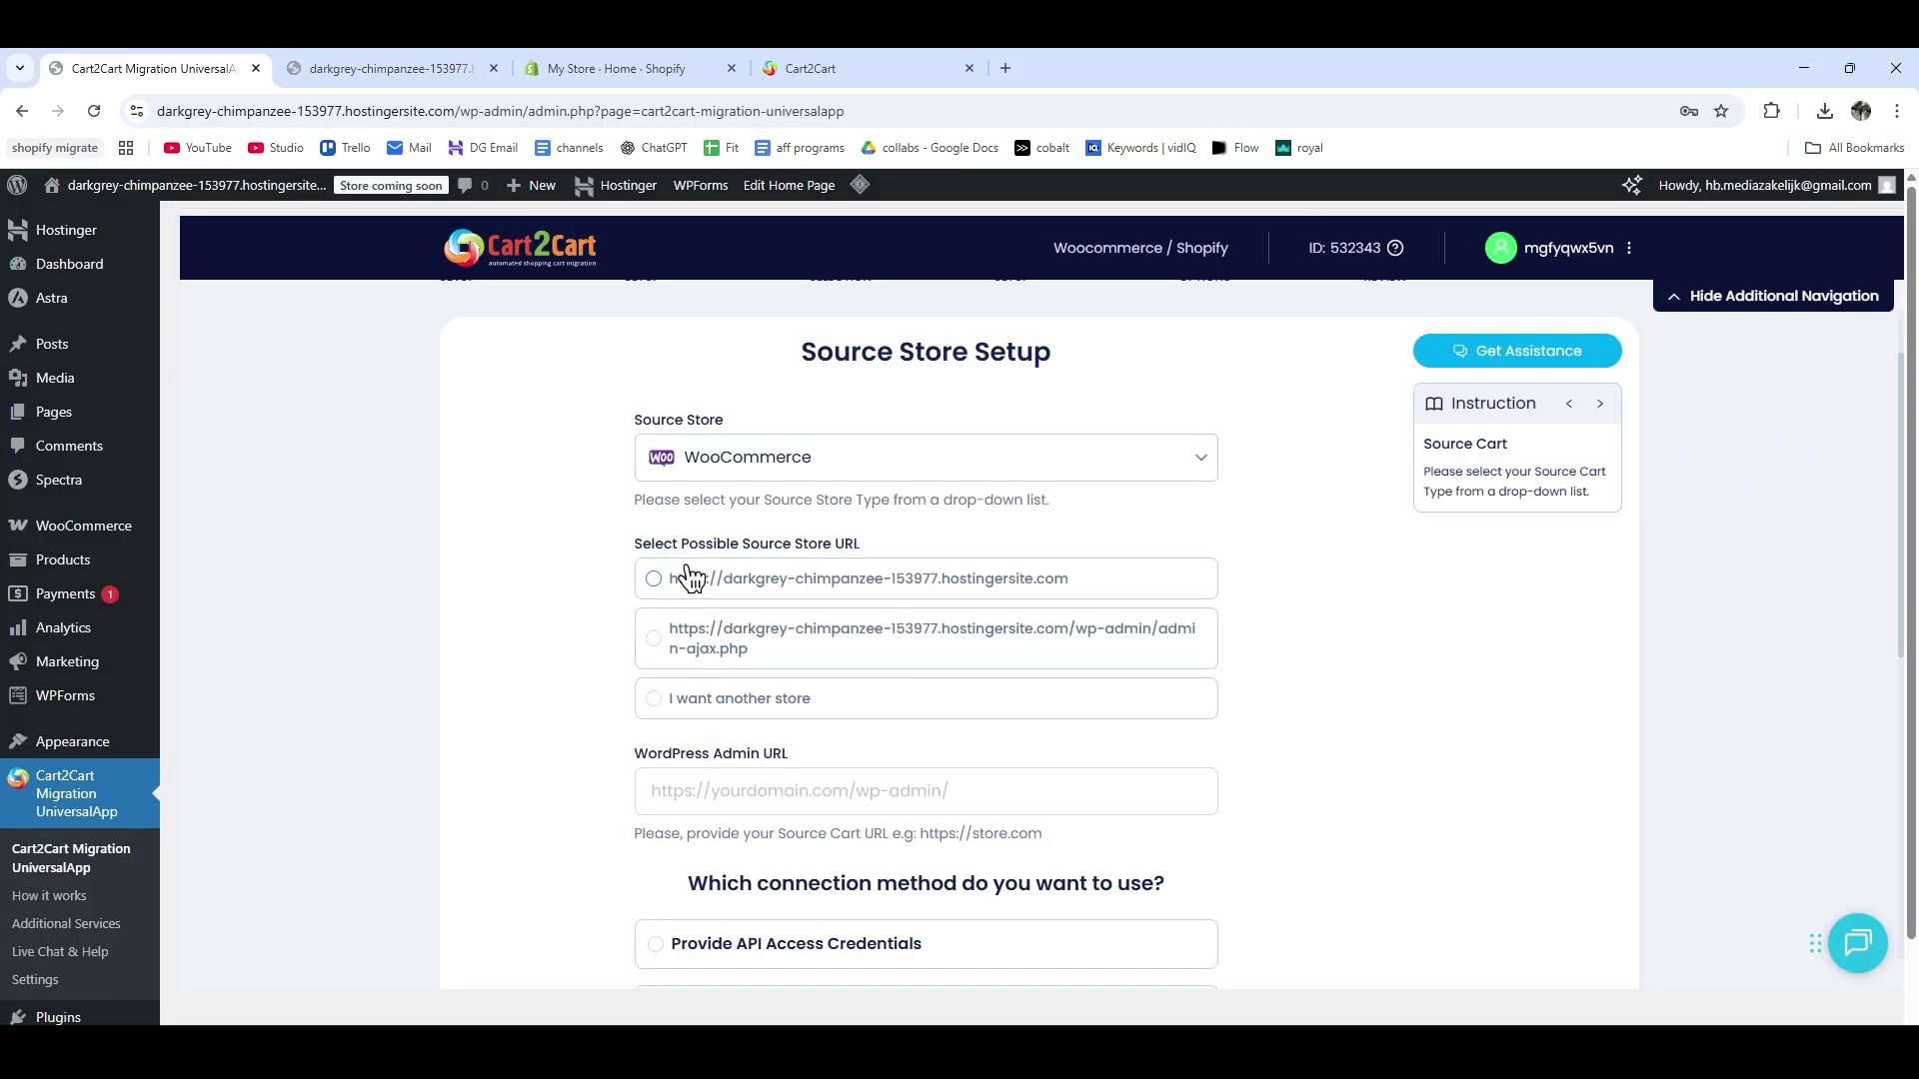
scroll(635, 450, "down", 5)
scroll(639, 739, "down", 2)
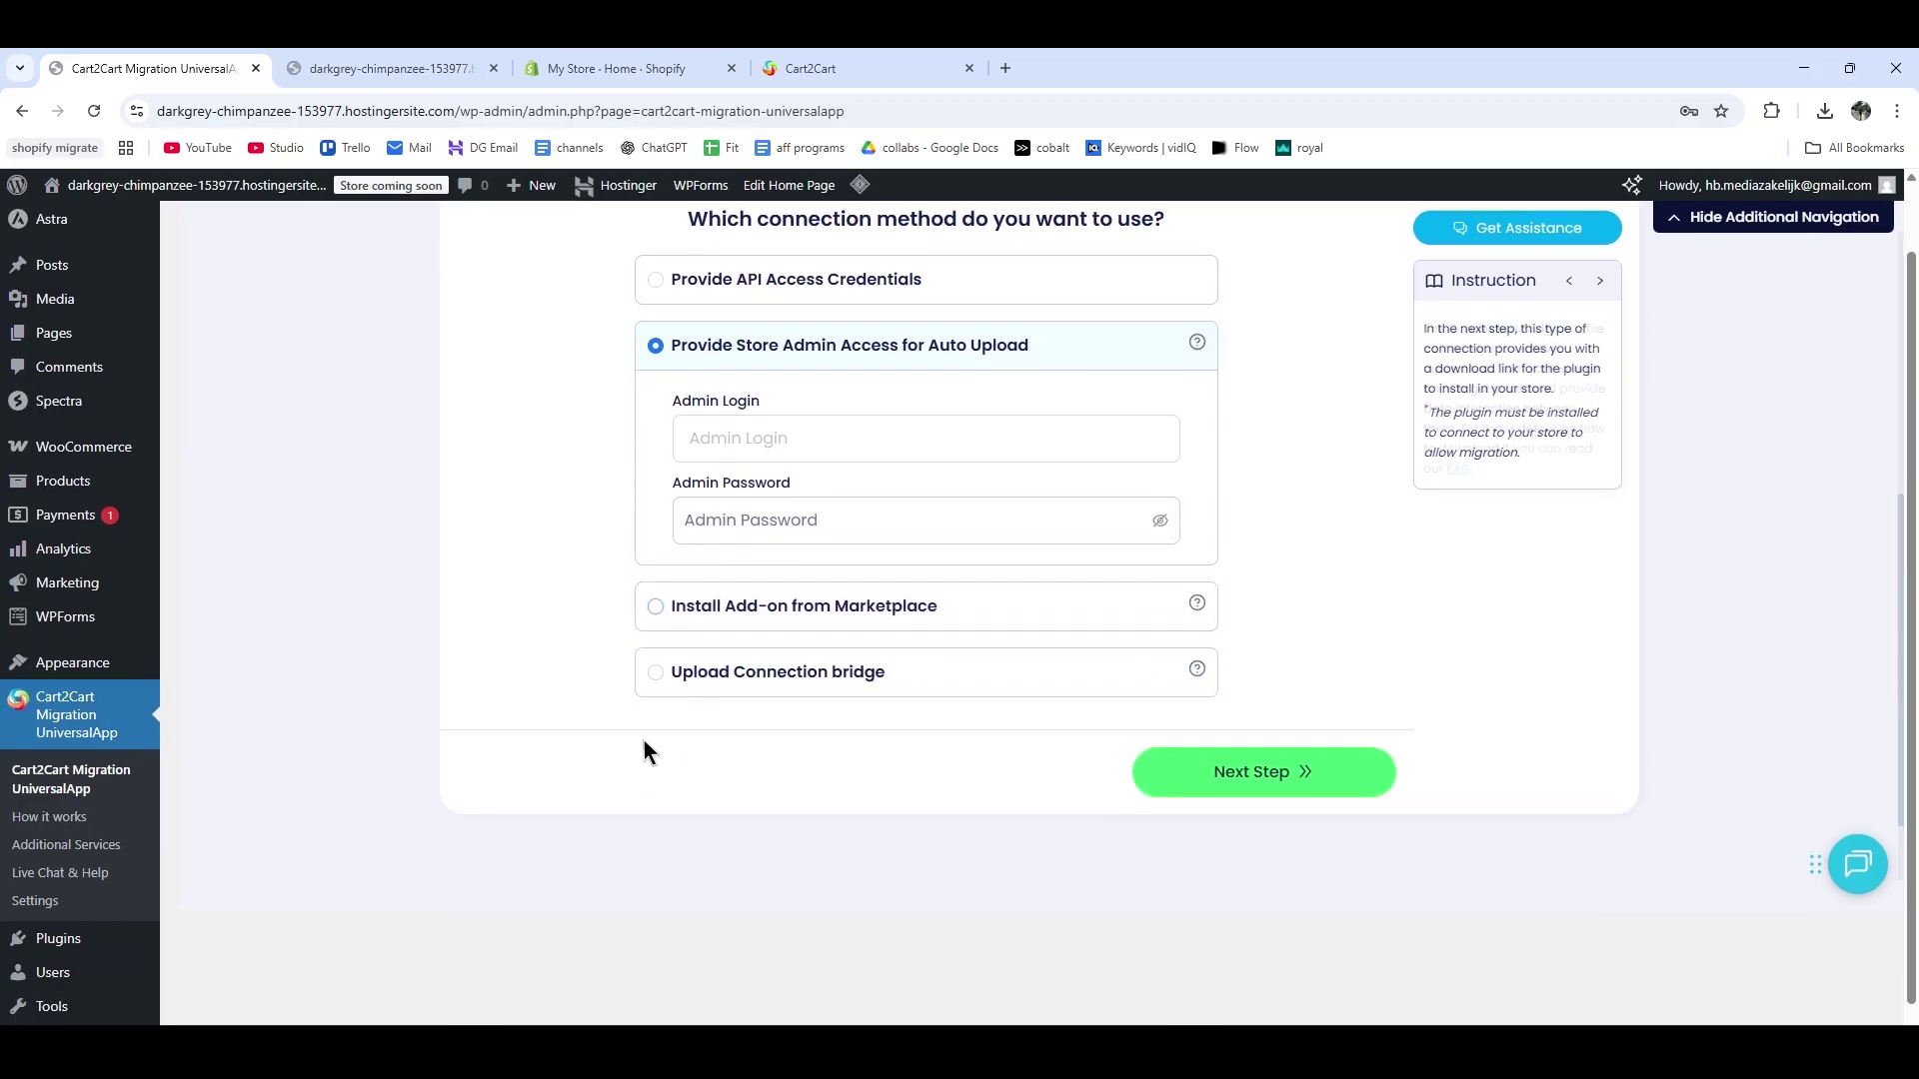
left_click(699, 604)
scroll(1199, 799, "down", 2)
left_click(1265, 731)
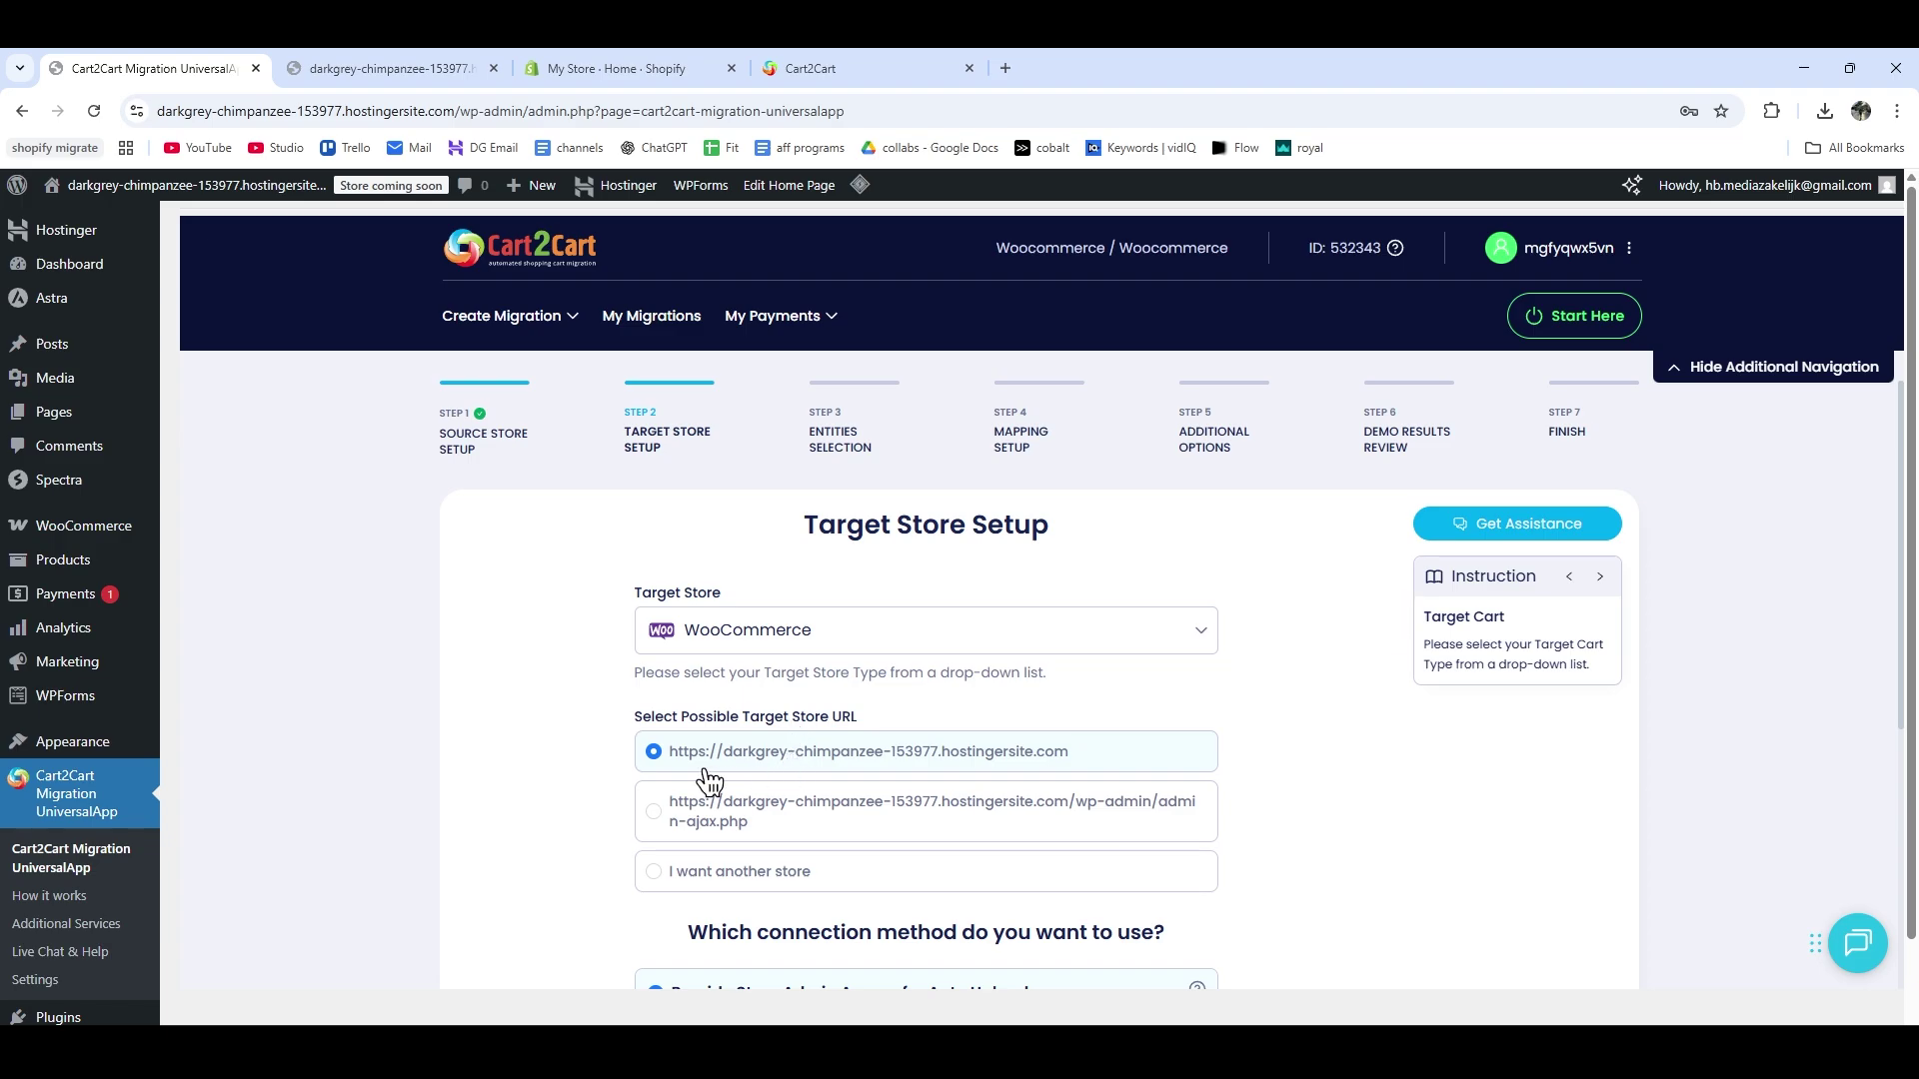
Return to the standalone Cart2Cart wizard, advance to Target Store Setup and review the Shopify connection methods.
left_click(809, 64)
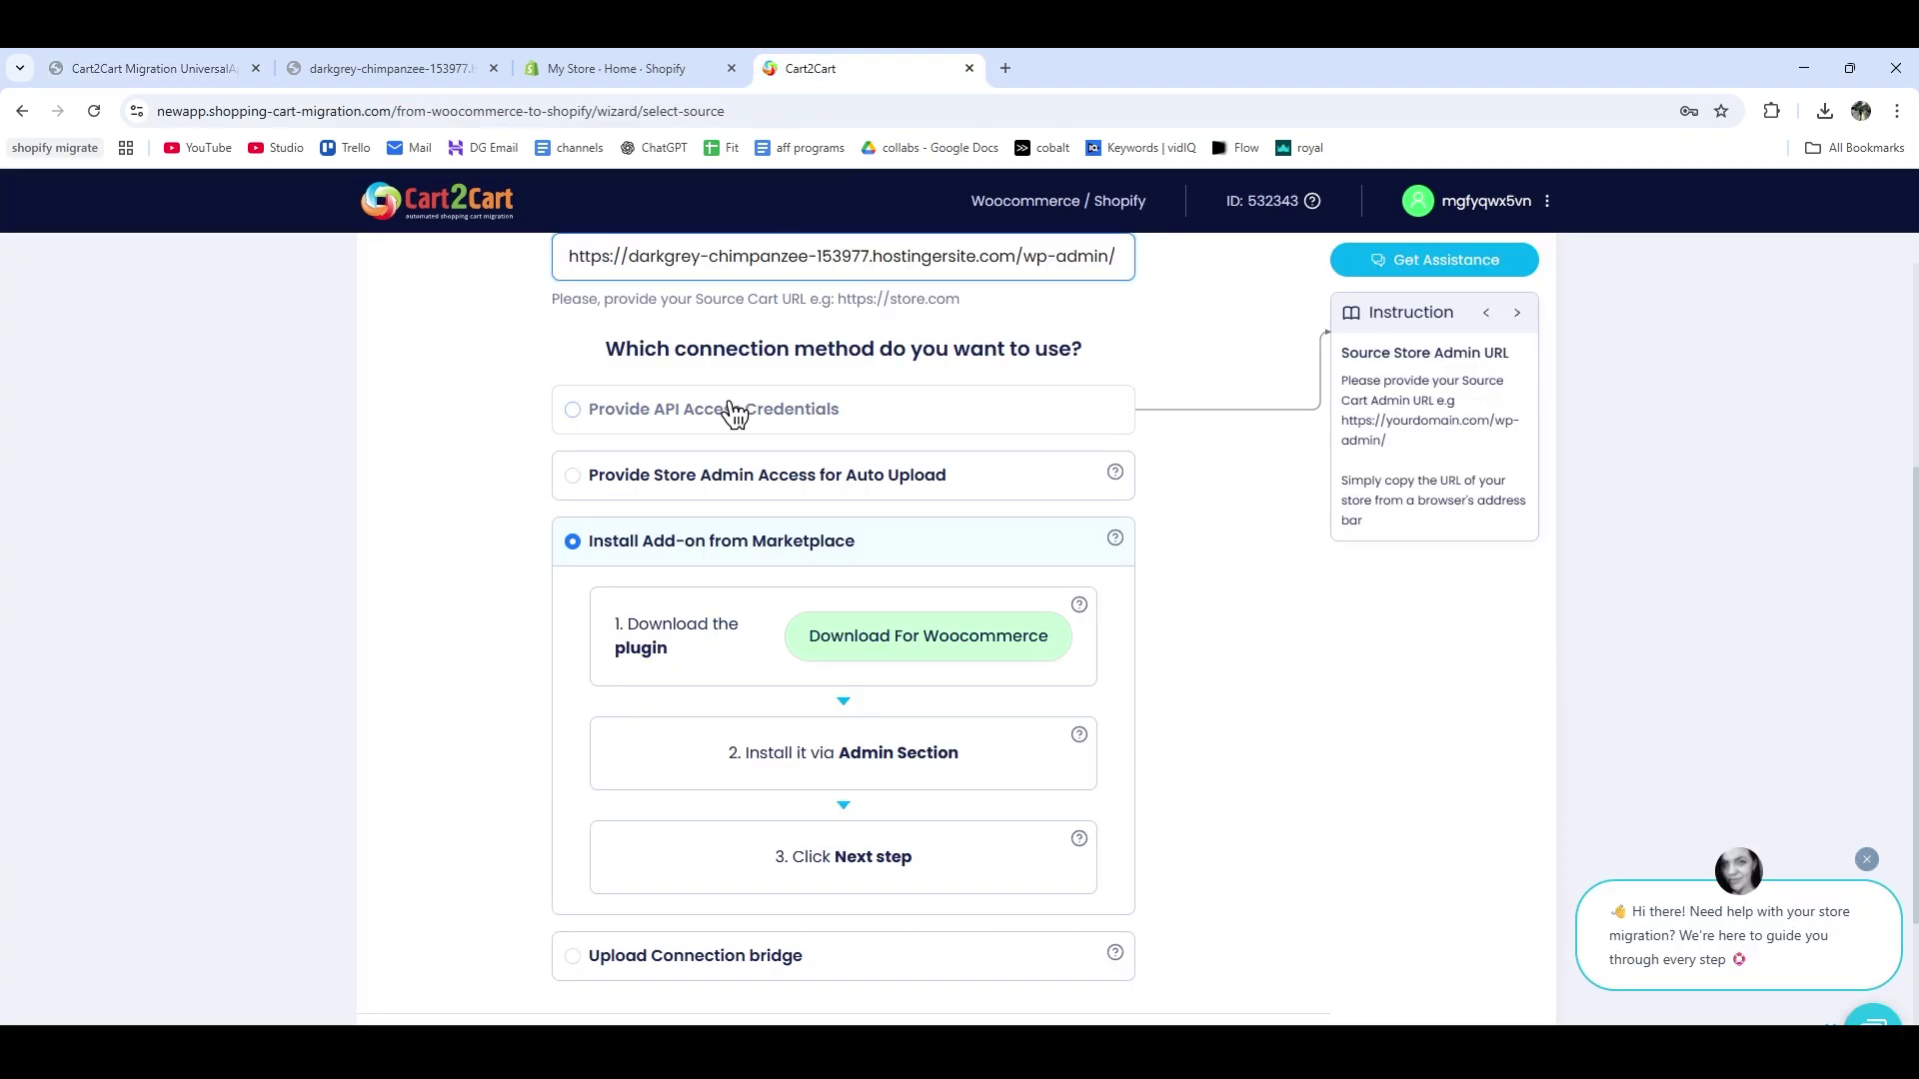
left_click(1127, 953)
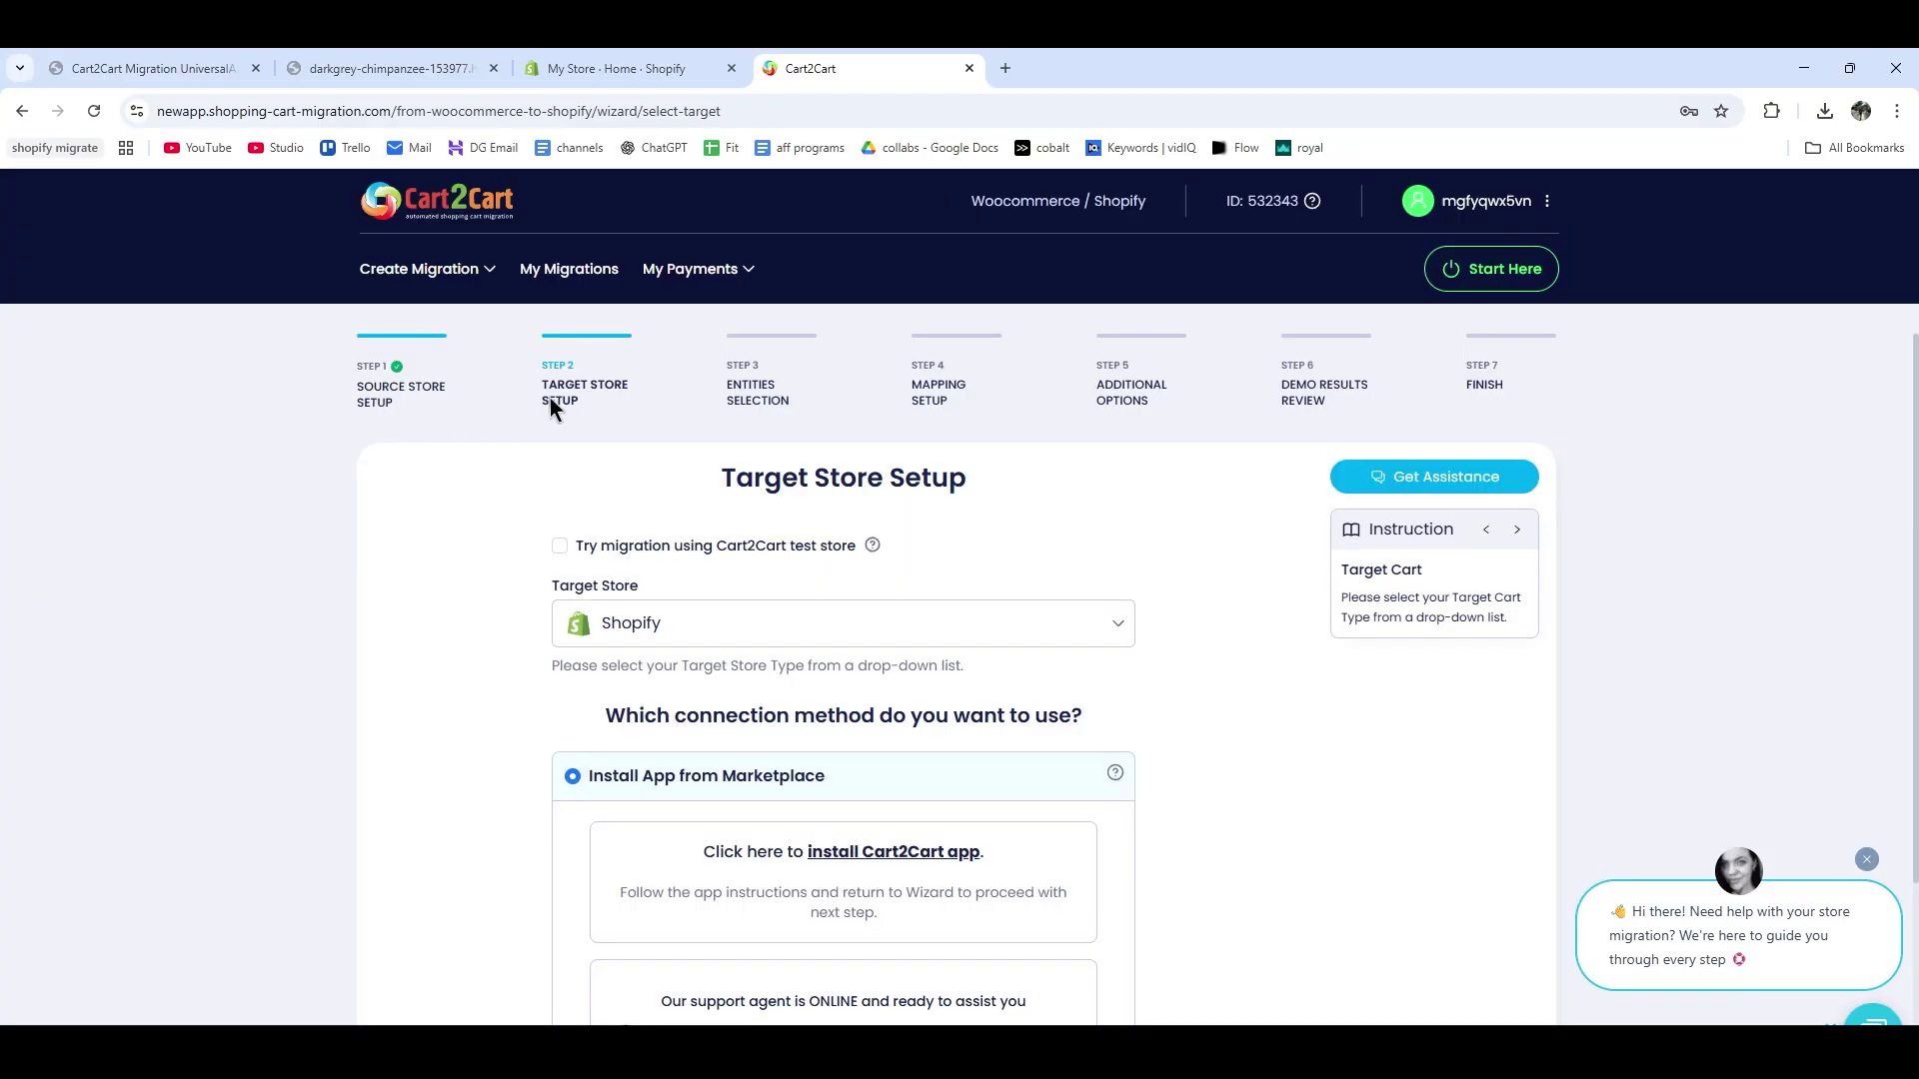
scroll(570, 379, "down", 2)
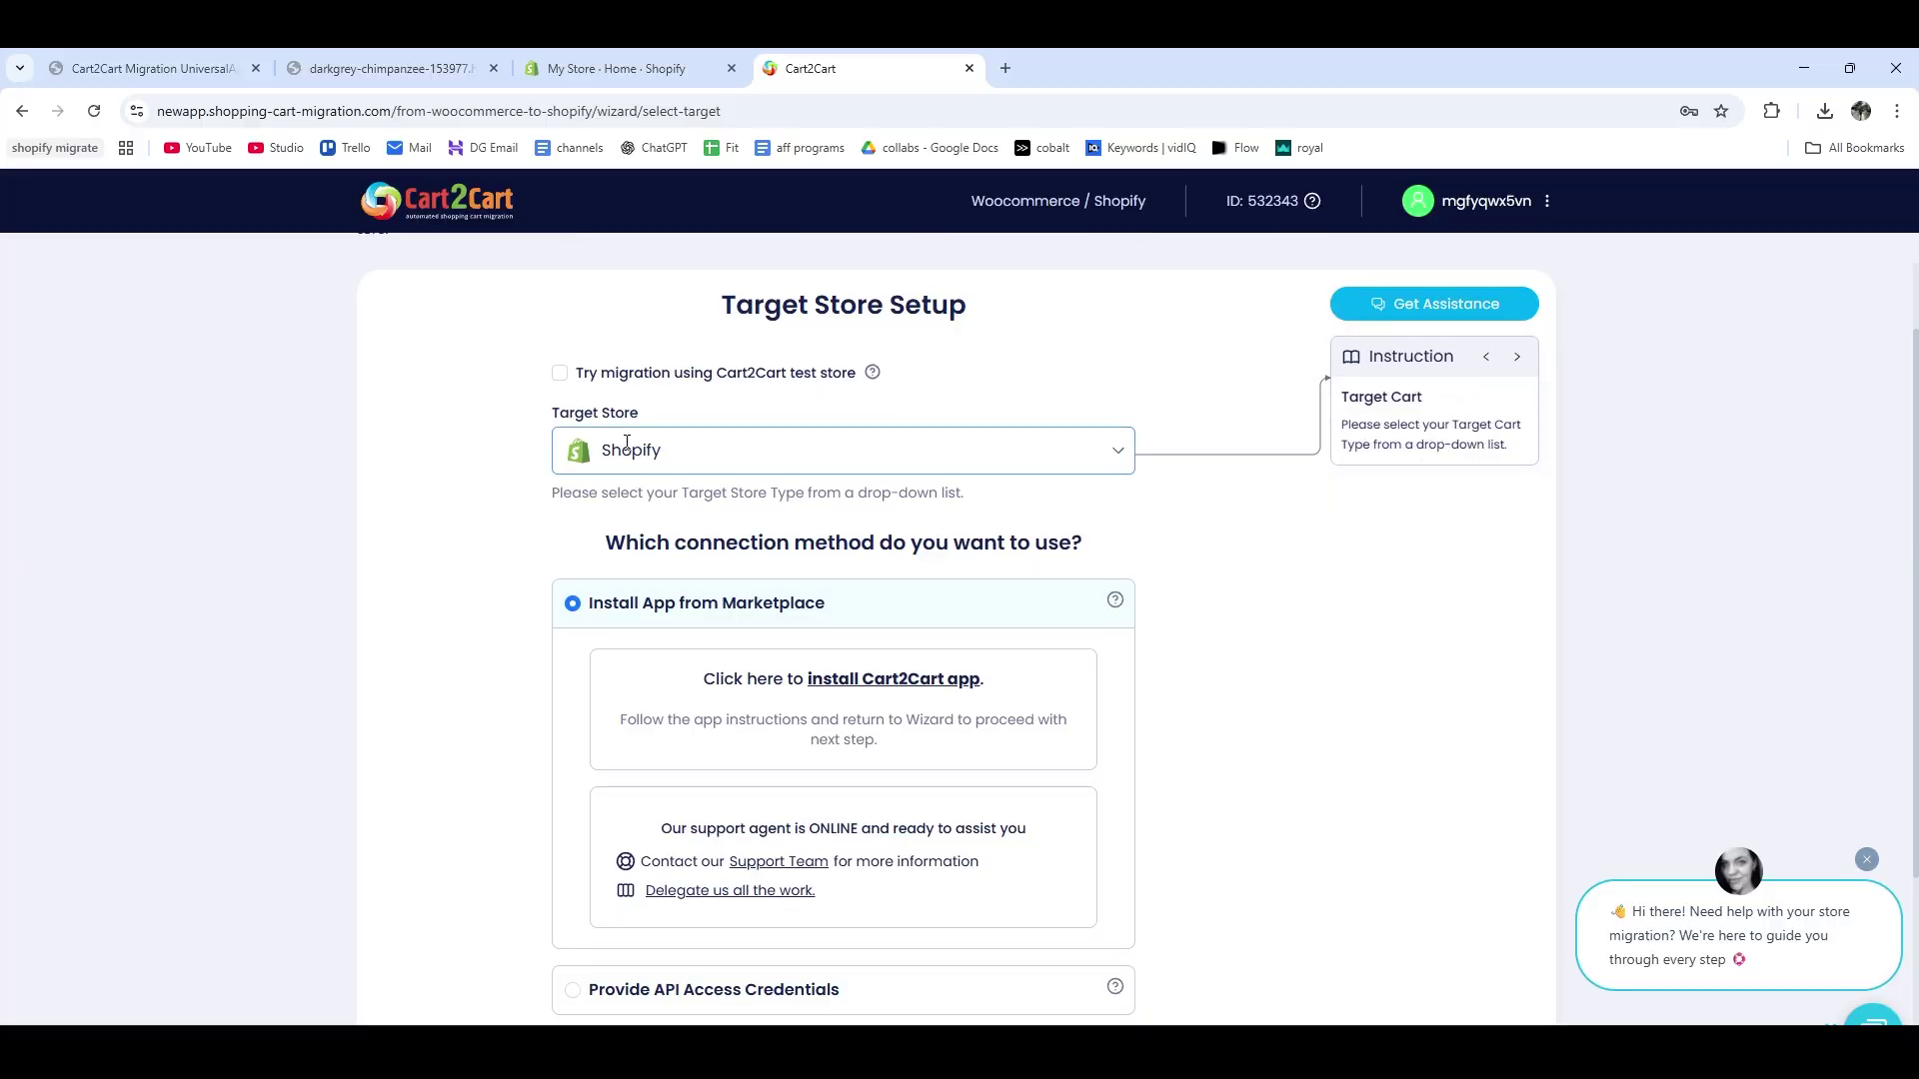
scroll(630, 450, "down", 2)
scroll(708, 493, "up", 1)
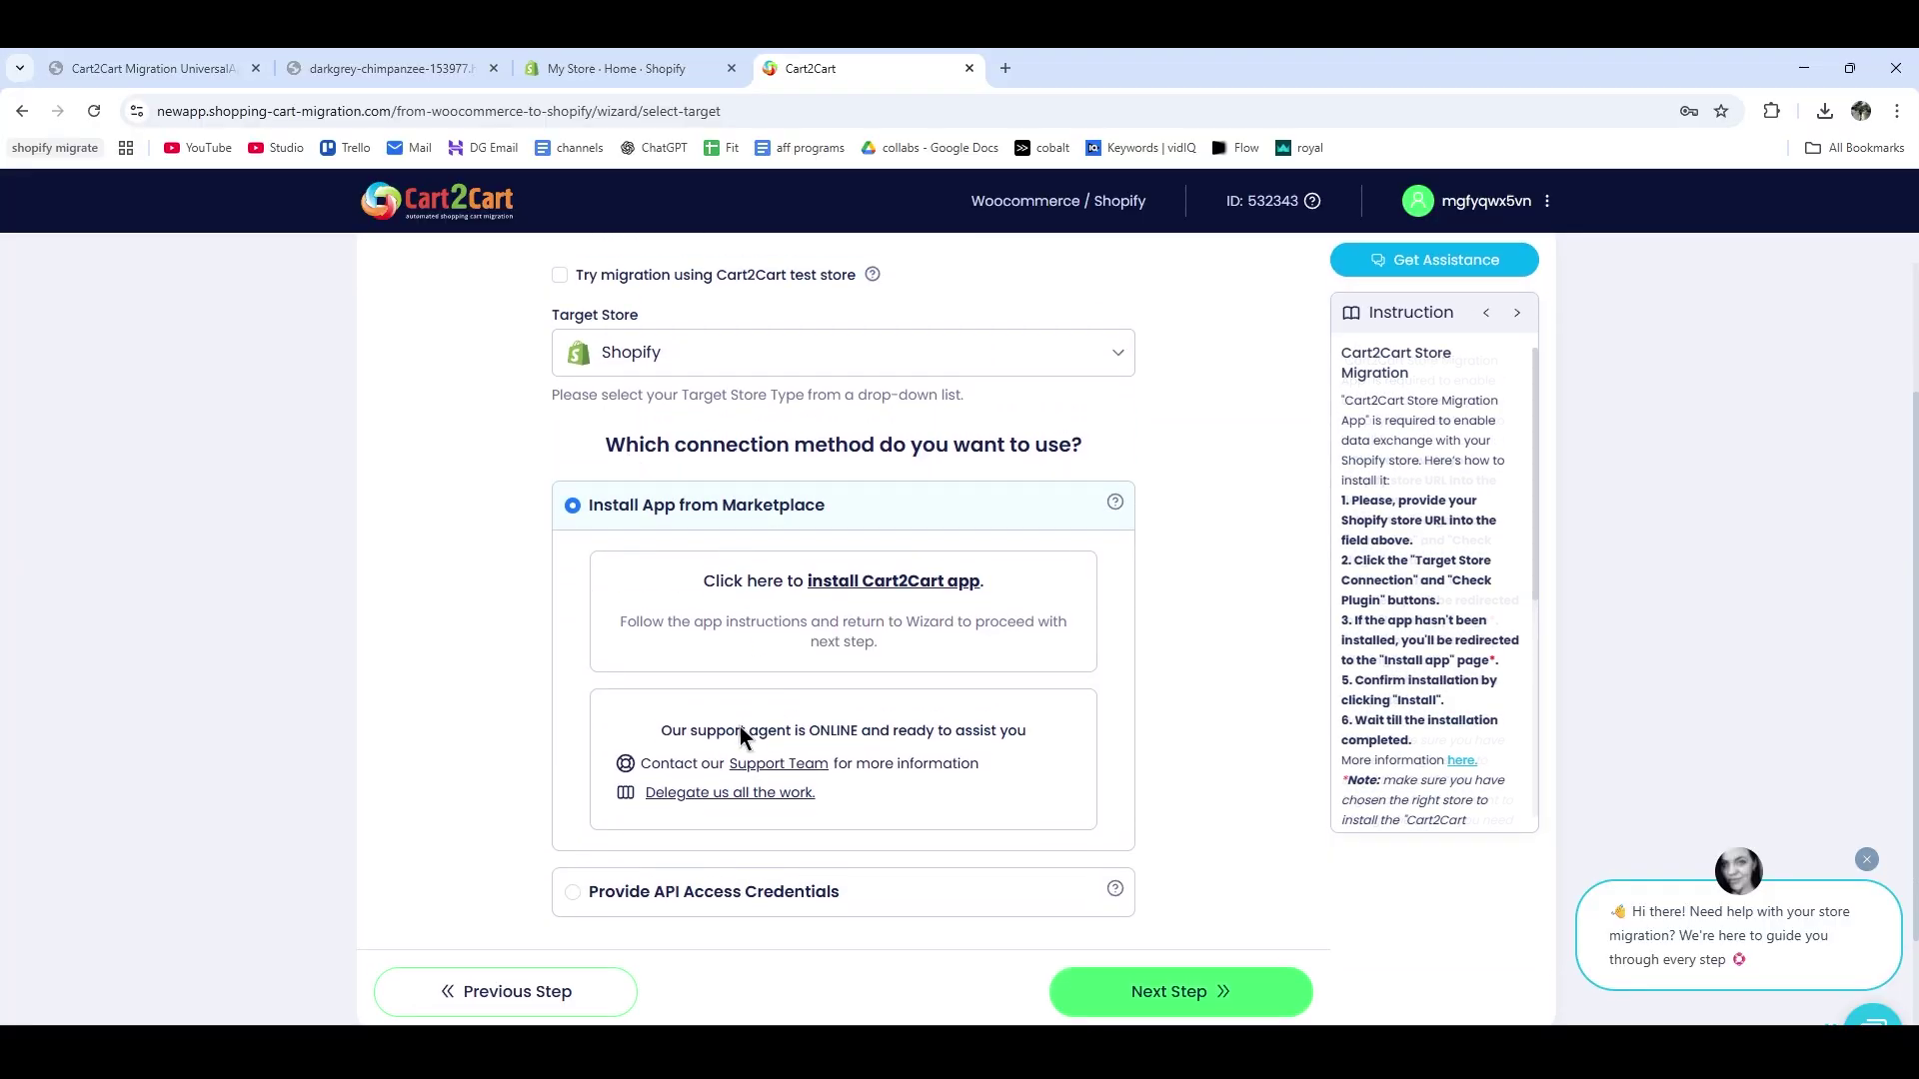
In the Shopify admin, search for cart2cart and install the Cart2Cart Store Migration App.
left_click(615, 68)
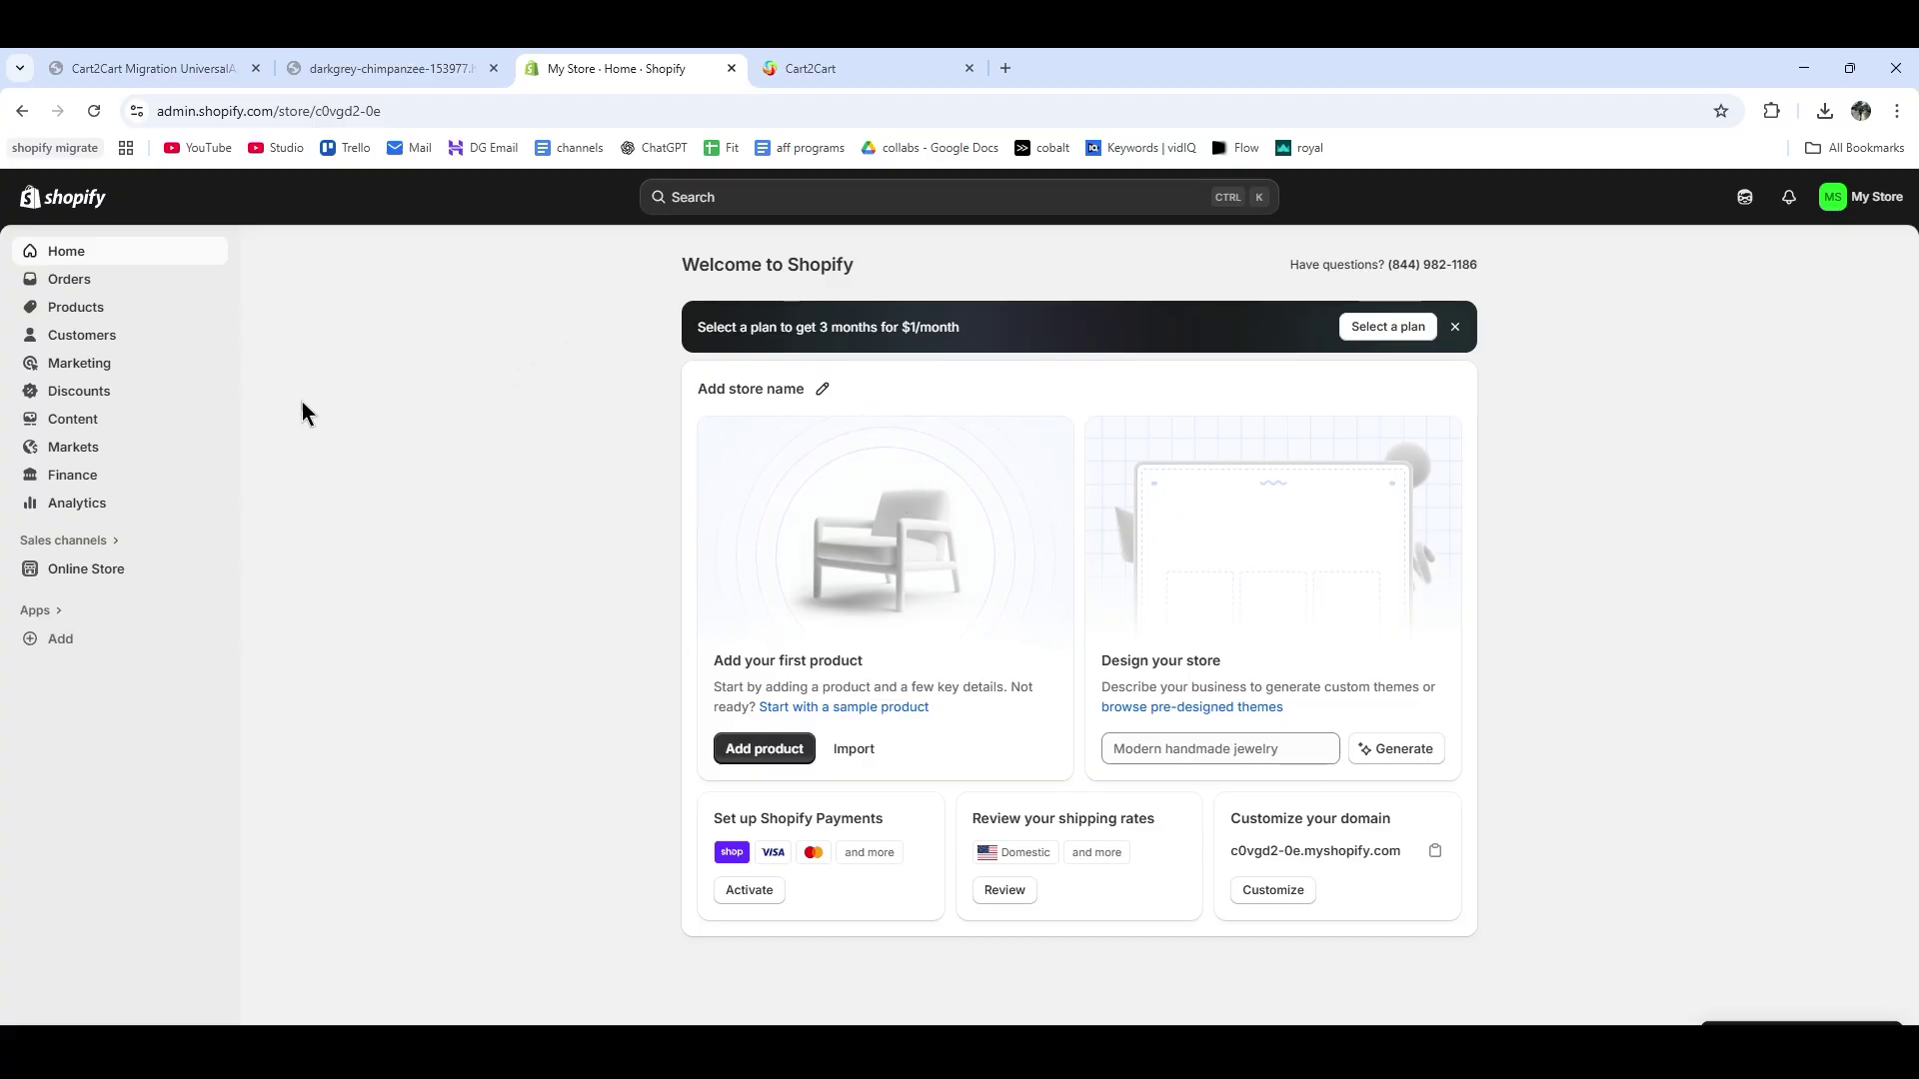
left_click(771, 205)
type("car")
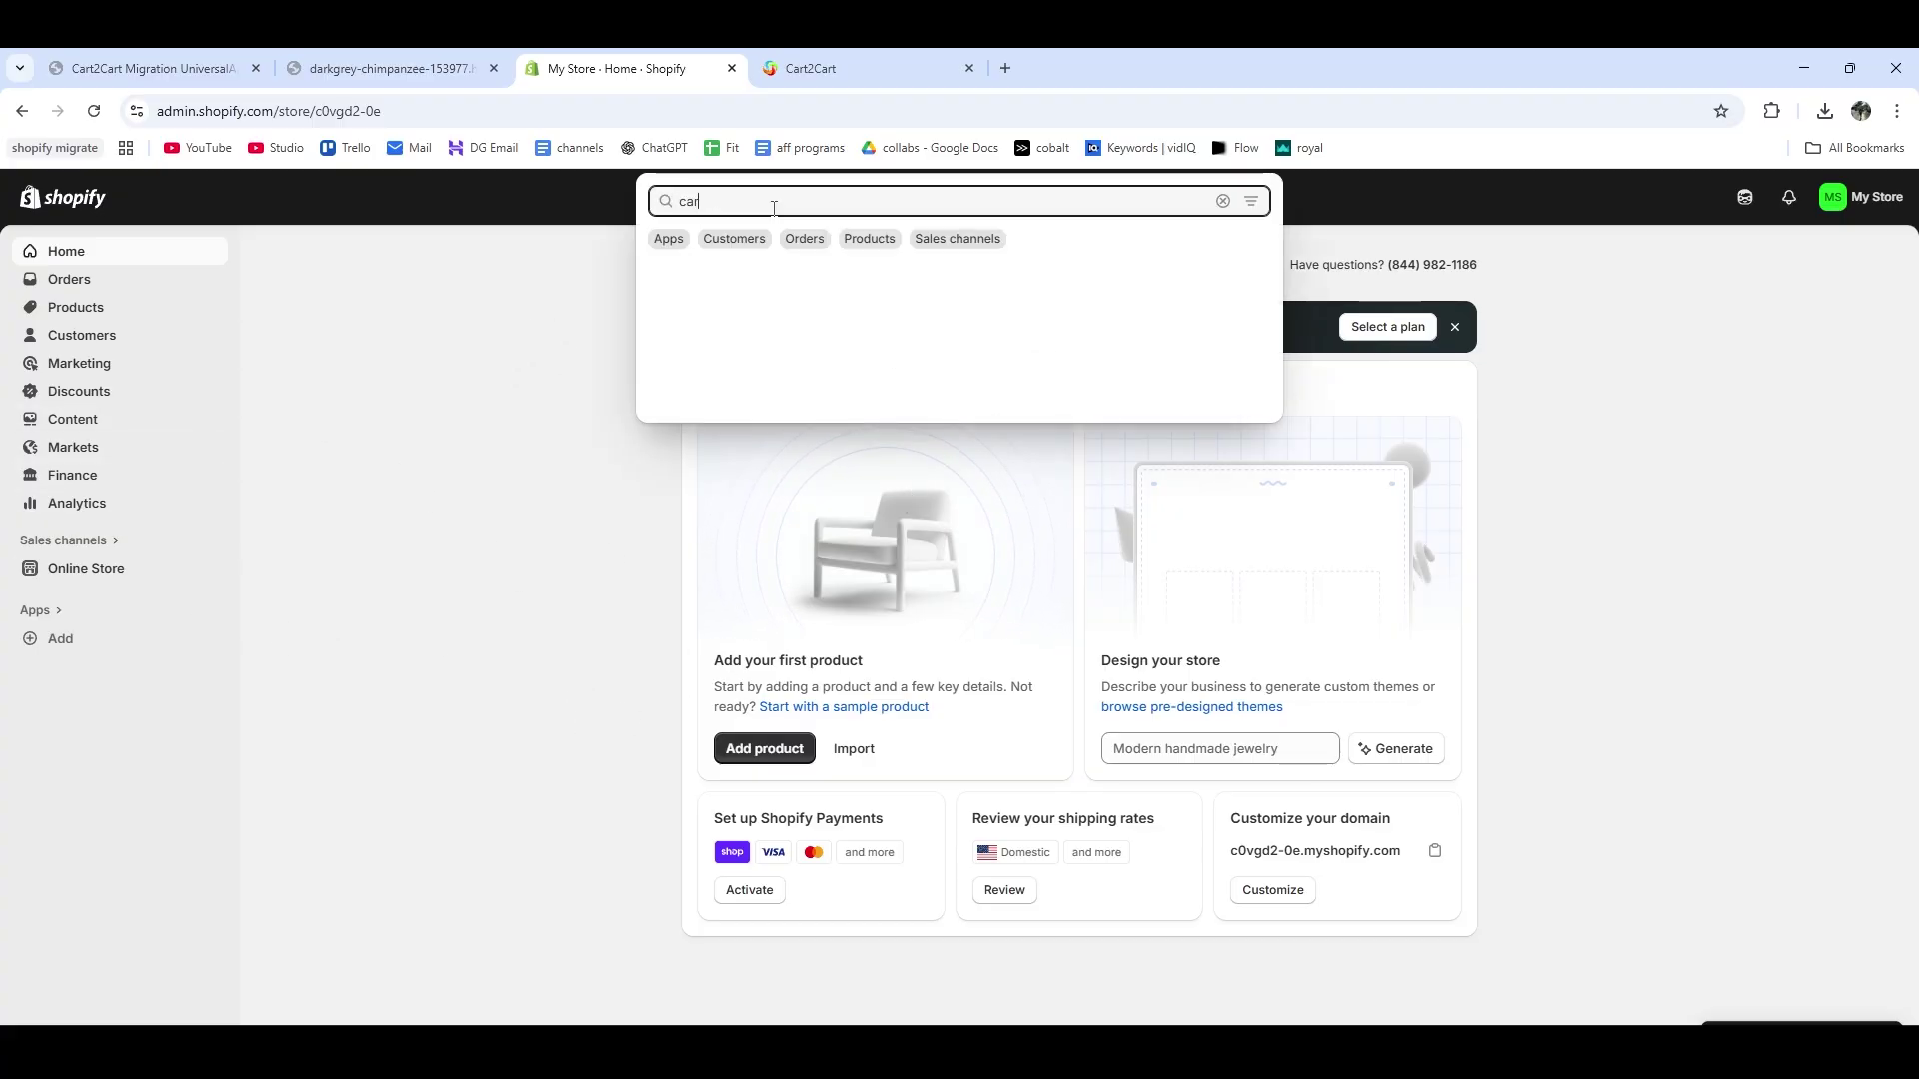
type("t2cart")
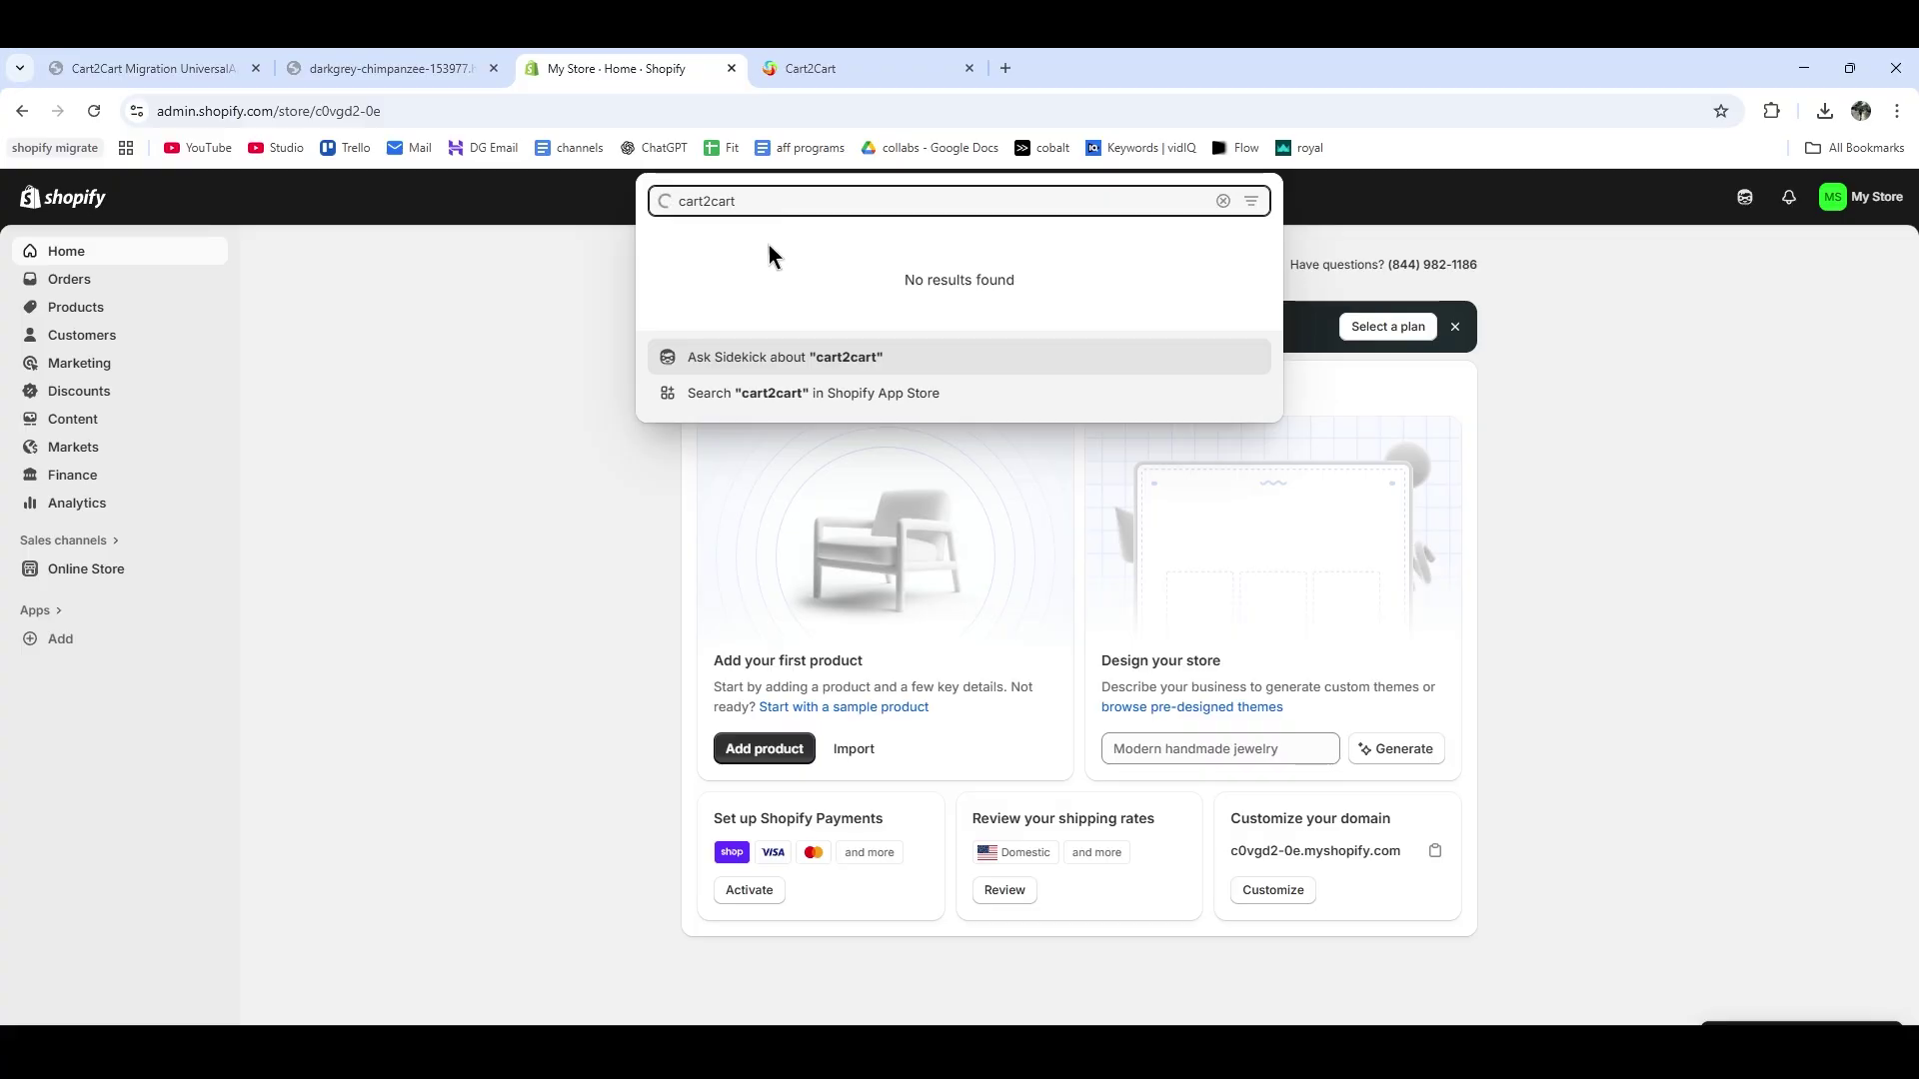
left_click(851, 287)
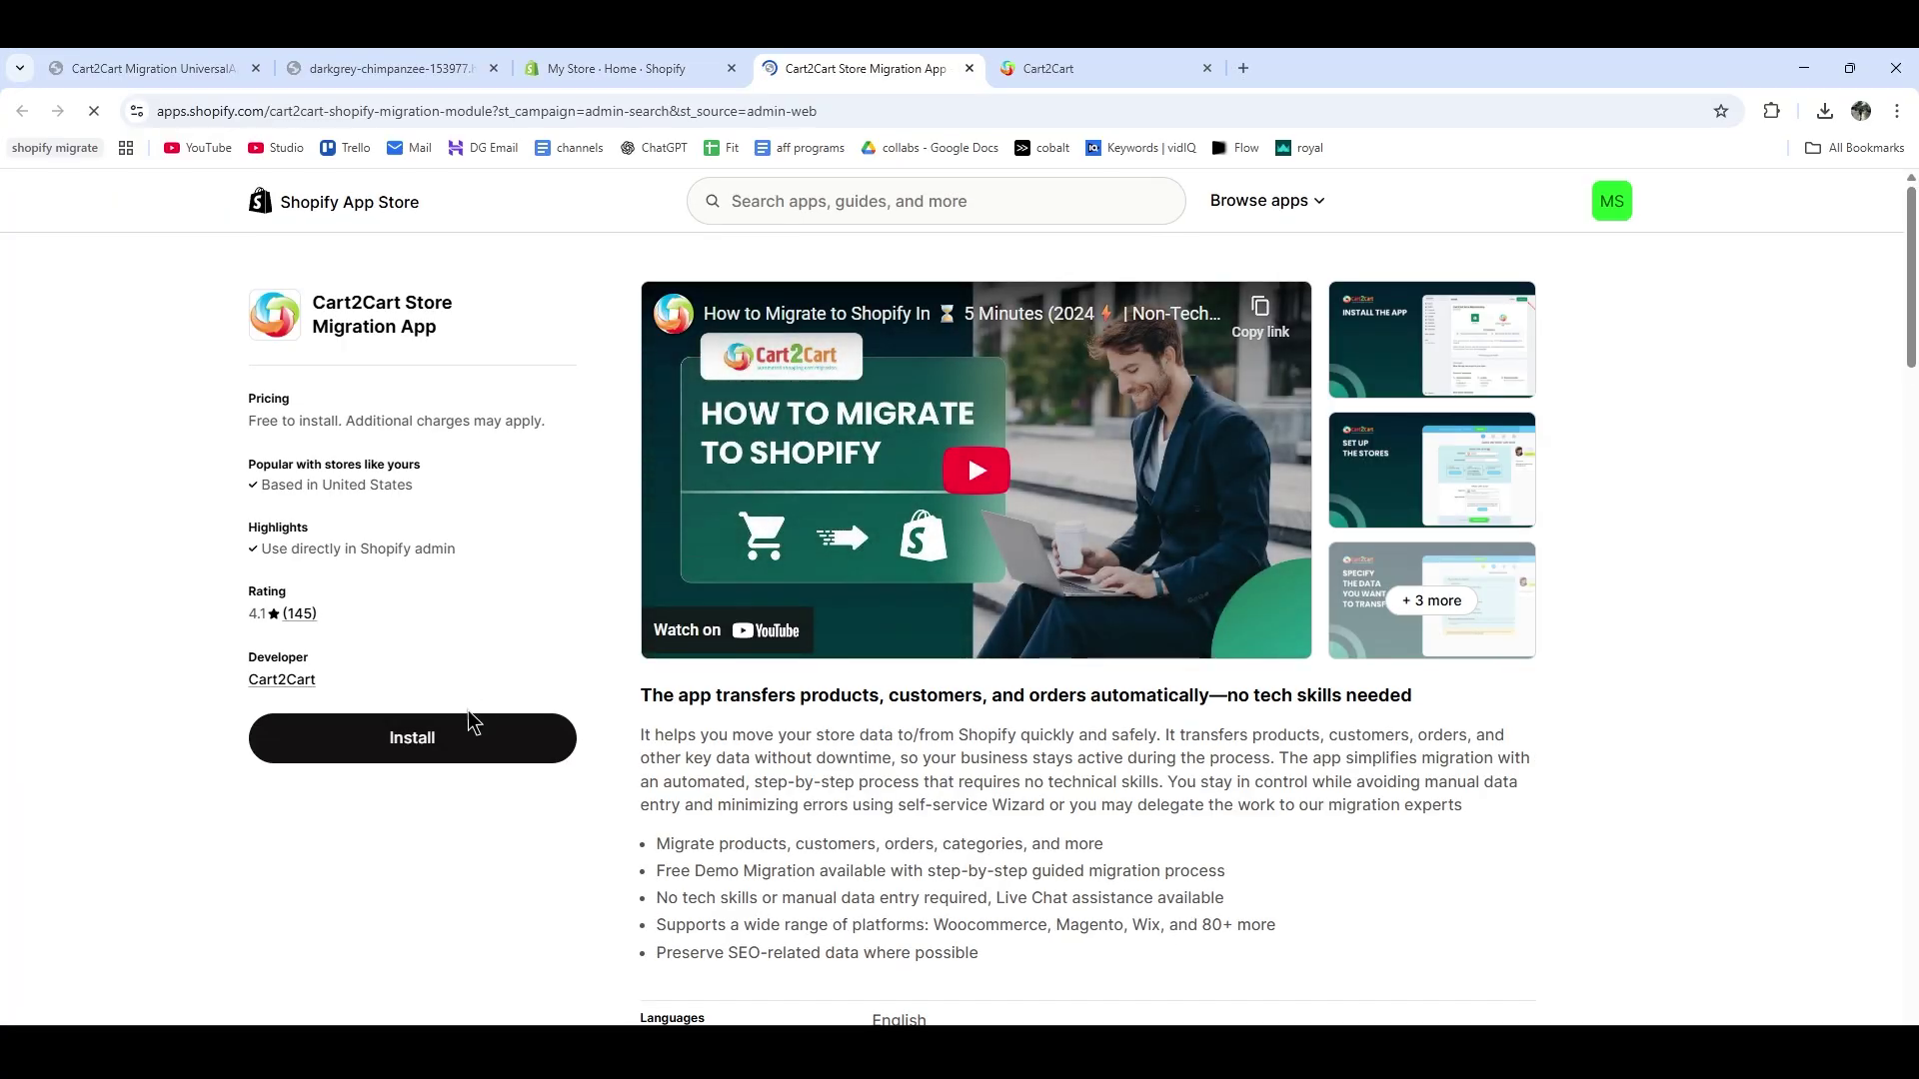
left_click(450, 739)
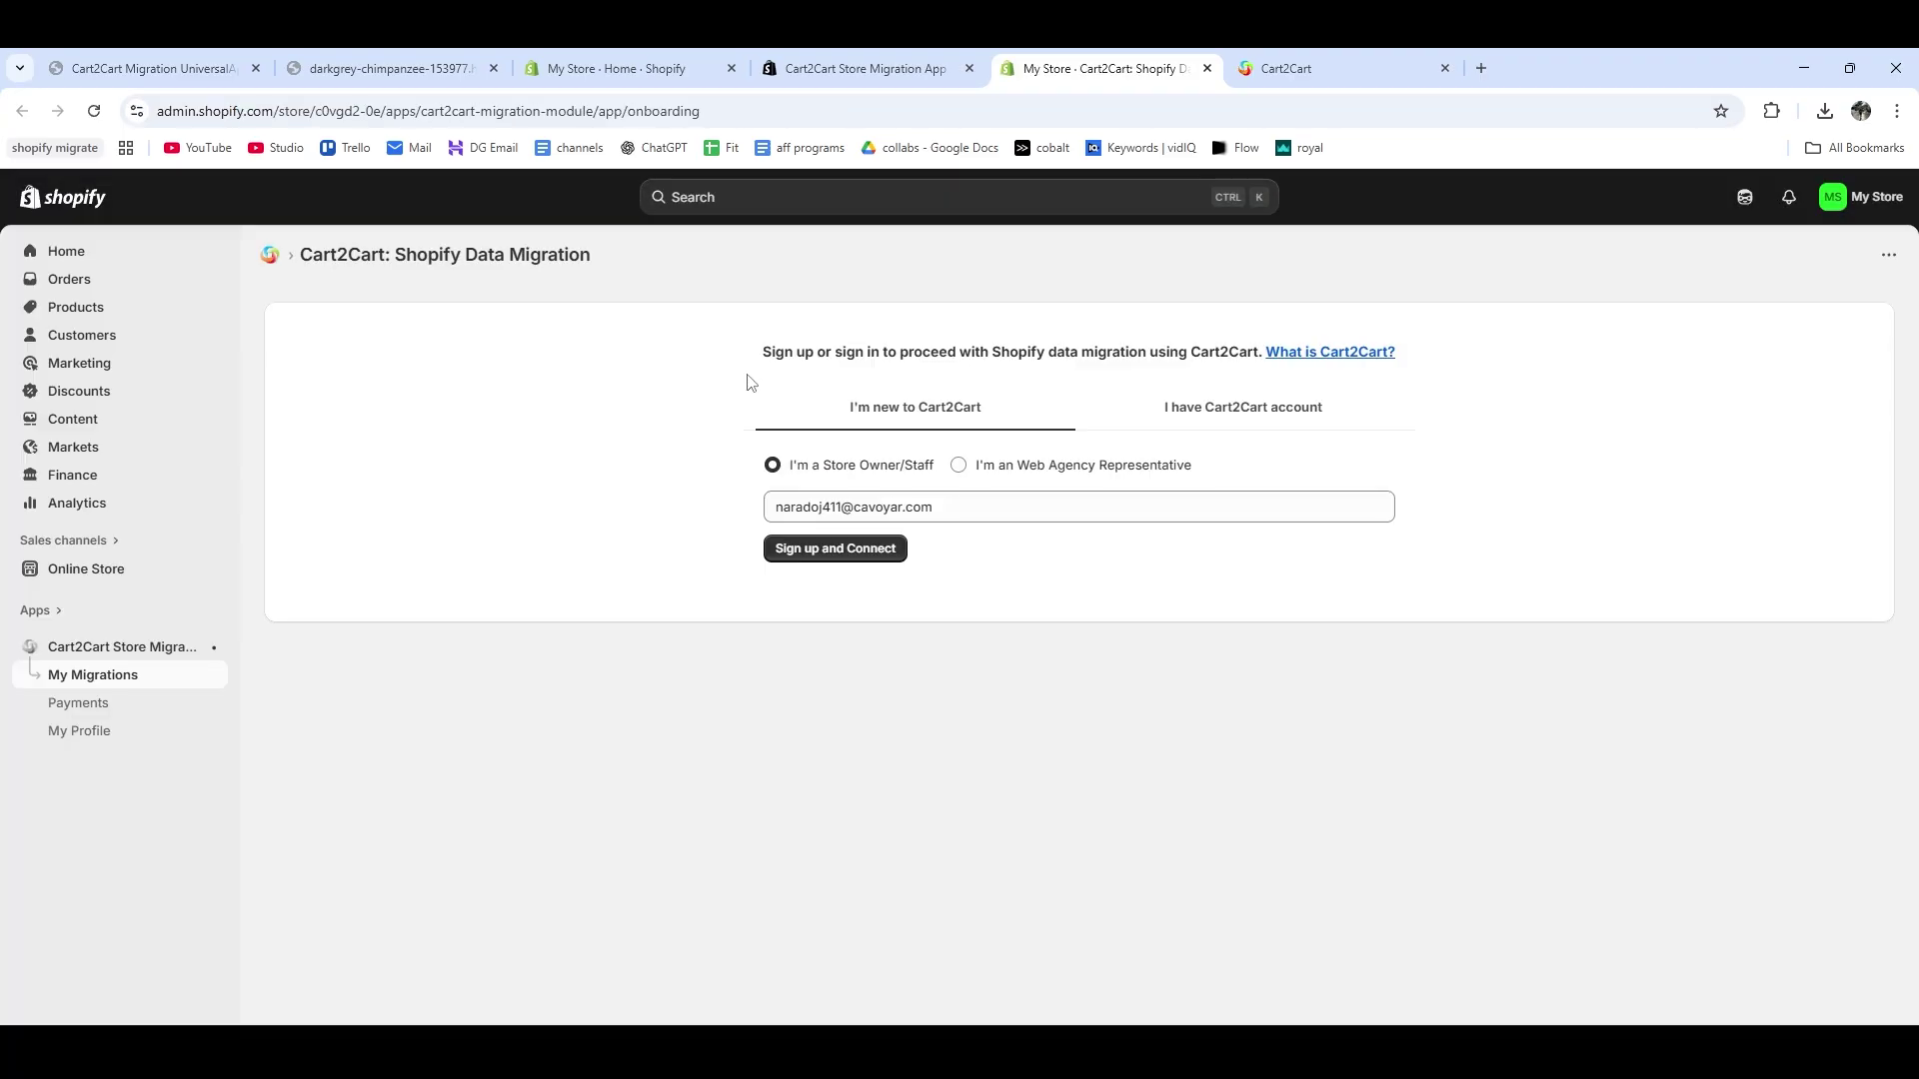
Connect the Shopify store to the existing Cart2Cart account with its e-mail and password, and dismiss the offer to save the password.
left_click(1195, 425)
left_click(826, 501)
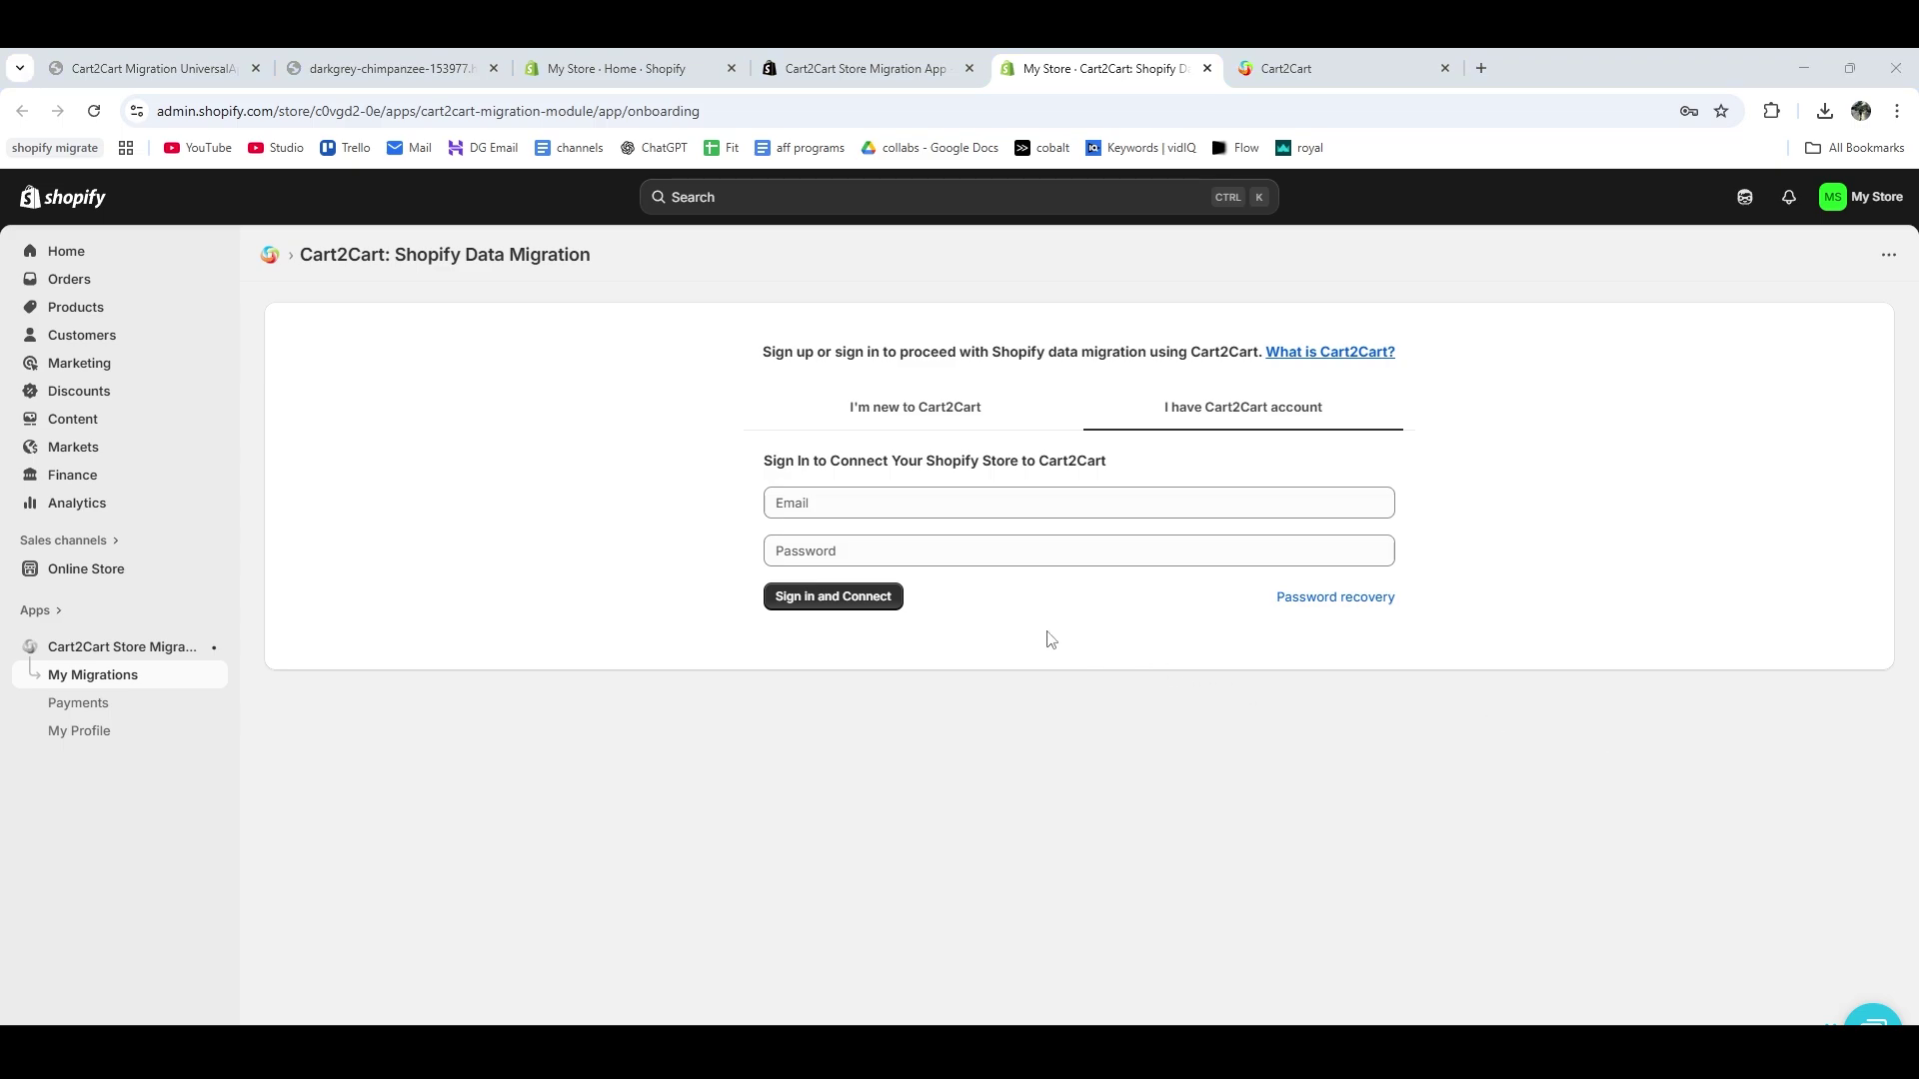
left_click(1050, 551)
key("ctrl+v")
left_click(900, 503)
key("ctrl+v")
left_click(786, 602)
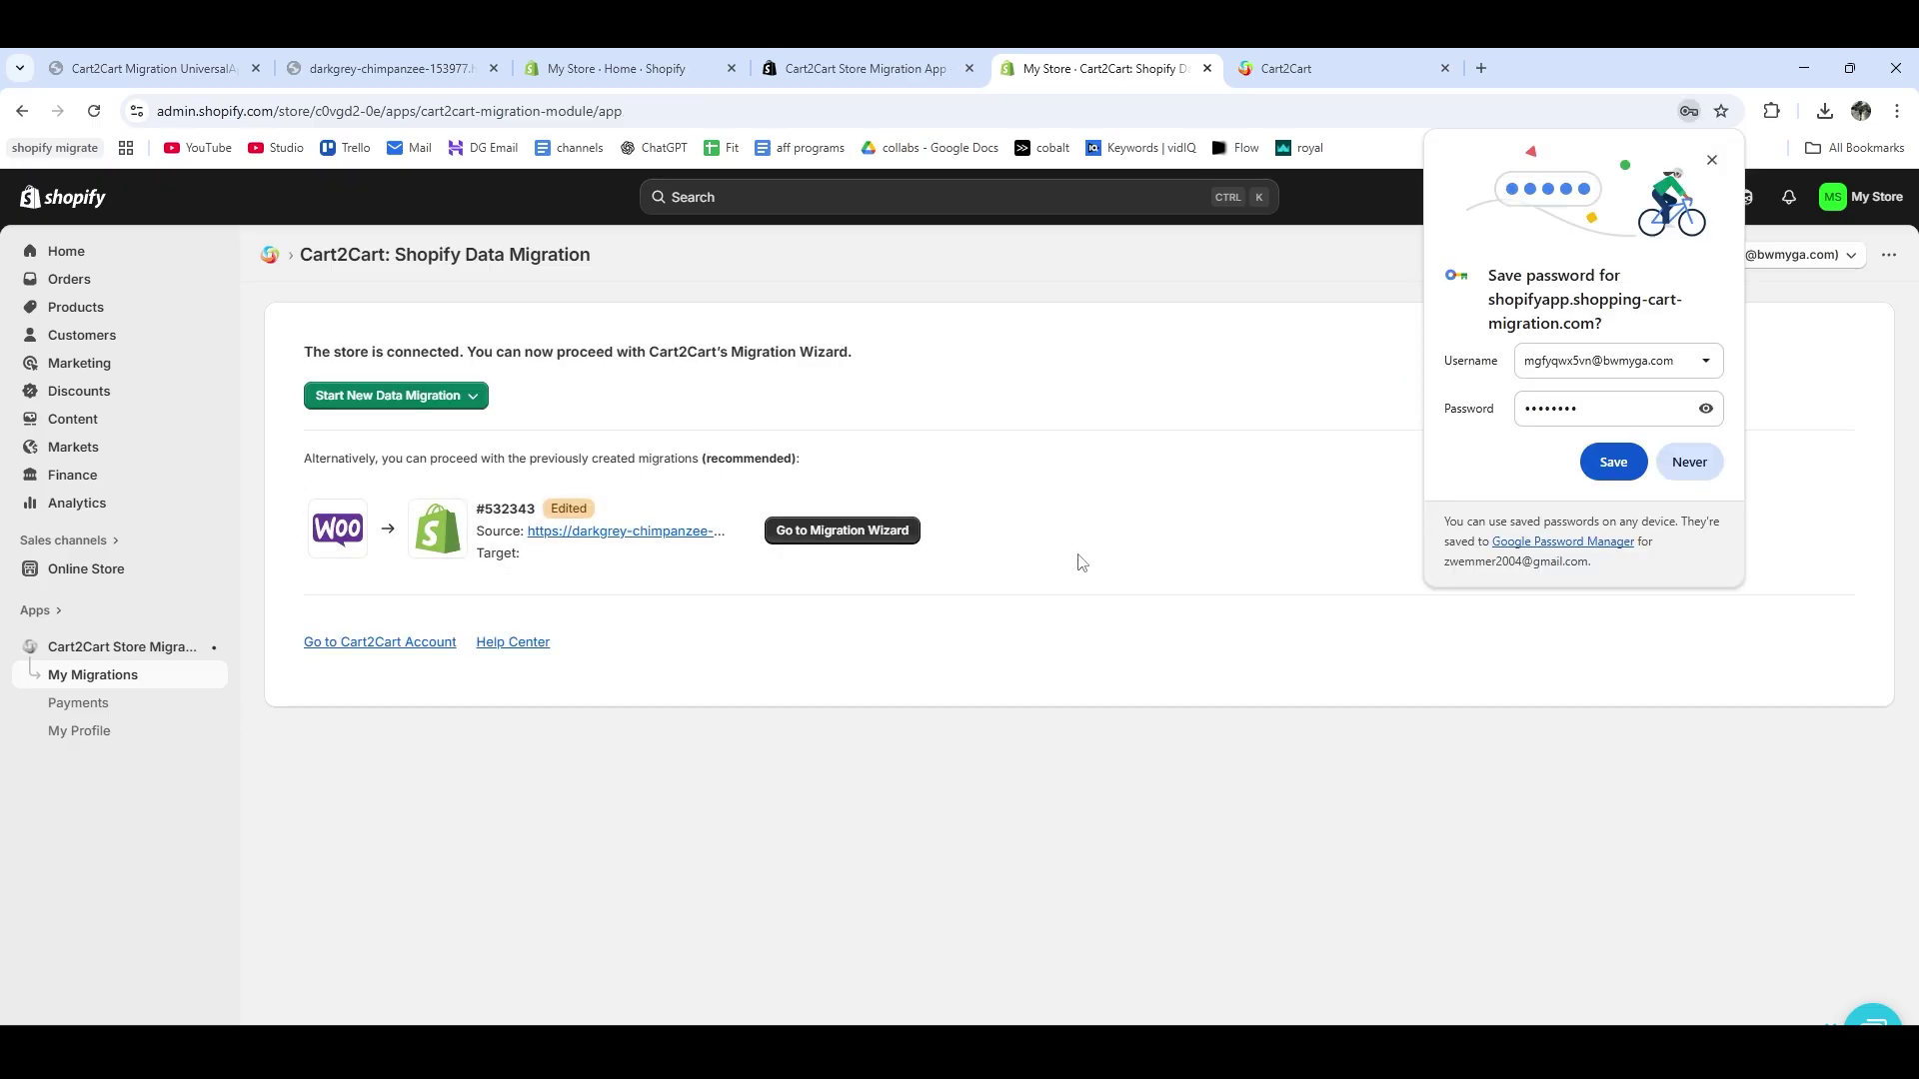
left_click(1712, 161)
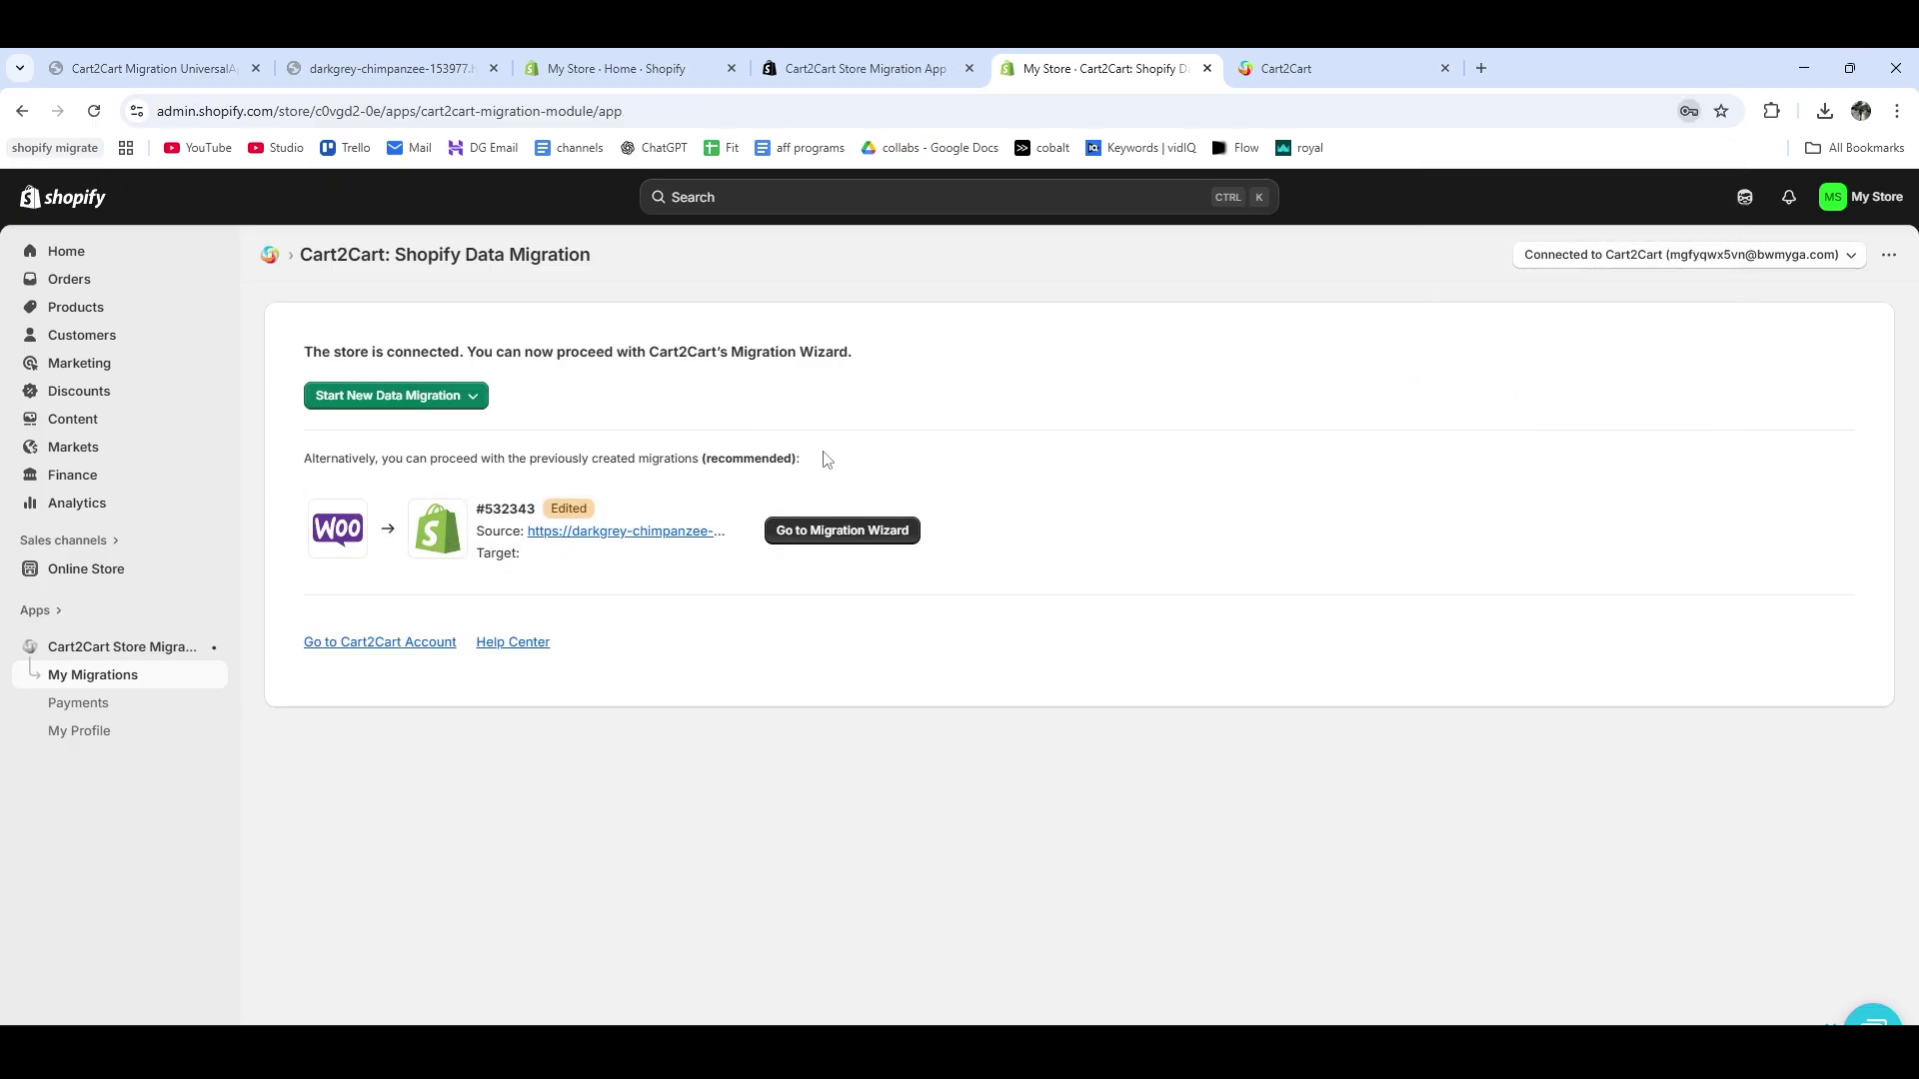
Continue the previously created WooCommerce to Shopify migration and select c0vgd2-0e.myshopify.com as the target store URL.
left_click(806, 540)
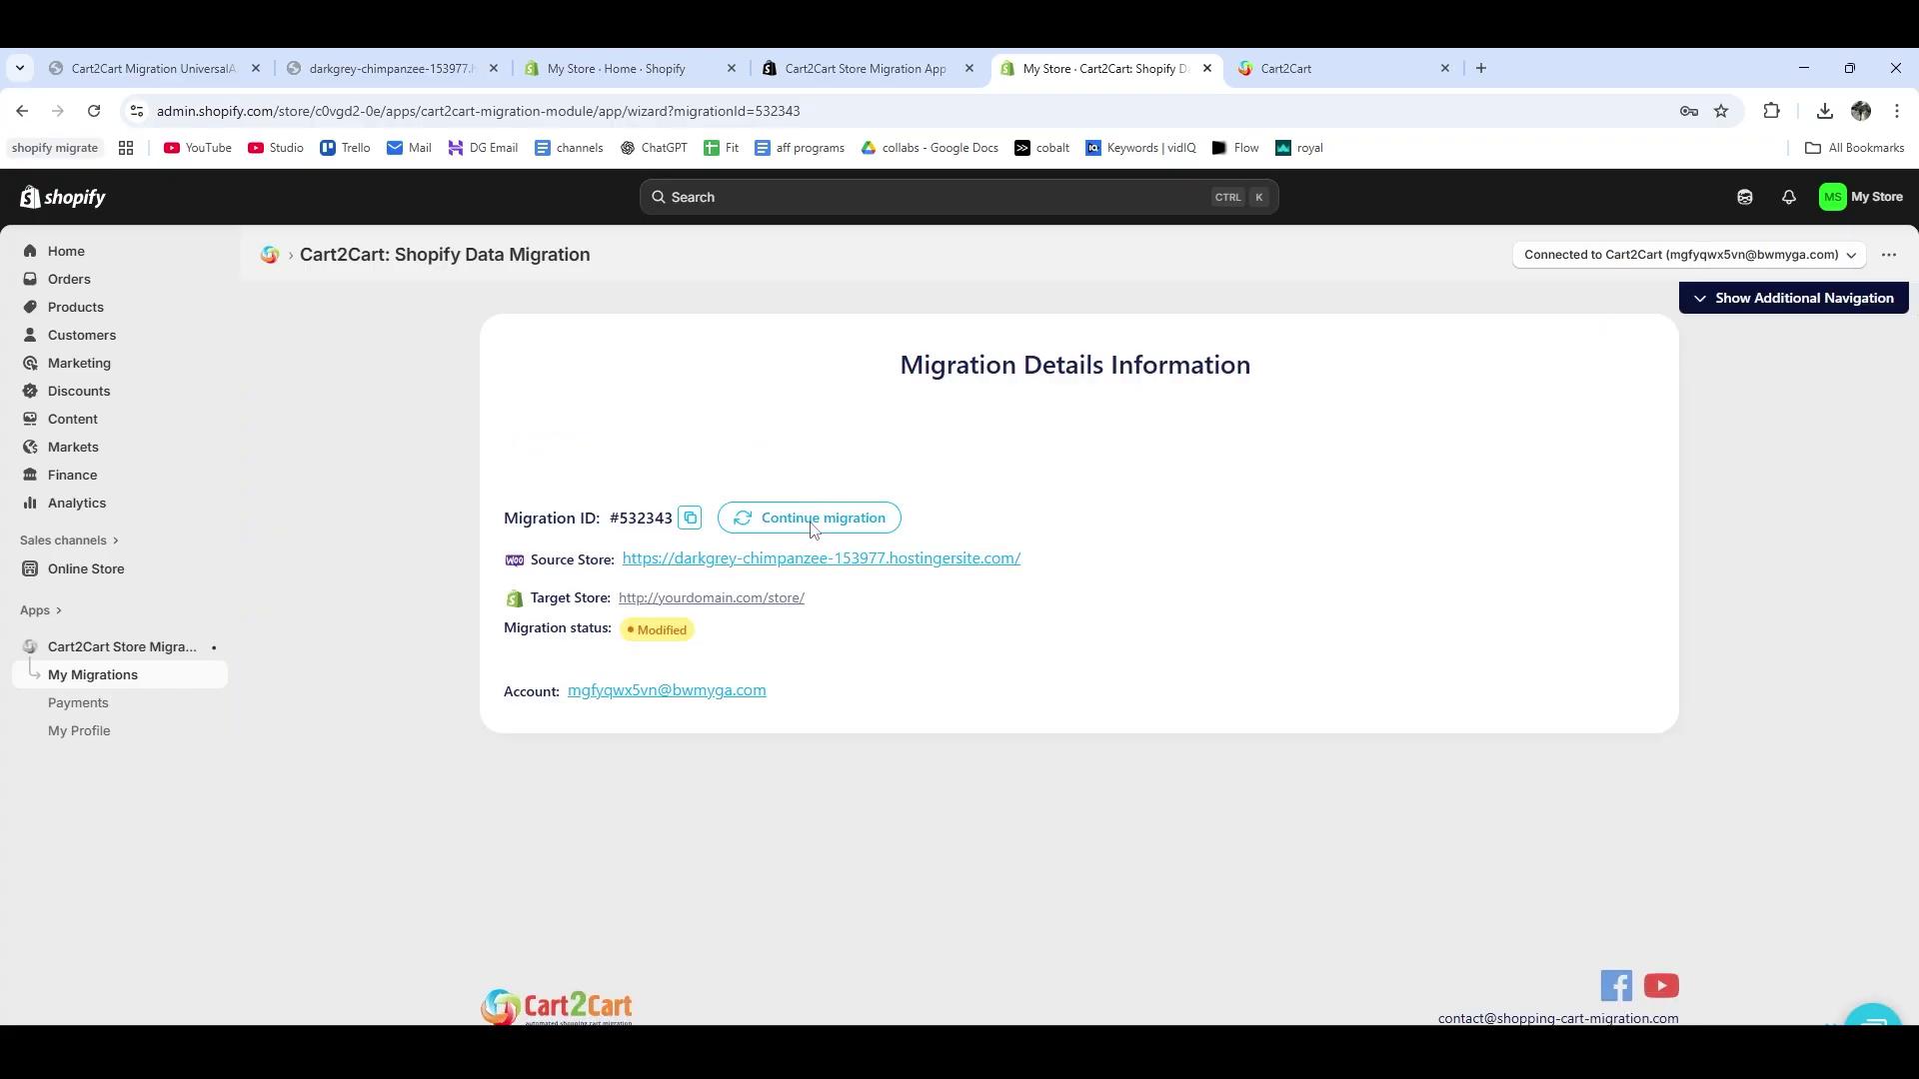
left_click(778, 521)
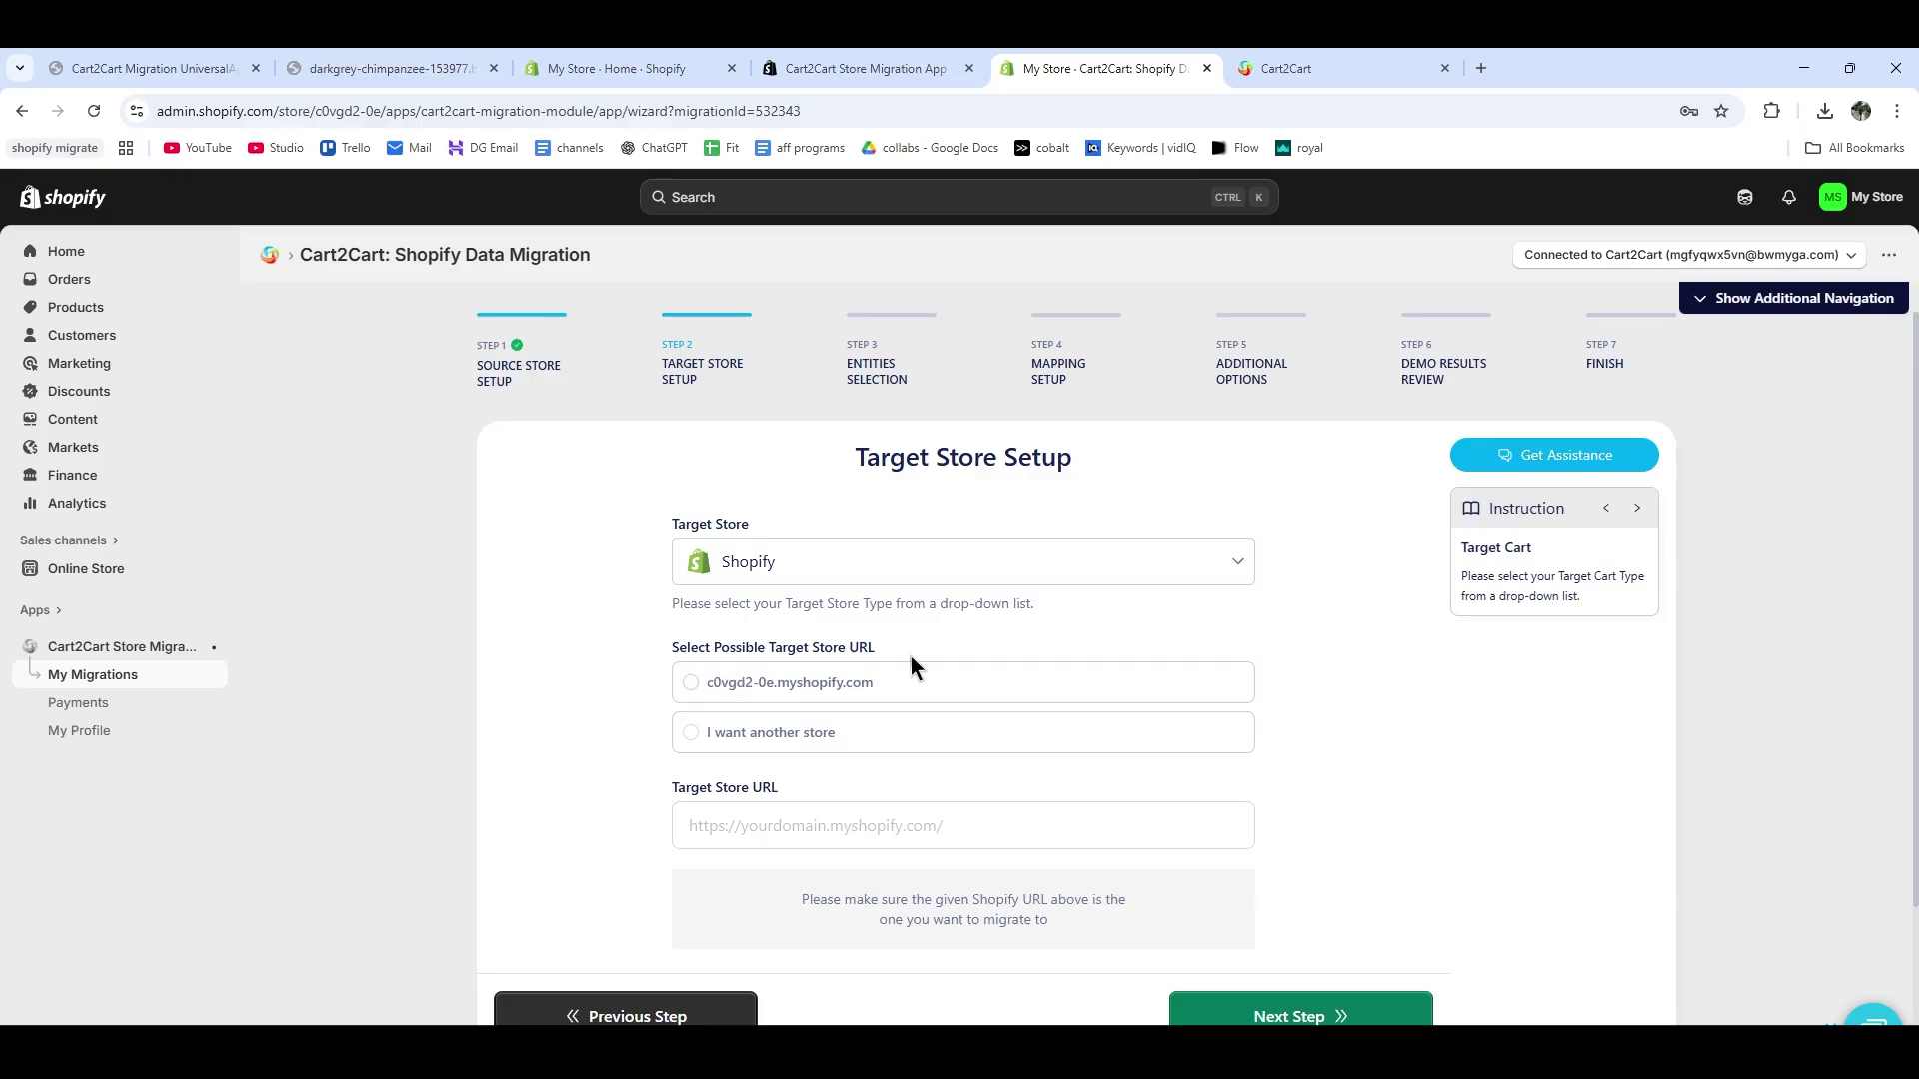
left_click(765, 685)
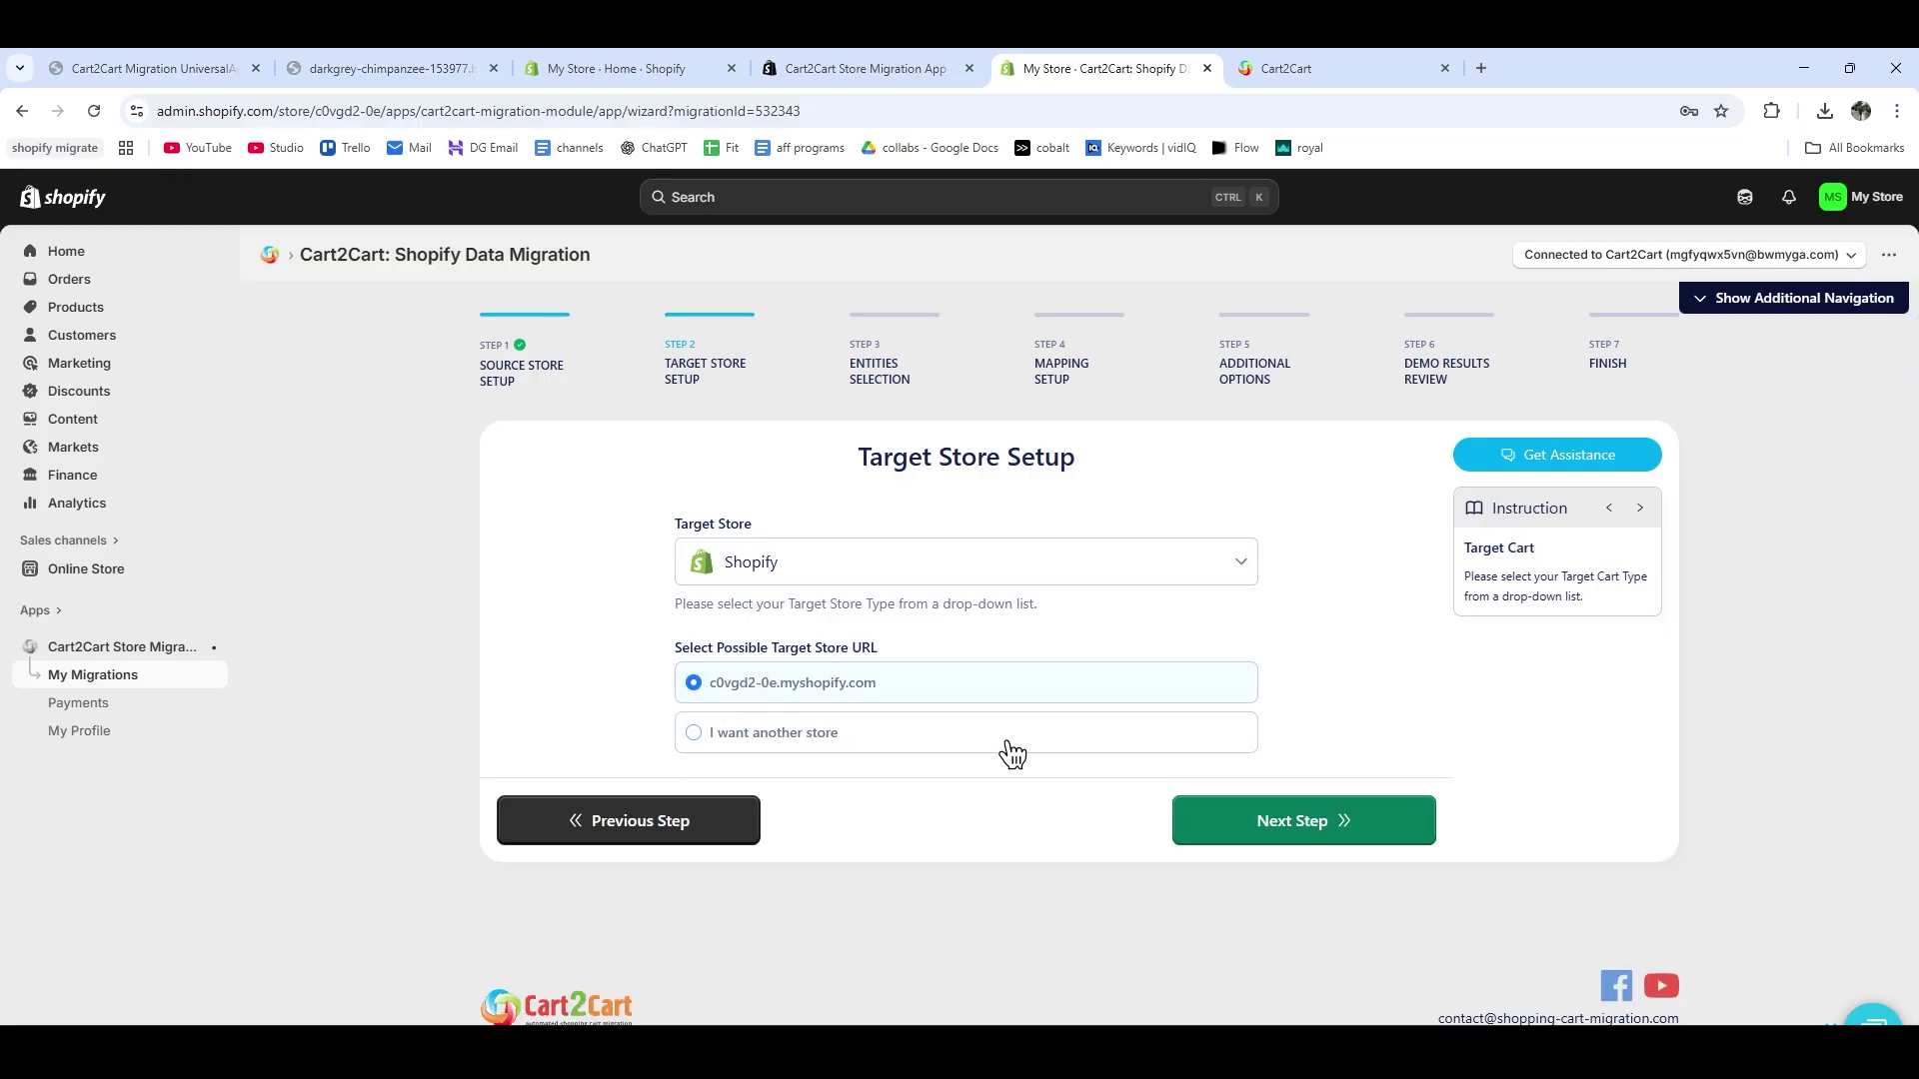
Confirm the target store setup and bring up the list of entities available for migration.
left_click(1199, 815)
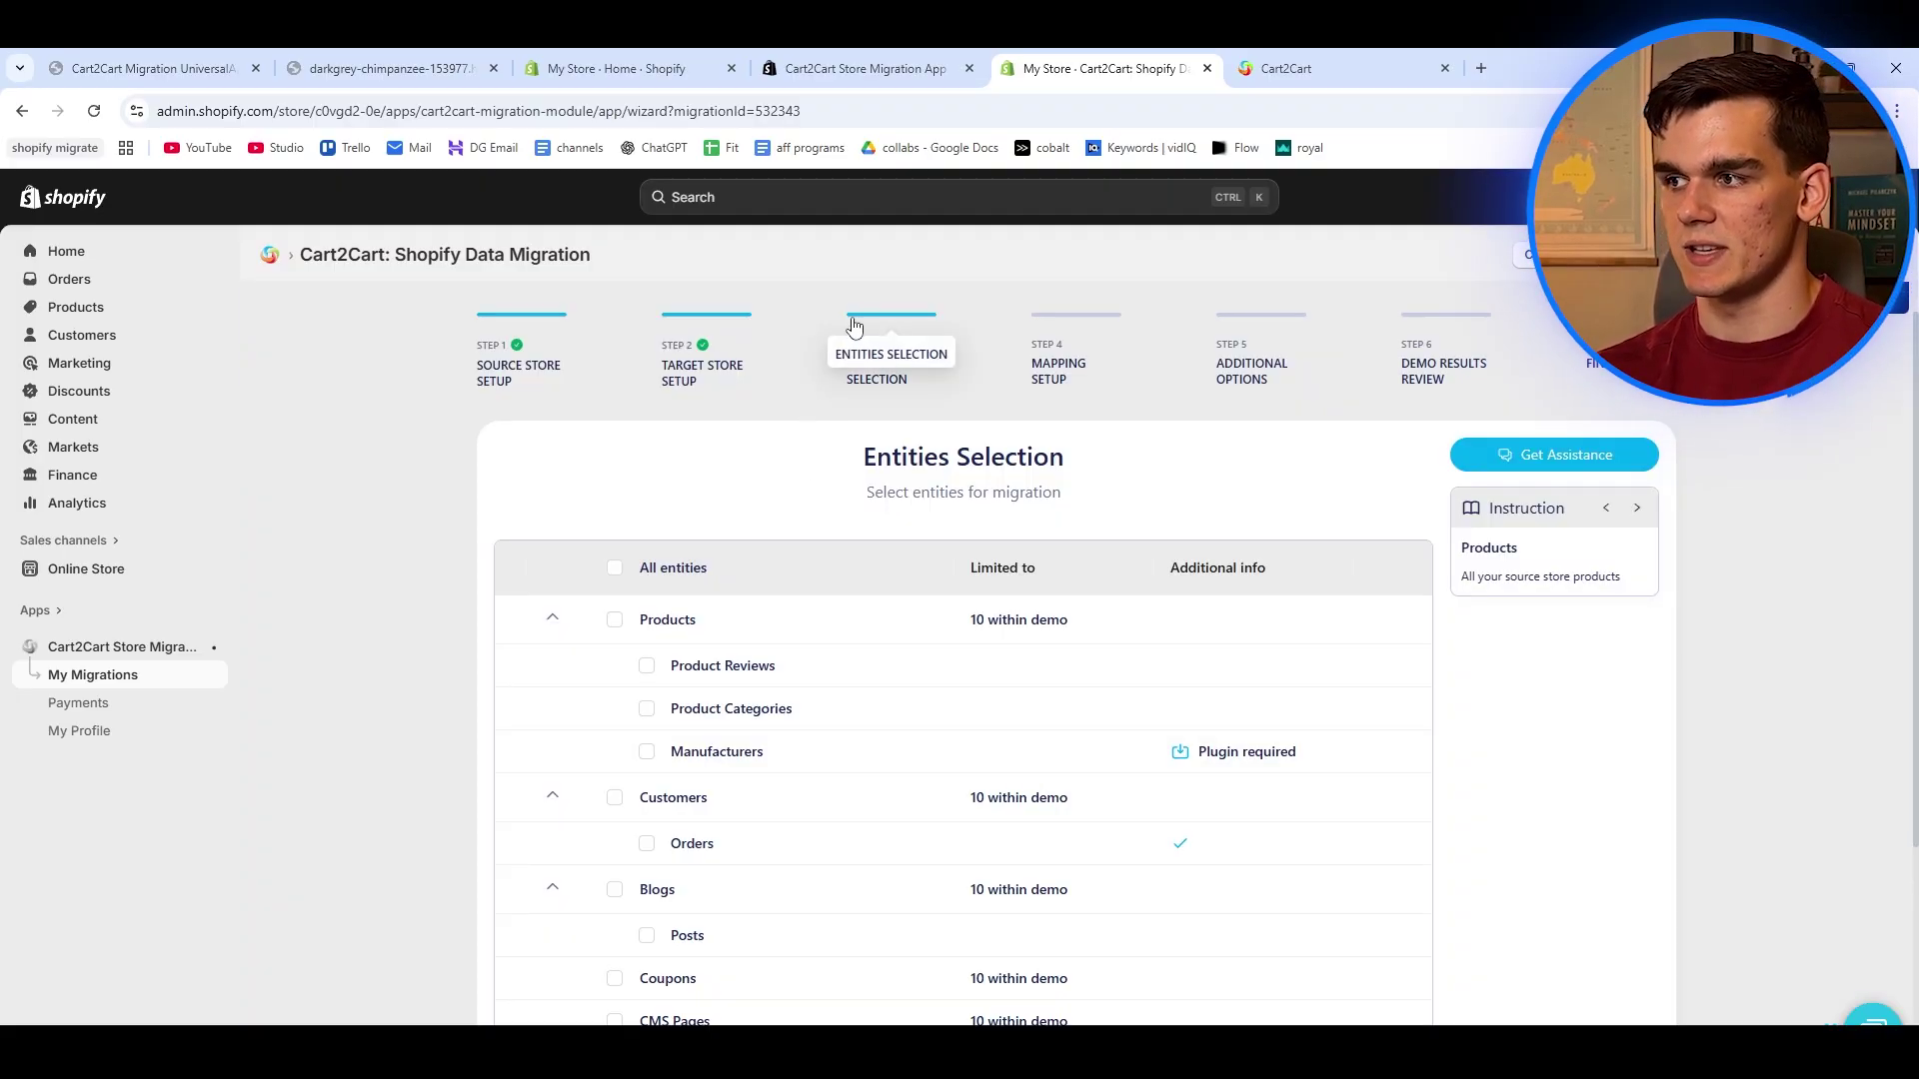
scroll(863, 398, "down", 1)
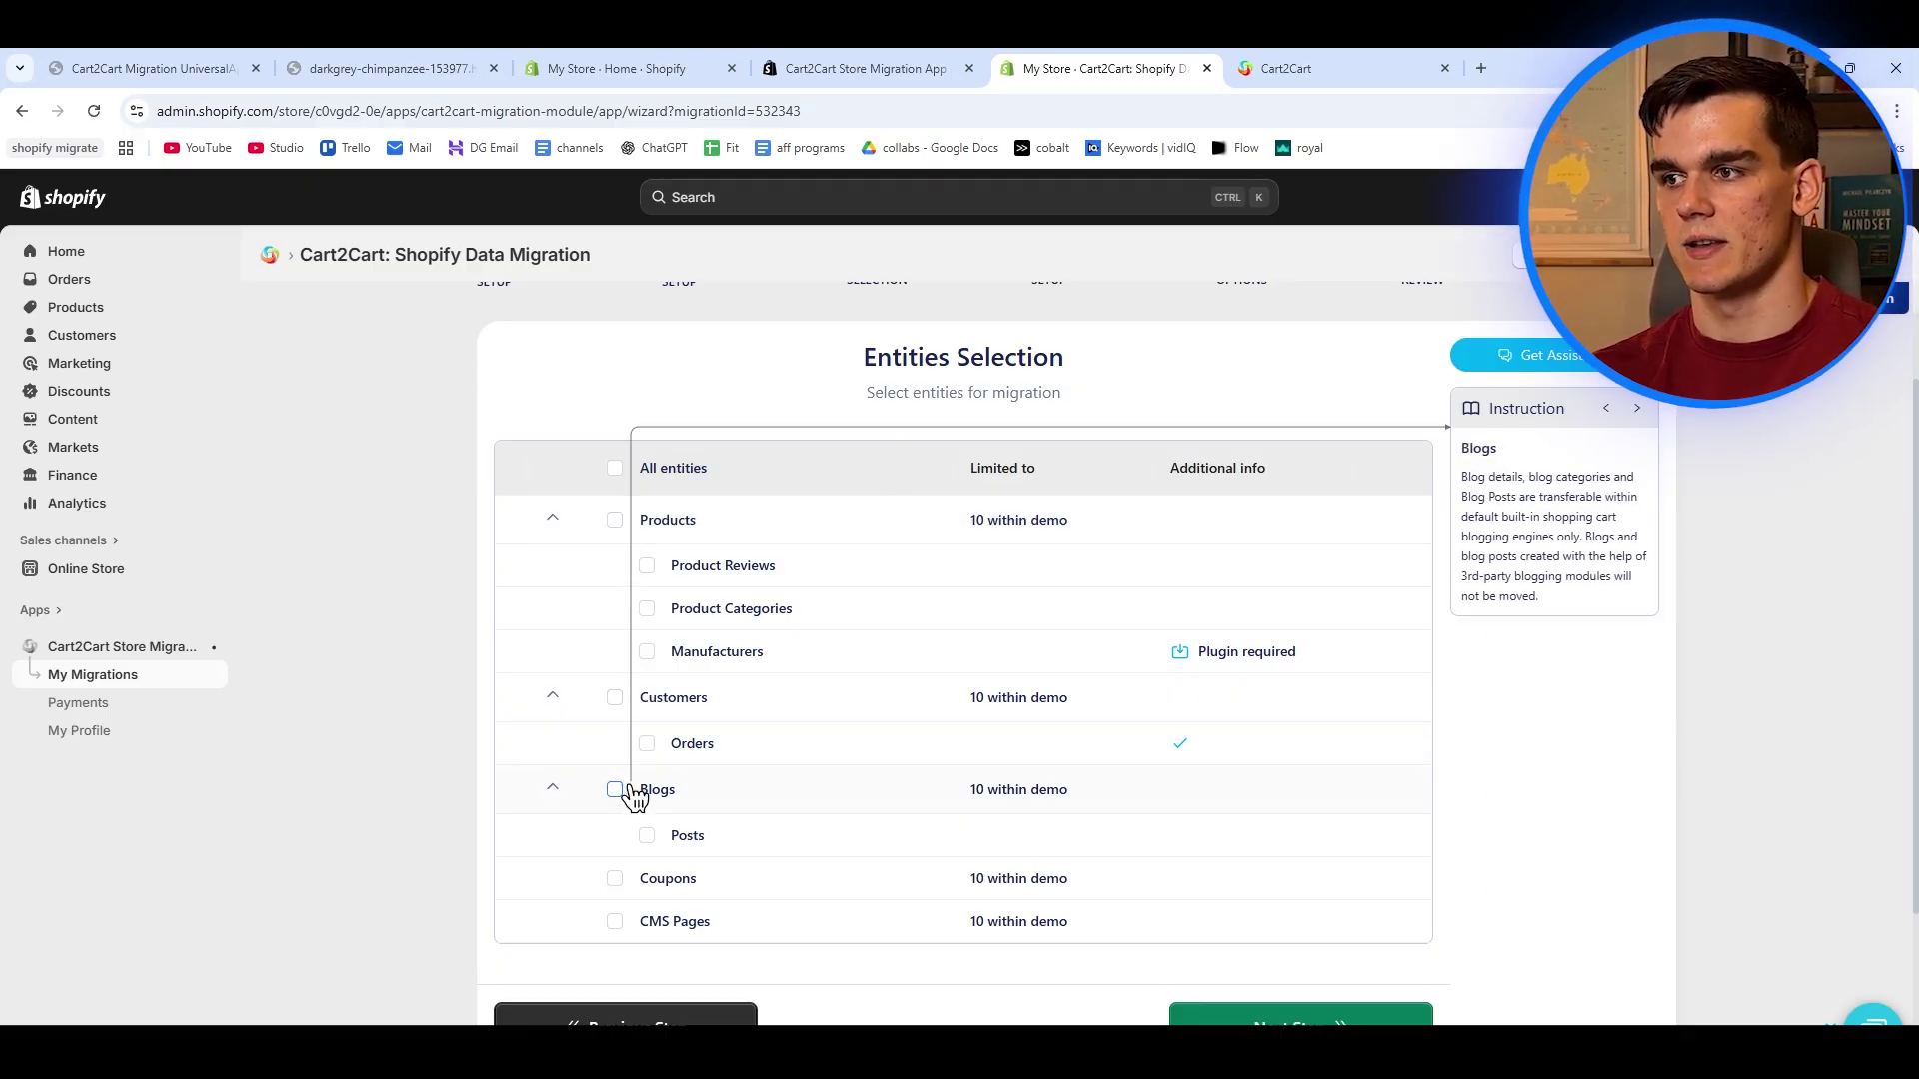
Look through the best-selling products on the WooCommerce storefront and return to the entities selection.
left_click(359, 66)
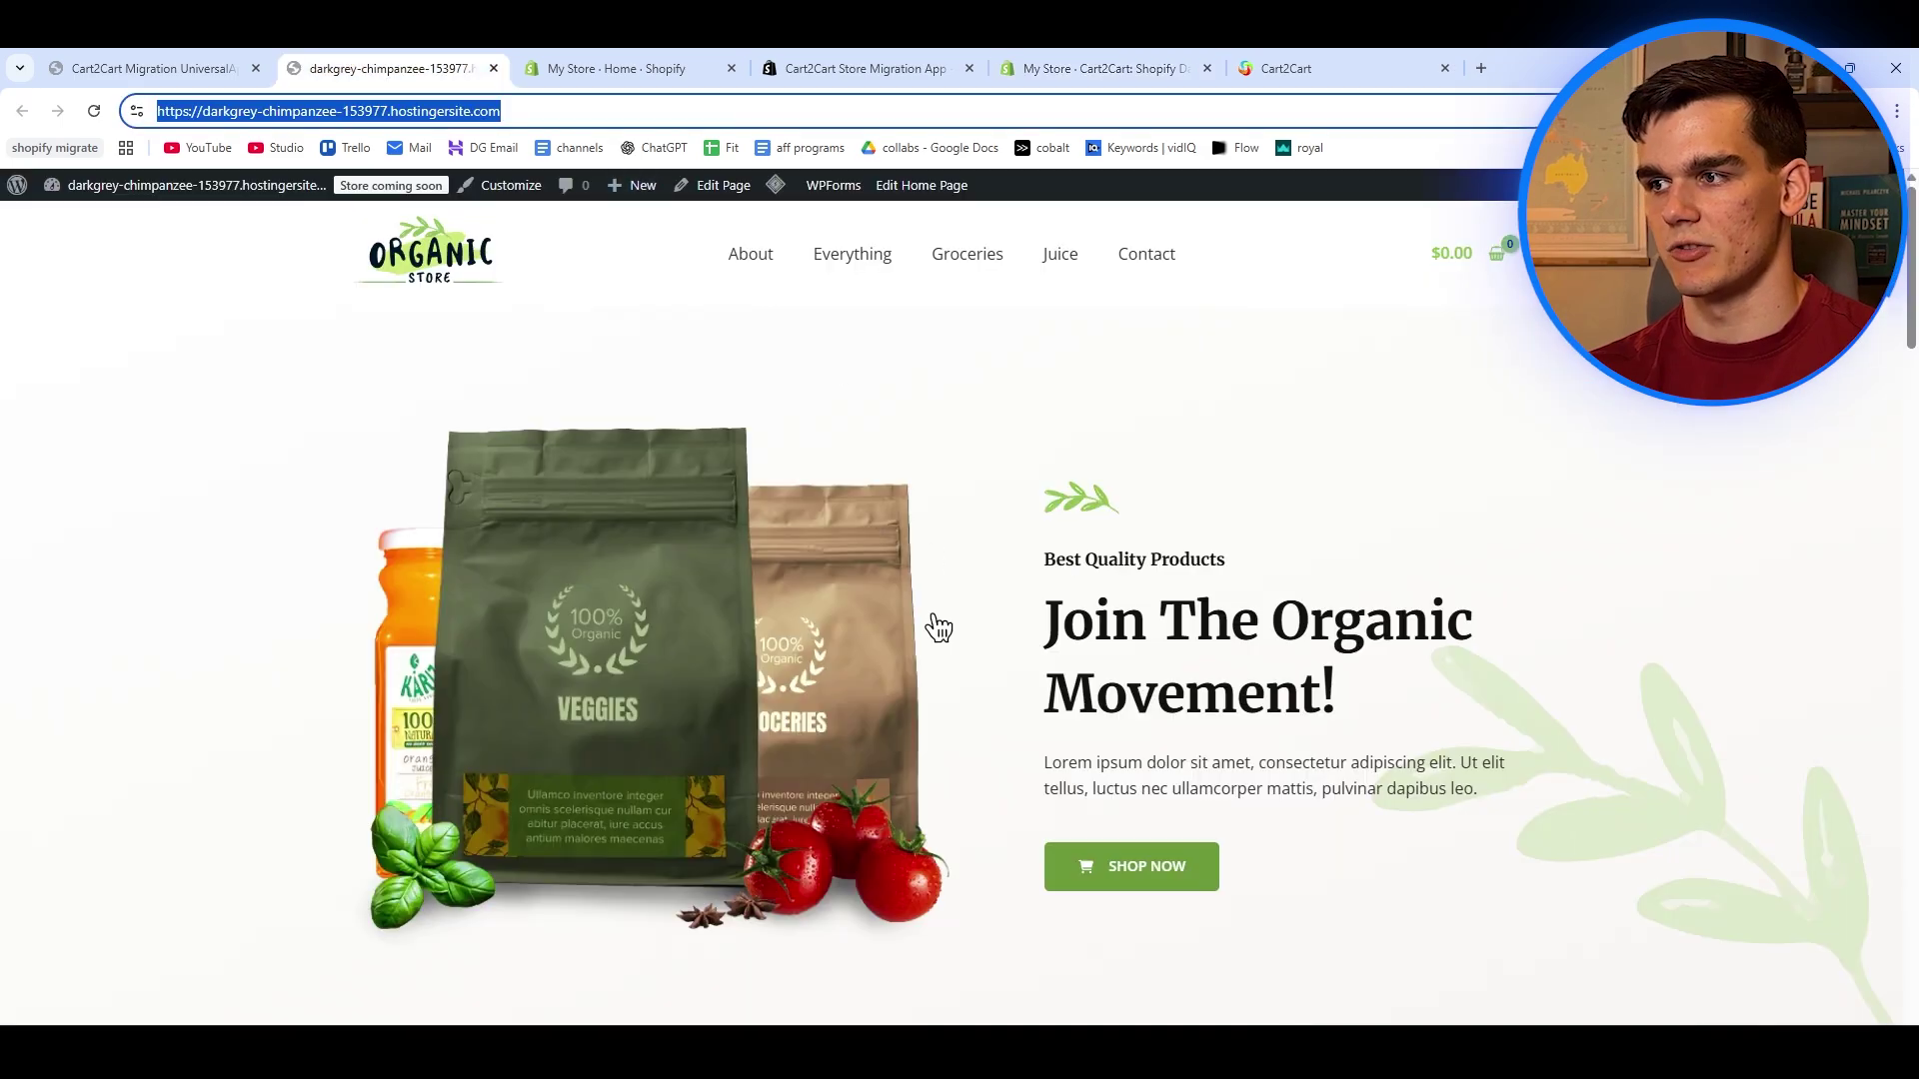
scroll(933, 619, "down", 6)
scroll(933, 608, "down", 5)
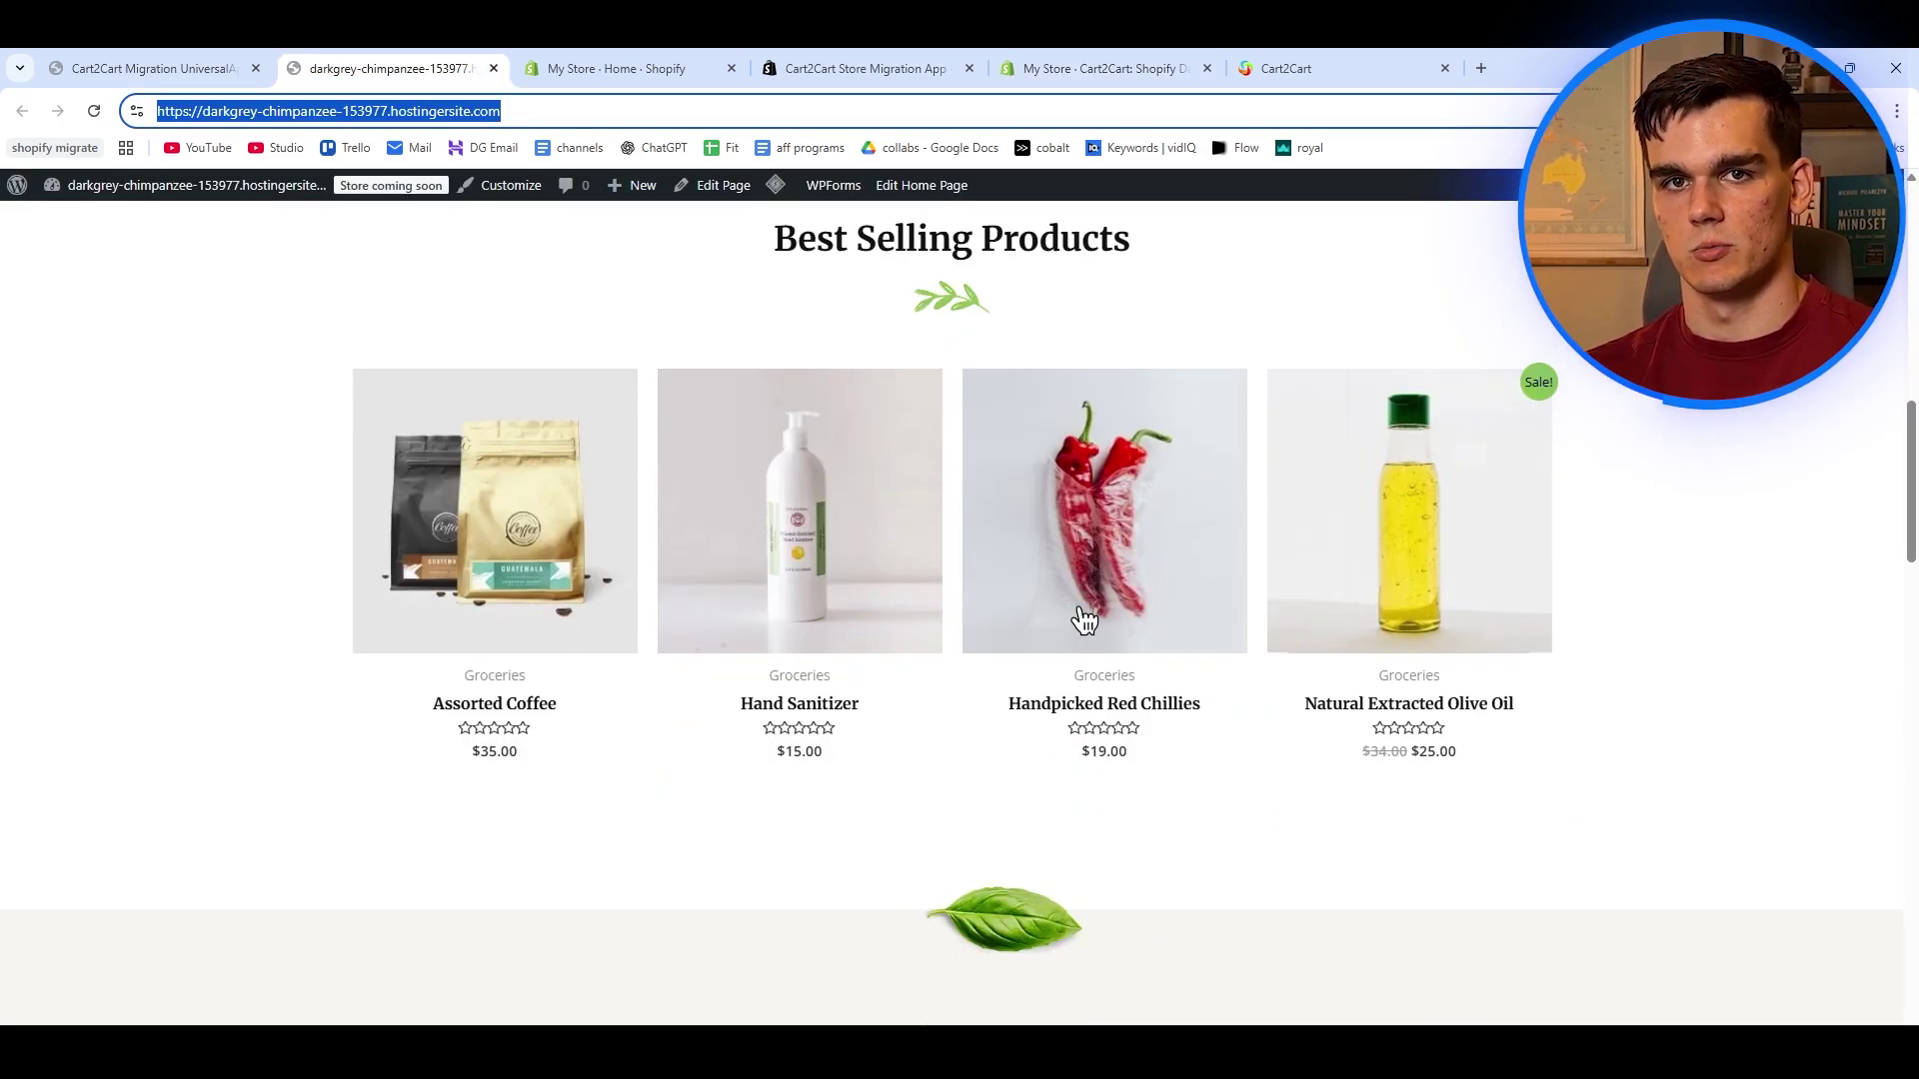
scroll(1084, 615, "down", 3)
scroll(1099, 680, "up", 5)
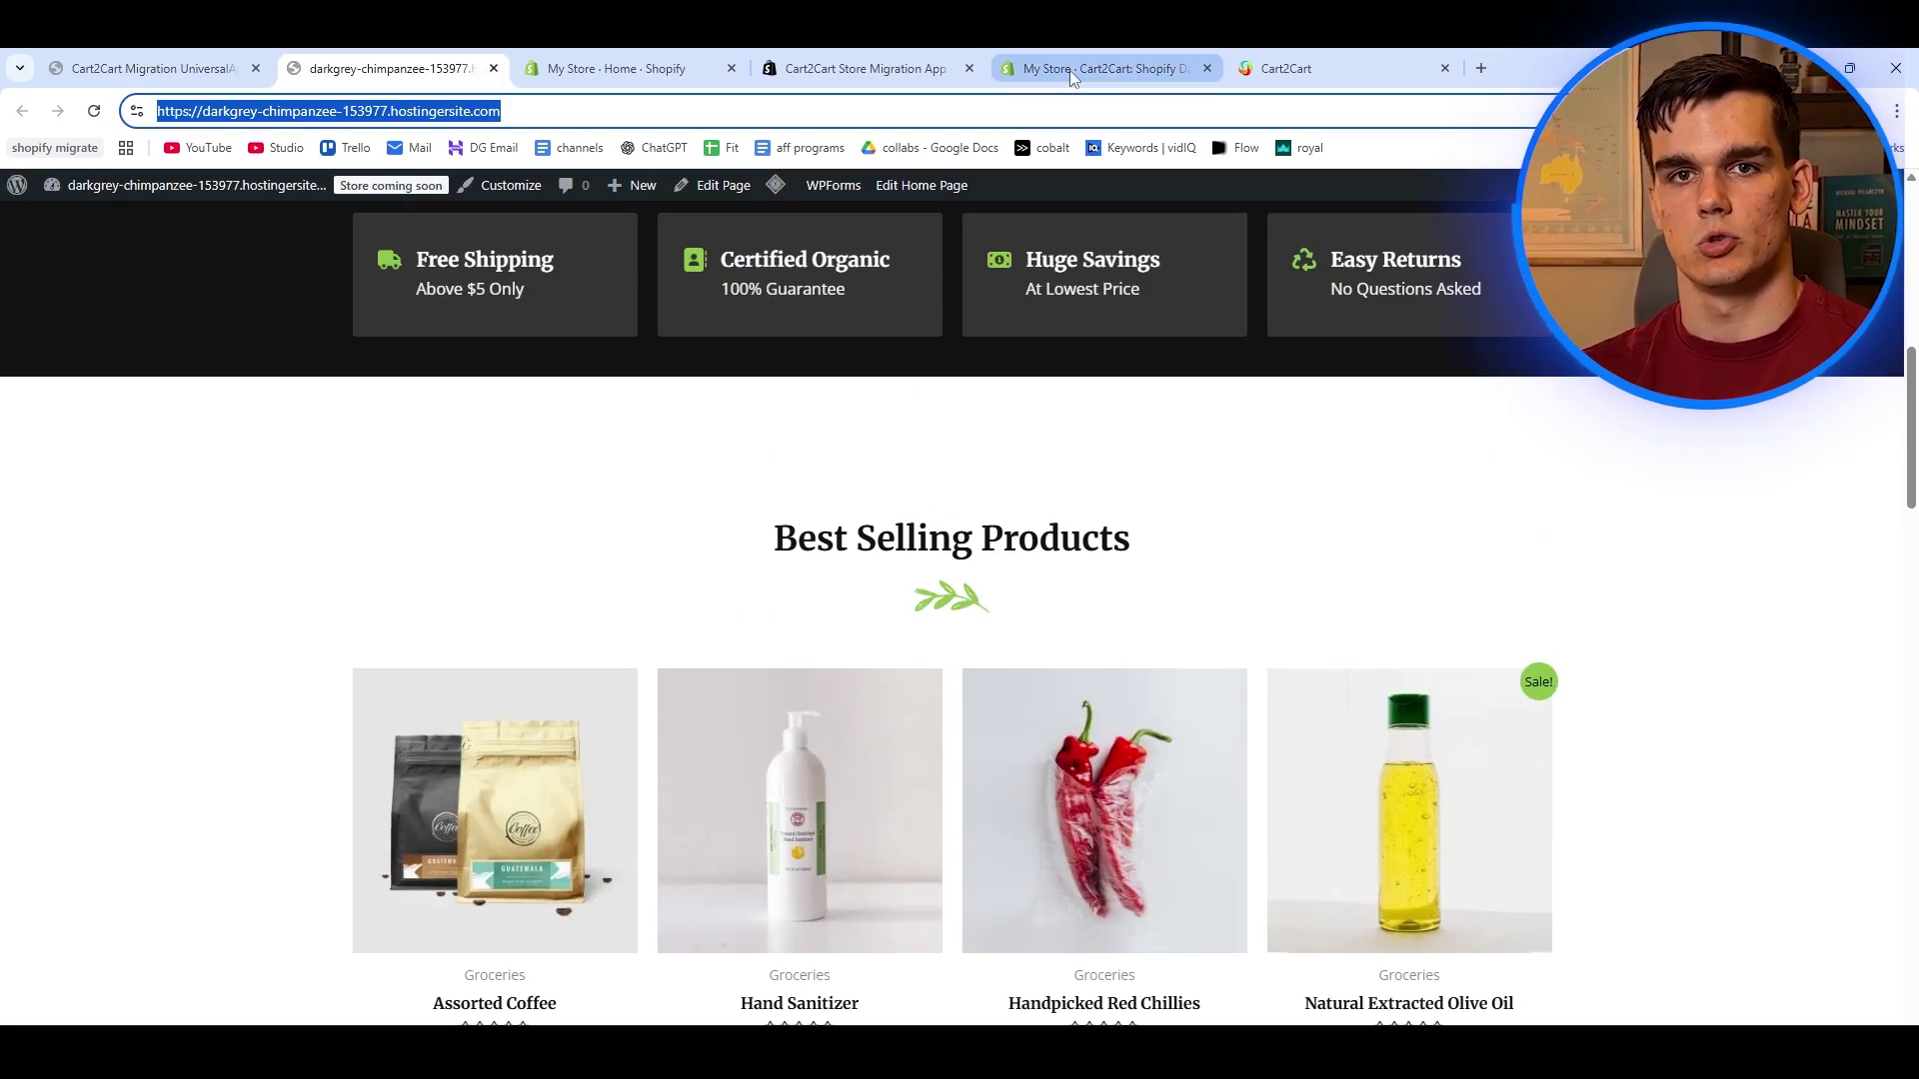
left_click(1011, 62)
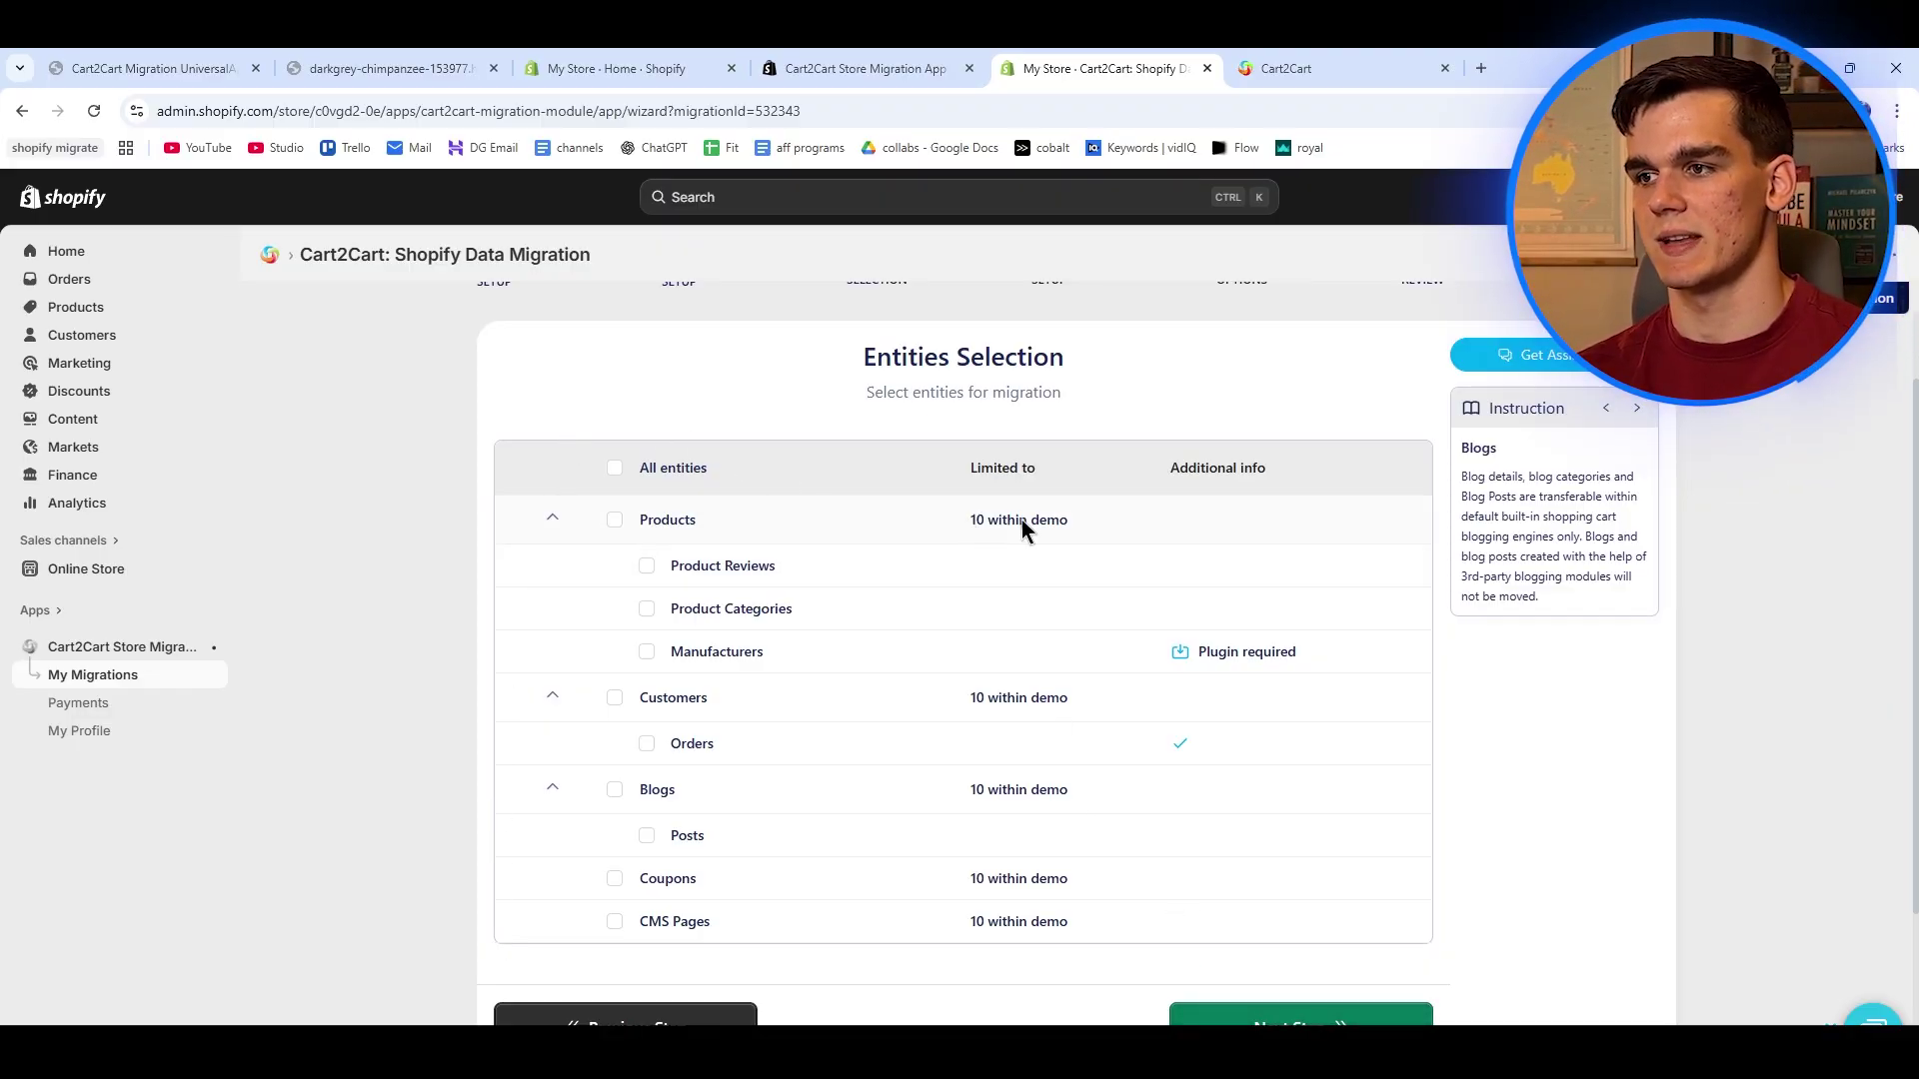
Include Products with all sub-entities, Customers without Orders, and Blogs with Posts, and accept the default customer group mapping.
left_click(615, 521)
scroll(619, 550, "down", 1)
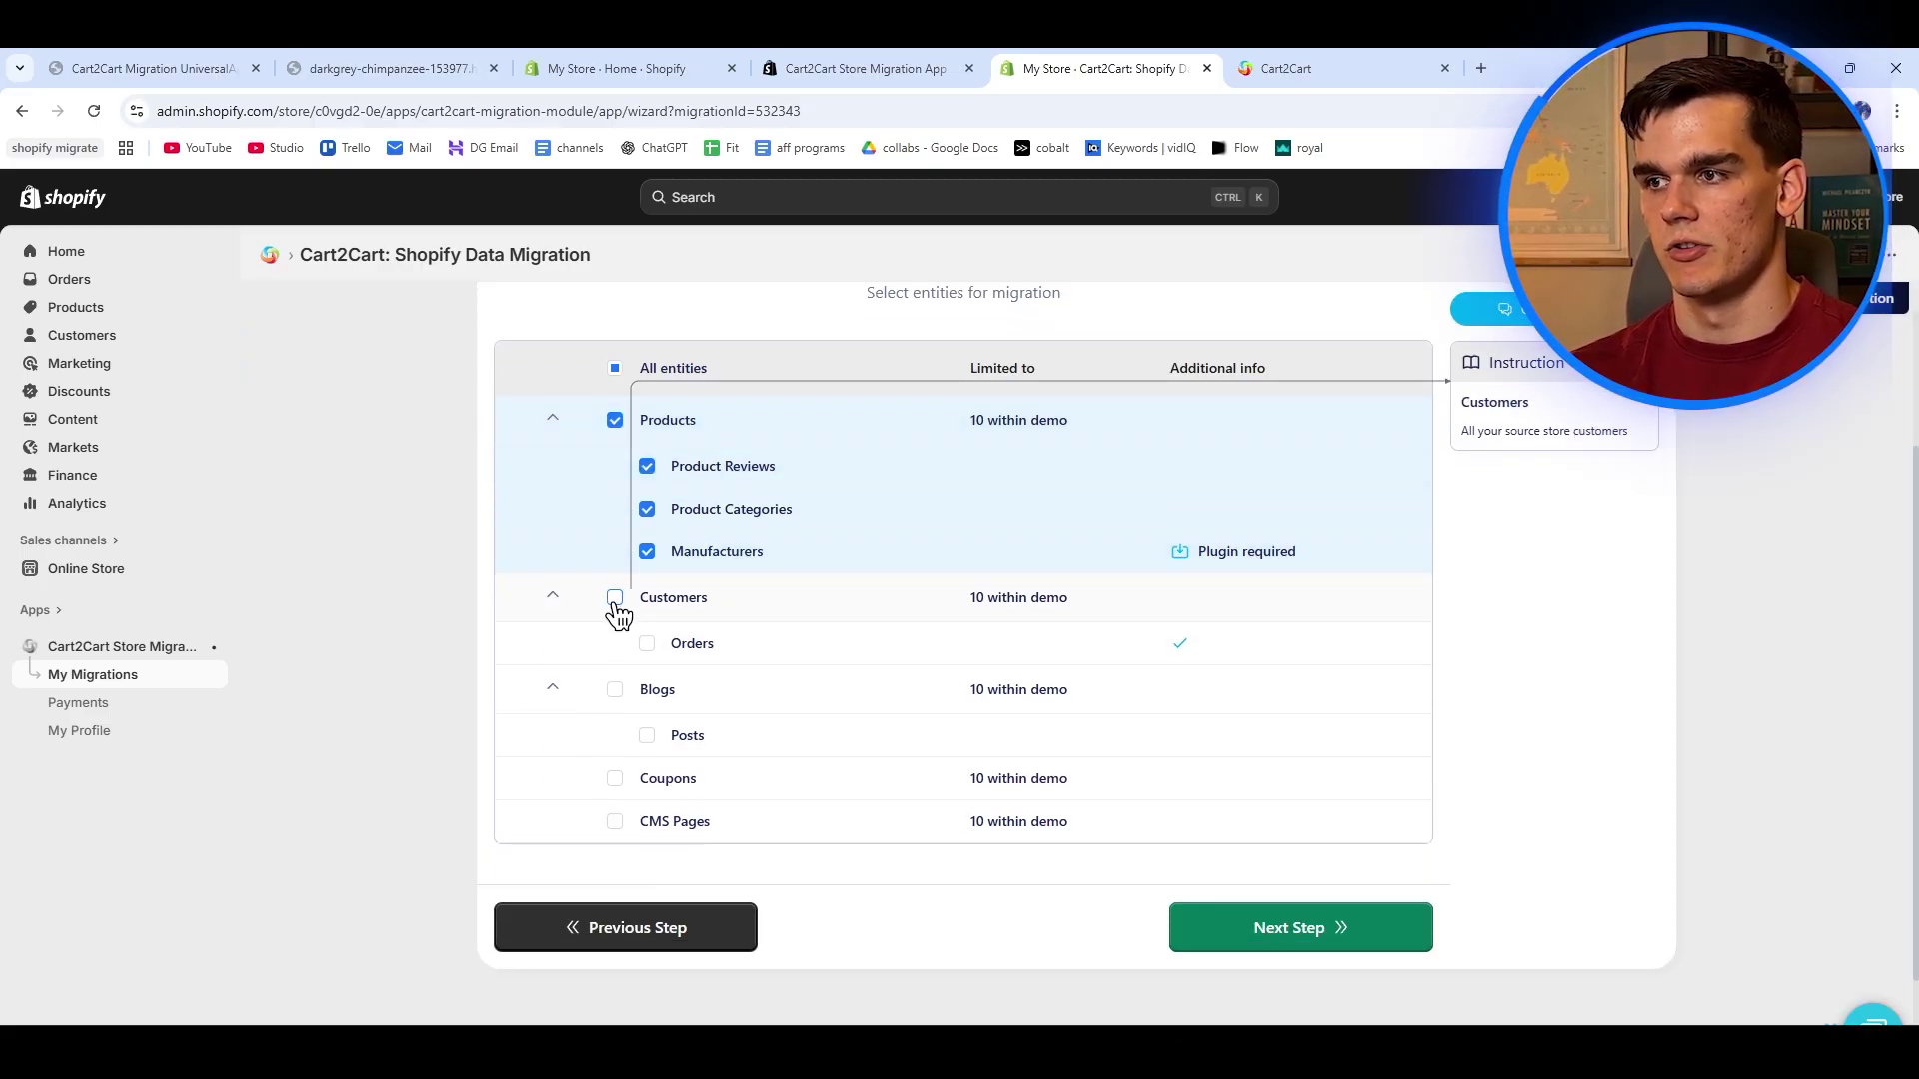
left_click(615, 598)
left_click(610, 690)
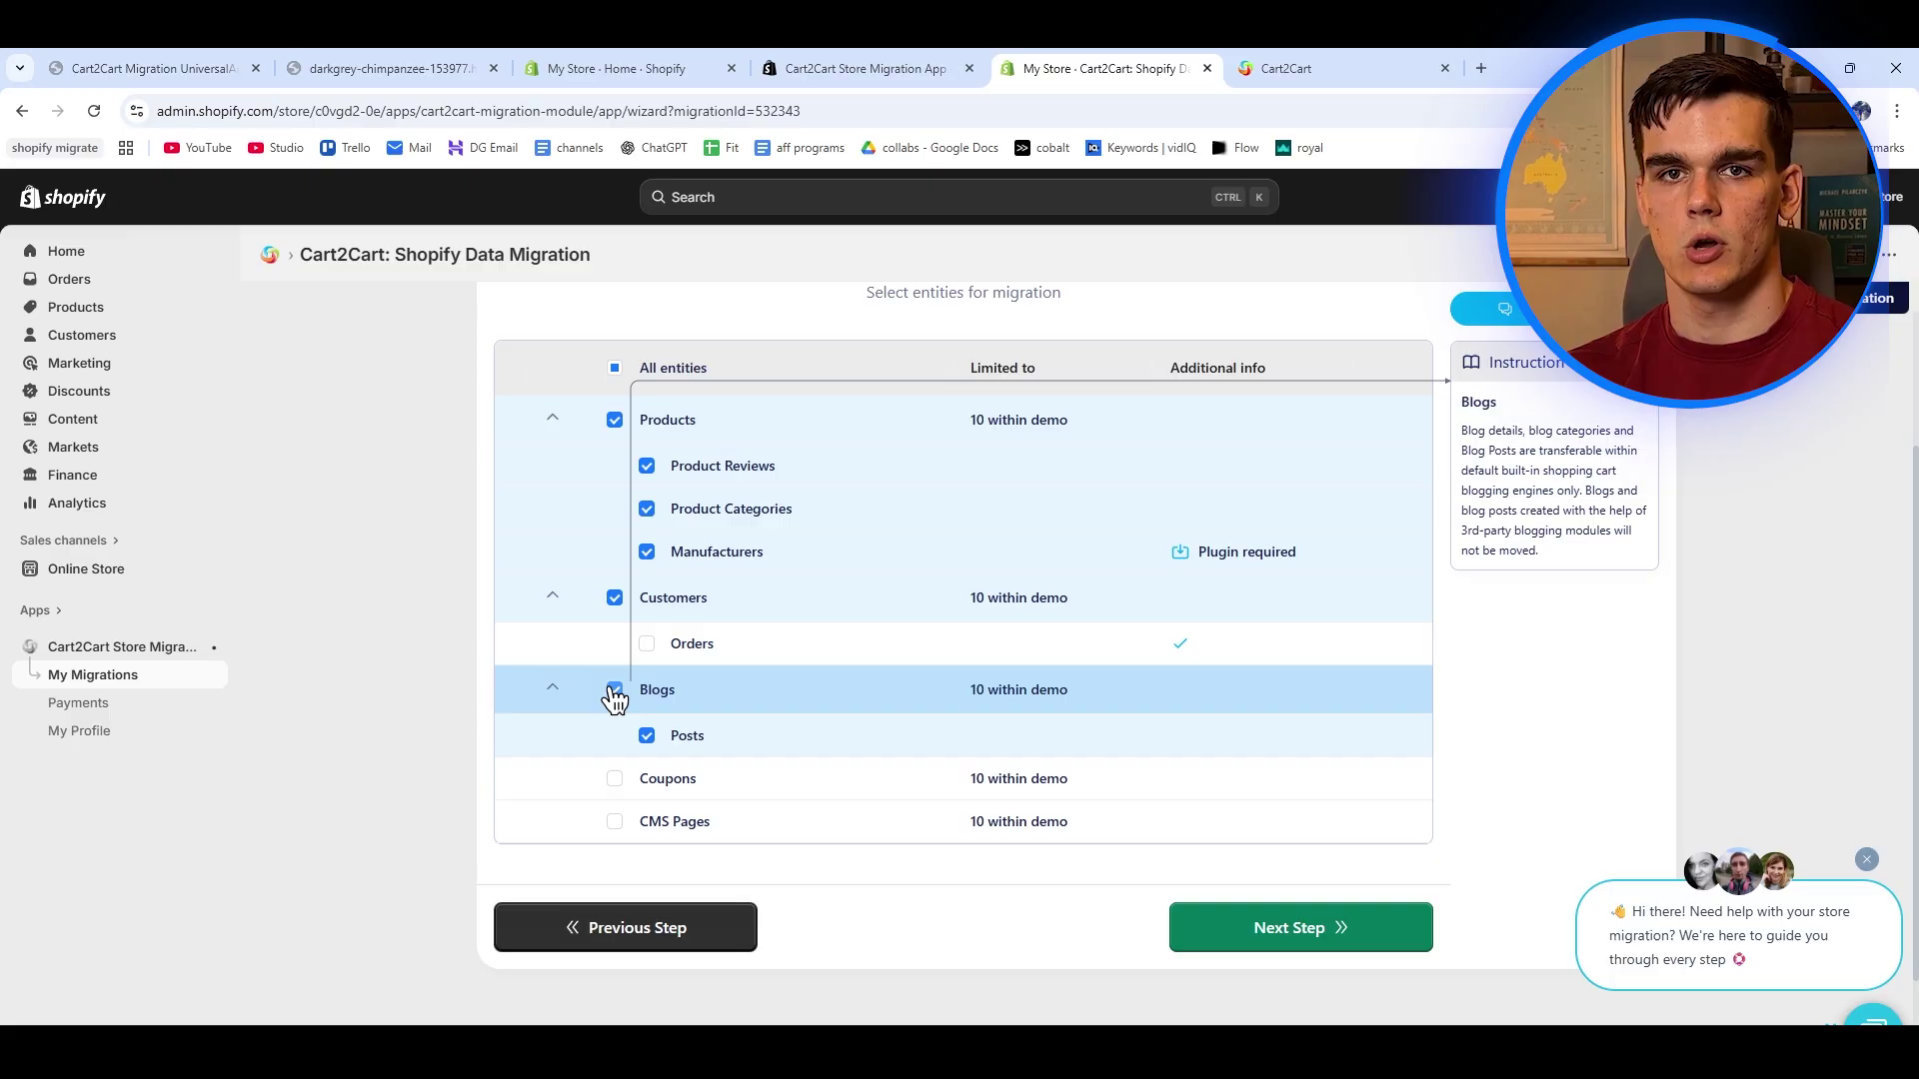
left_click(1284, 962)
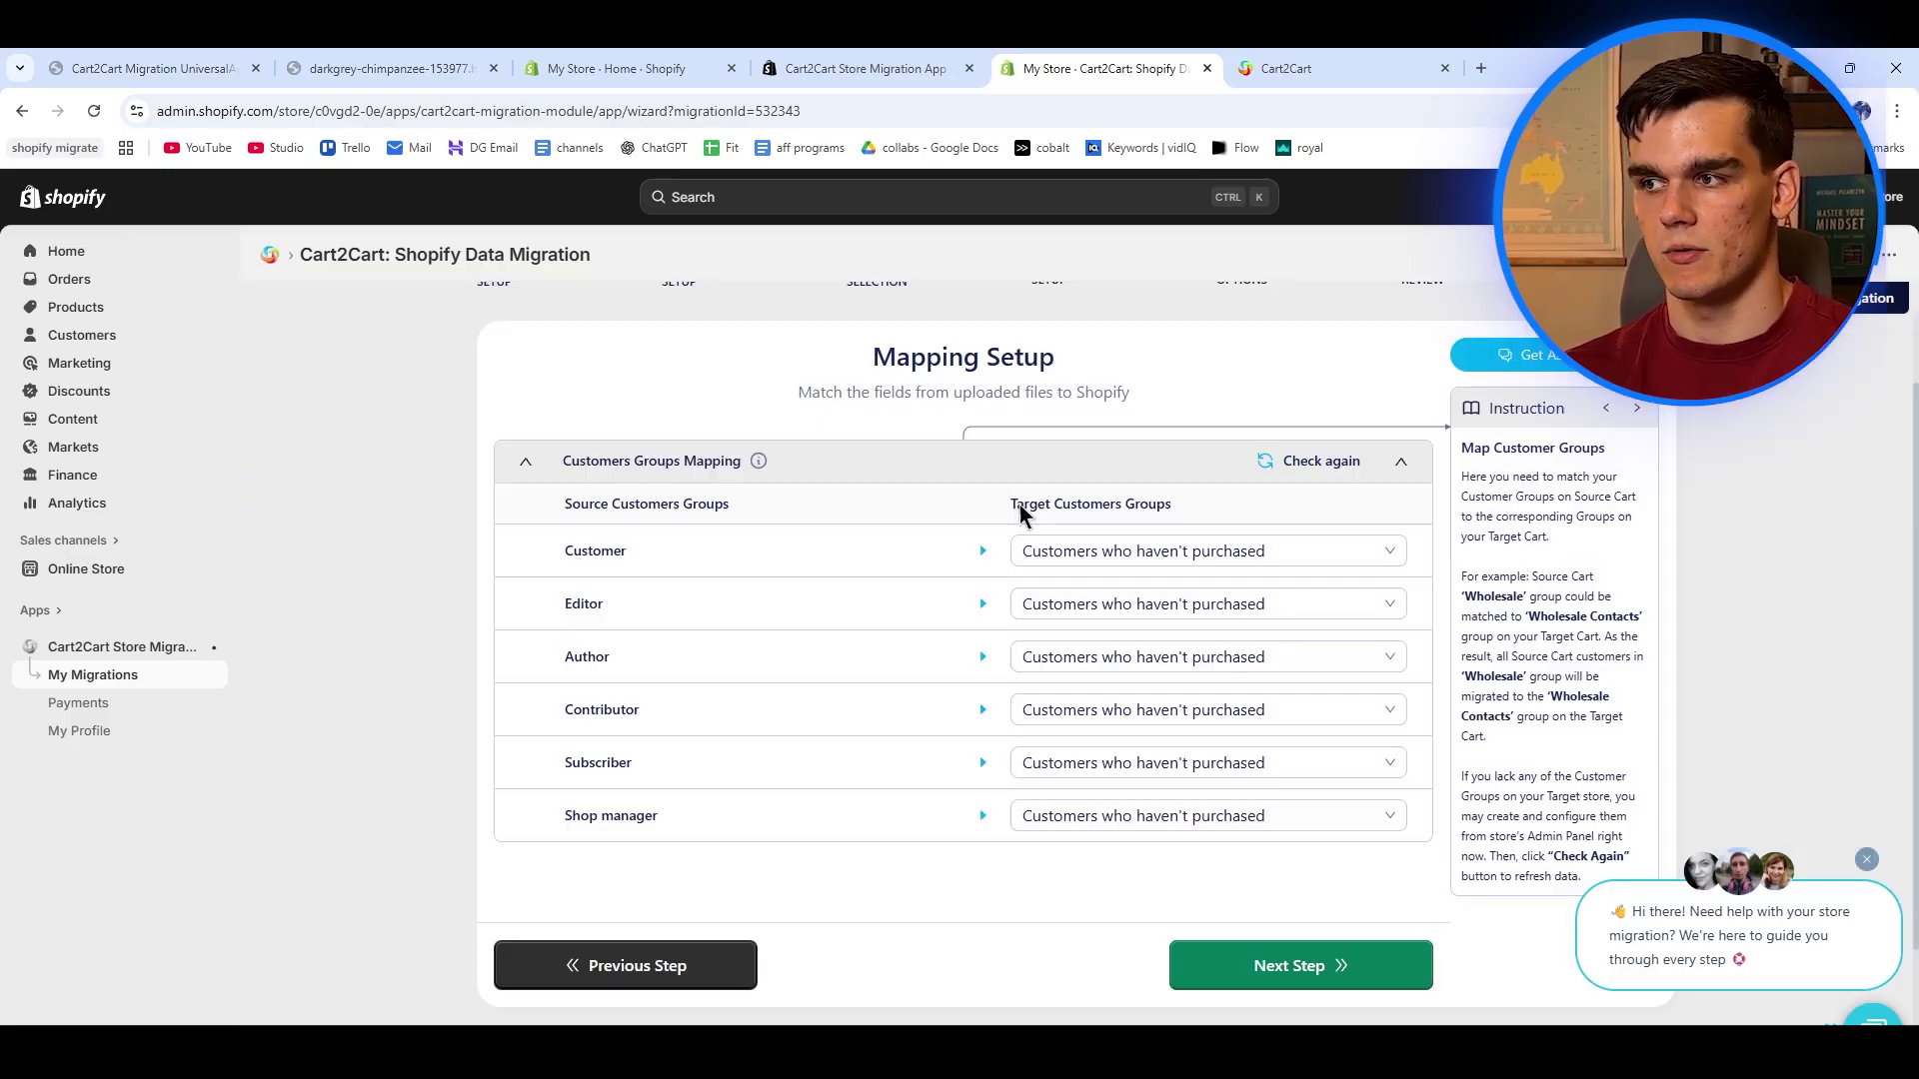
left_click(1260, 966)
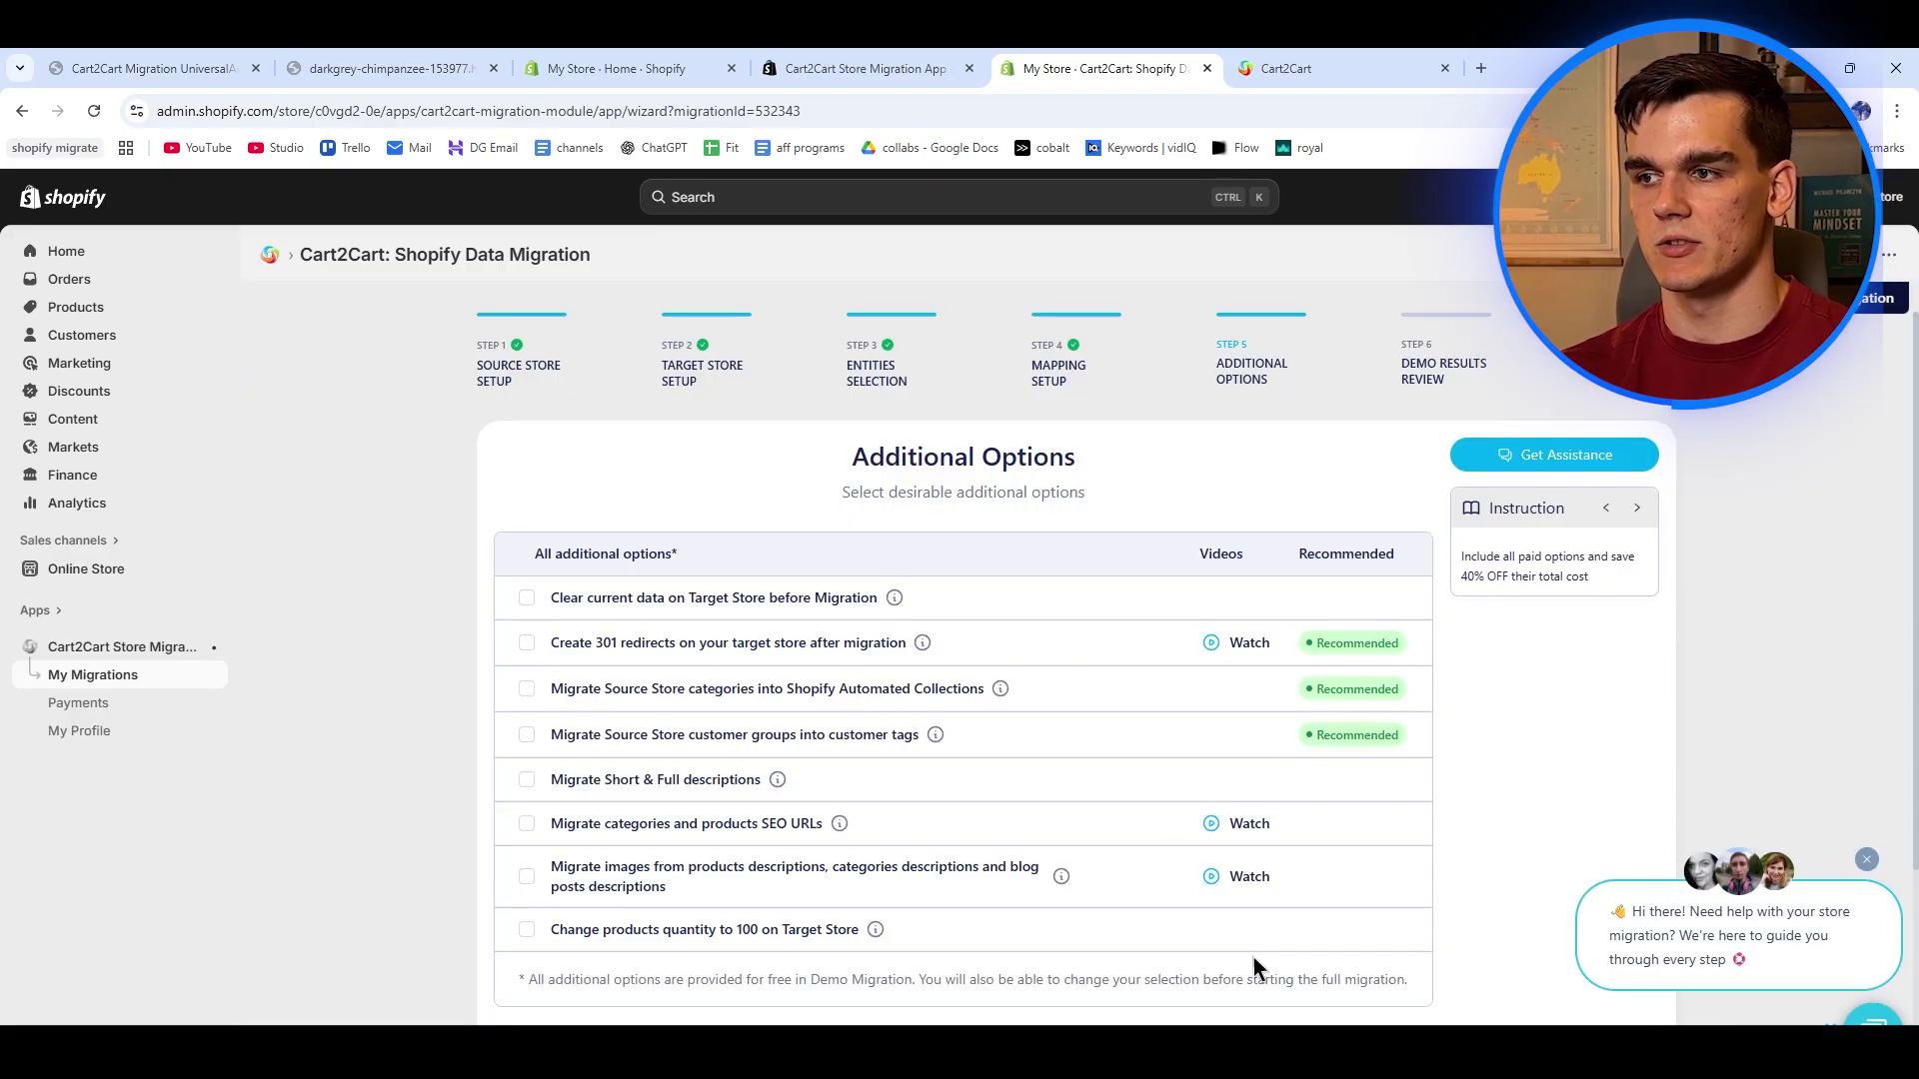
mouse_move(569, 586)
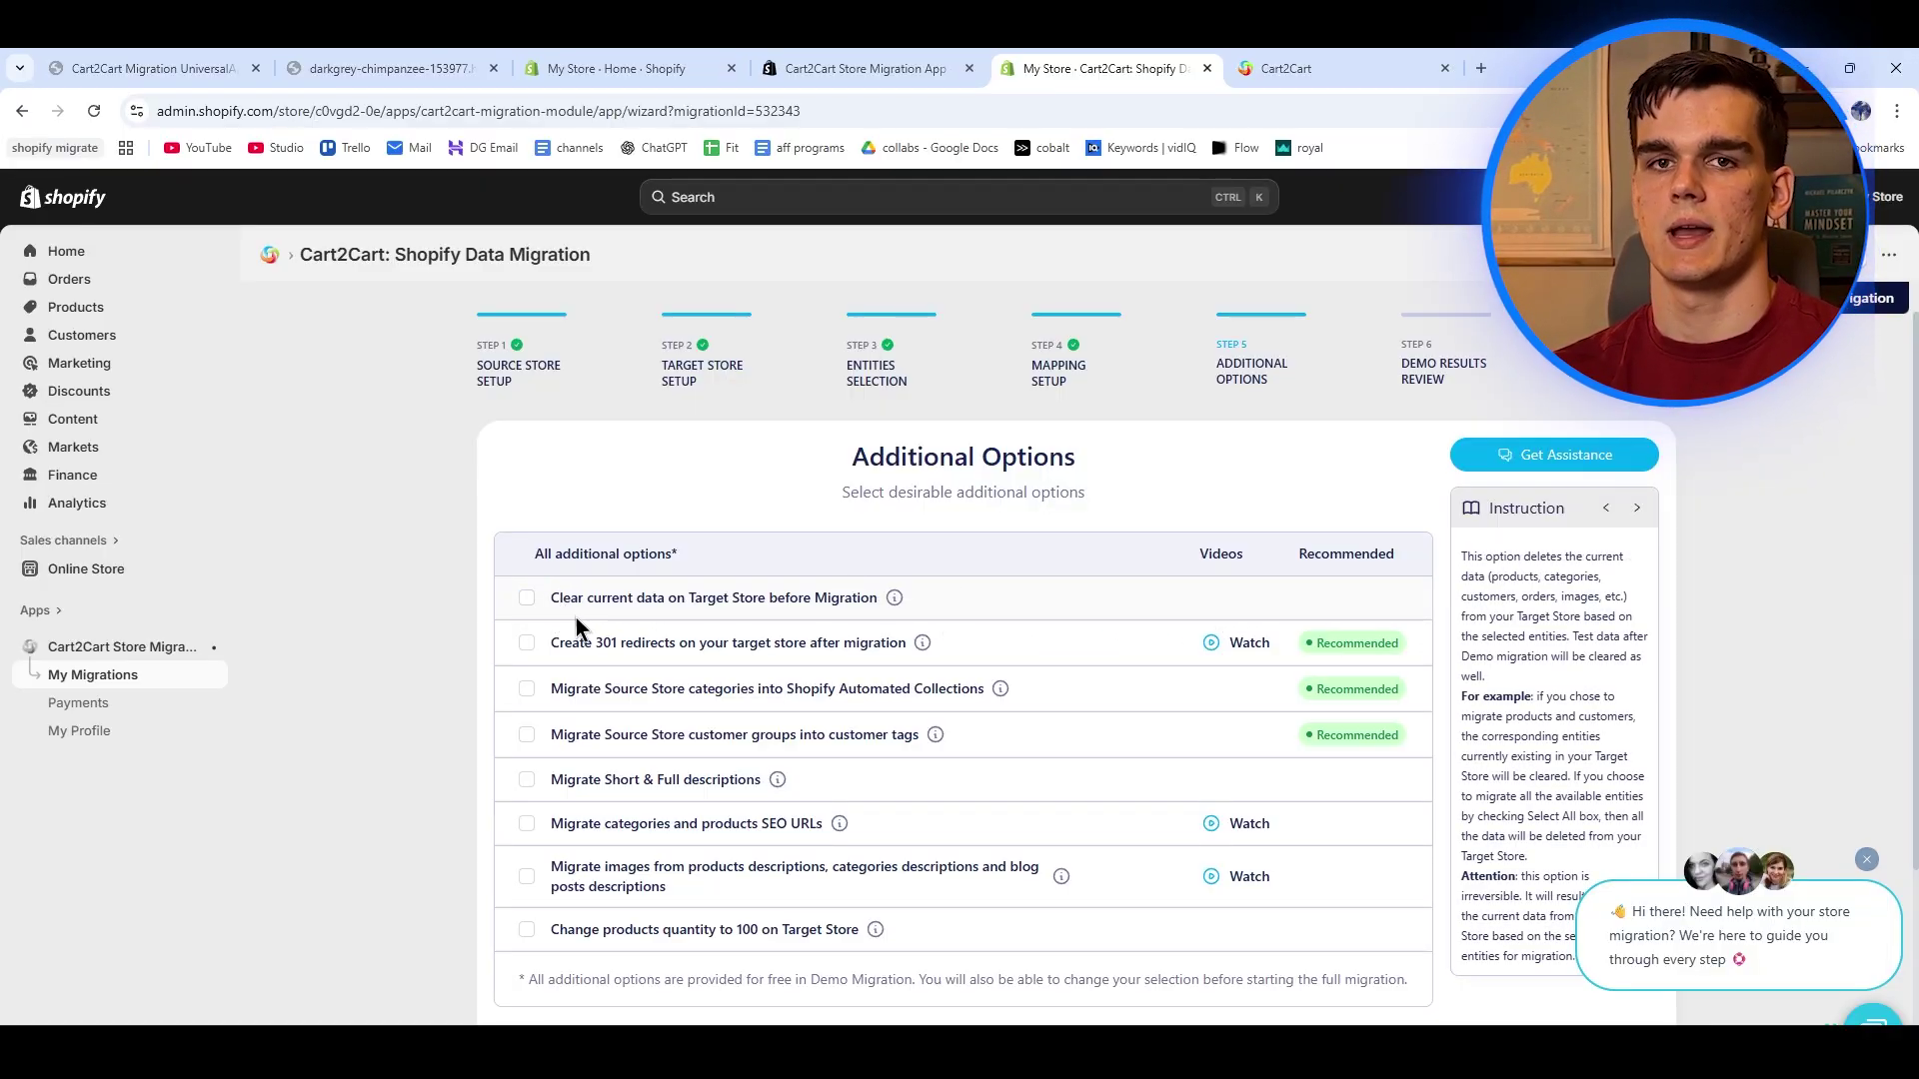
left_click(554, 605)
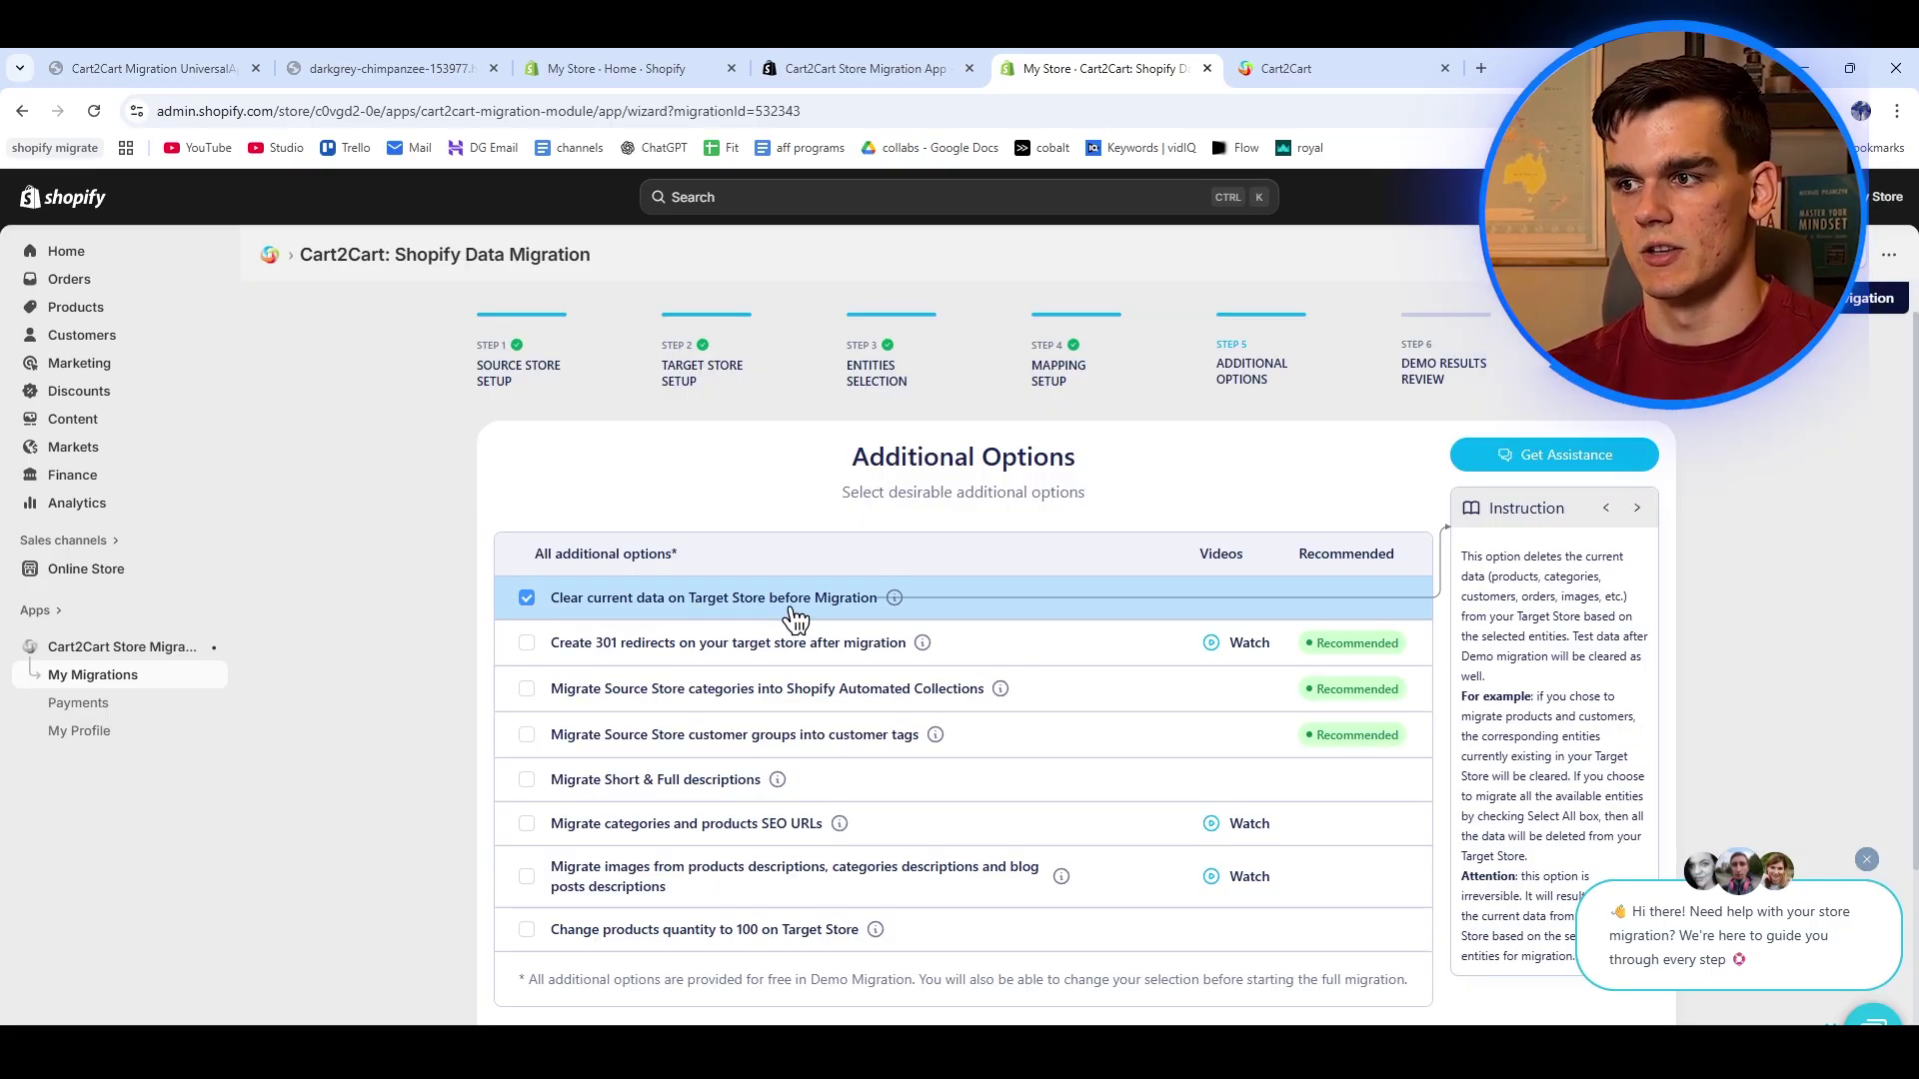
left_click(608, 66)
left_click(1105, 68)
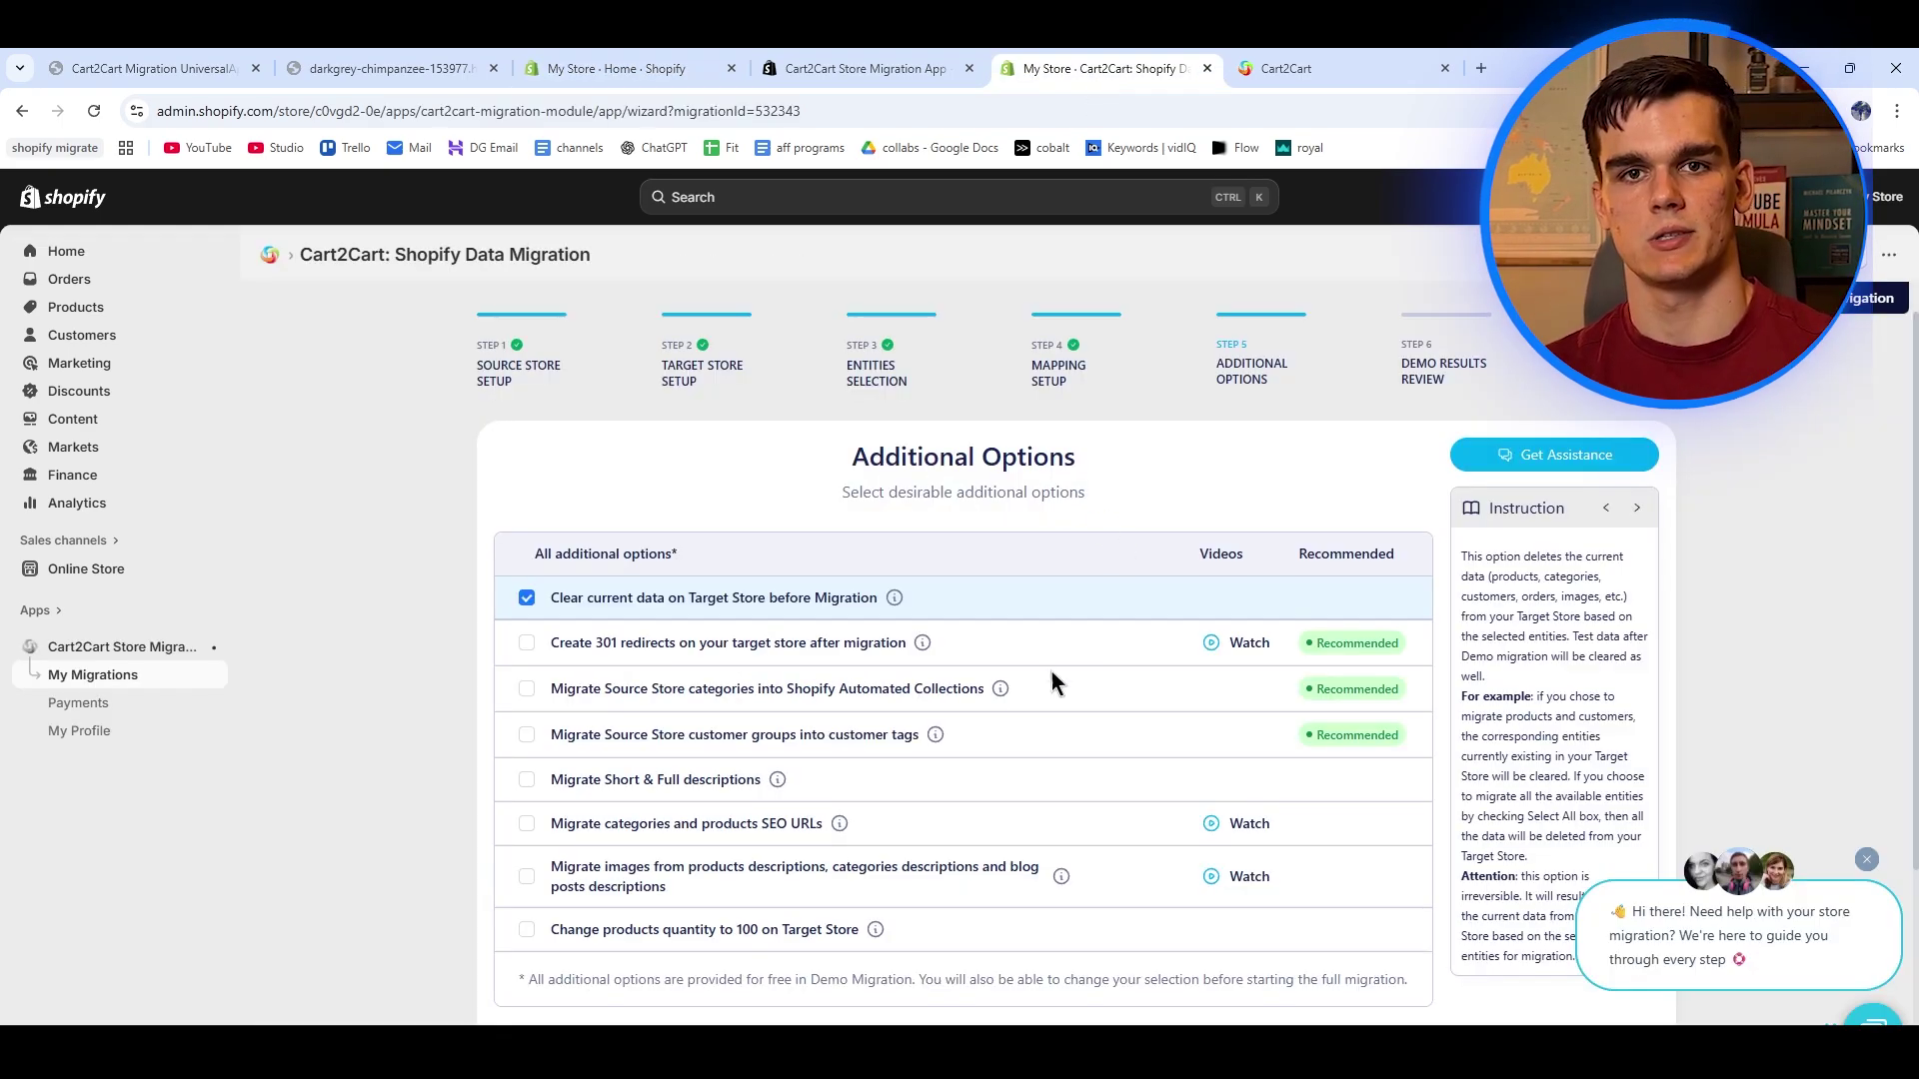
left_click(527, 598)
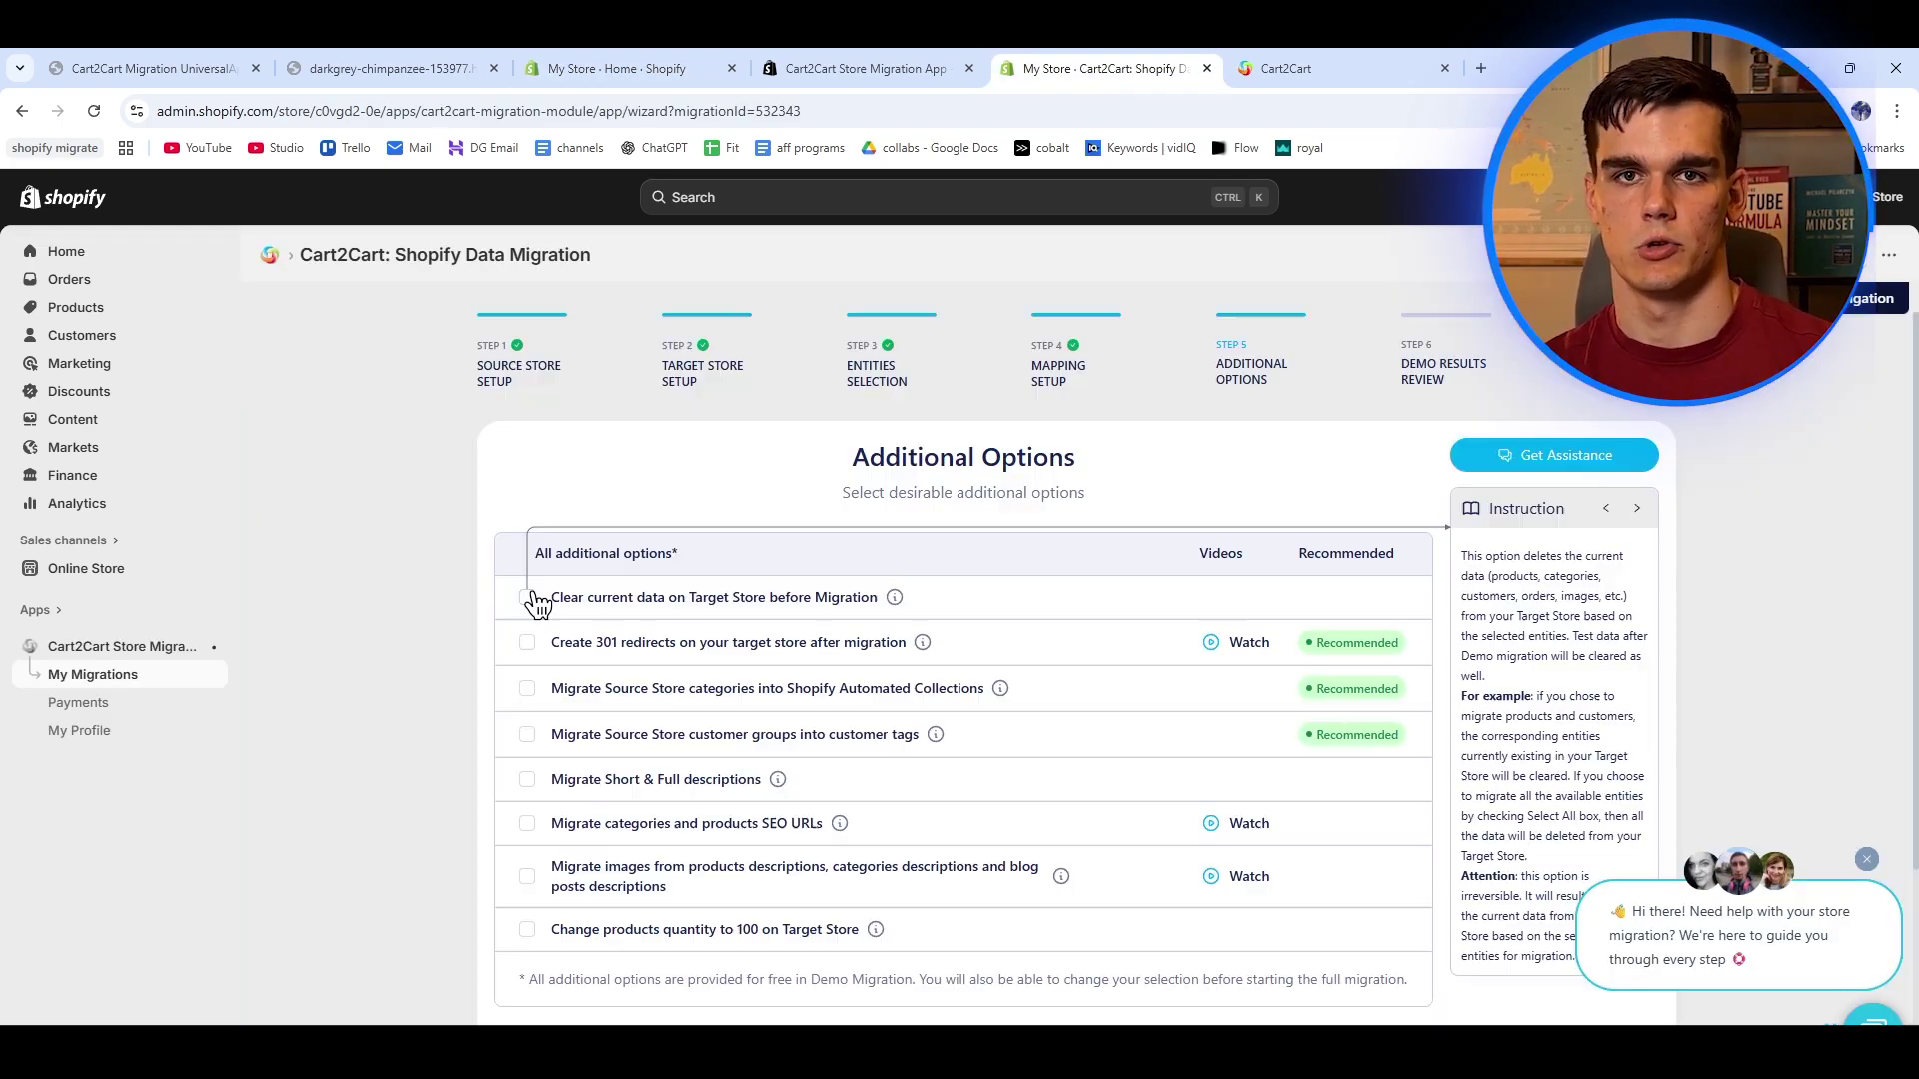
Enable 301 redirects, categories into Automated Collections and customer groups into customer tags, and start the demo migration.
left_click(527, 734)
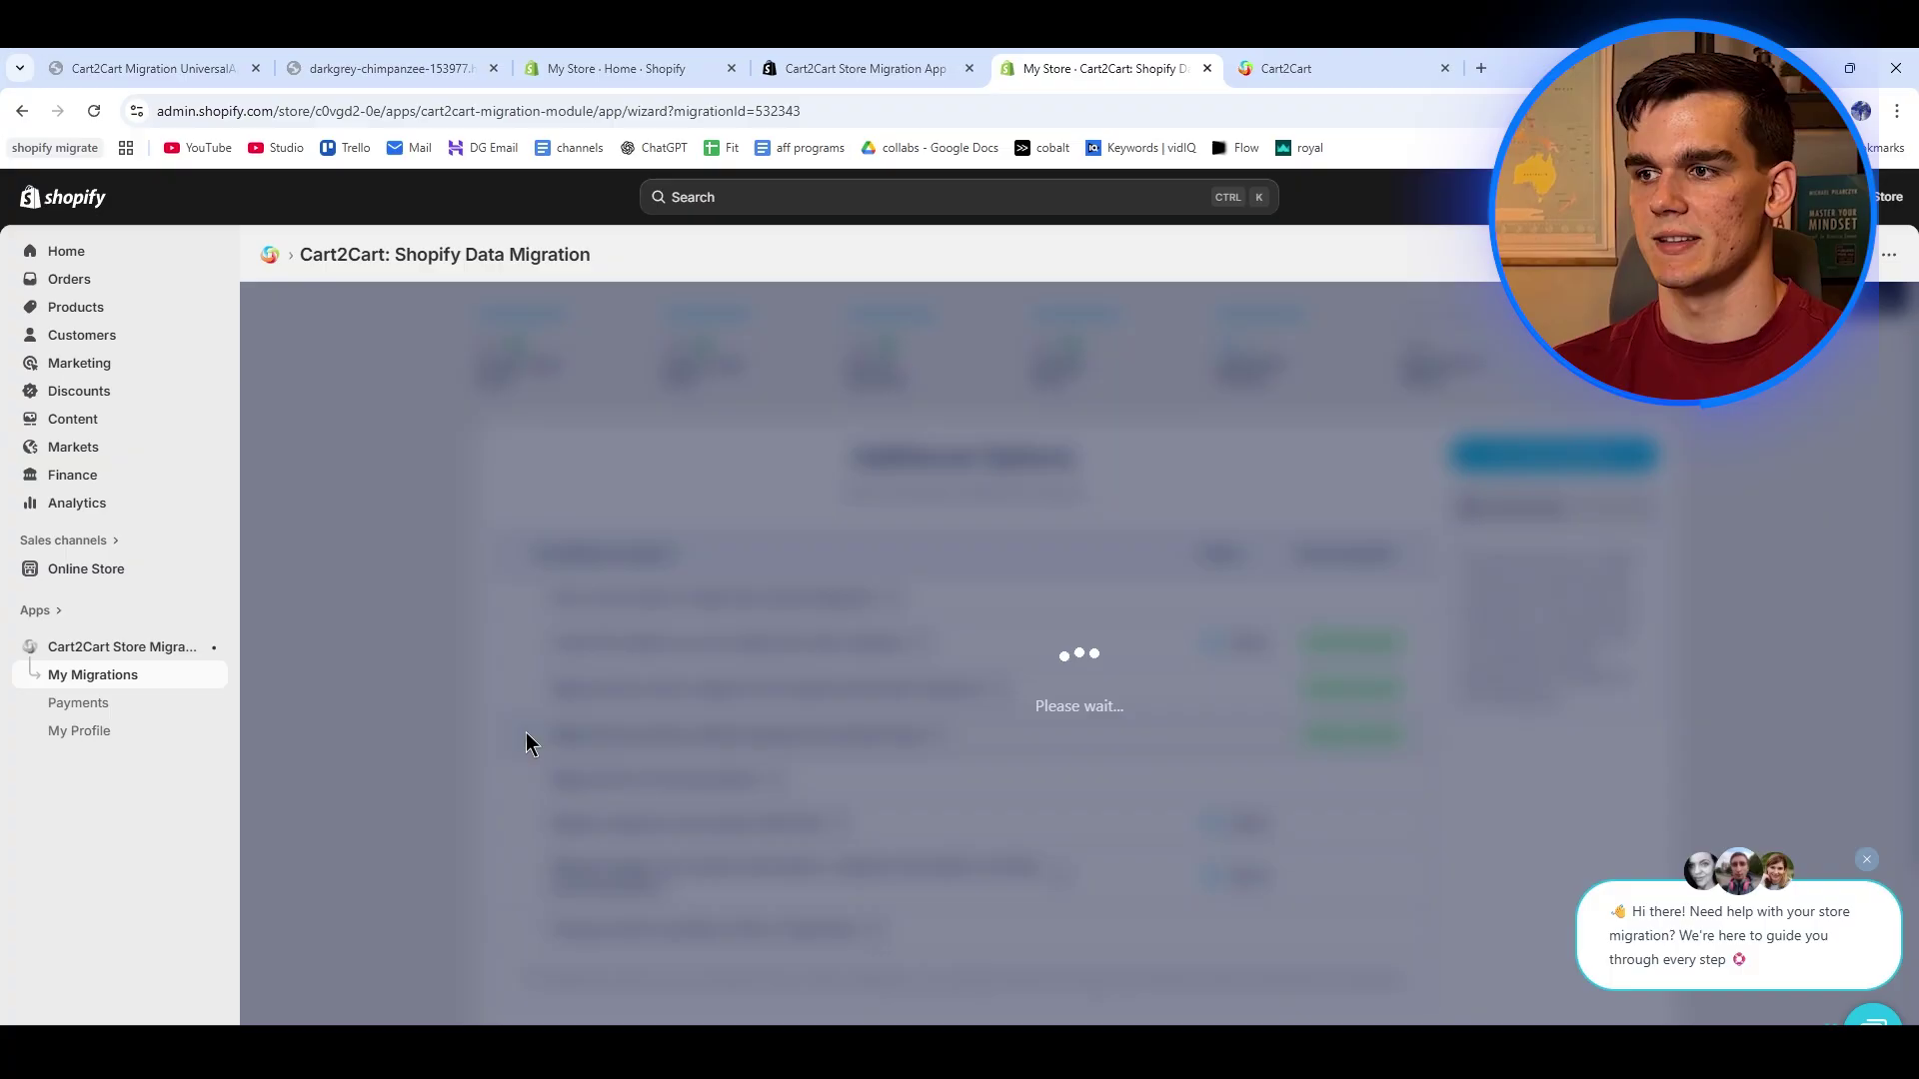
left_click(527, 689)
left_click(527, 644)
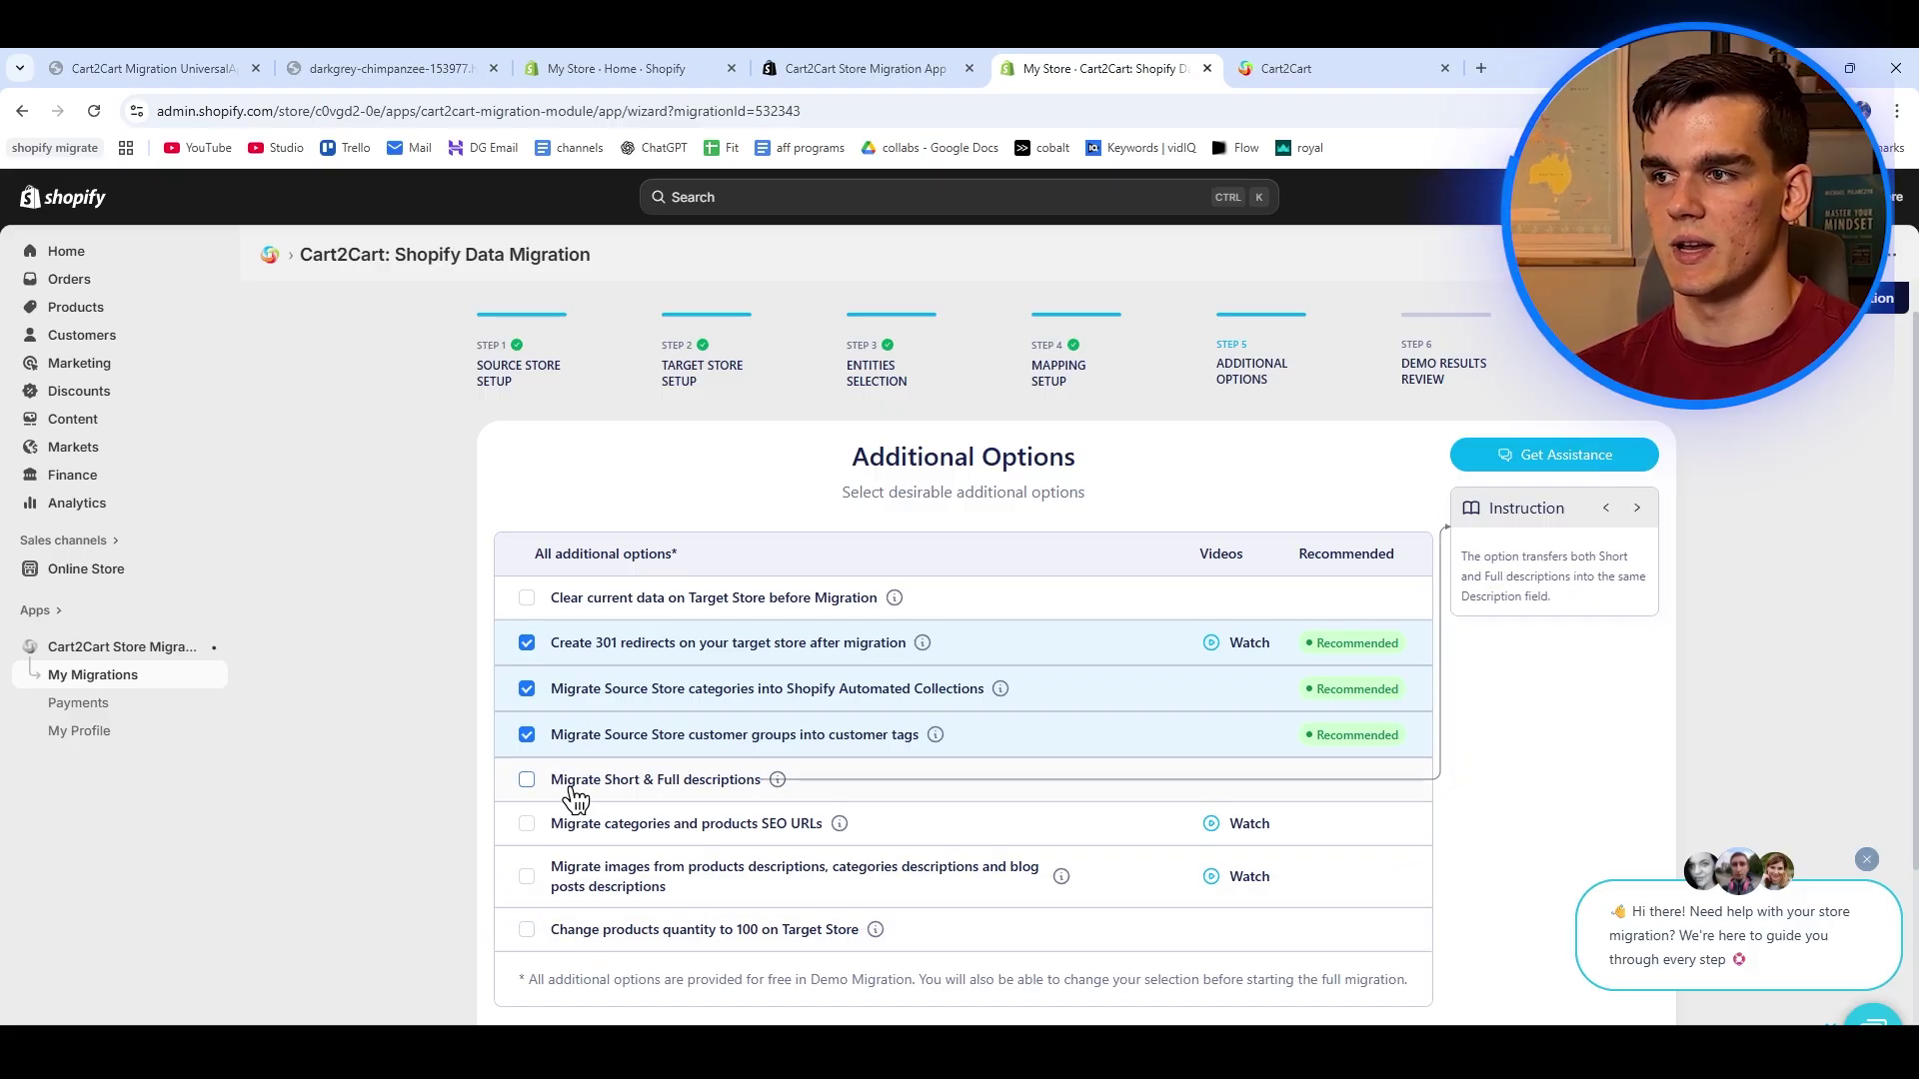
scroll(573, 794, "down", 1)
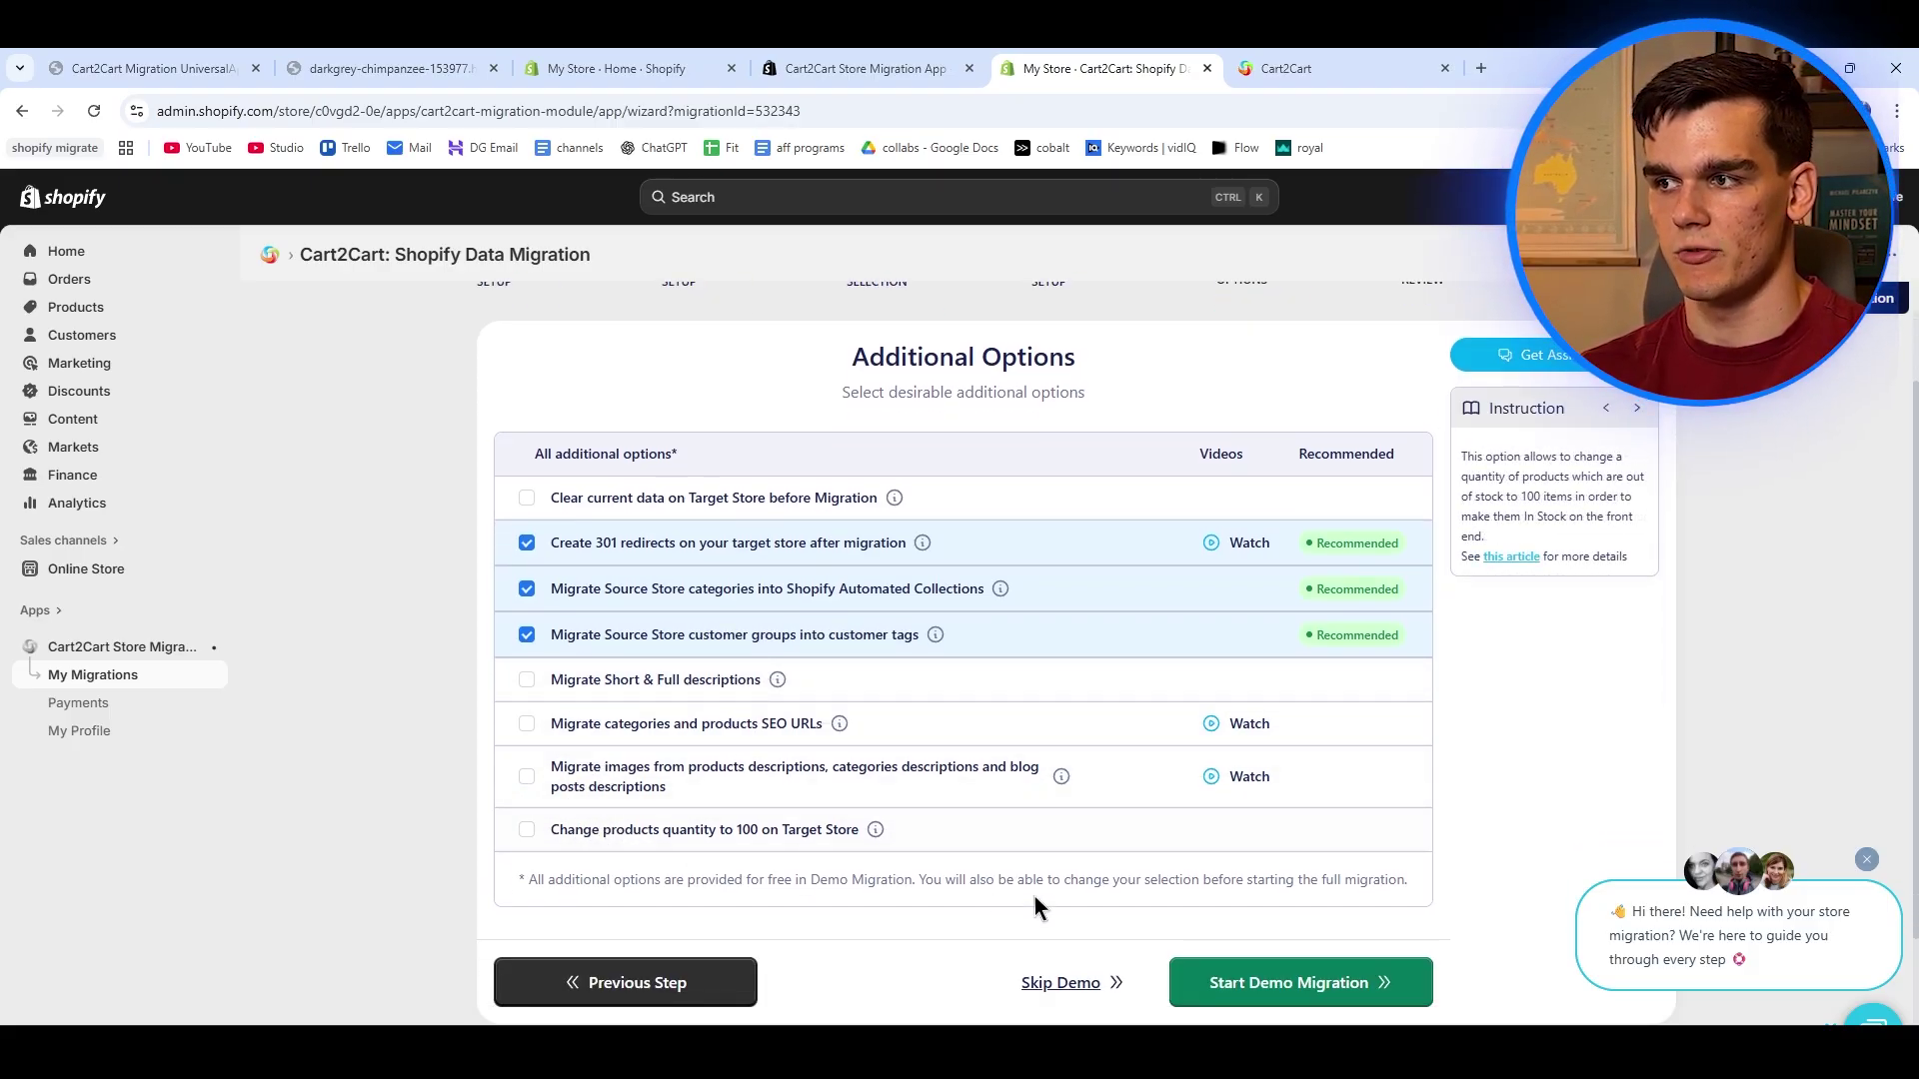
left_click(1299, 1005)
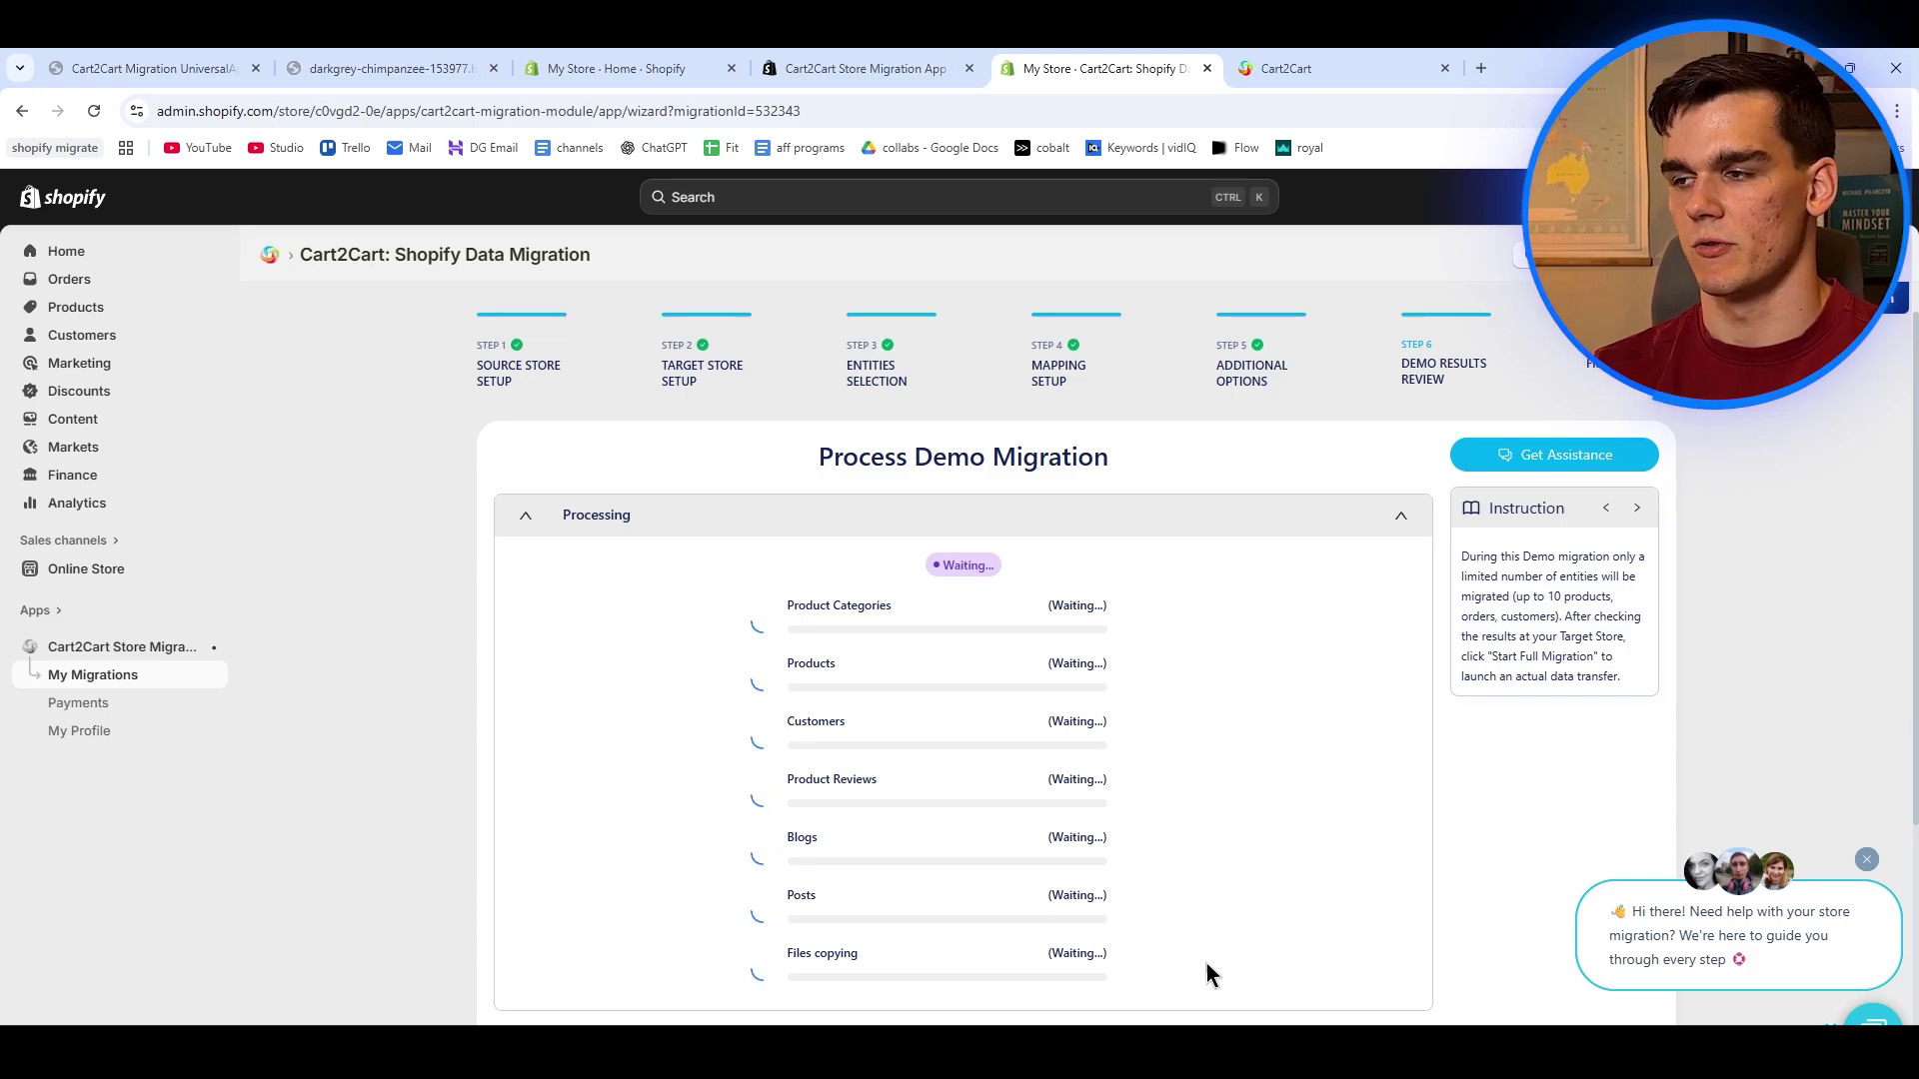
Review the demo migration results, including the reviews download and the source and target product links.
scroll(1185, 944, "down", 1)
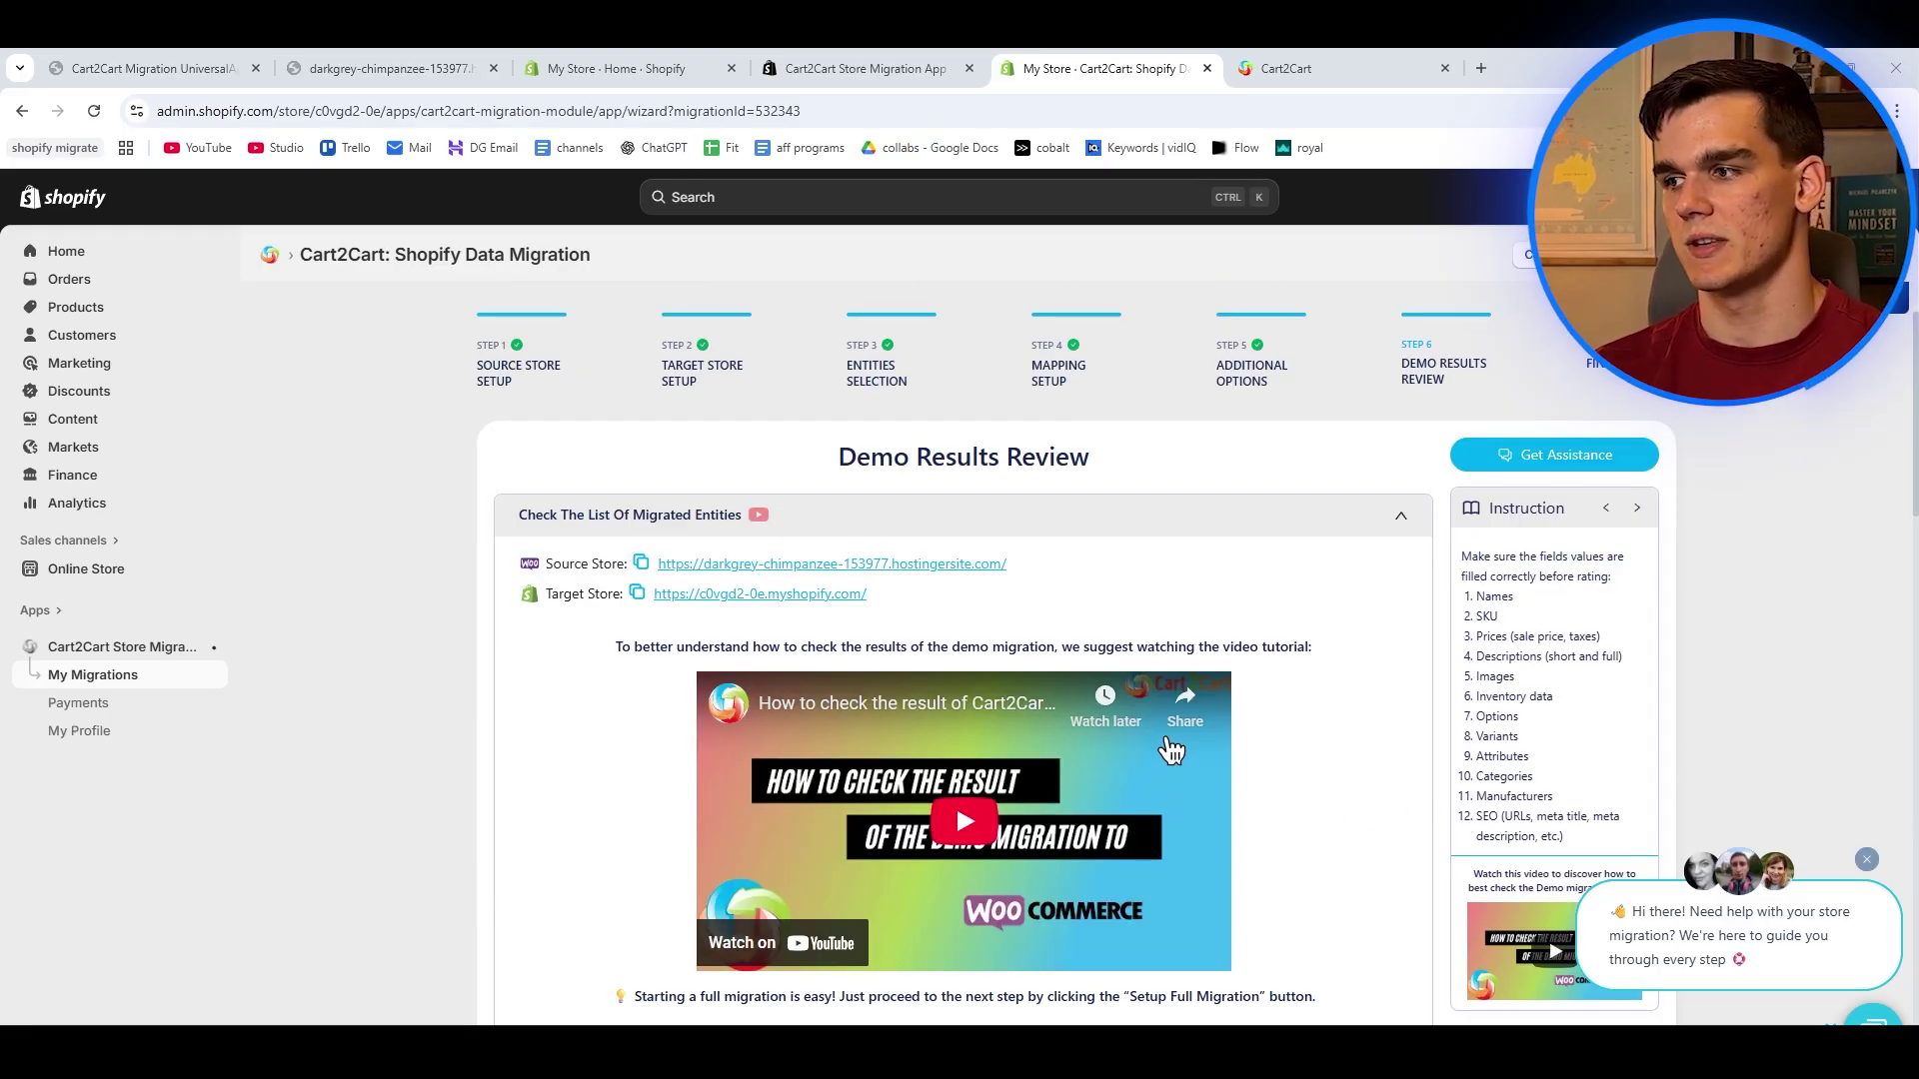
scroll(1110, 675, "down", 2)
scroll(1096, 650, "down", 6)
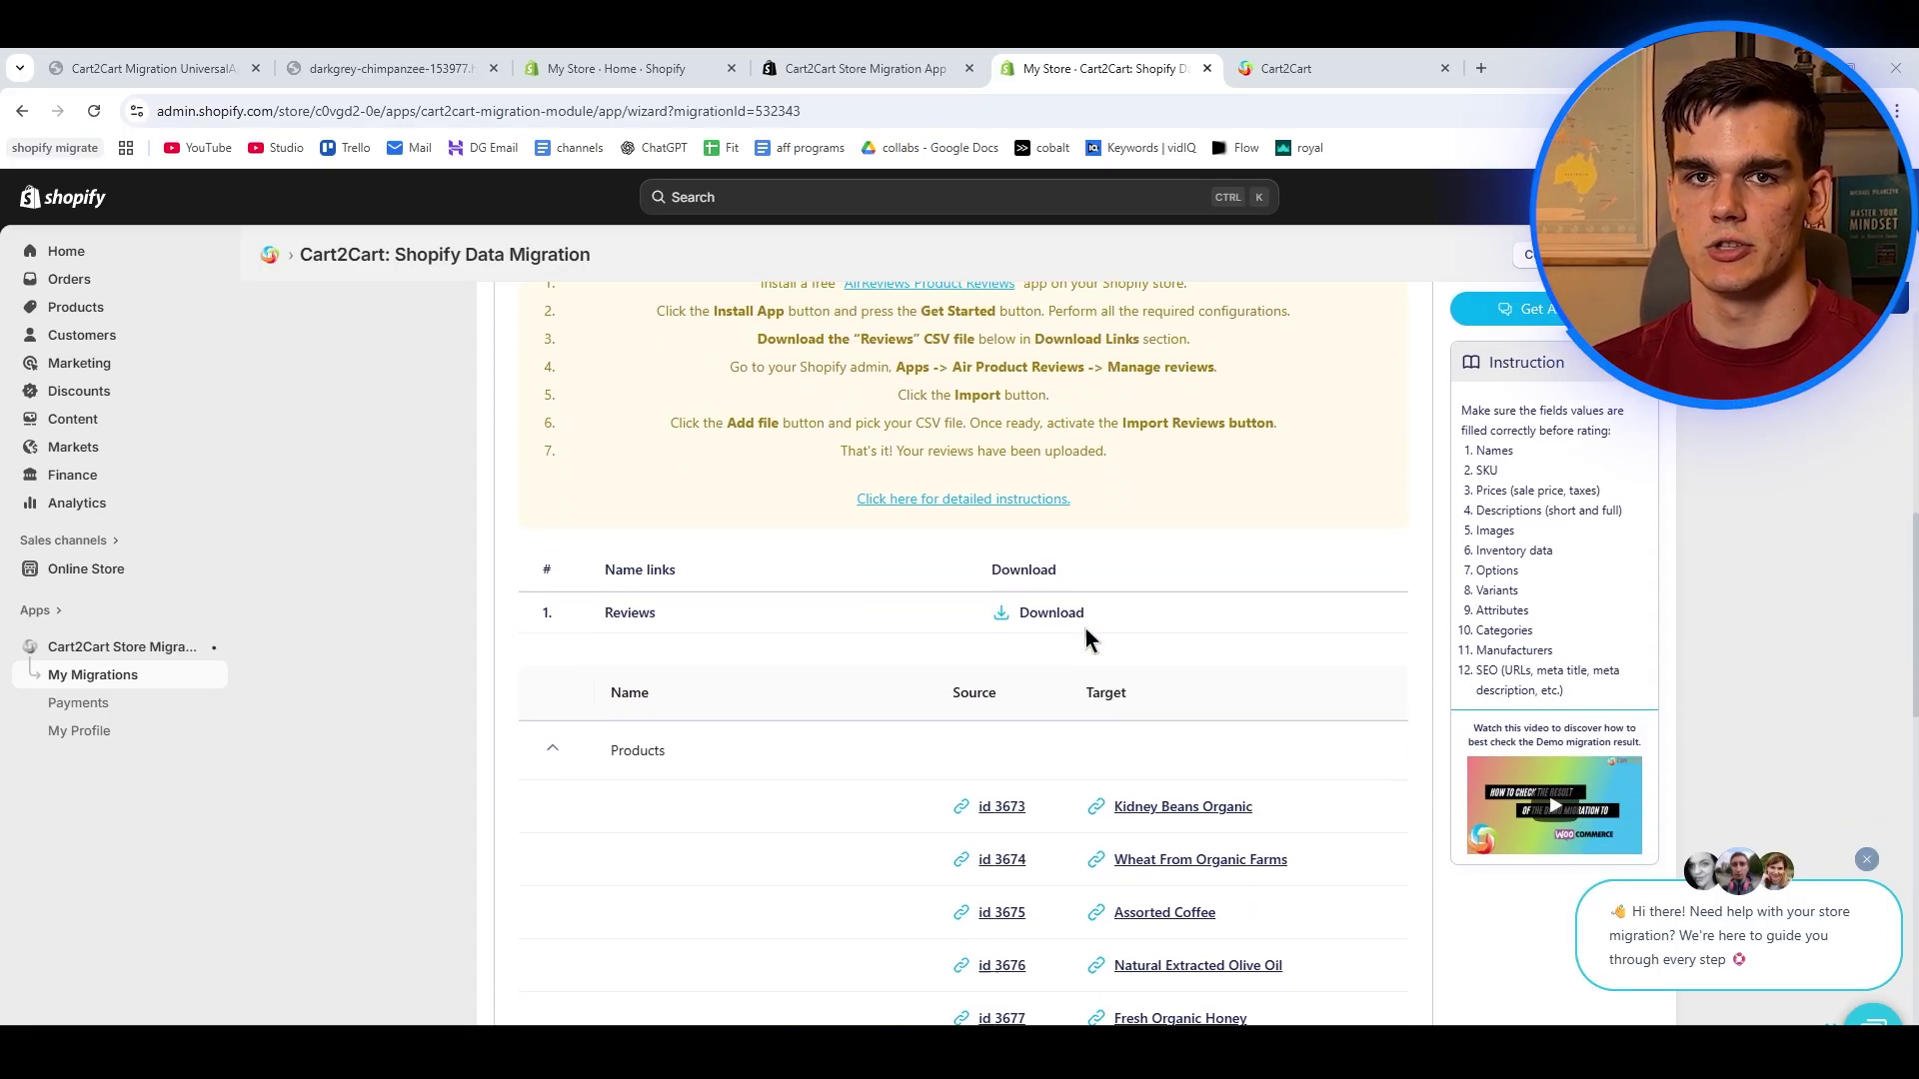
scroll(987, 659, "down", 1)
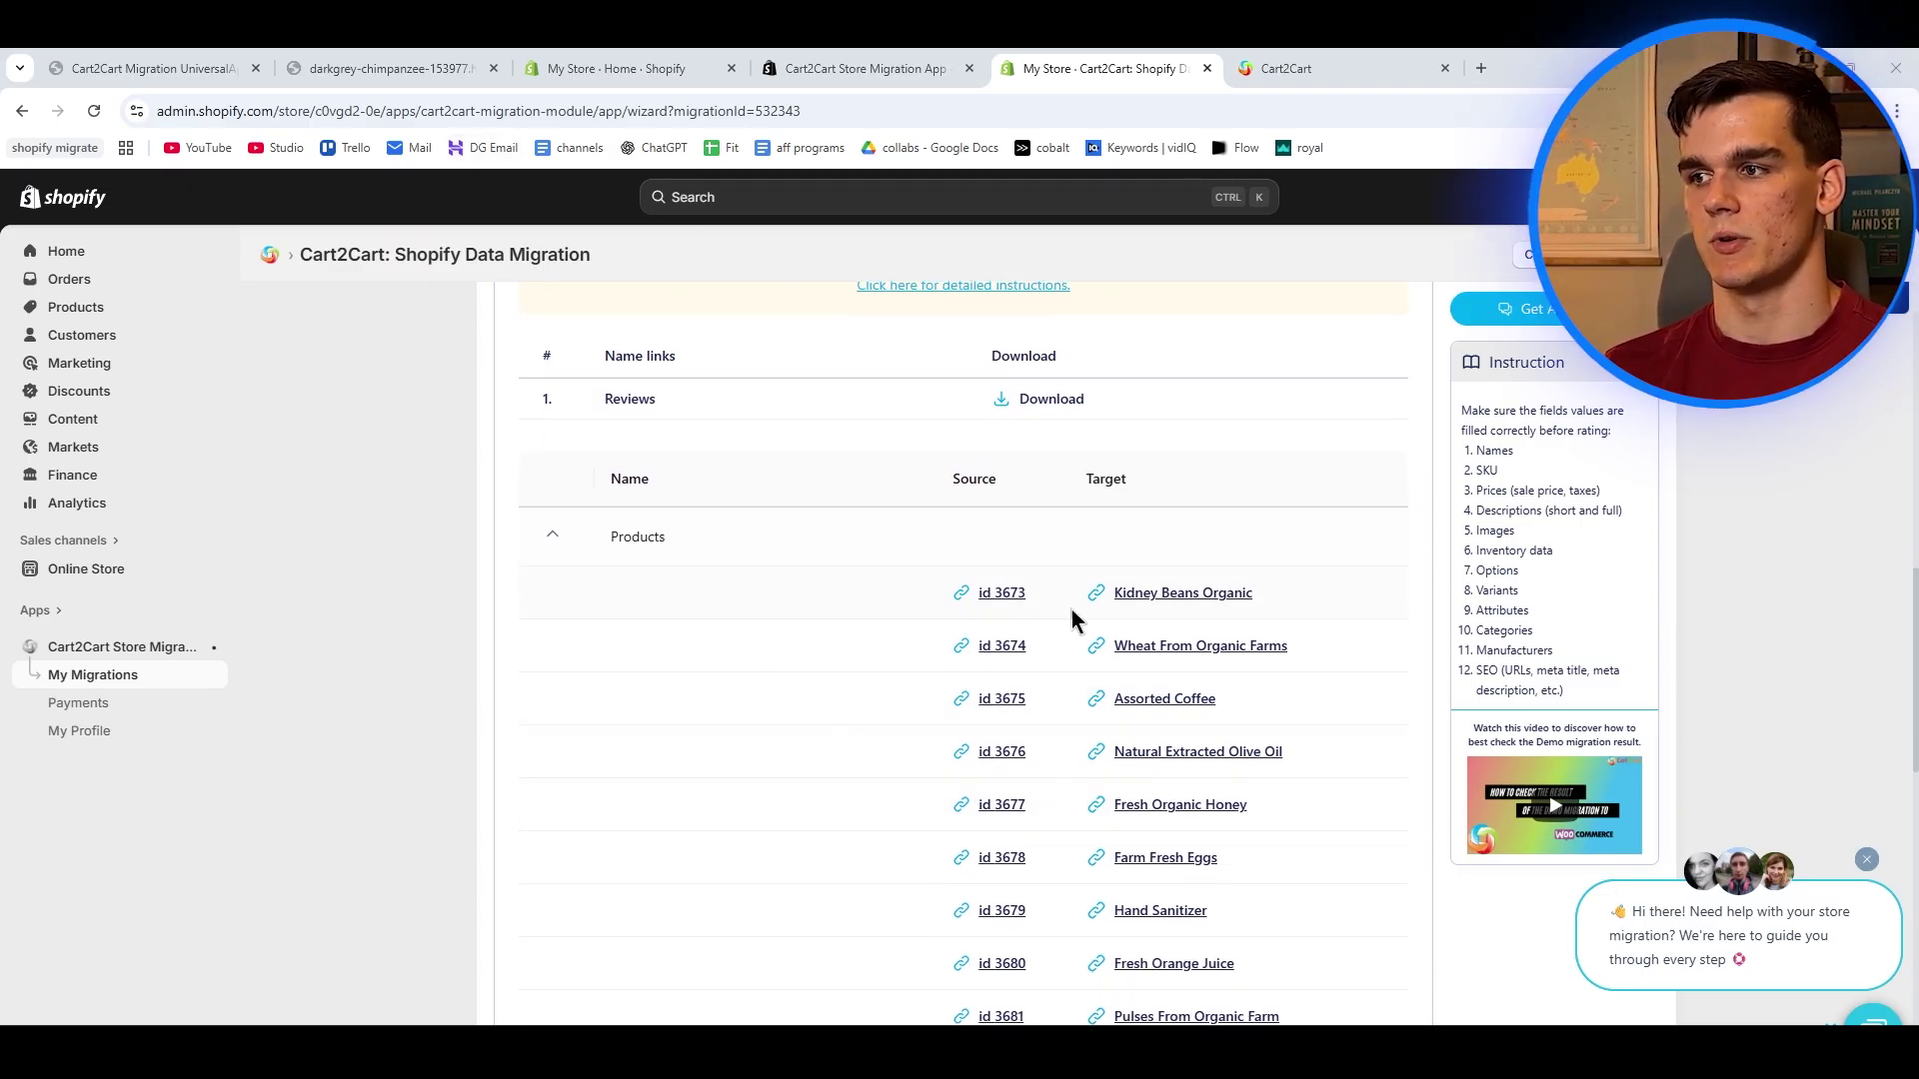
scroll(1143, 773, "down", 2)
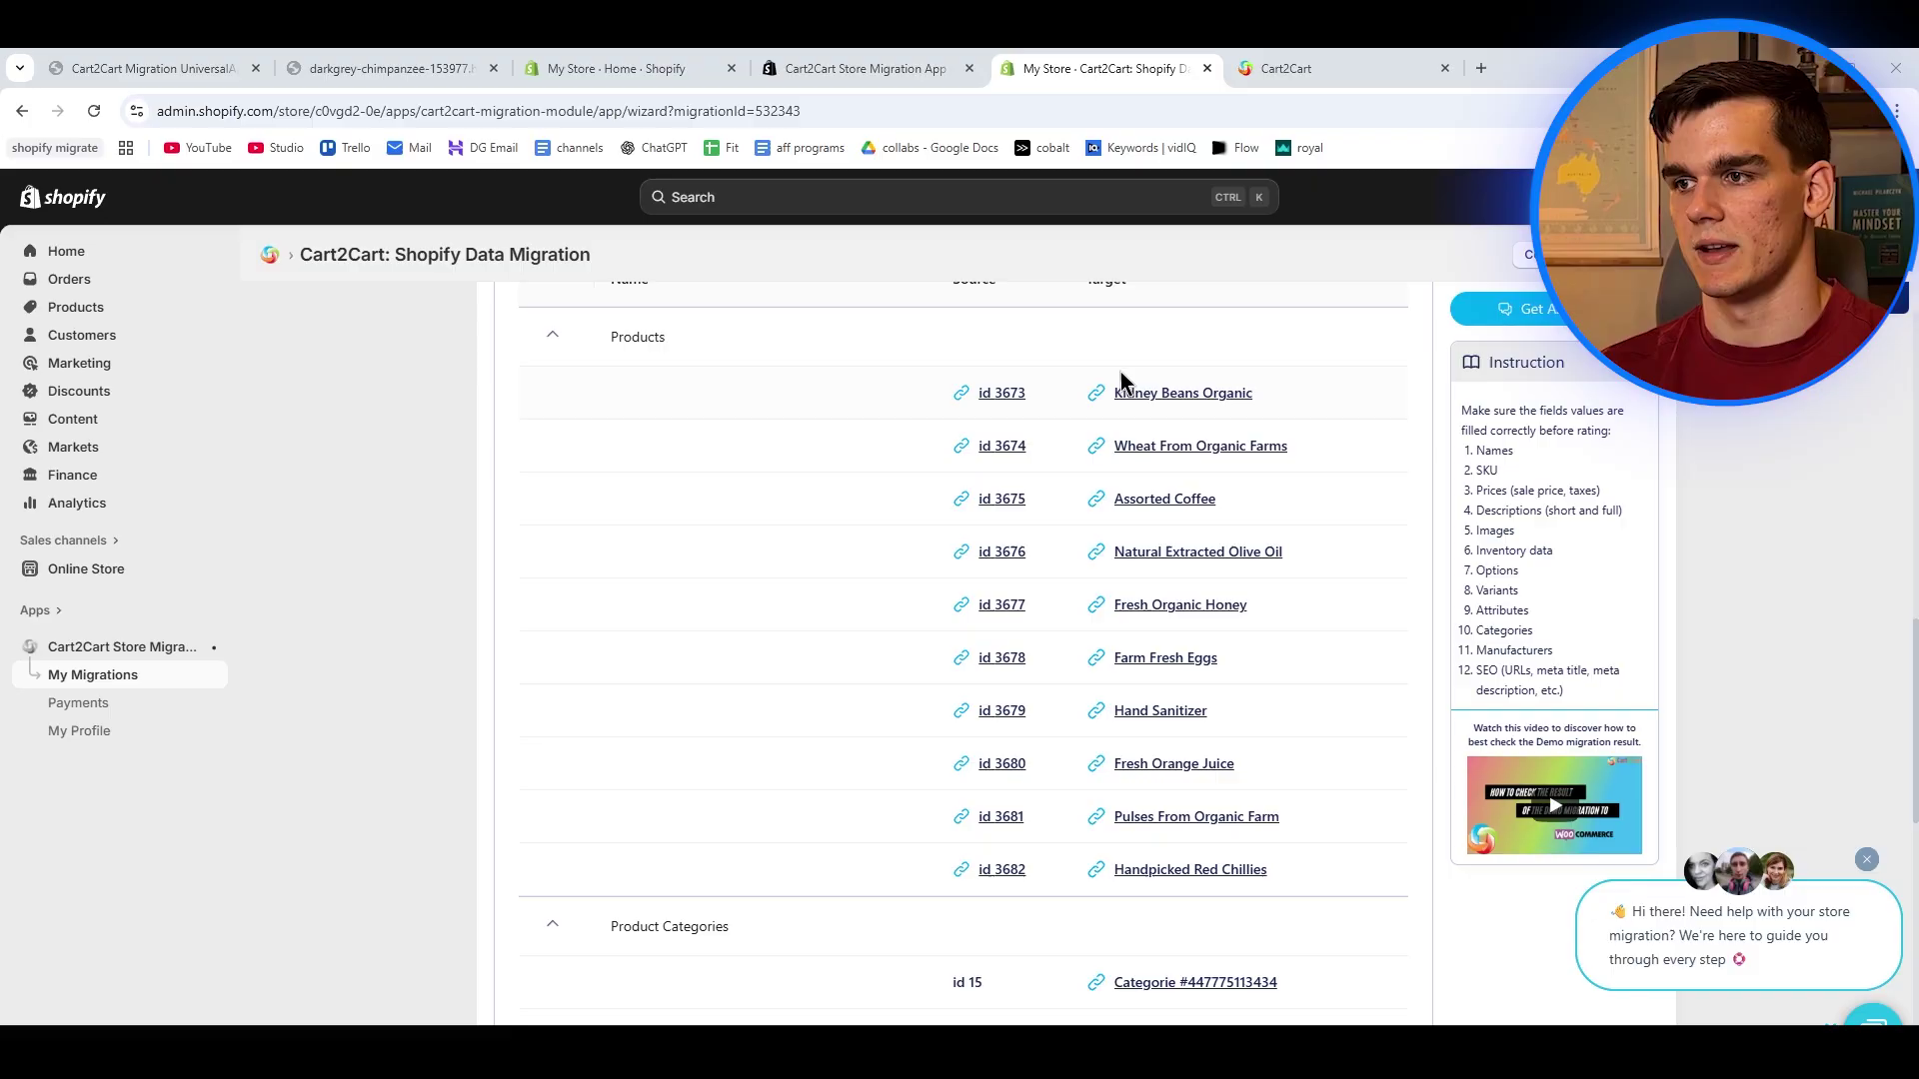
scroll(1109, 625, "up", 2)
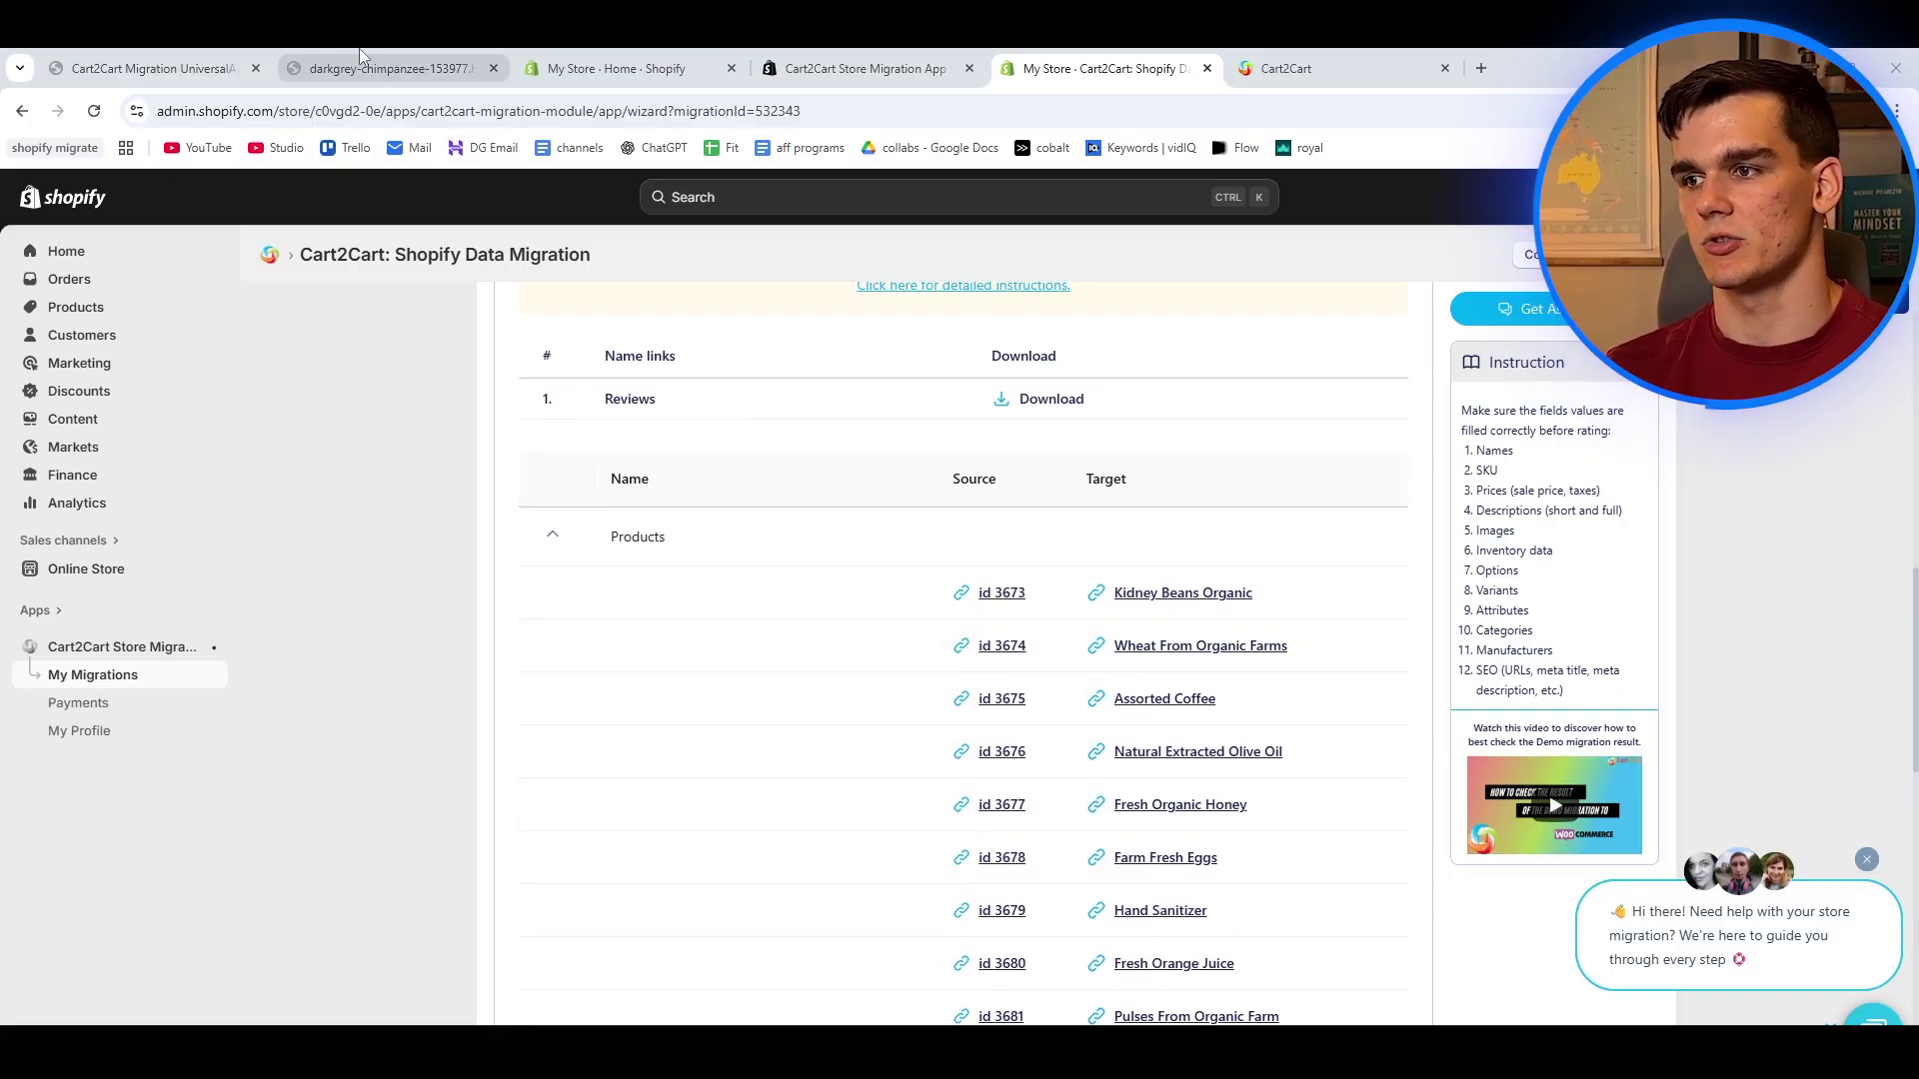
Compare the product list in the WooCommerce admin with the one in the Shopify admin.
left_click(150, 68)
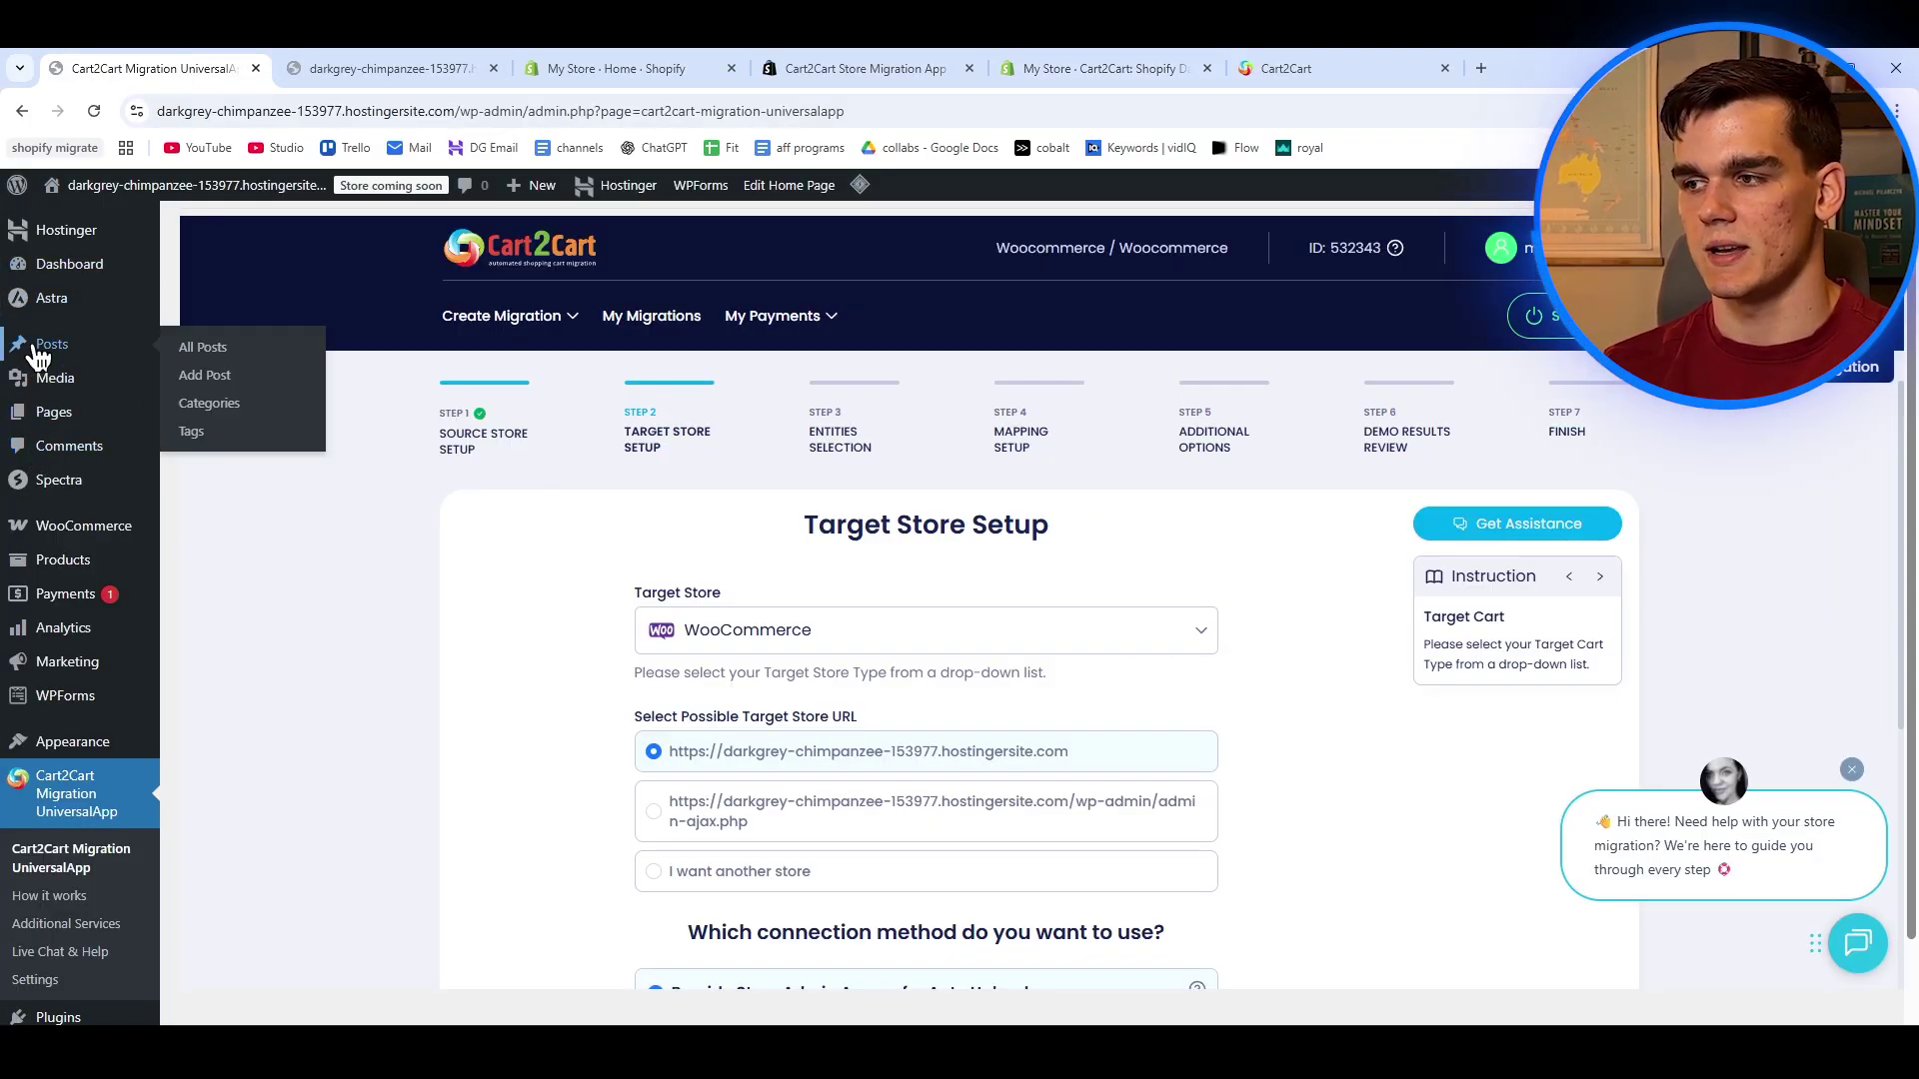
left_click(72, 565)
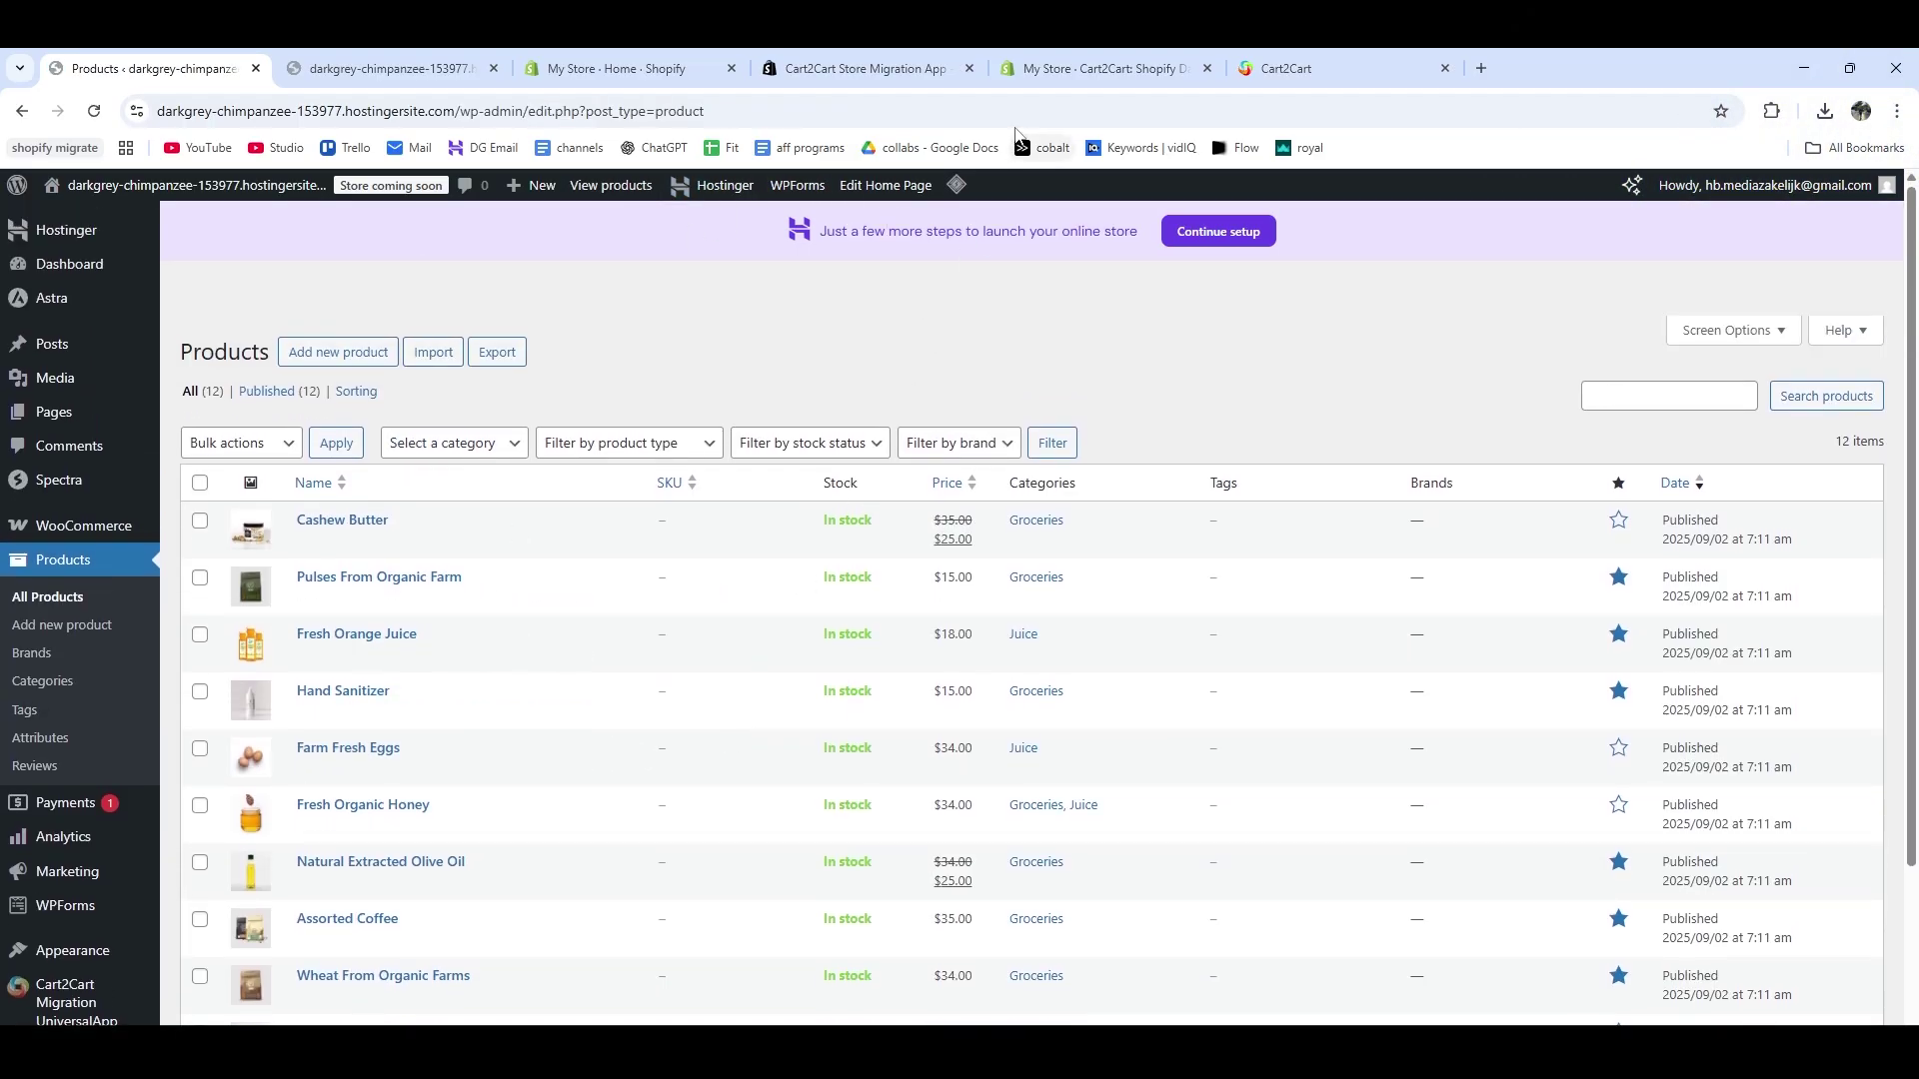
left_click(587, 72)
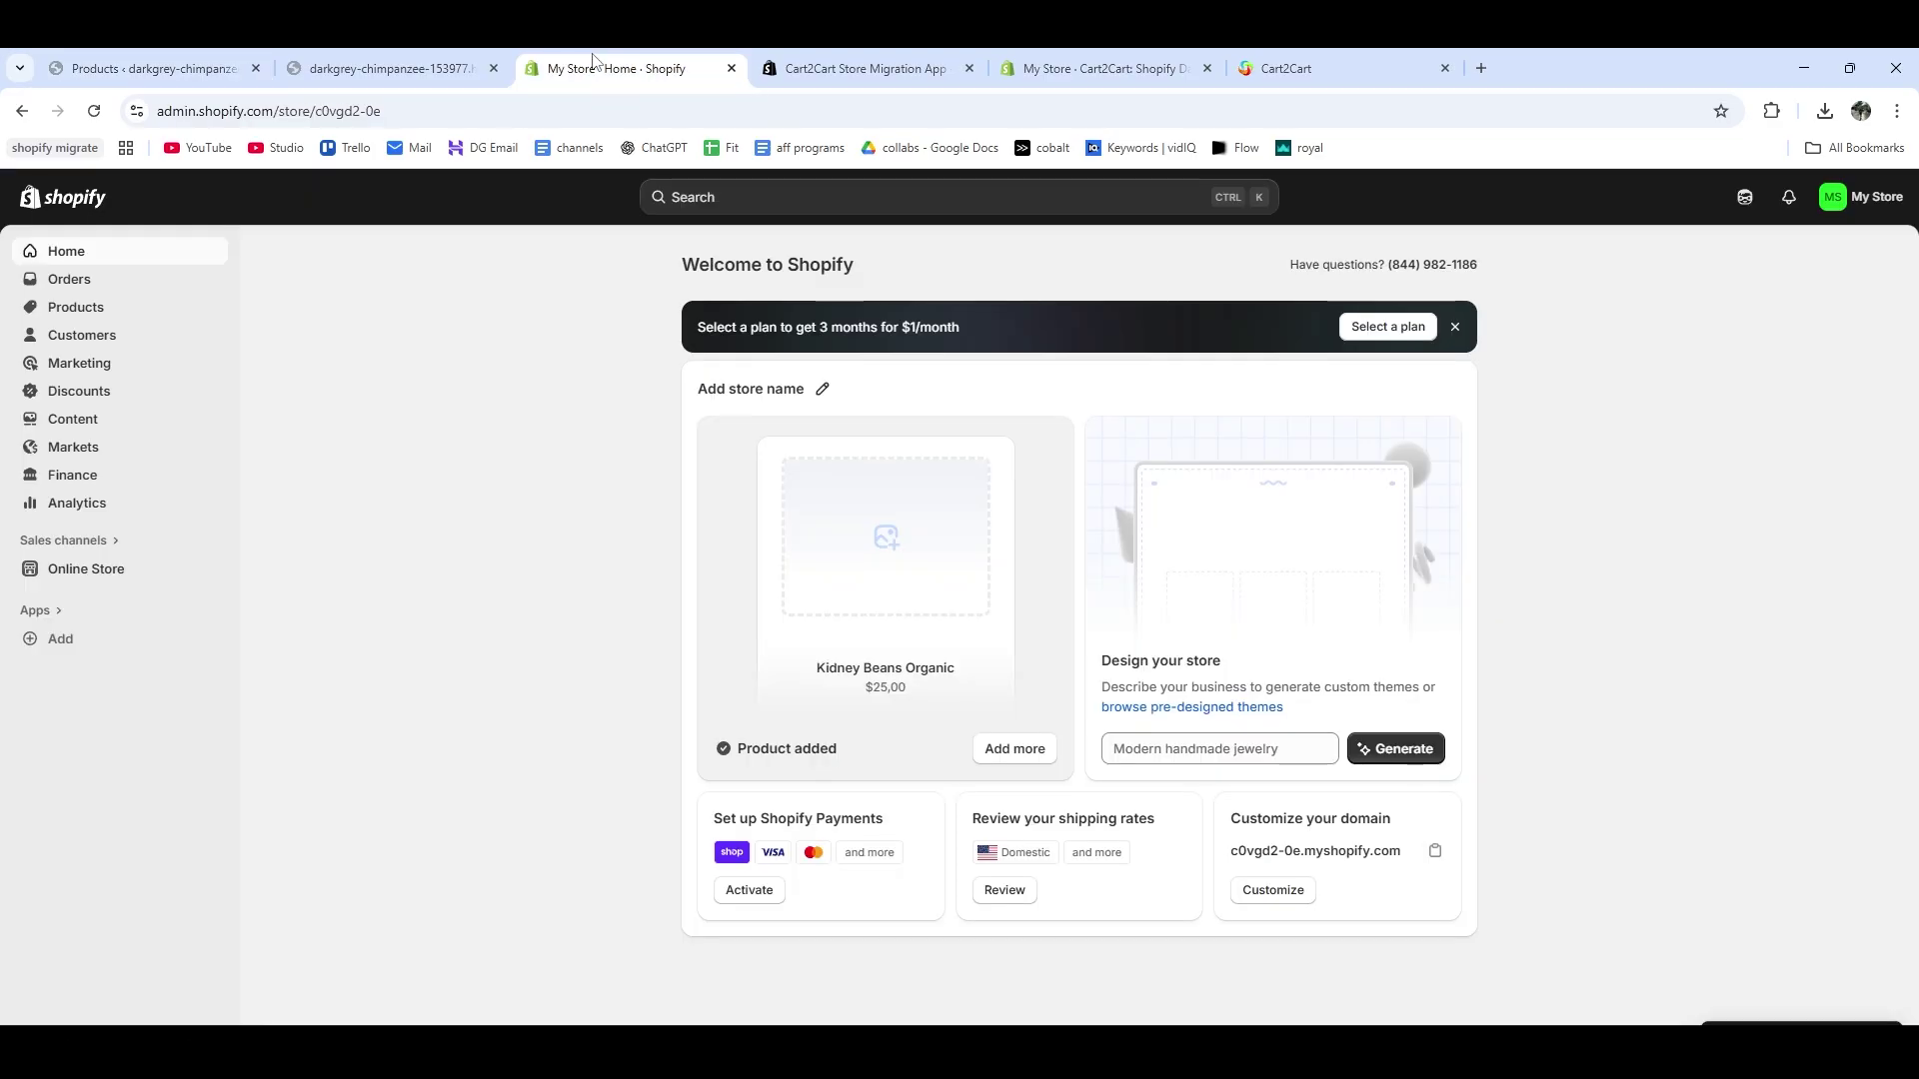
left_click(80, 310)
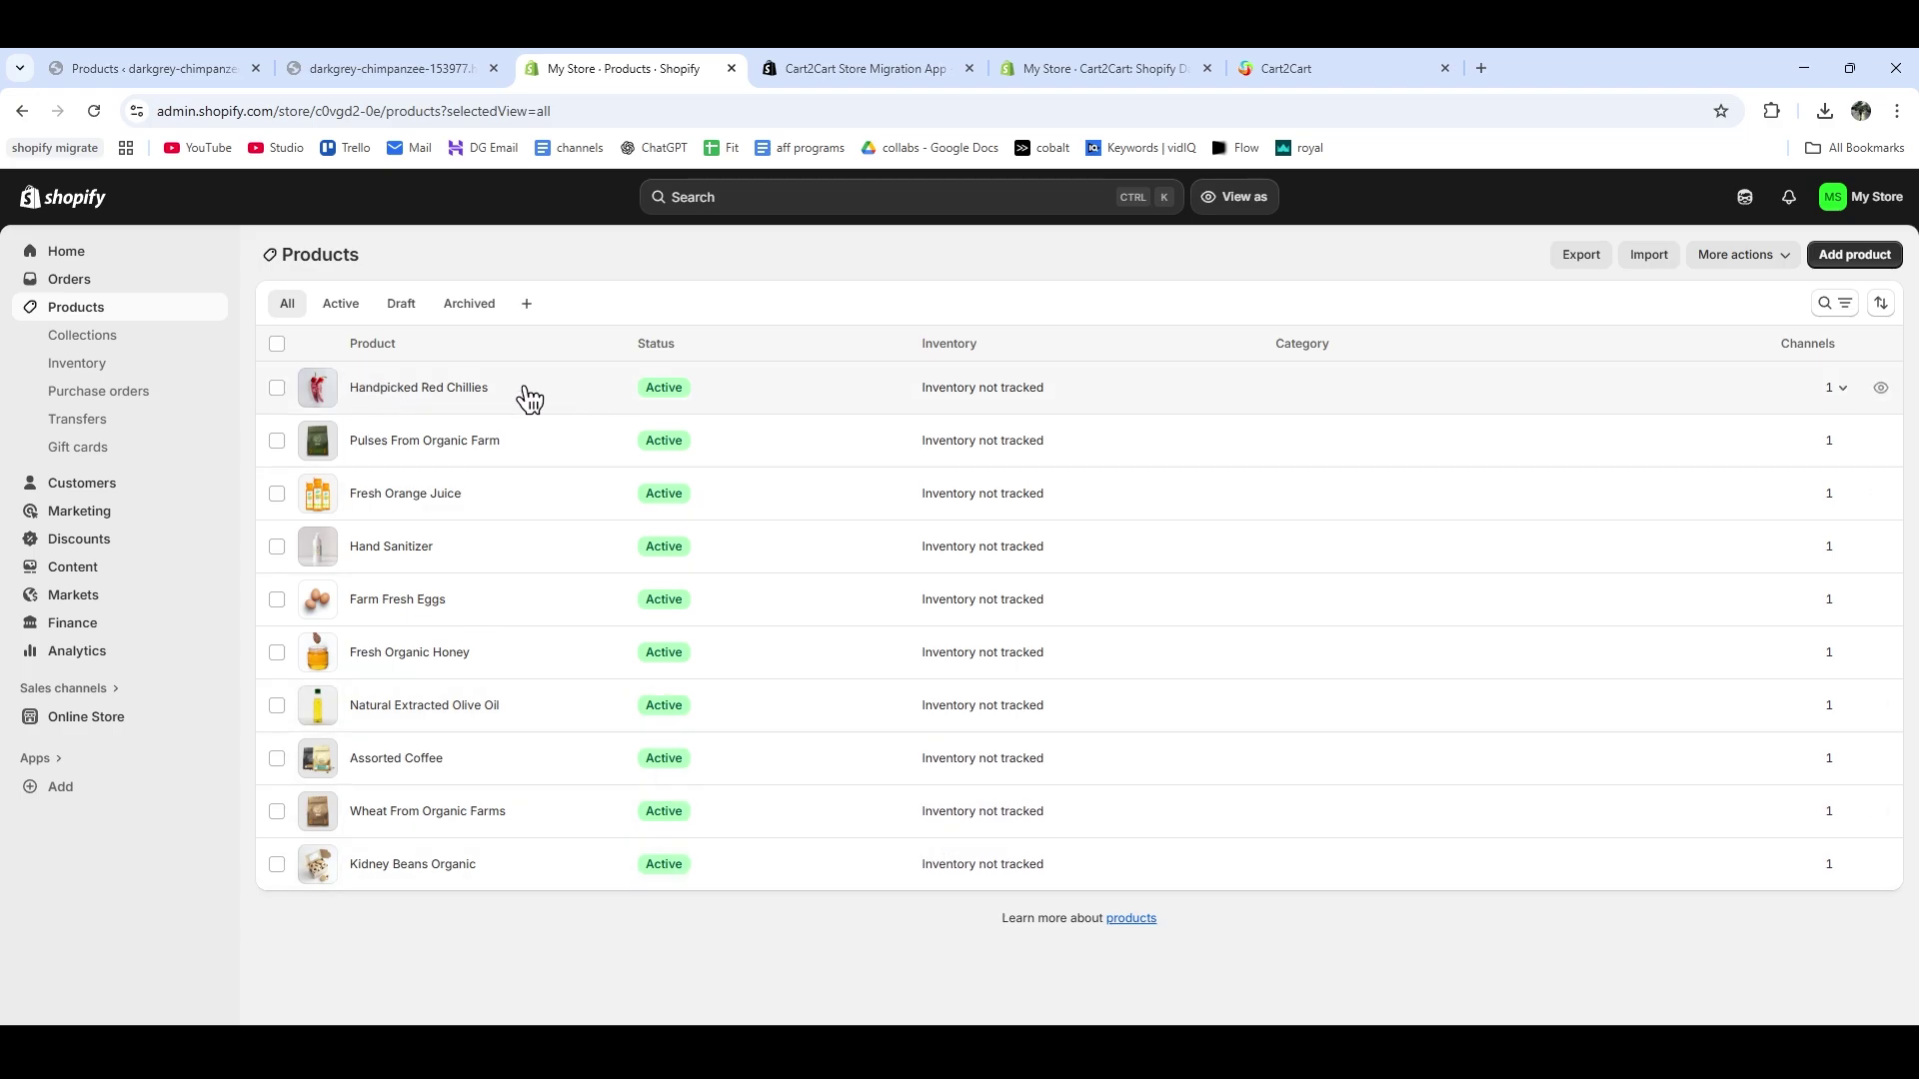
Inspect the migrated Handpicked Red Chillies product's description, pricing, inventory and shipping, and check the Shopify customers list.
left_click(430, 389)
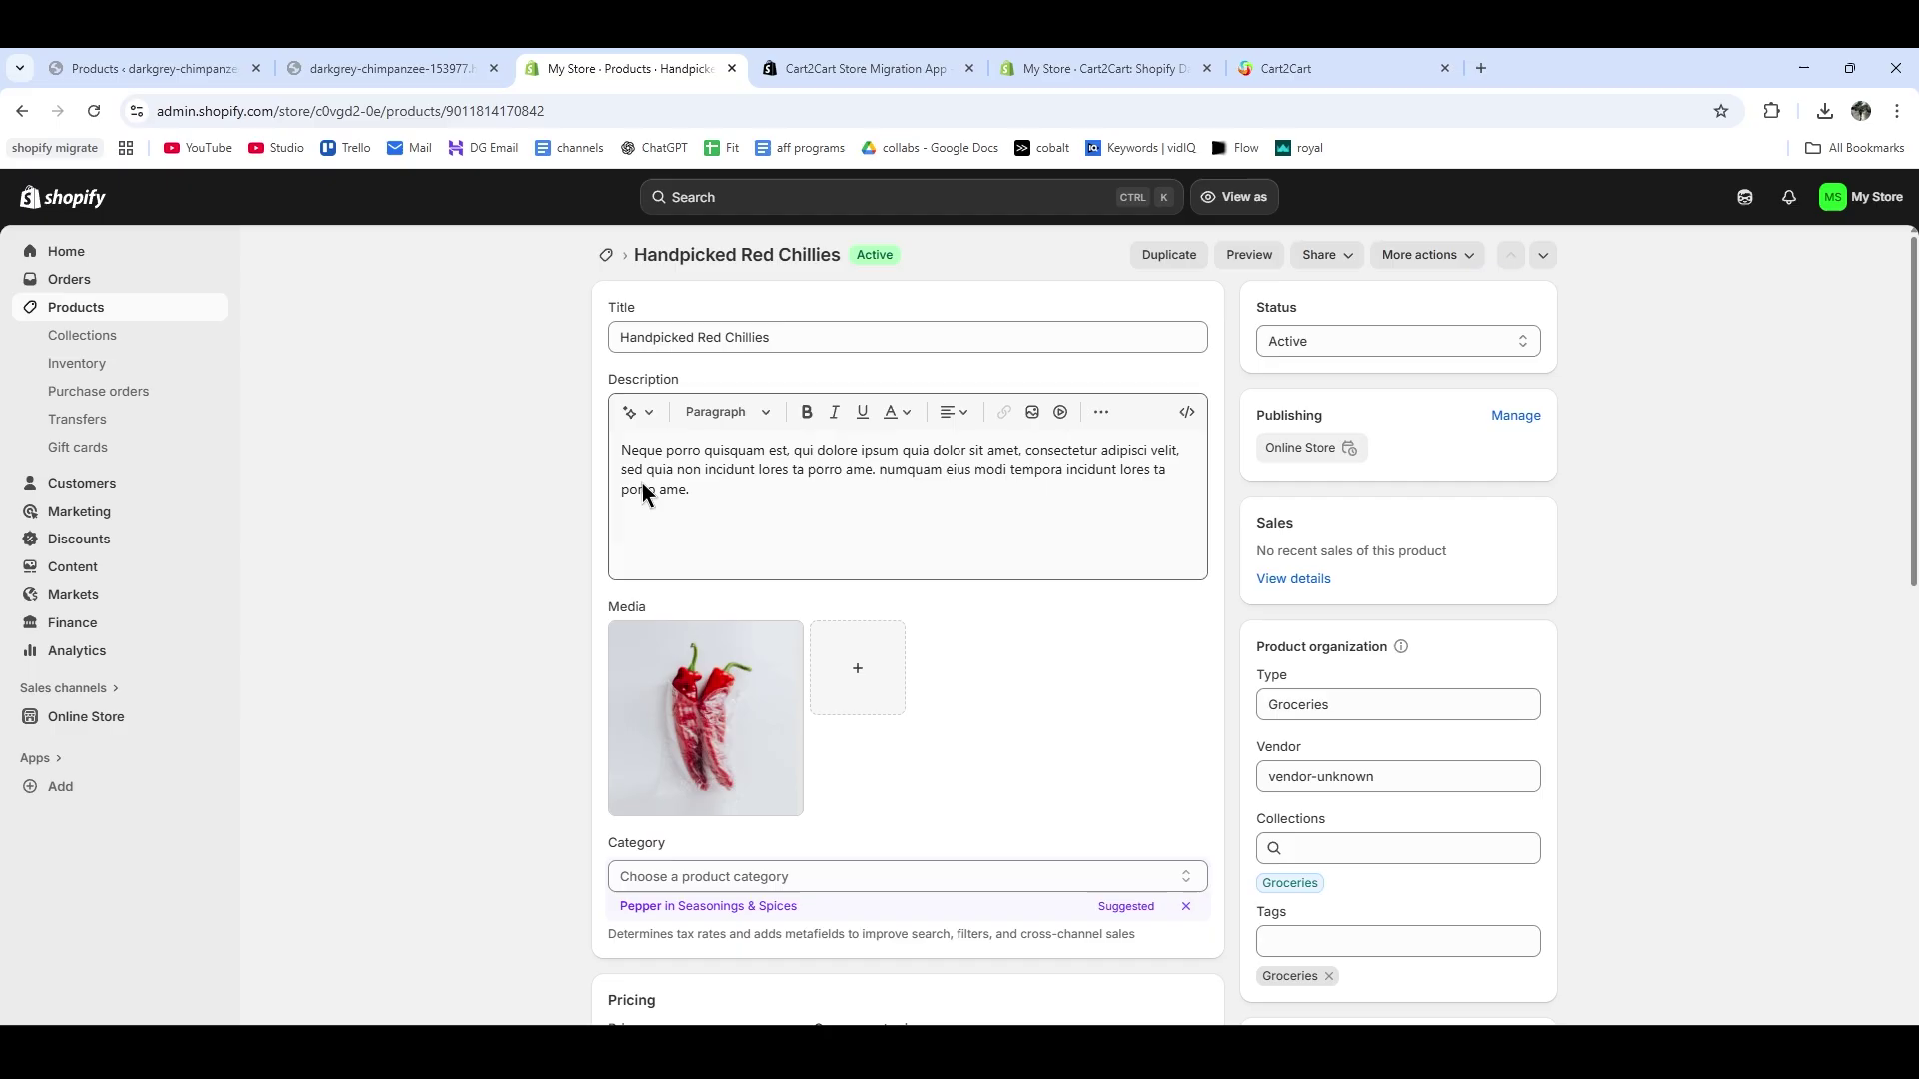
scroll(780, 507, "down", 9)
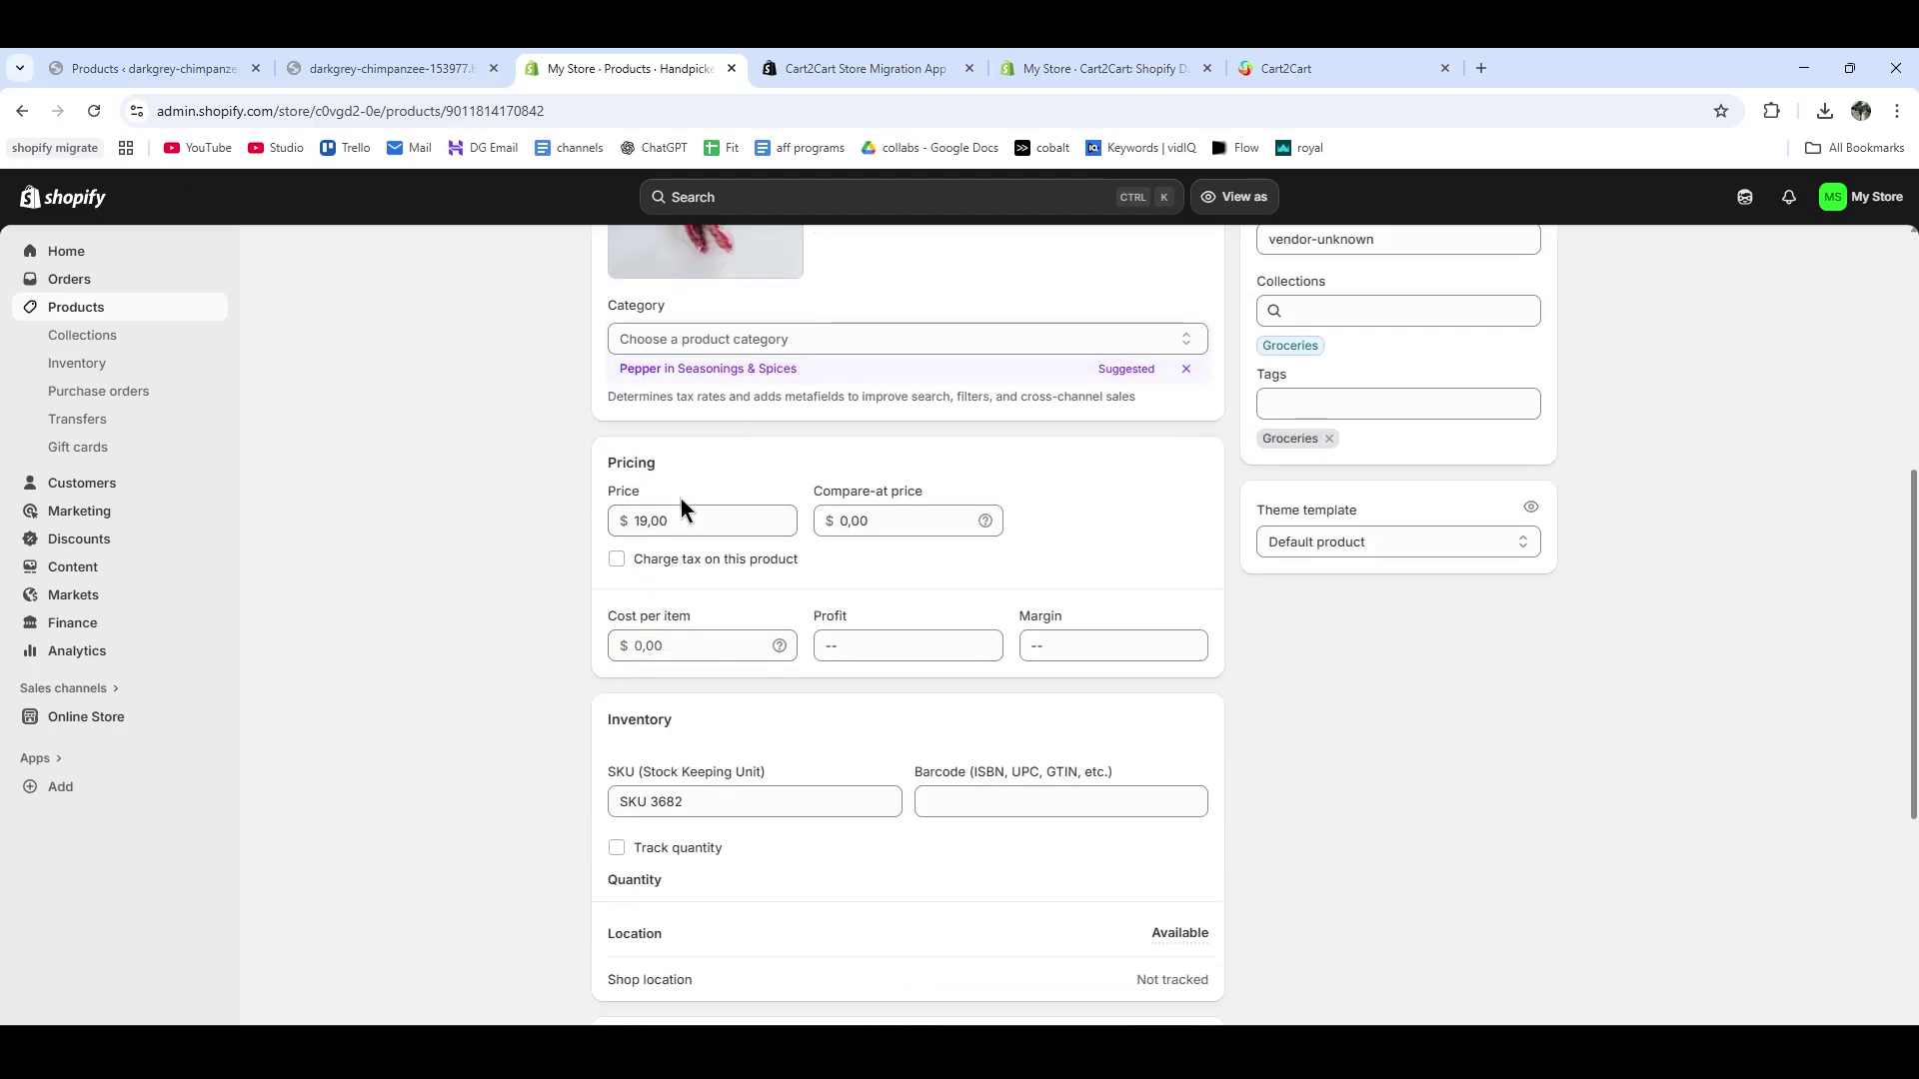
scroll(801, 538, "down", 3)
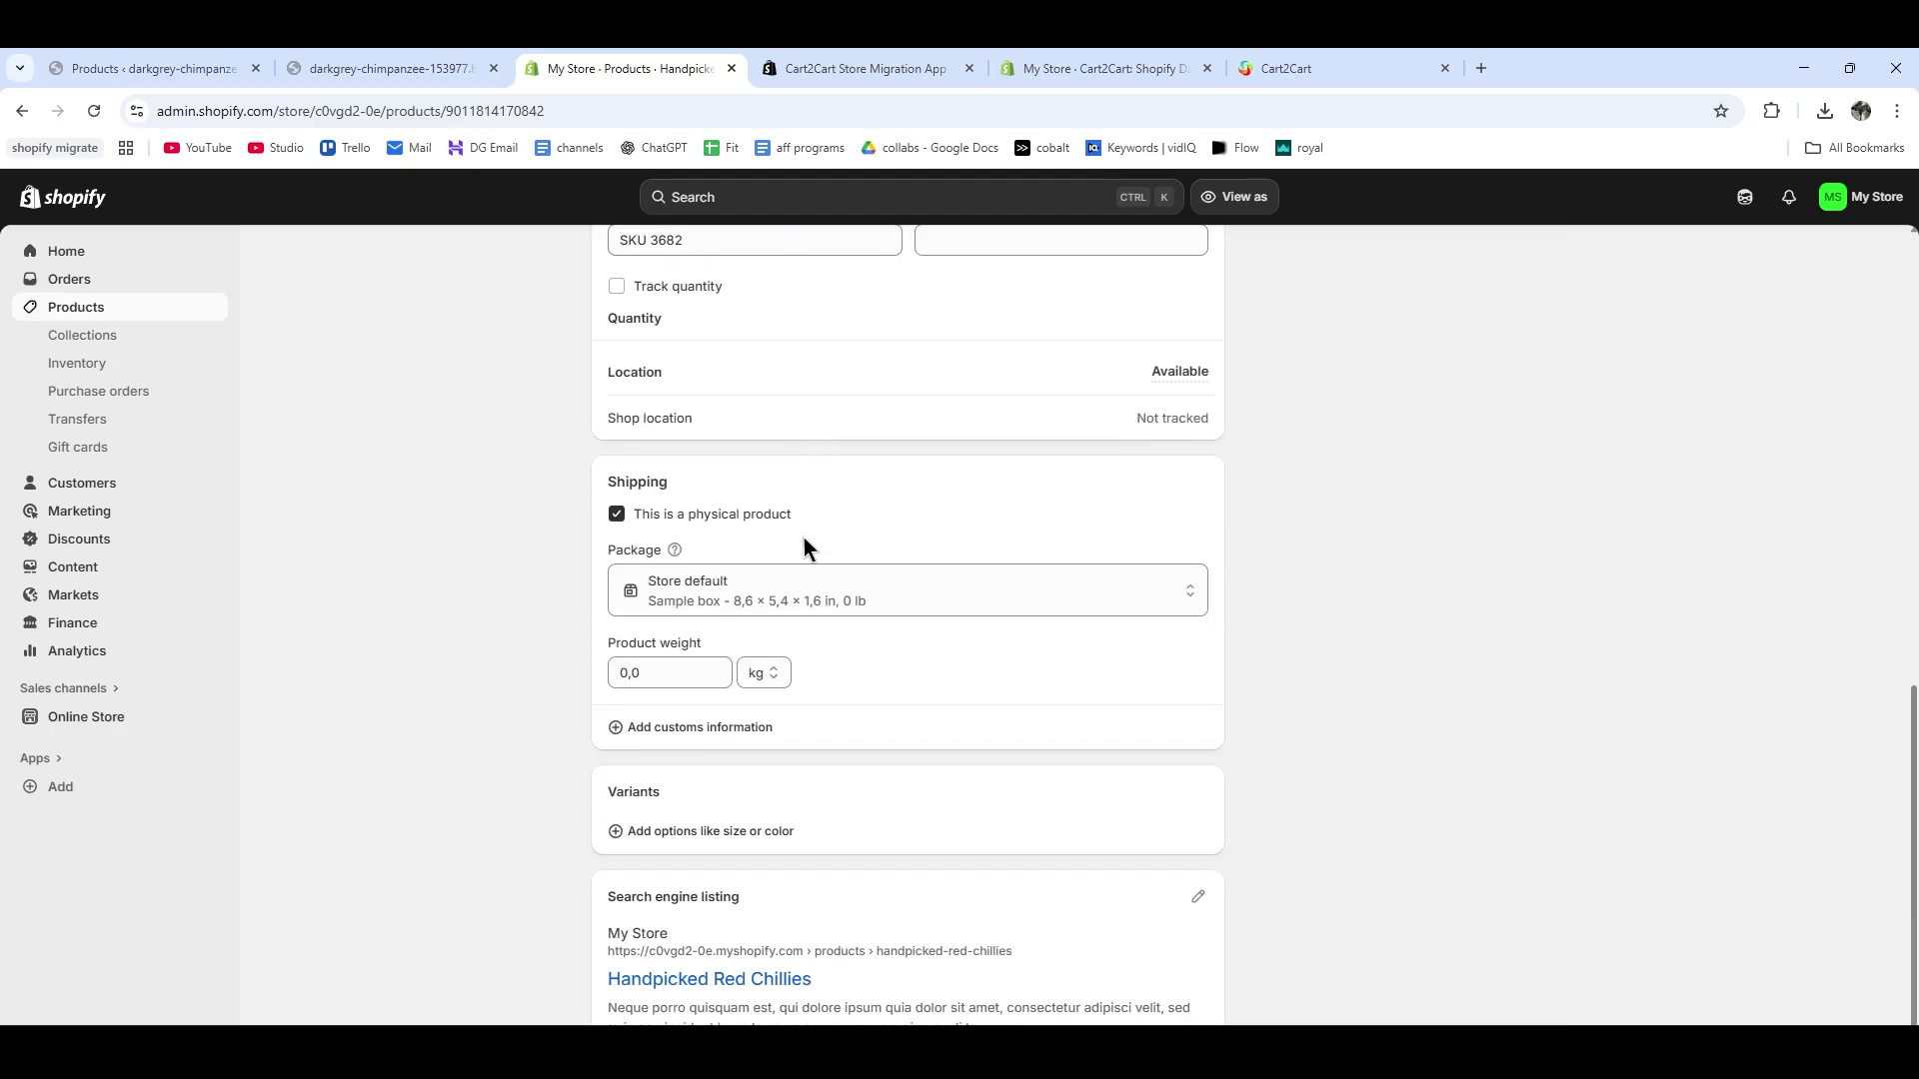
scroll(822, 545, "up", 9)
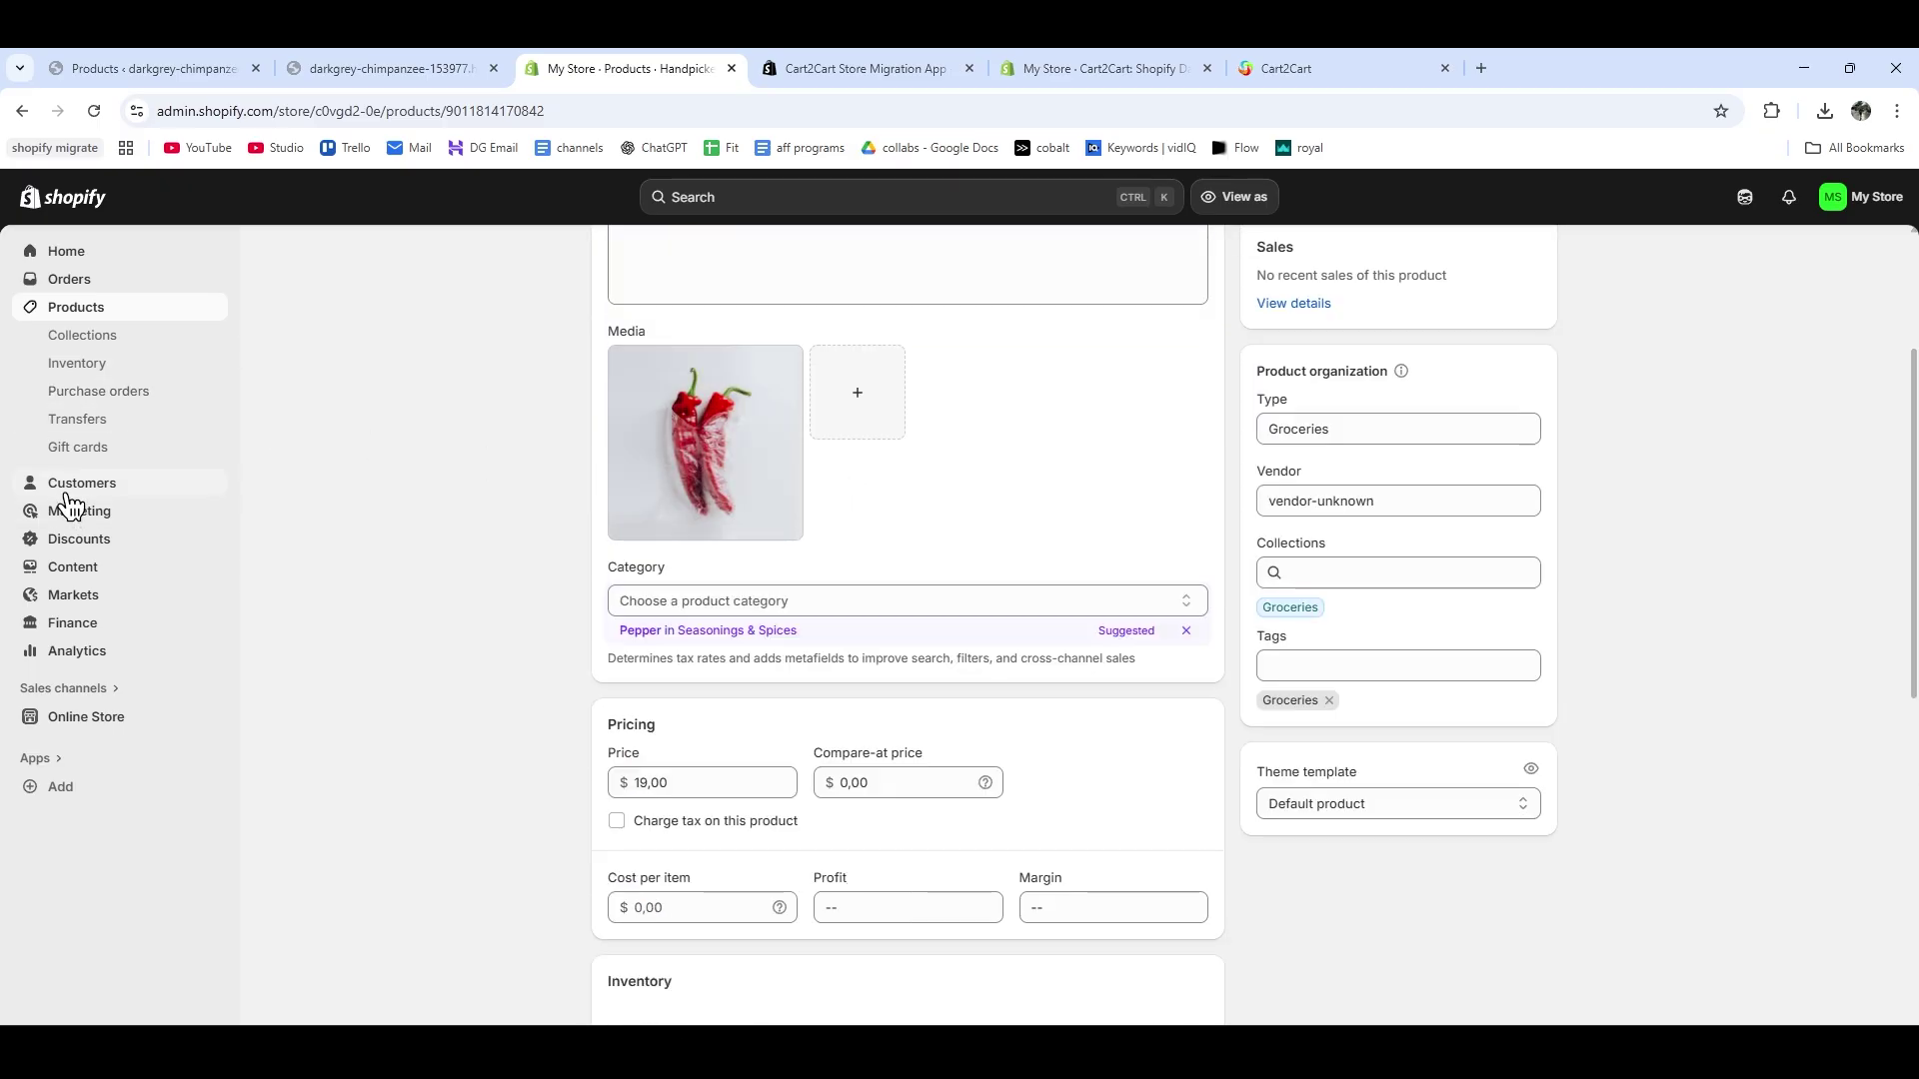
left_click(70, 486)
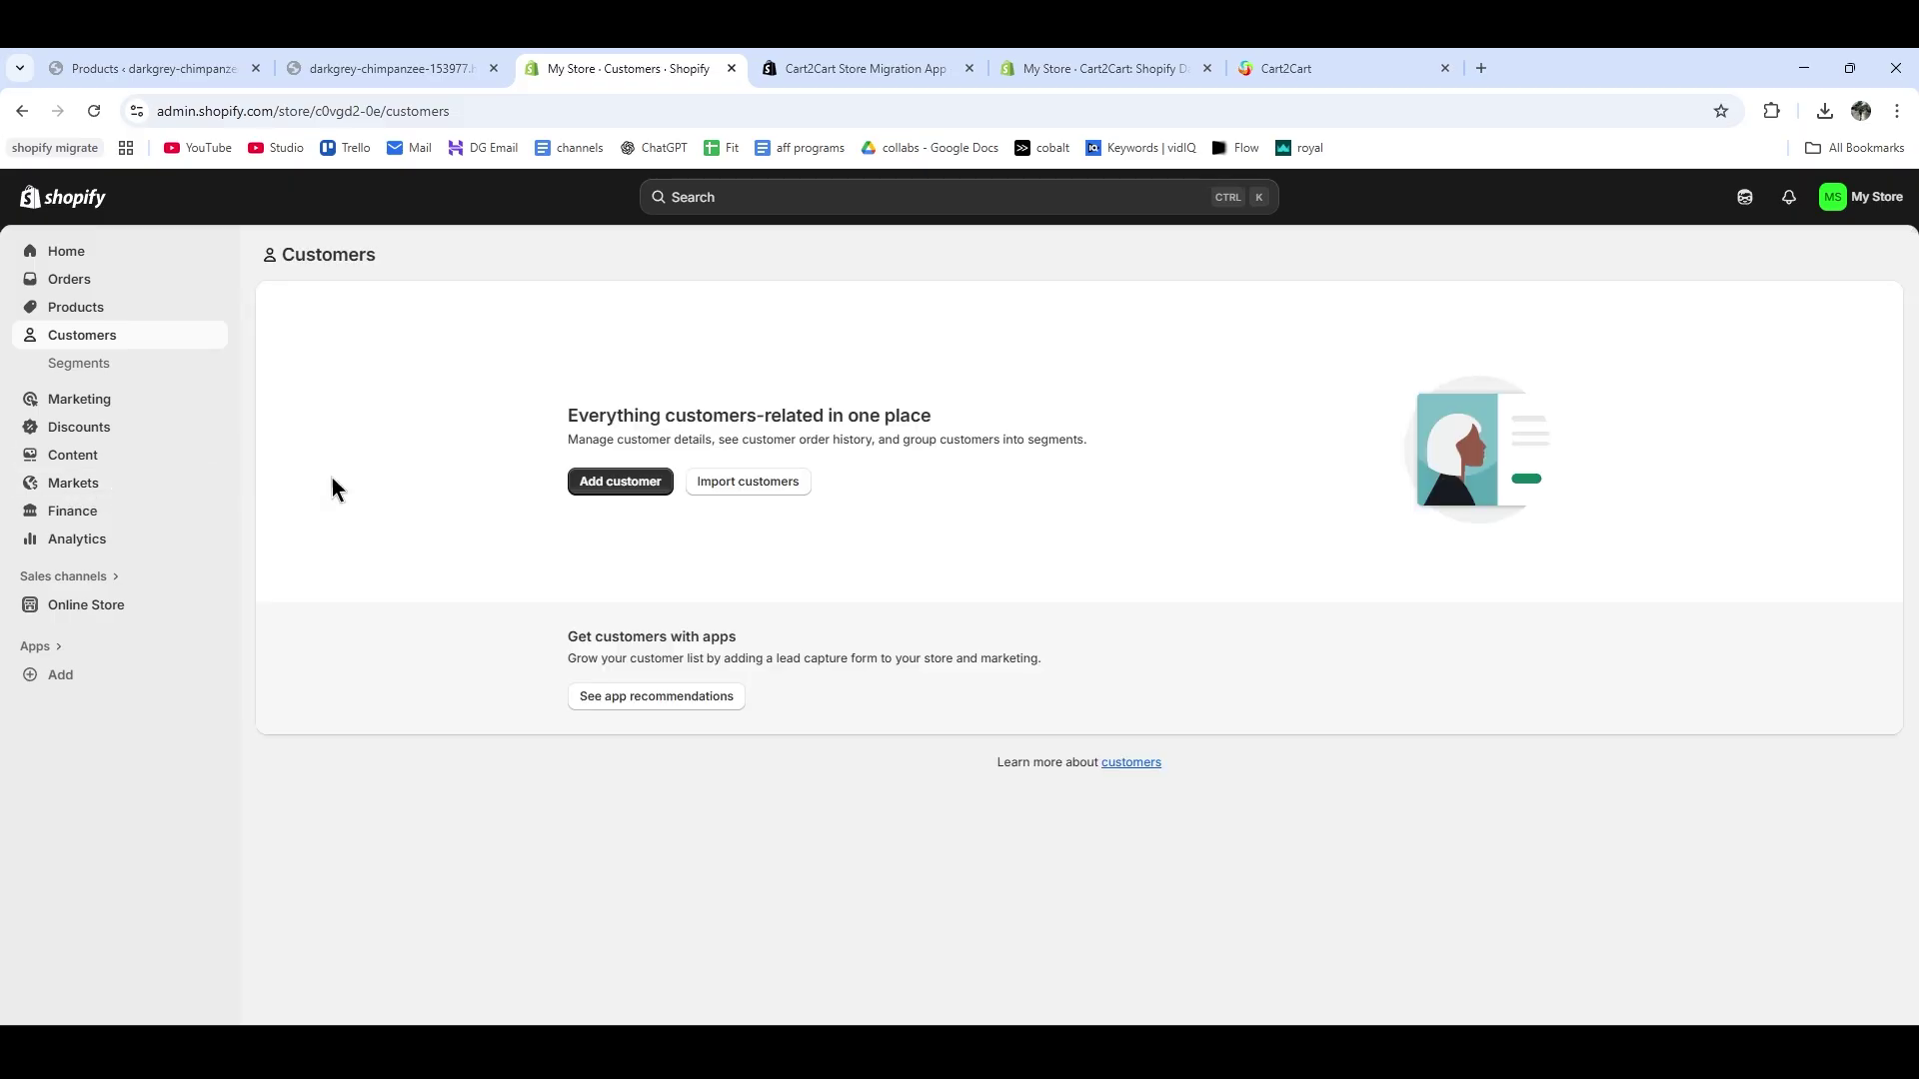
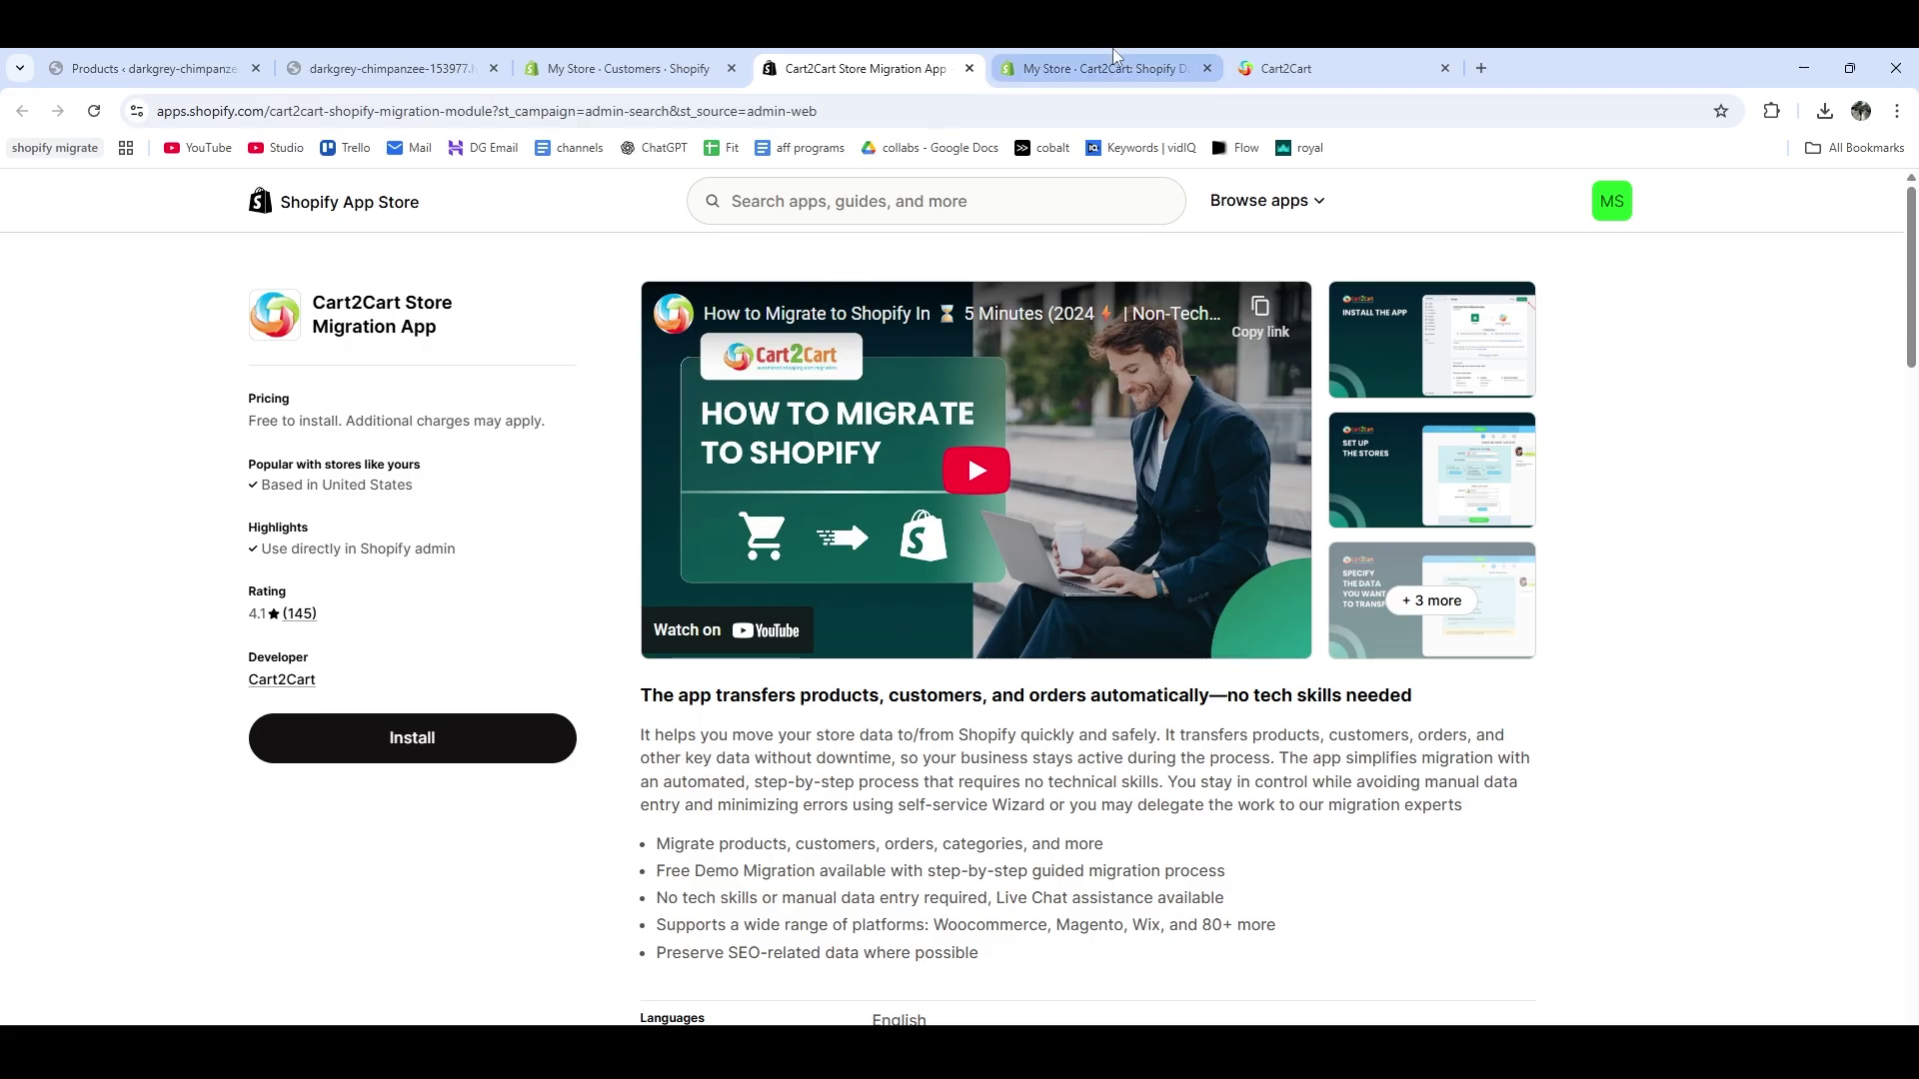
Return to the Cart2Cart demo results and proceed to the full migration setup.
scroll(853, 483, "down", 10)
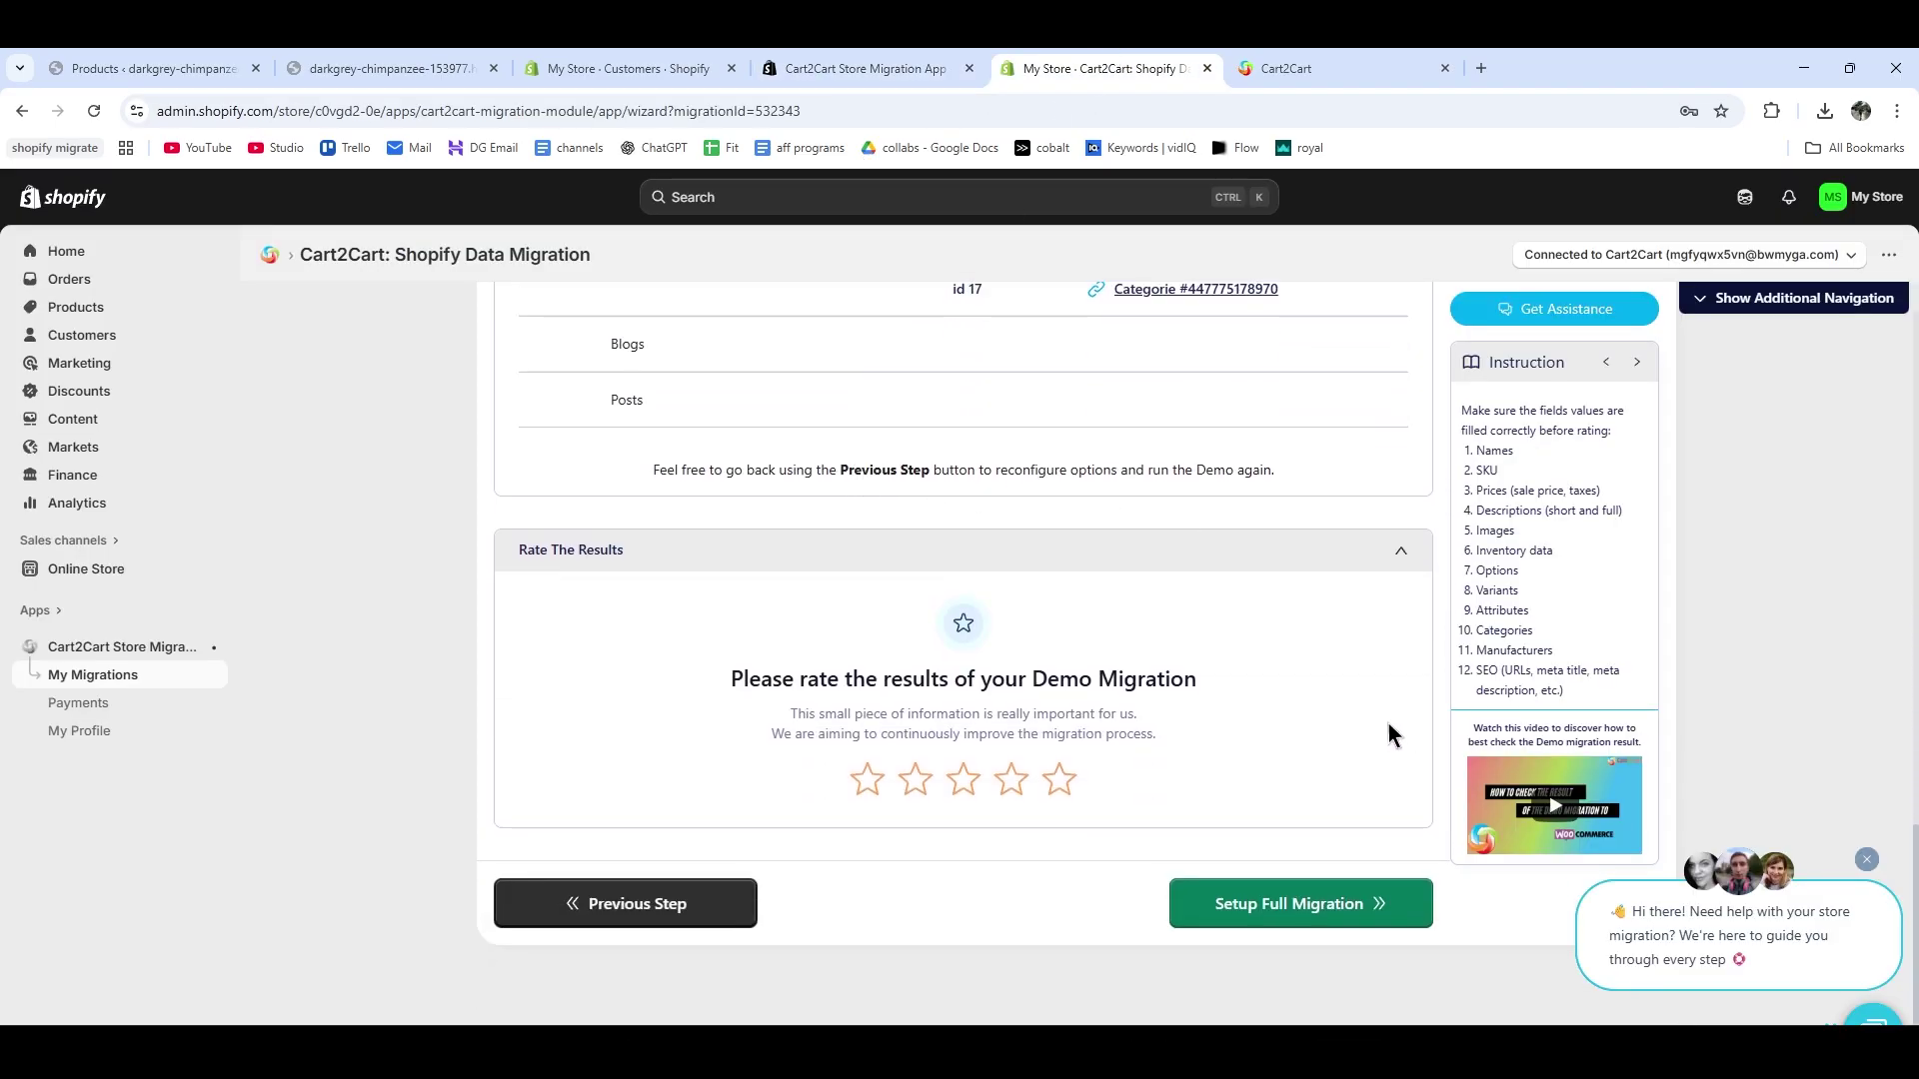
left_click(1267, 919)
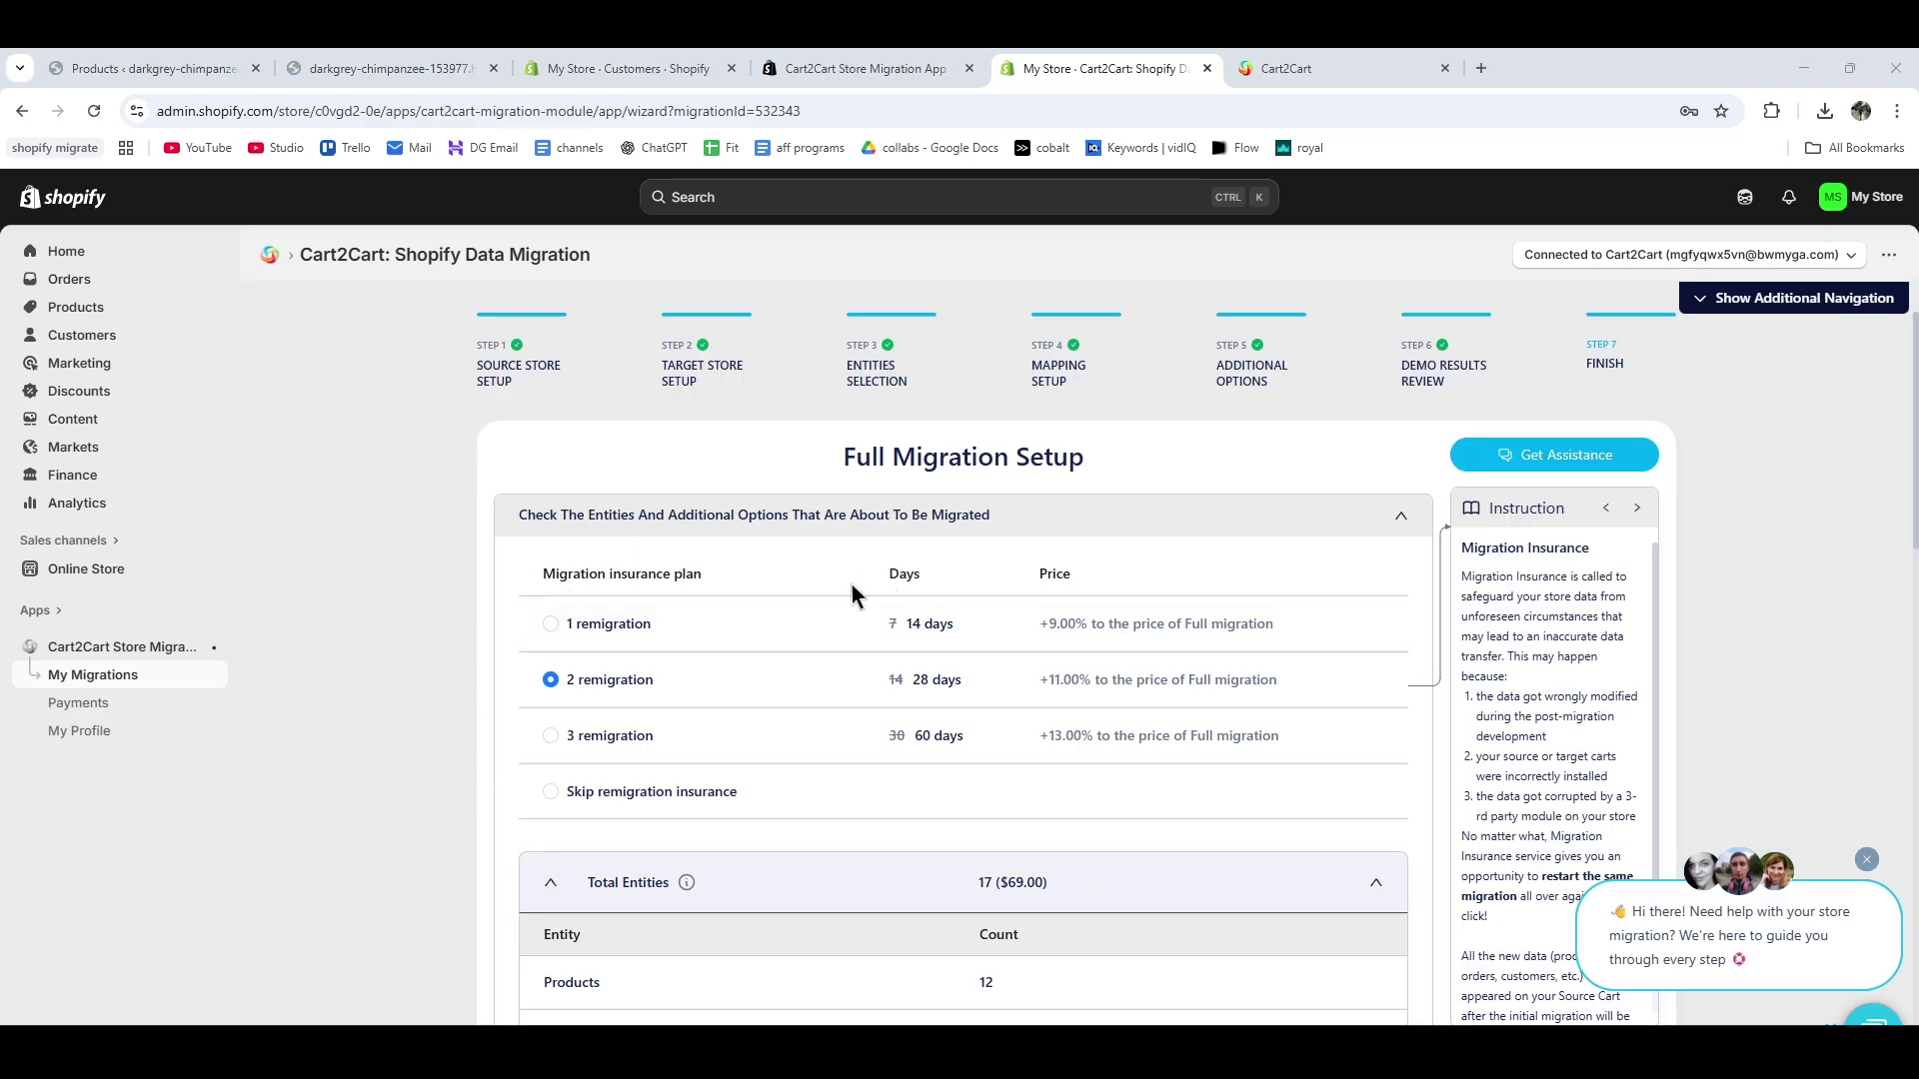
Select the 1 remigration insurance plan for the full migration and review the total entities, additional options and discount.
left_click(551, 626)
scroll(1011, 600, "down", 4)
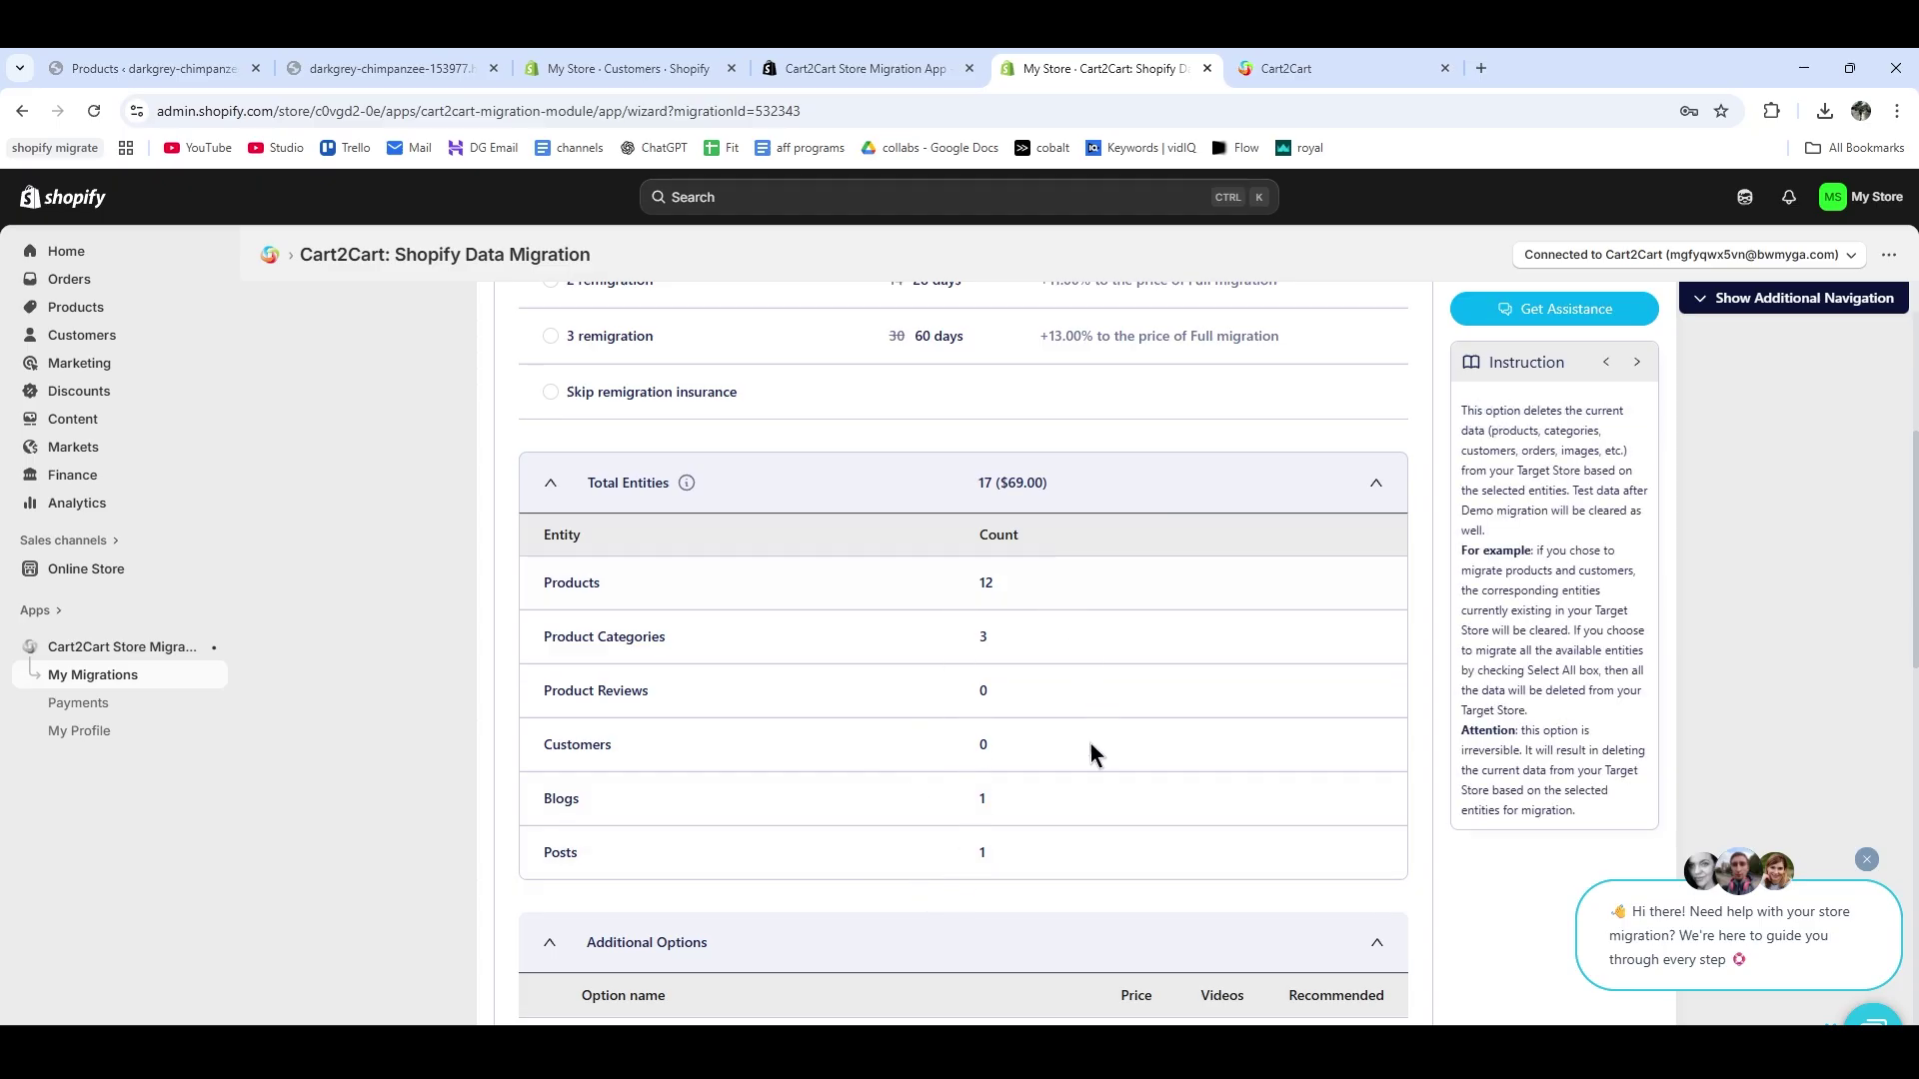
scroll(986, 912, "down", 5)
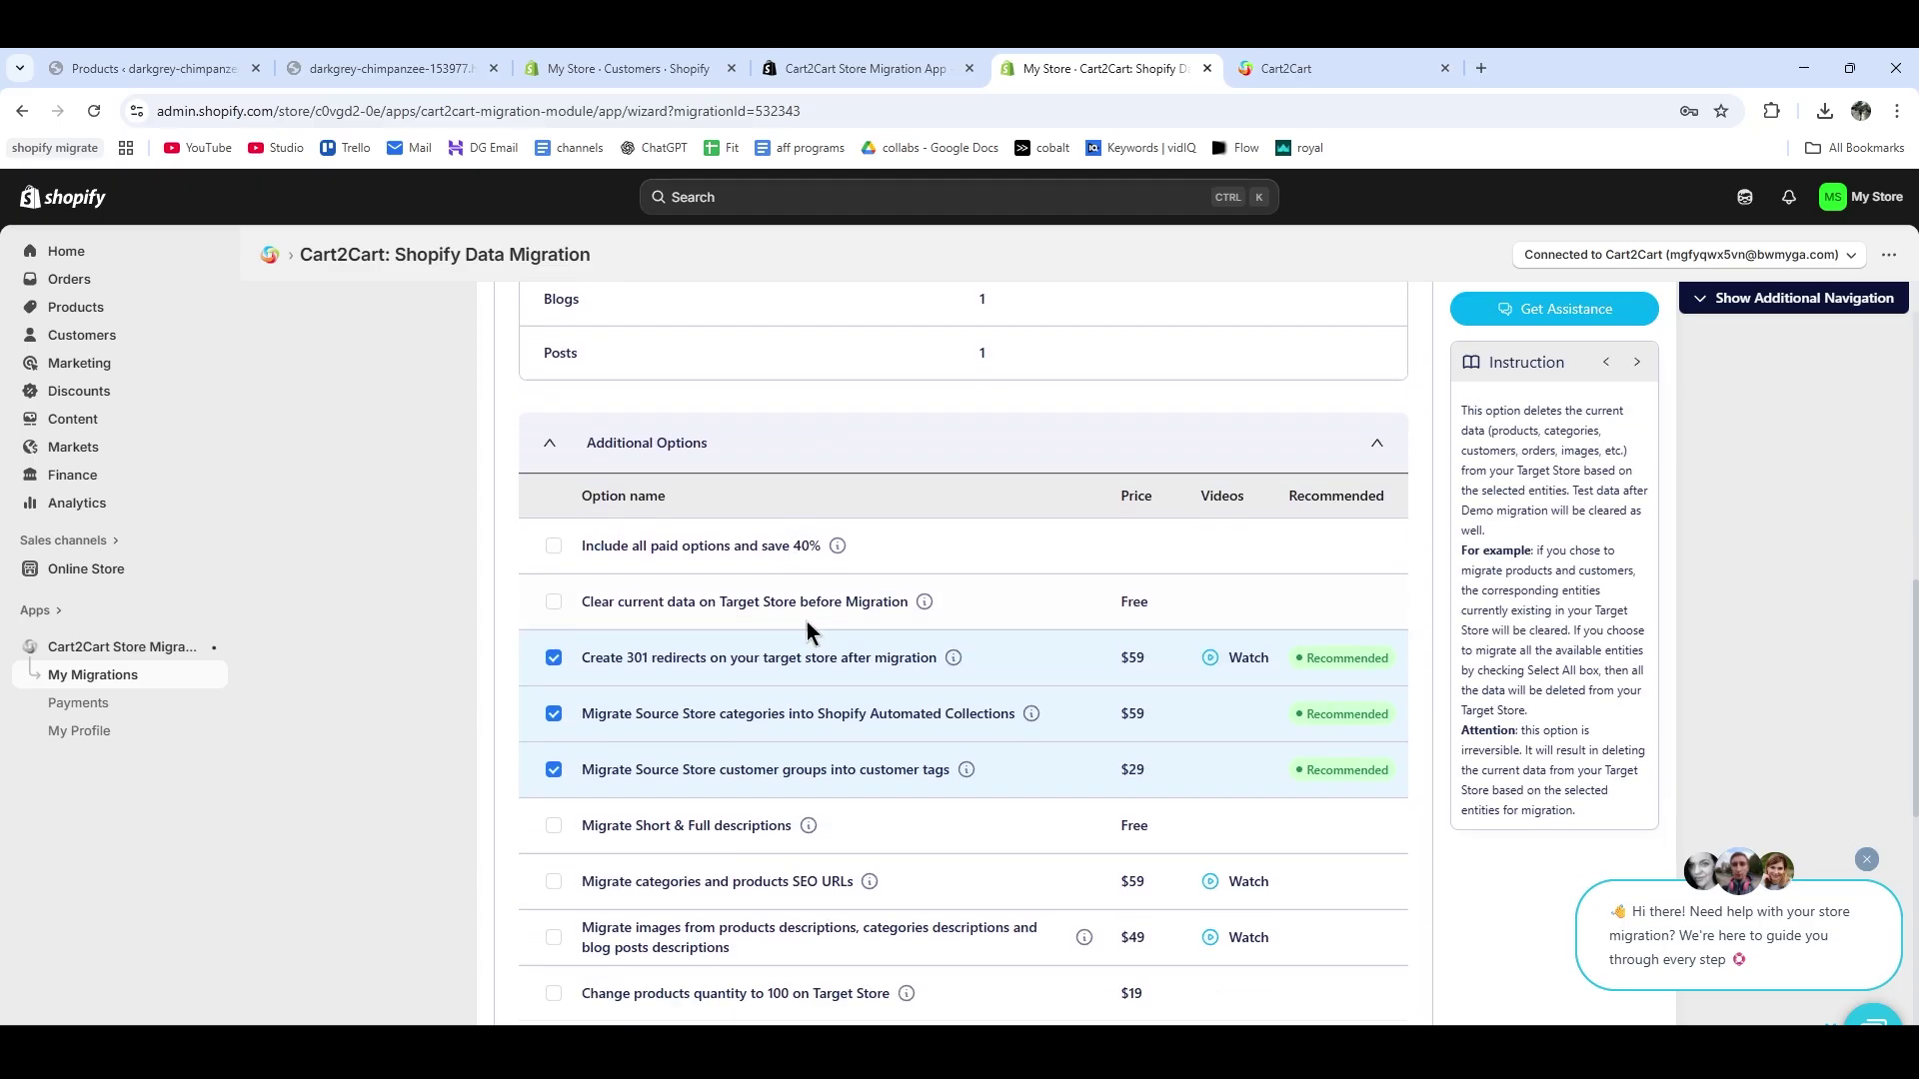
scroll(1129, 700, "down", 5)
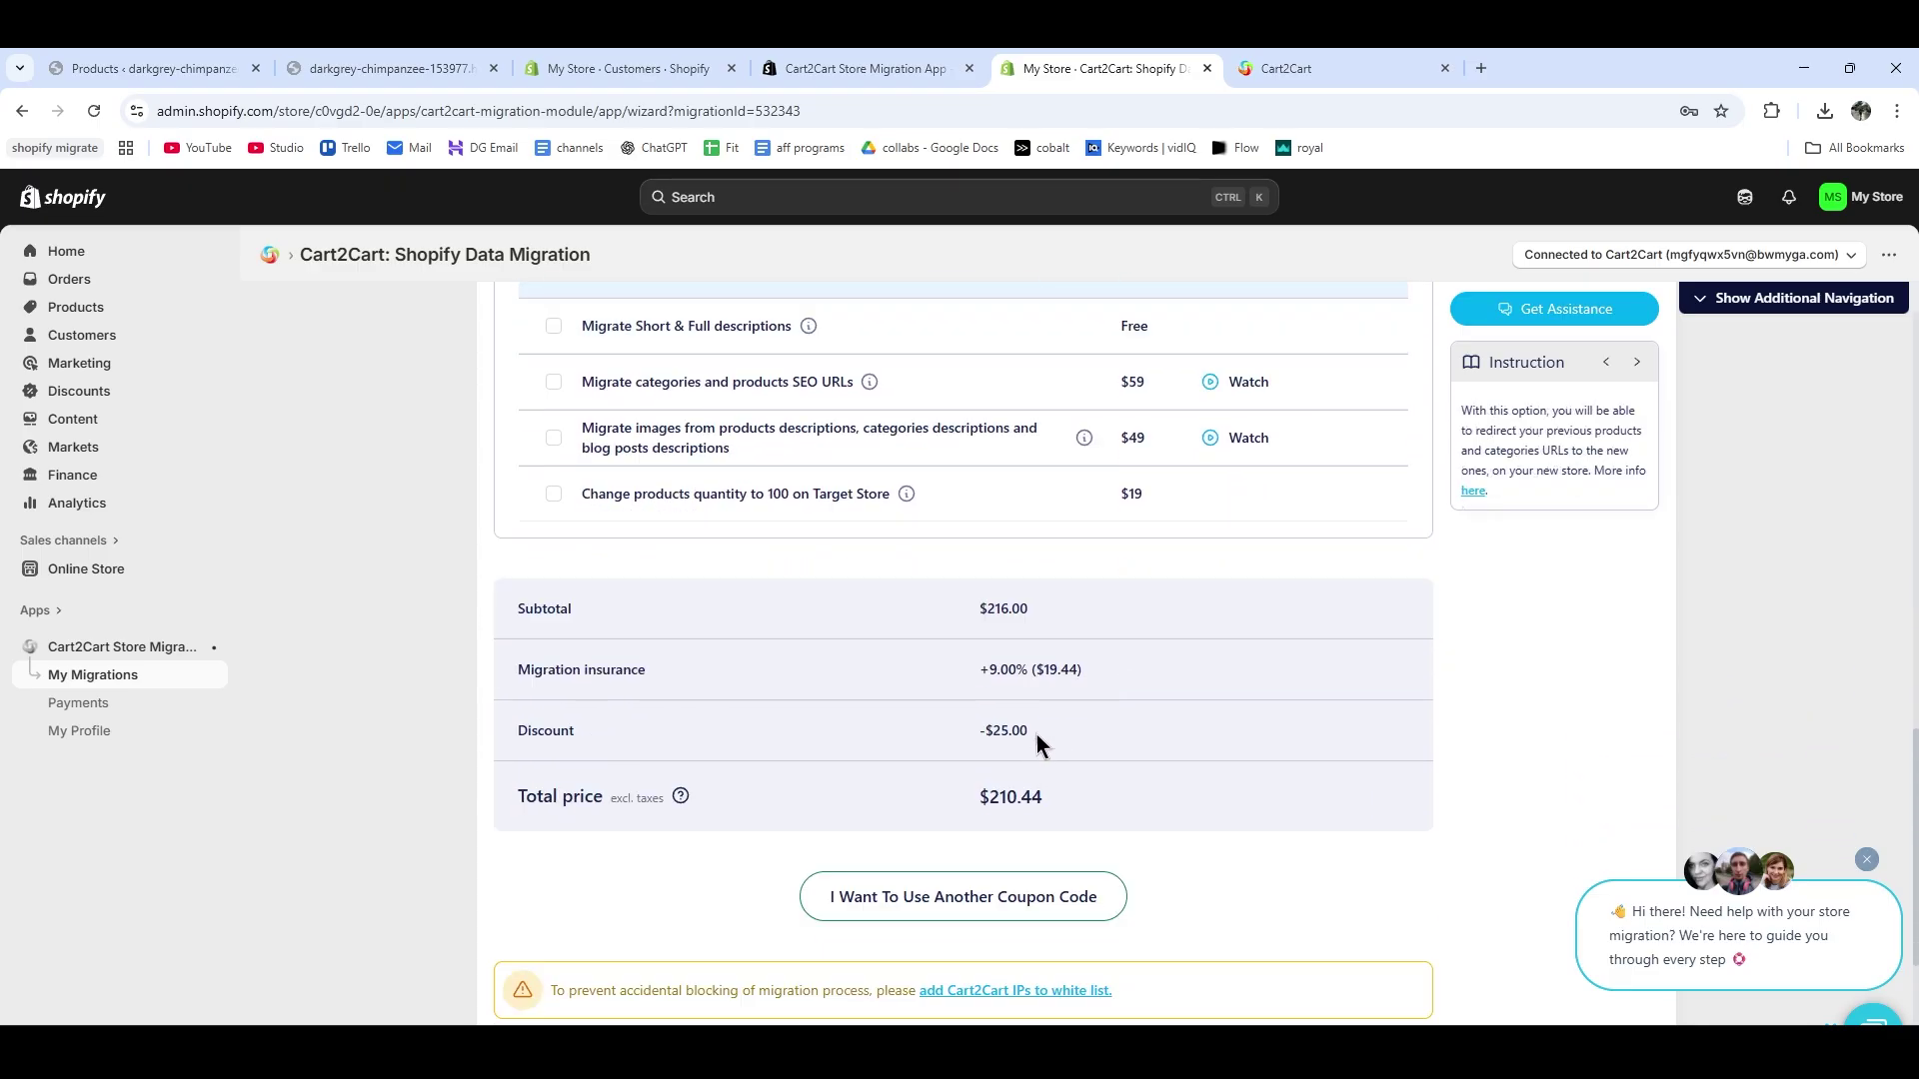
left_click(1060, 745)
scroll(976, 740, "up", 4)
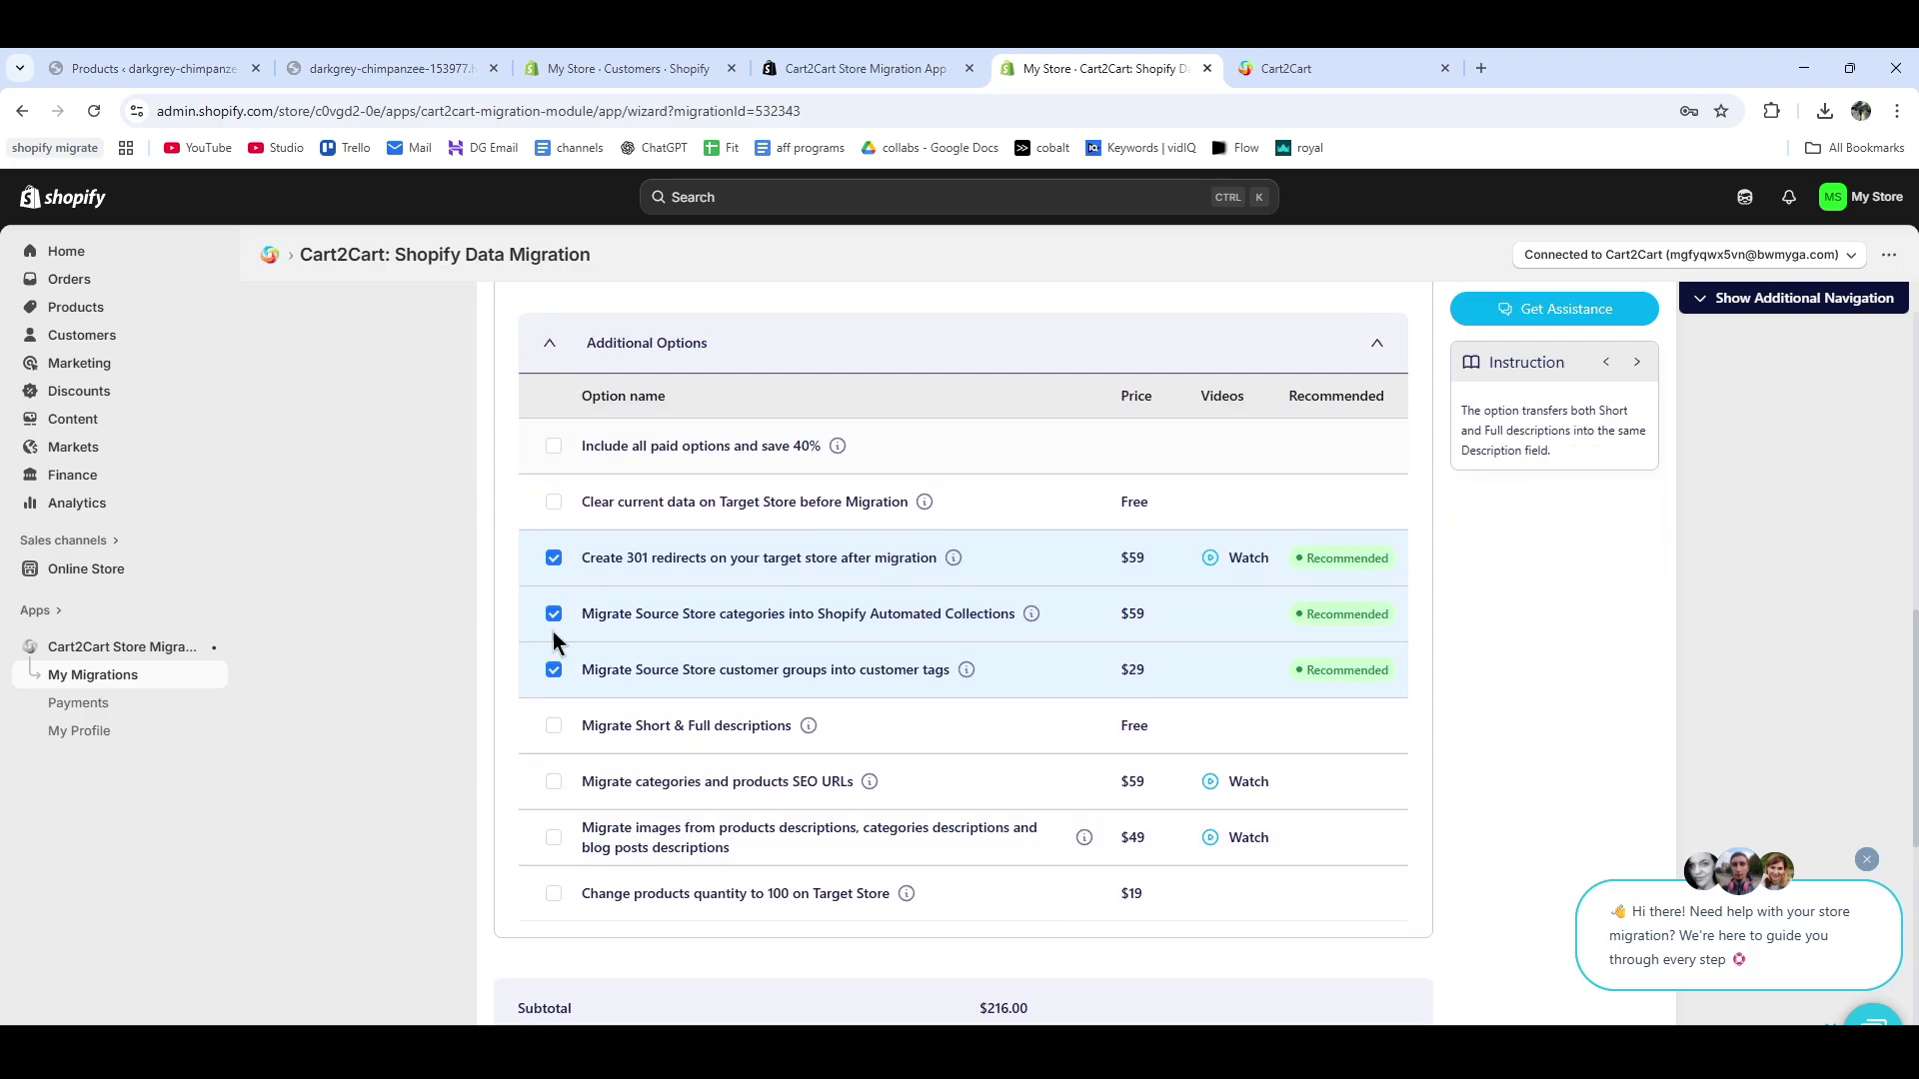
Review the price summary with subtotal, migration insurance and discount, and start the full migration.
scroll(629, 728, "down", 4)
left_click(1158, 721)
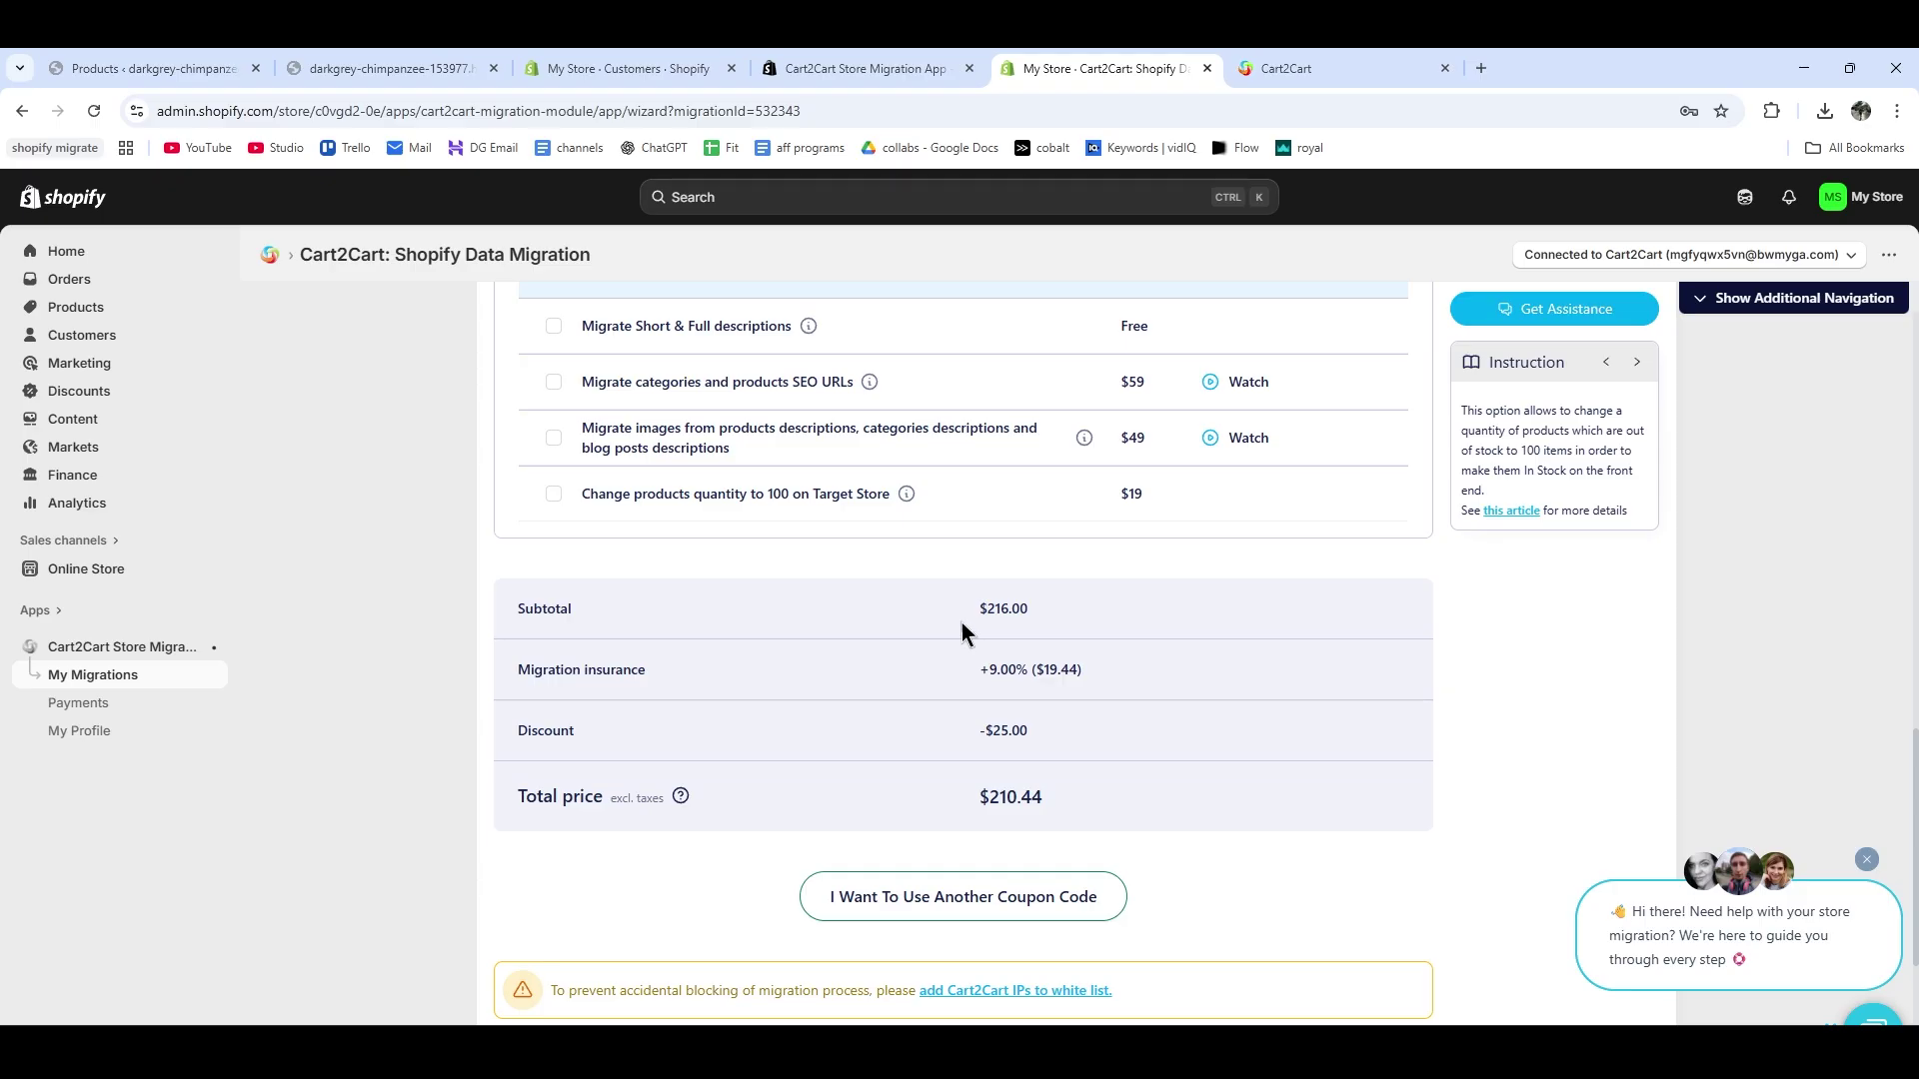
scroll(963, 624, "down", 3)
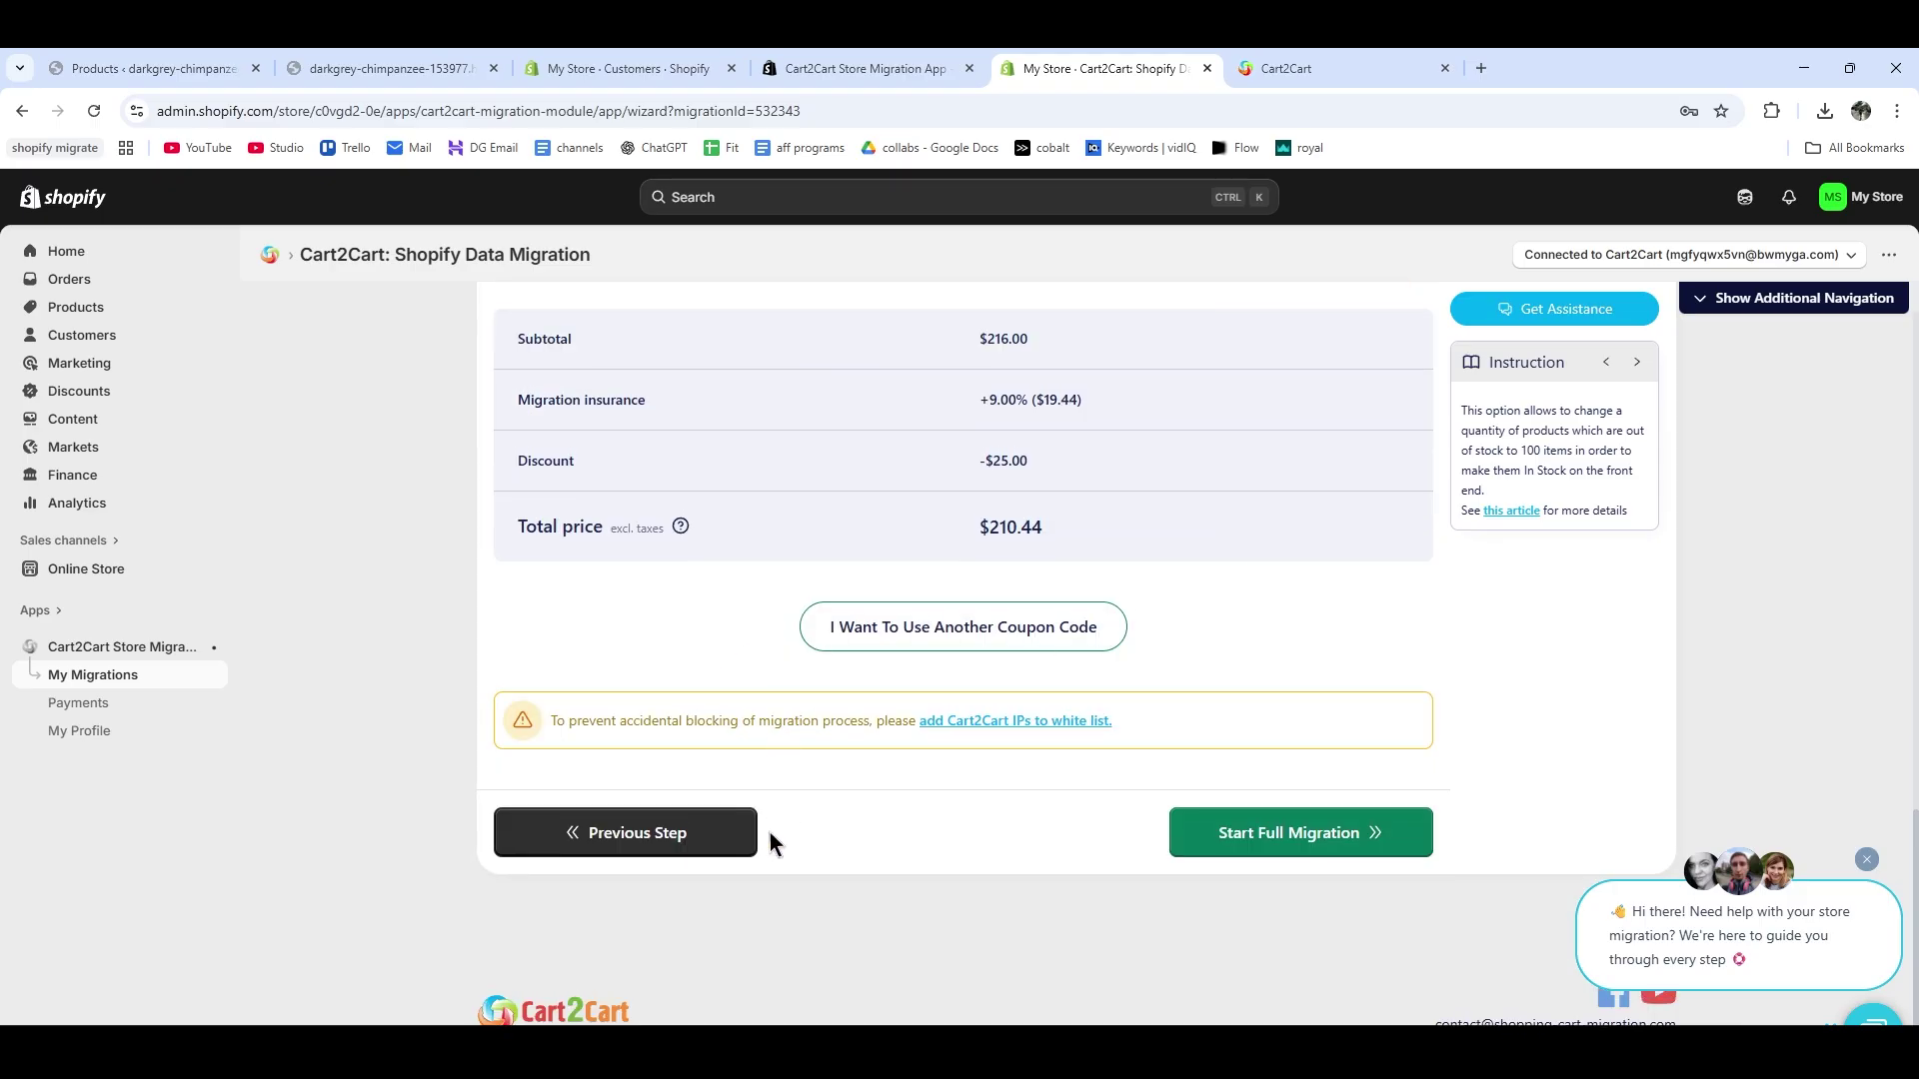
scroll(780, 829, "up", 5)
scroll(797, 789, "down", 4)
left_click(1265, 945)
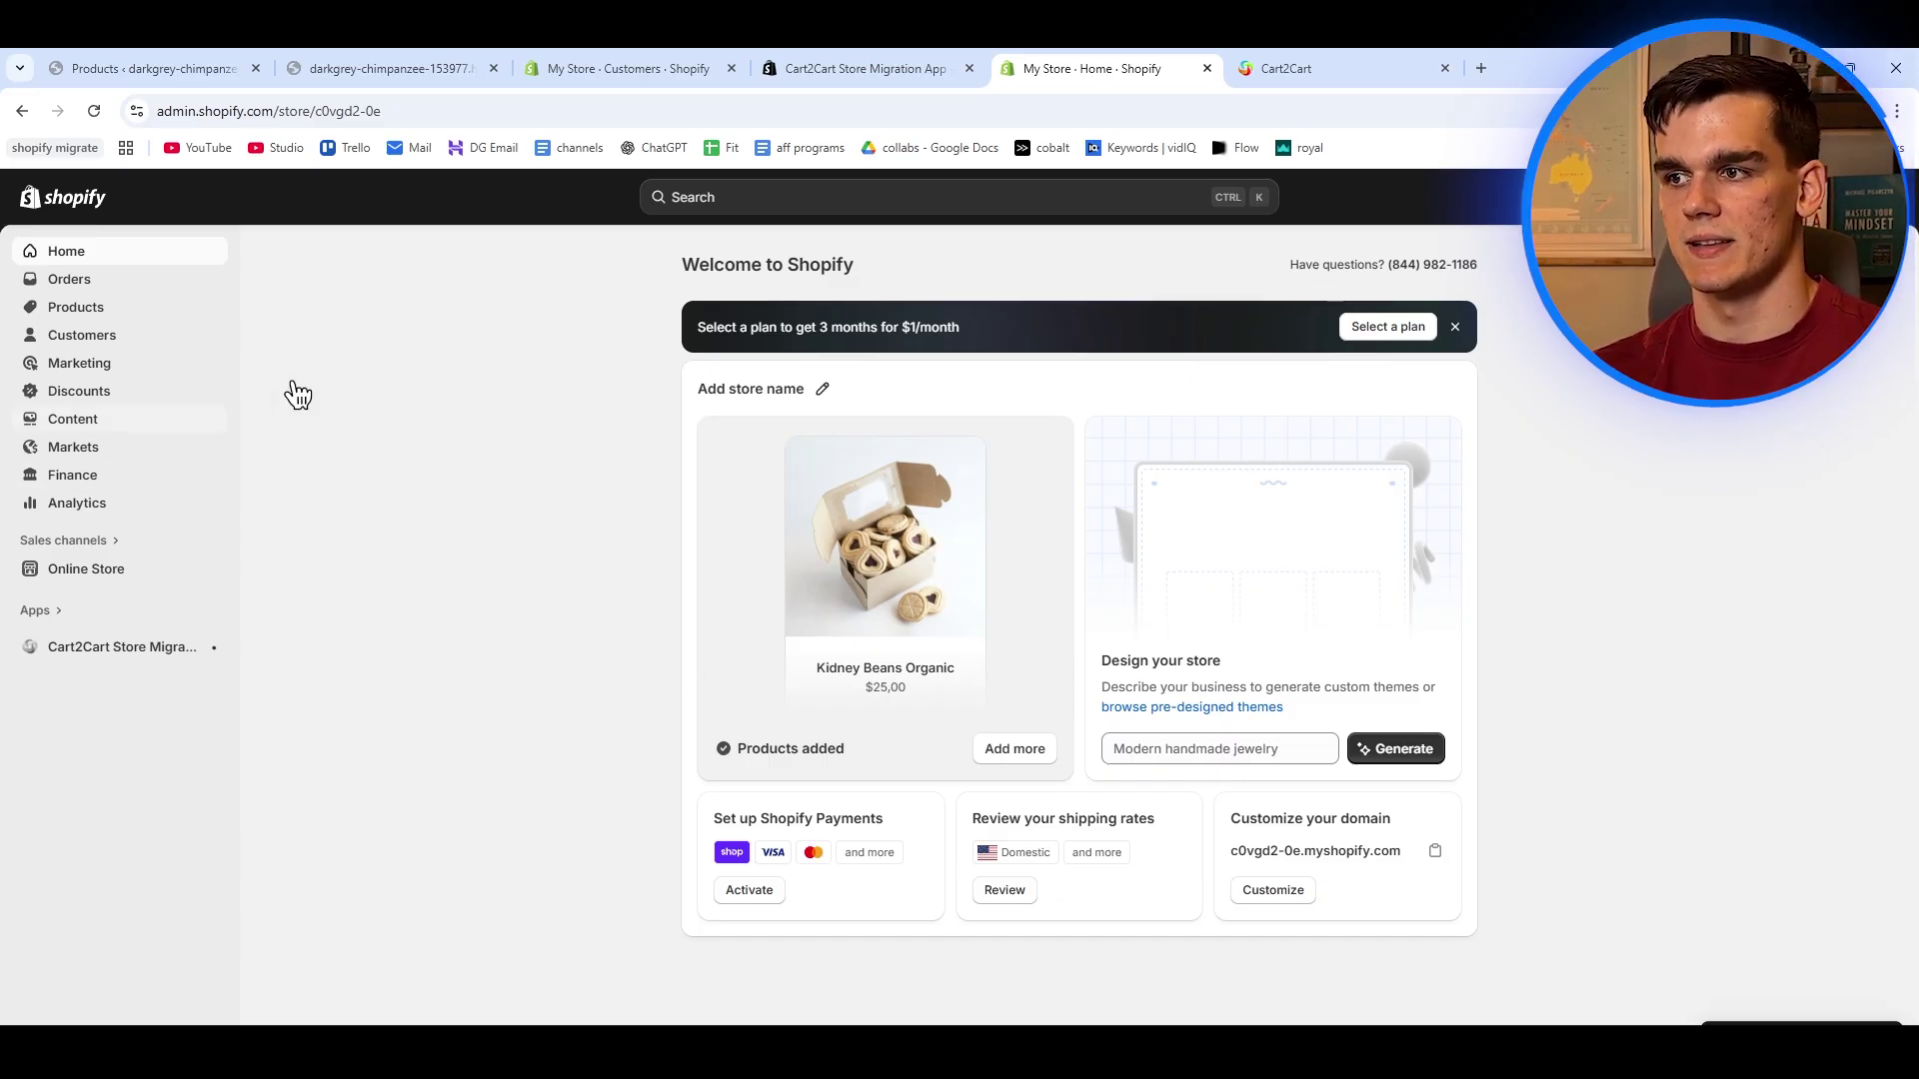
Check the migrated products in the Shopify product list and in the online store's Featured products section.
left_click(92, 308)
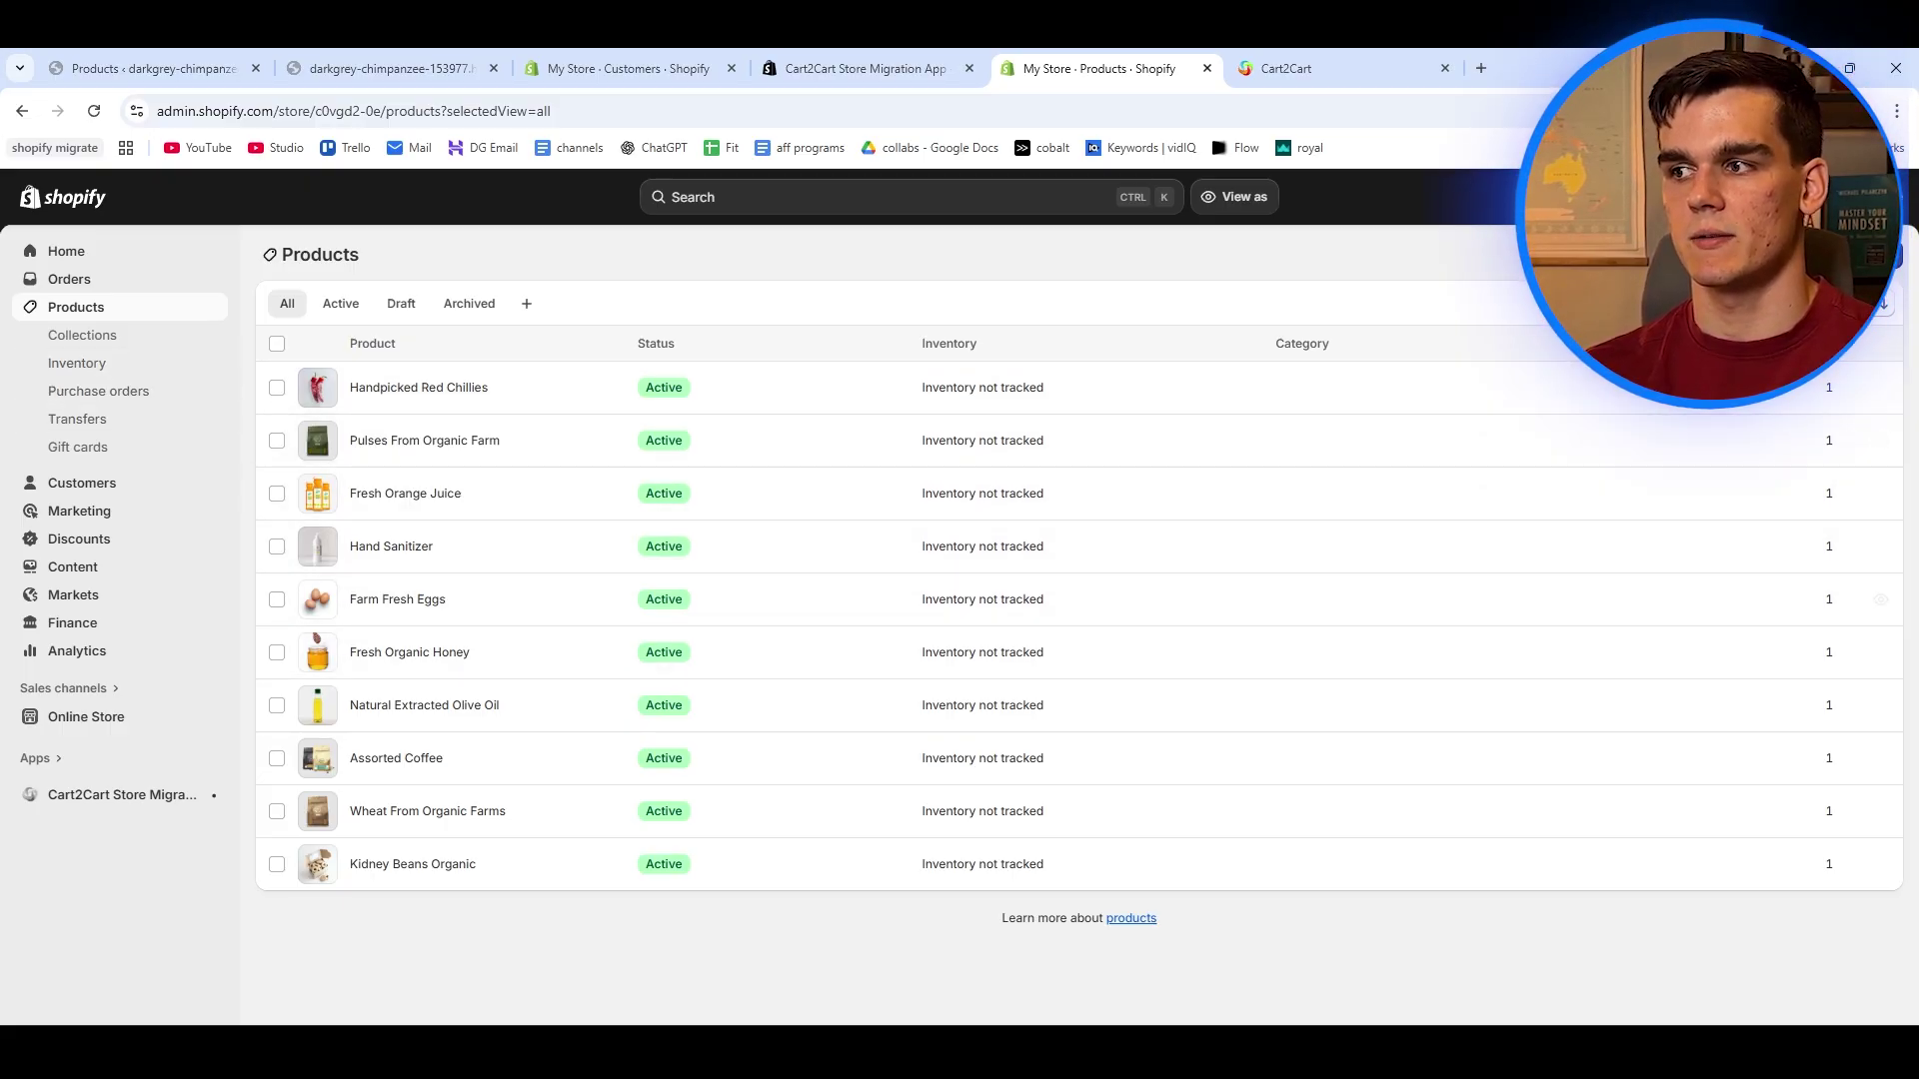
left_click(214, 719)
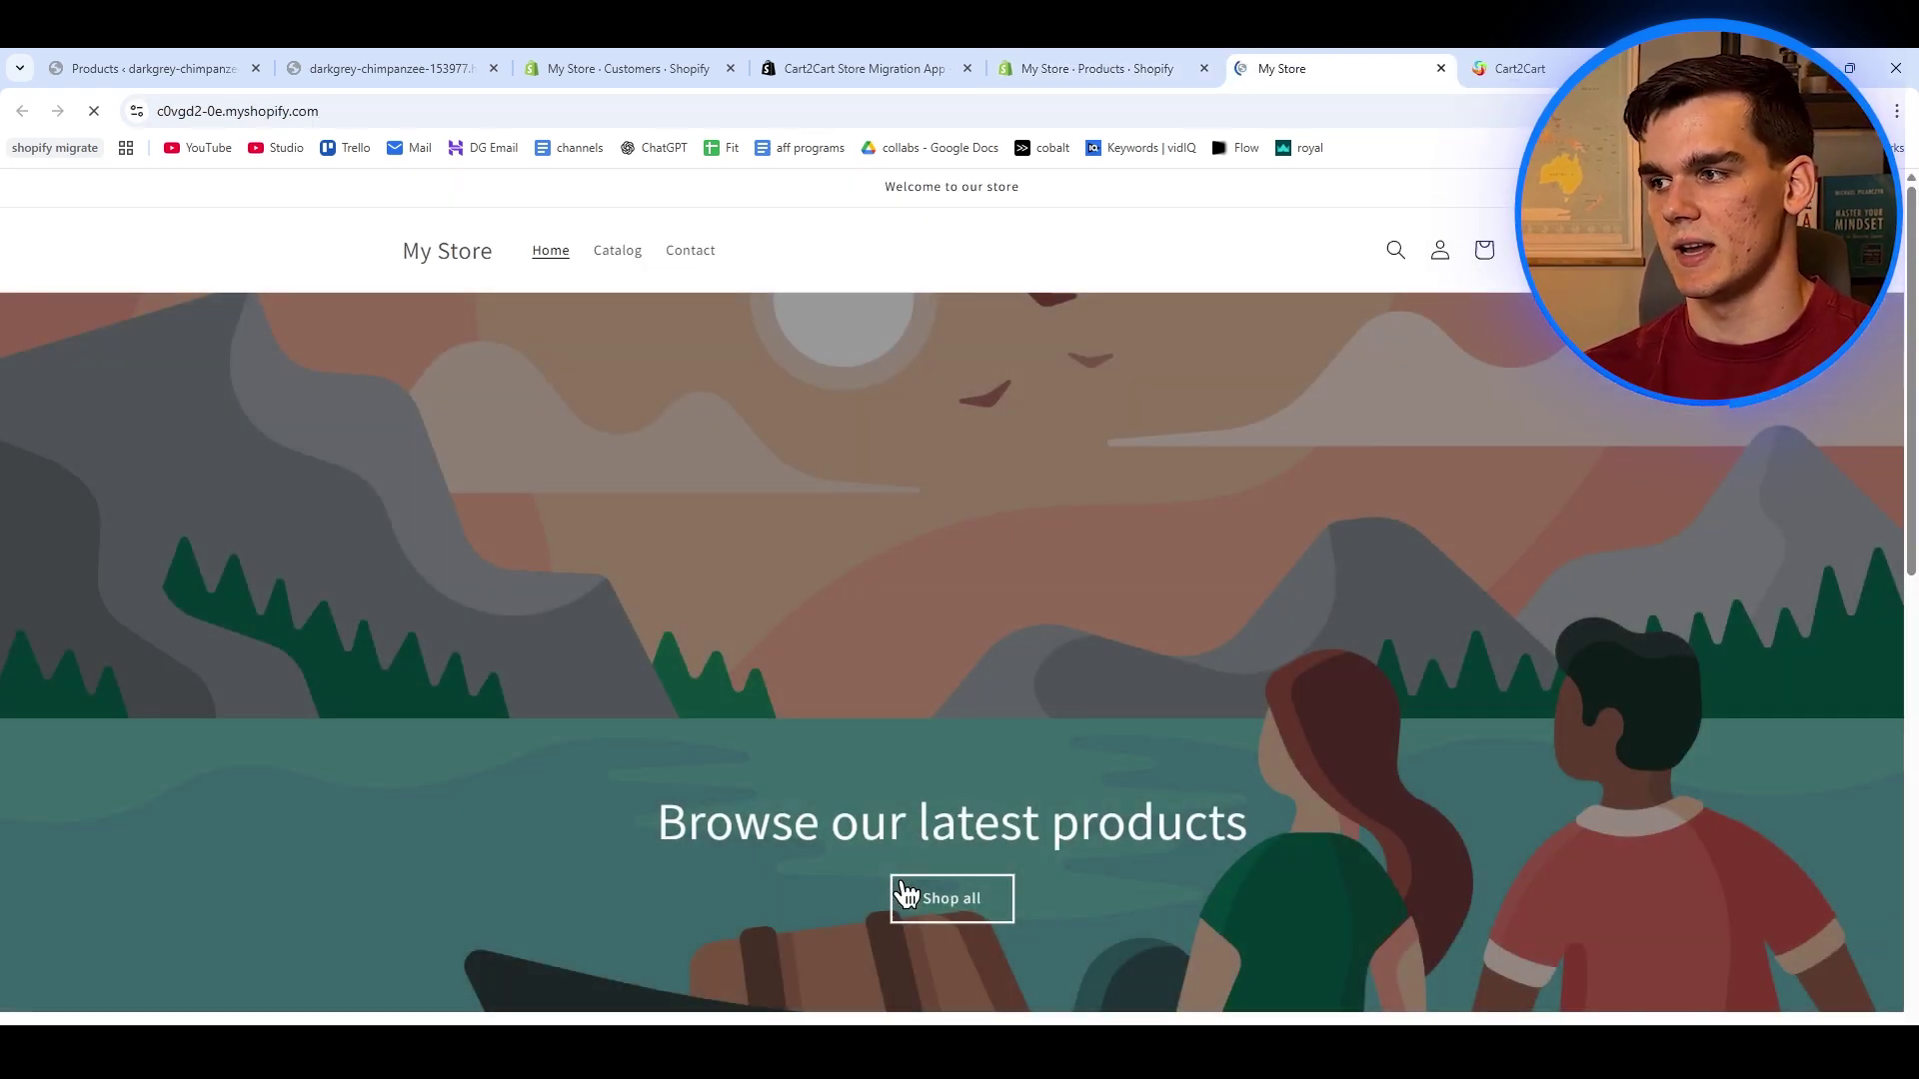
scroll(937, 639, "down", 3)
scroll(1156, 565, "down", 5)
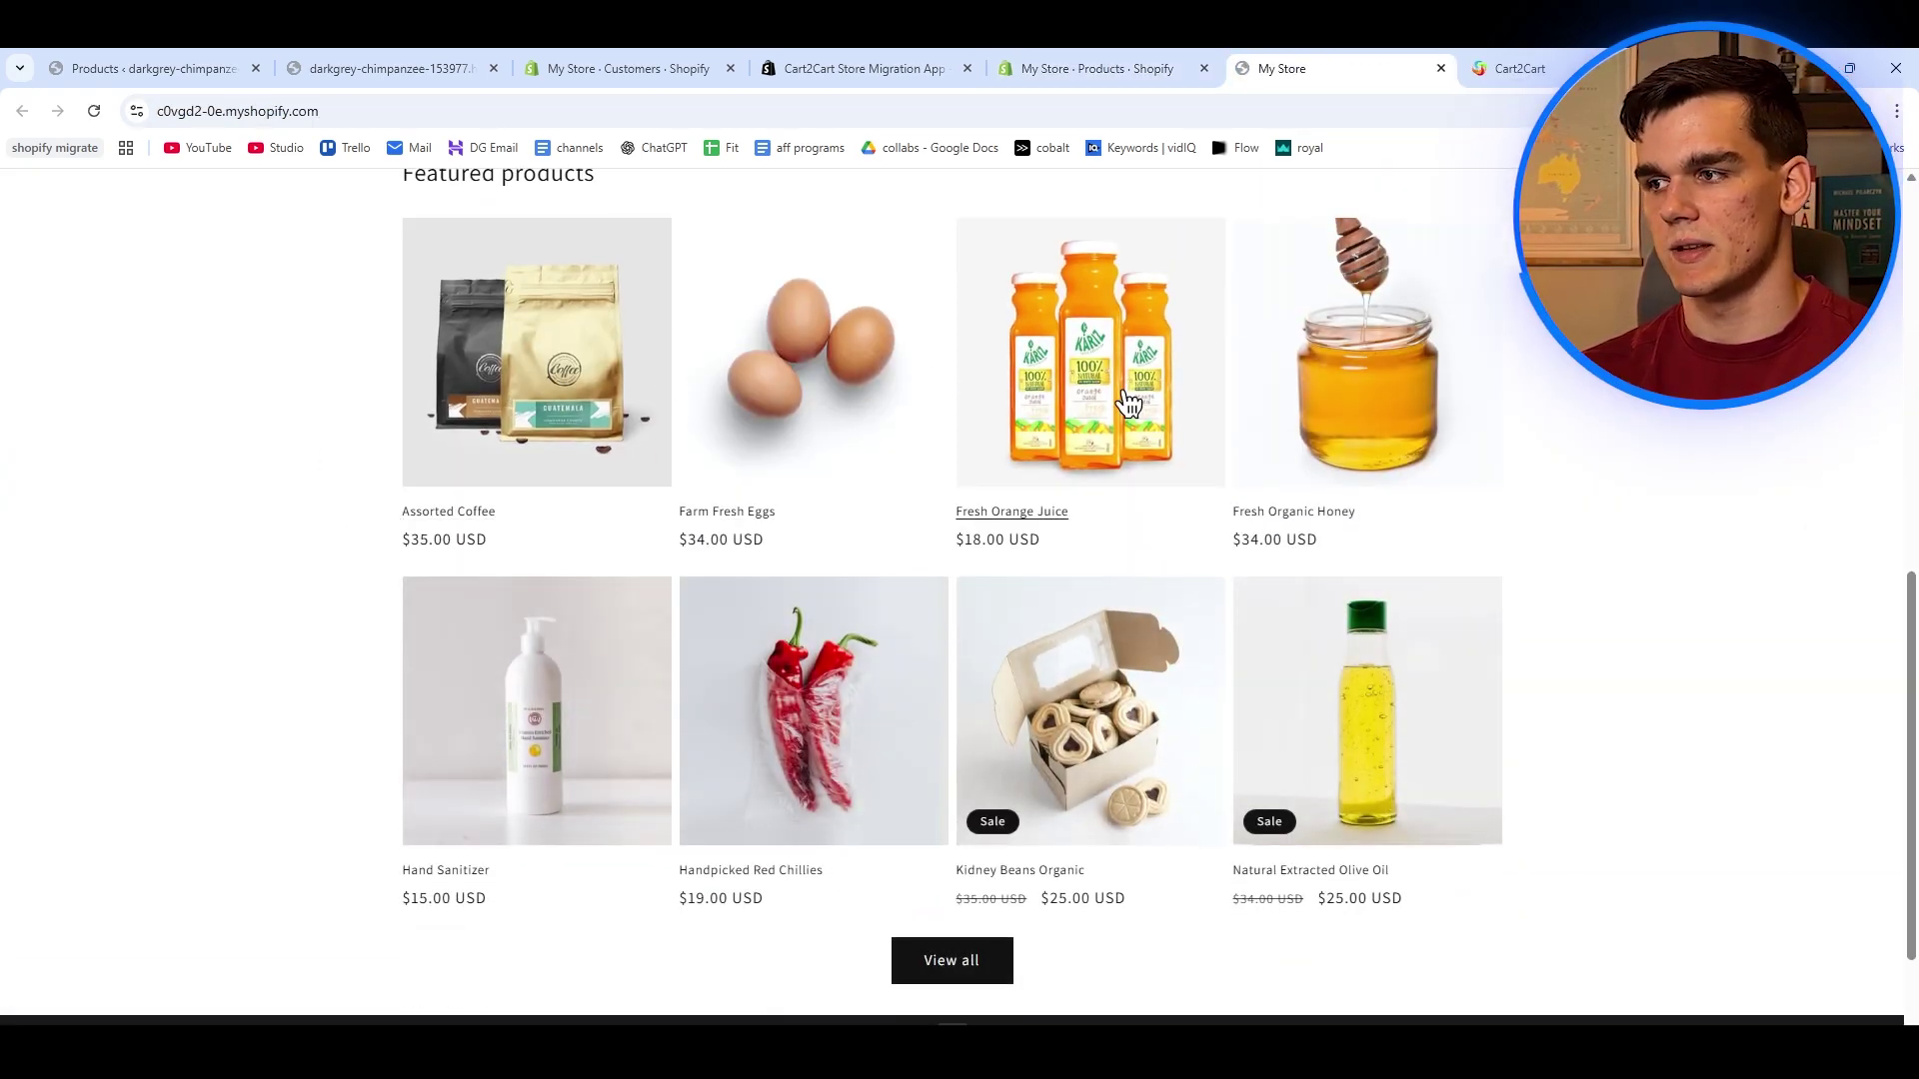
scroll(1203, 737, "down", 1)
scroll(613, 810, "up", 10)
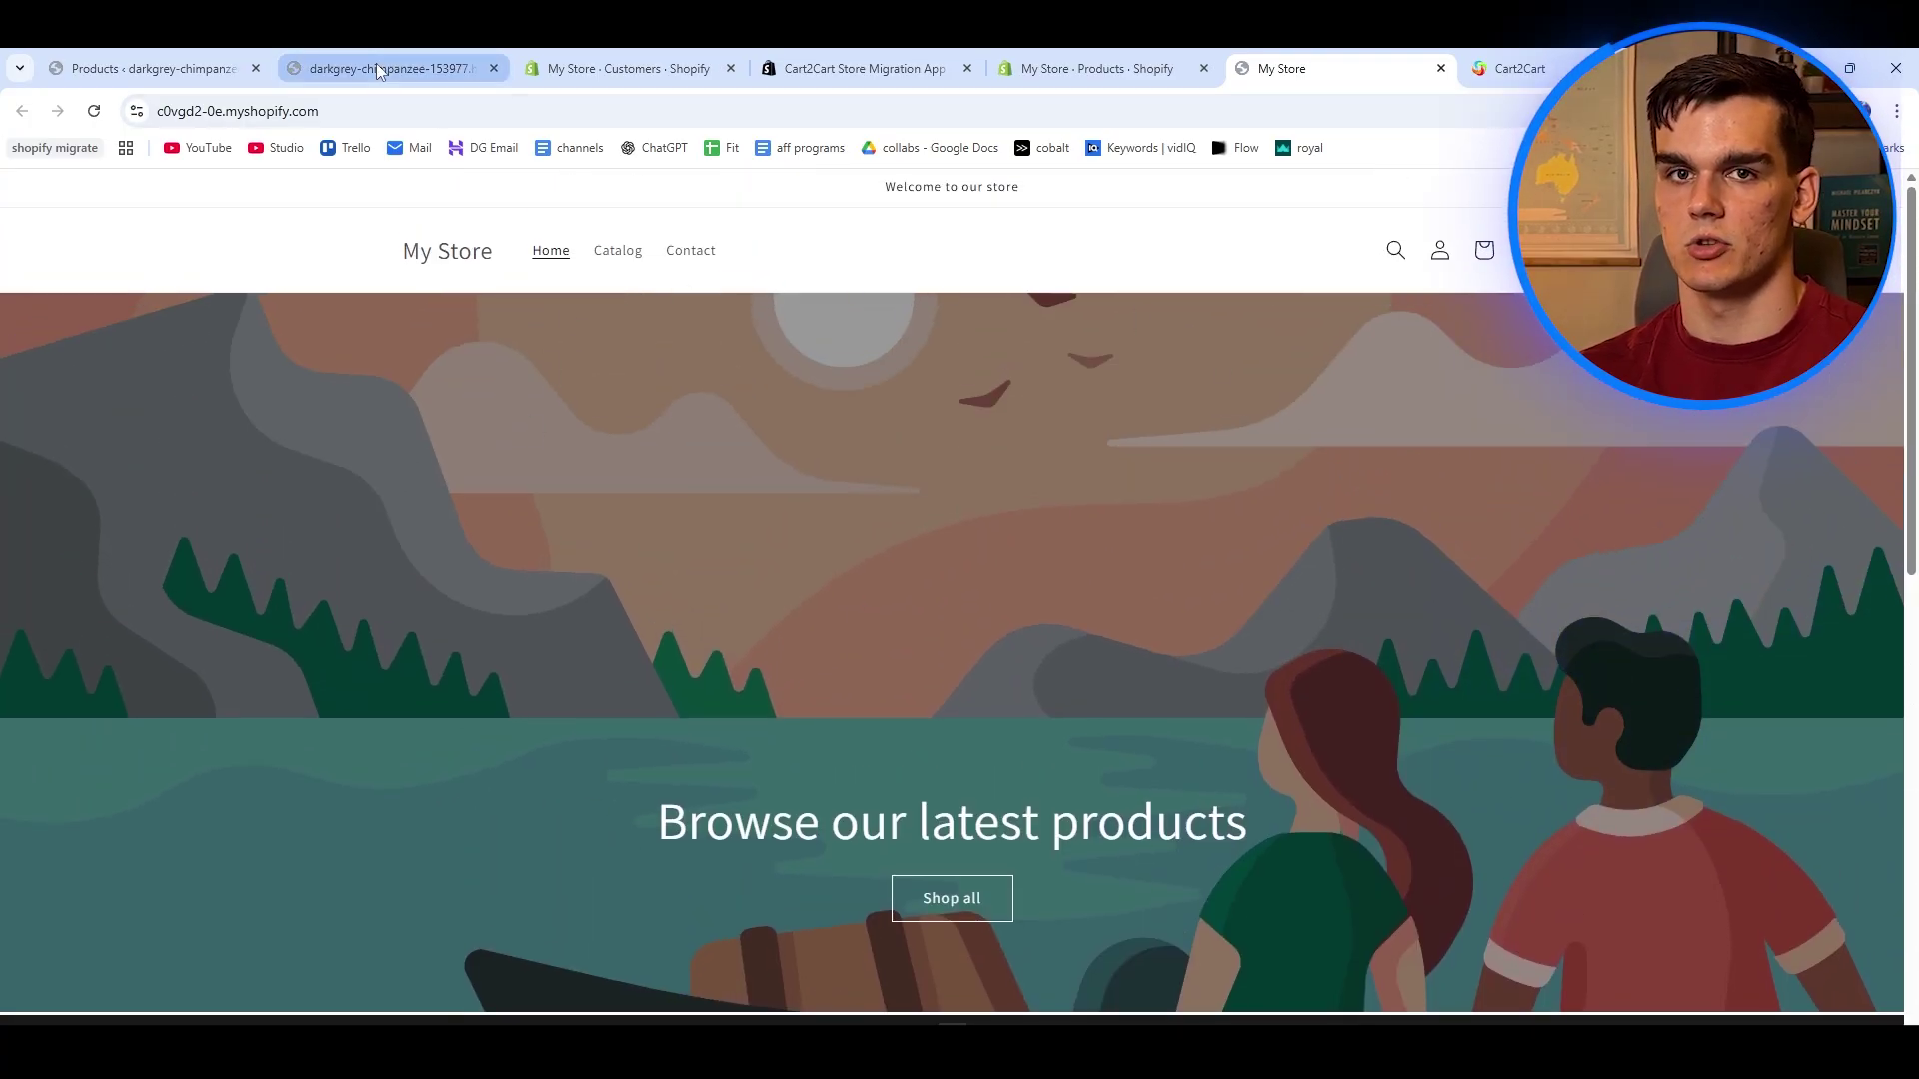
Examine the design of the original WooCommerce store's home page, from the hero banner to the Best Selling Products section.
left_click(376, 68)
scroll(810, 594, "up", 3)
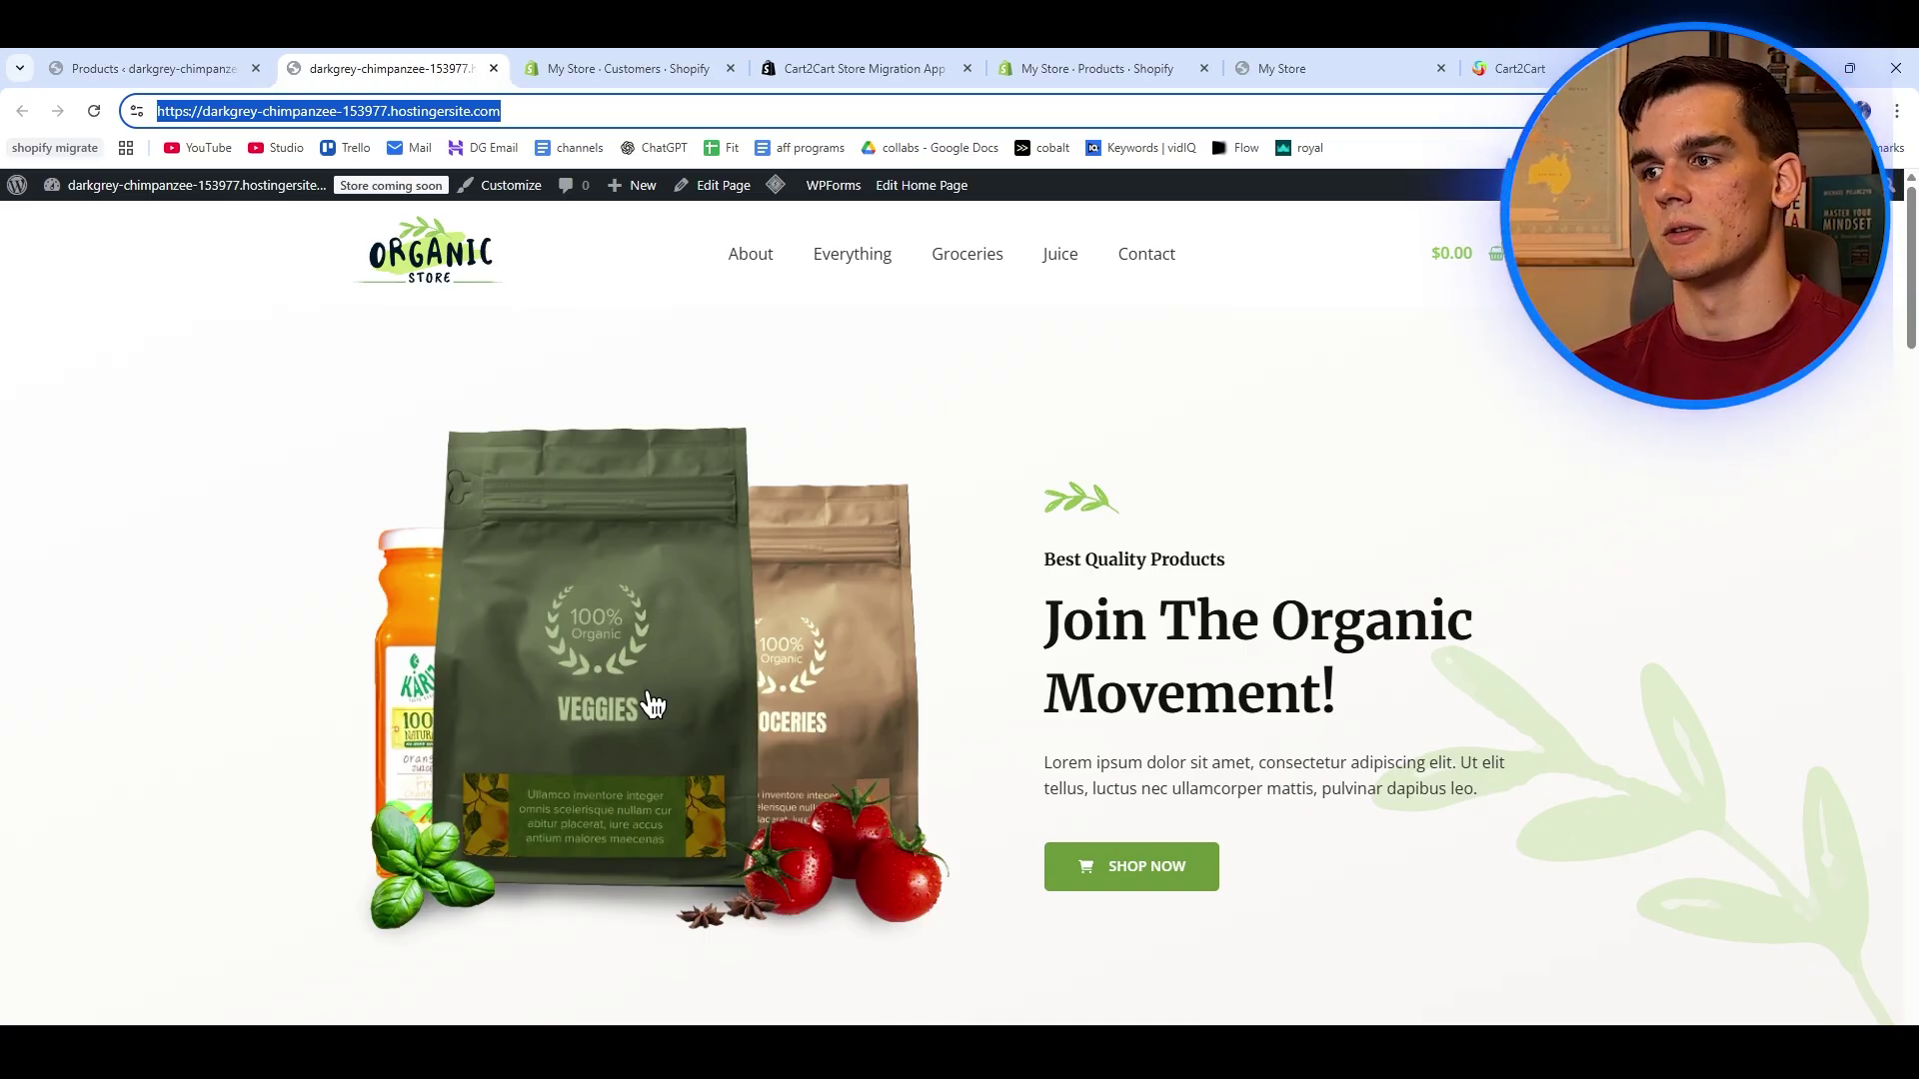
scroll(683, 766, "down", 3)
scroll(683, 765, "down", 1)
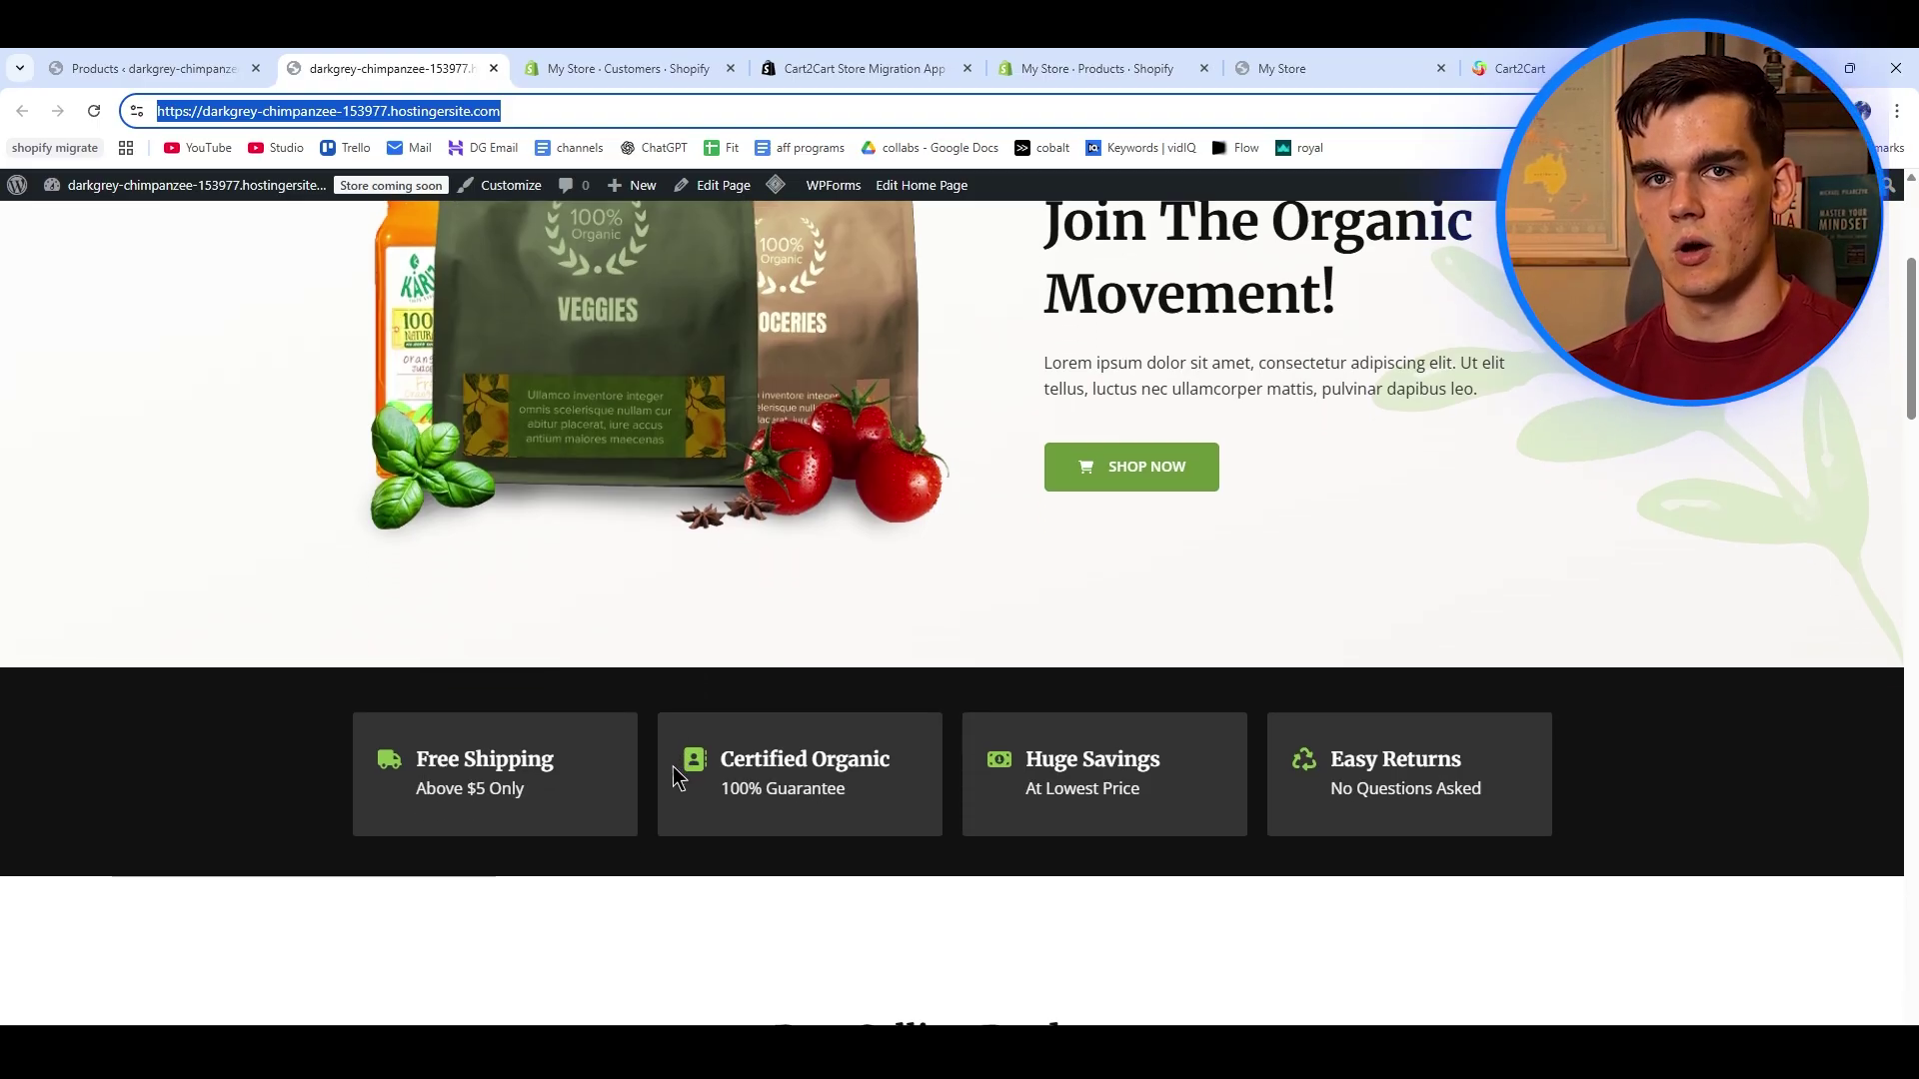
scroll(507, 718, "down", 2)
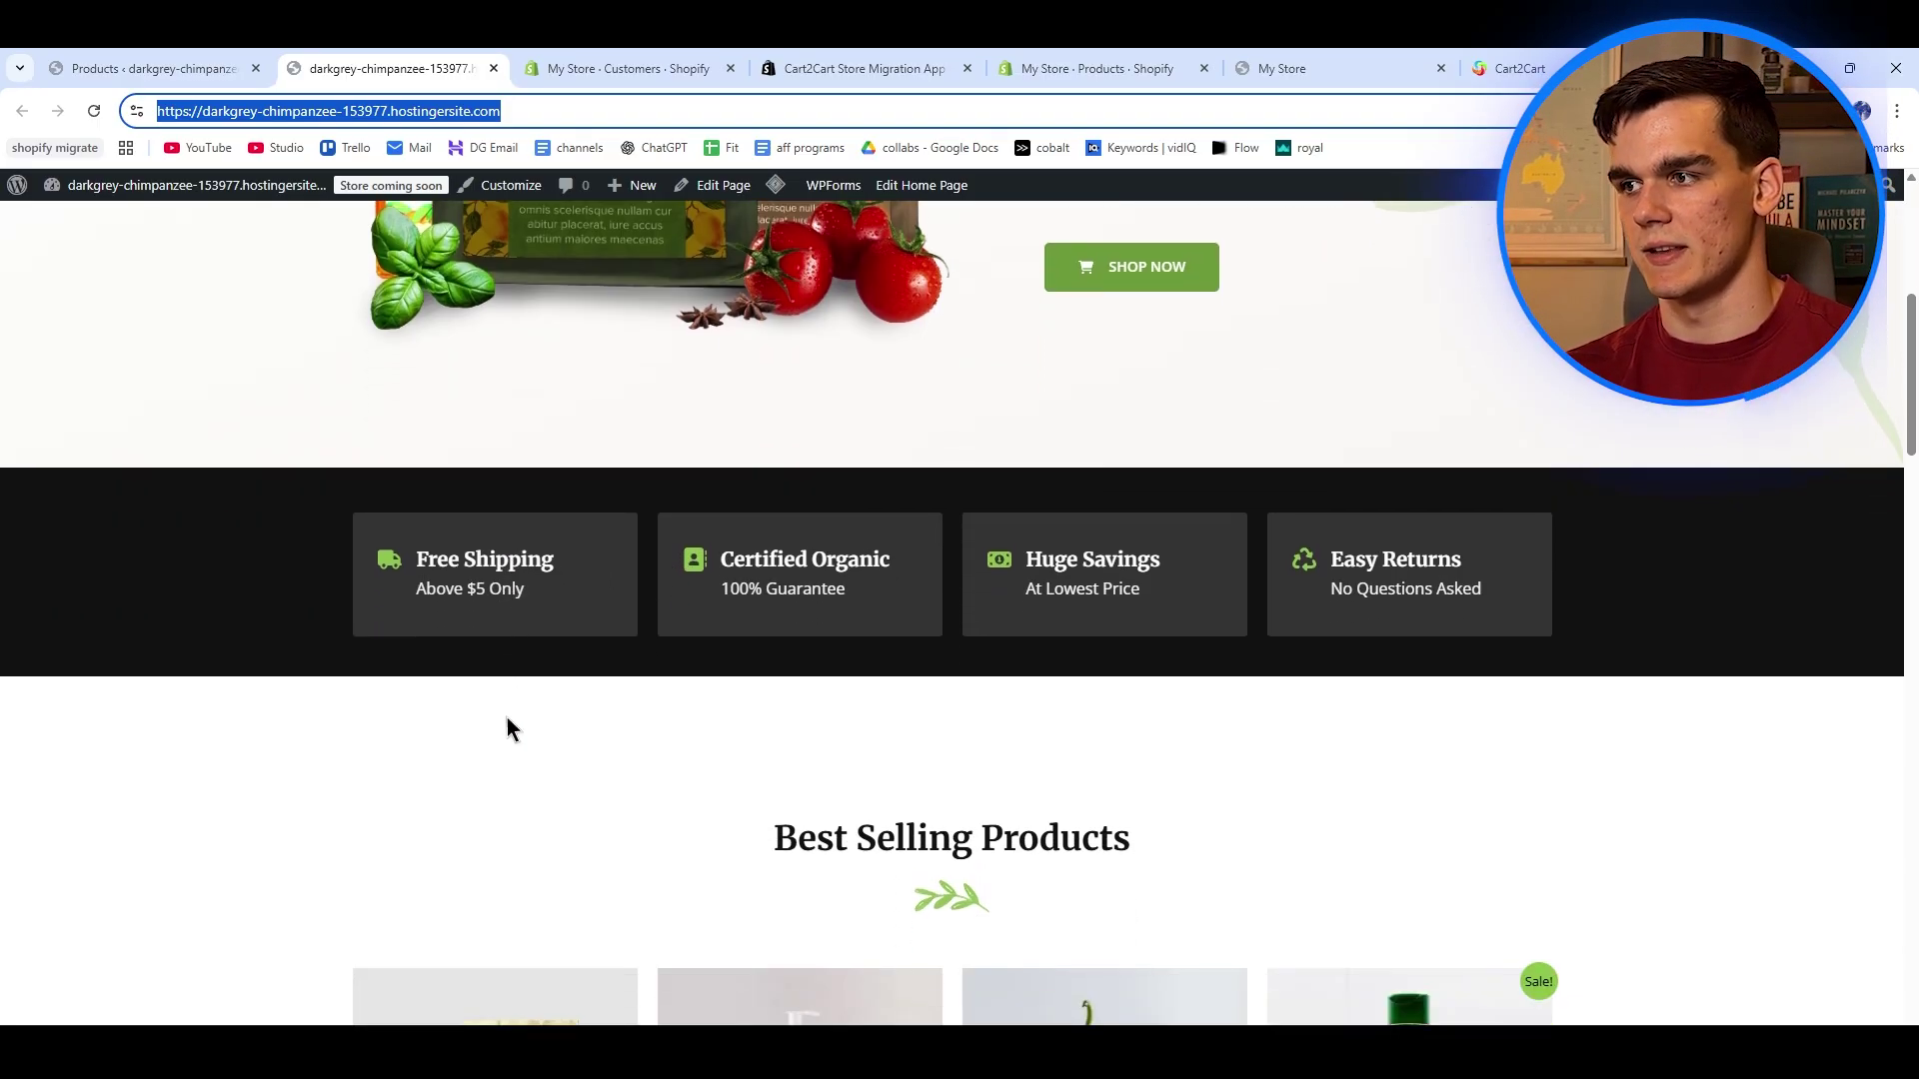
scroll(503, 722, "up", 6)
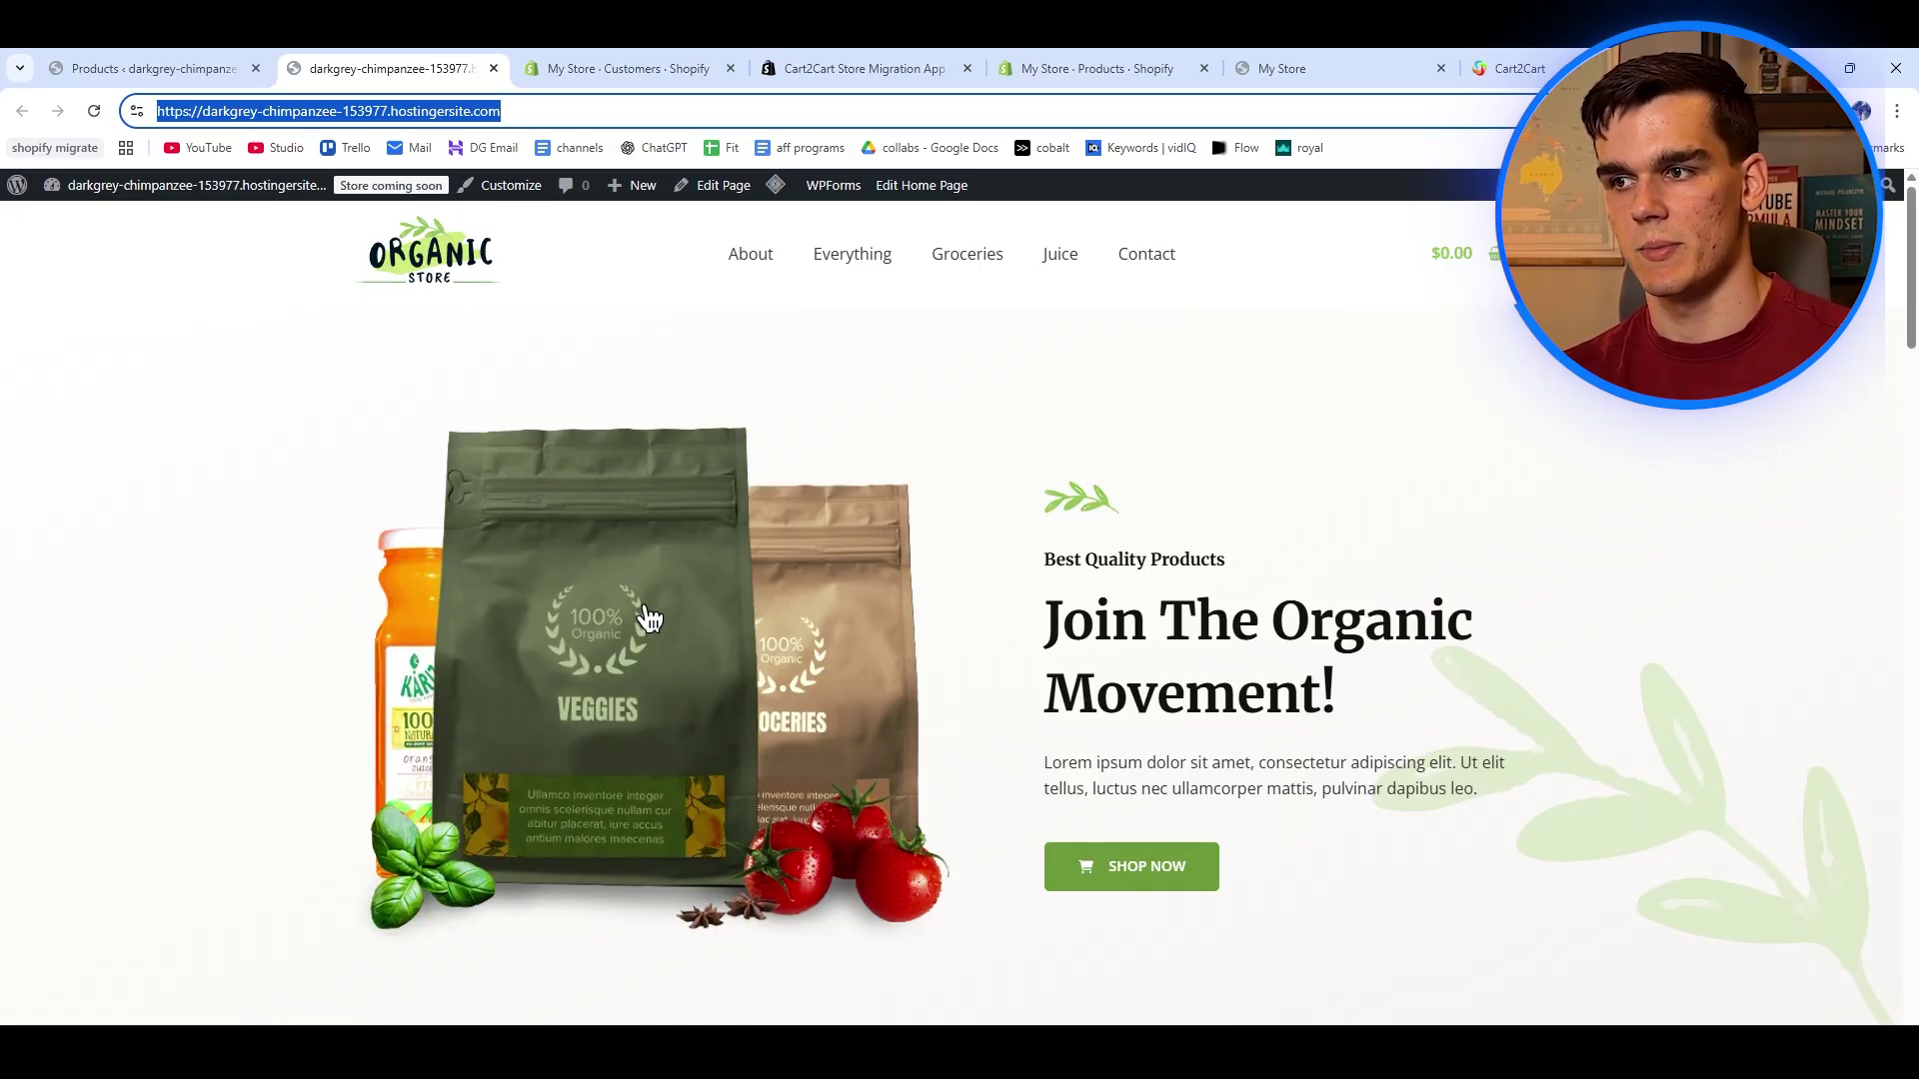
scroll(883, 555, "down", 1)
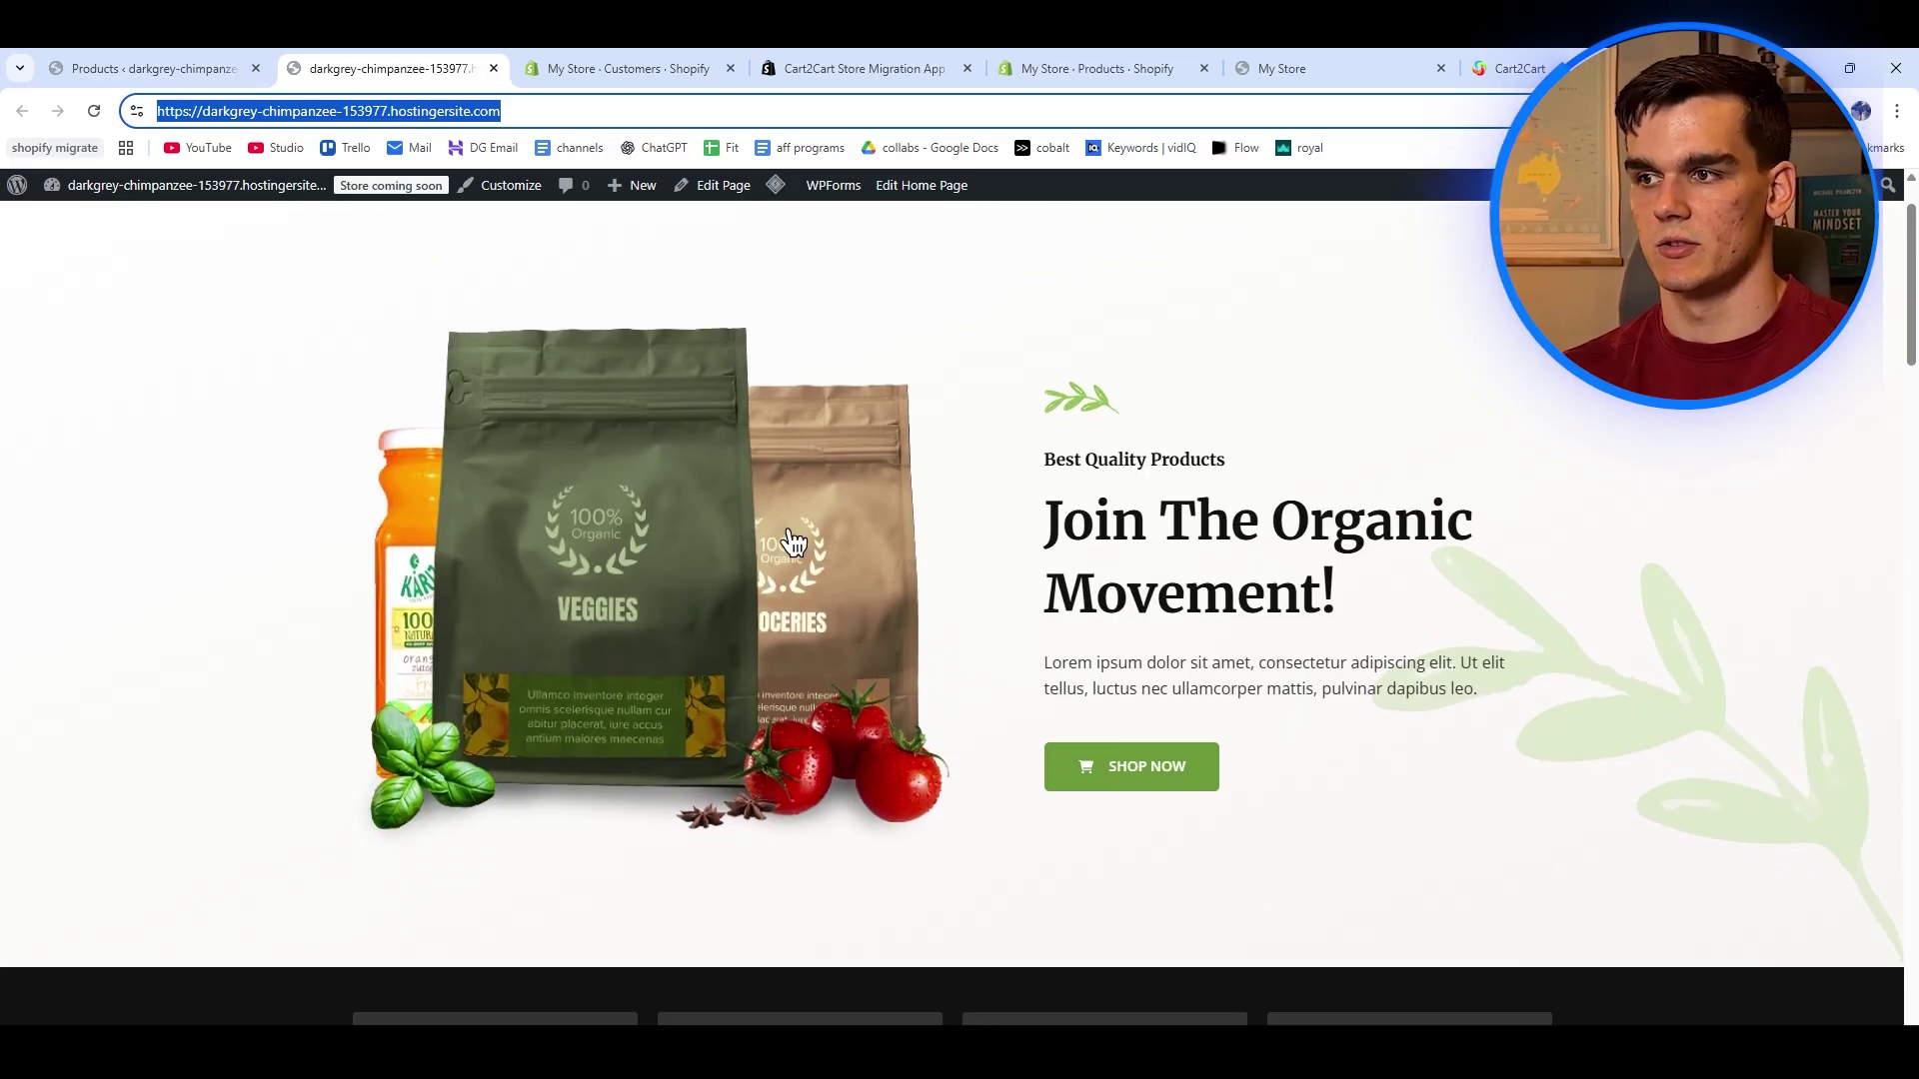
Recheck the Shopify product list and examine the Shopify storefront's theme and featured products against the original design.
left_click(1071, 60)
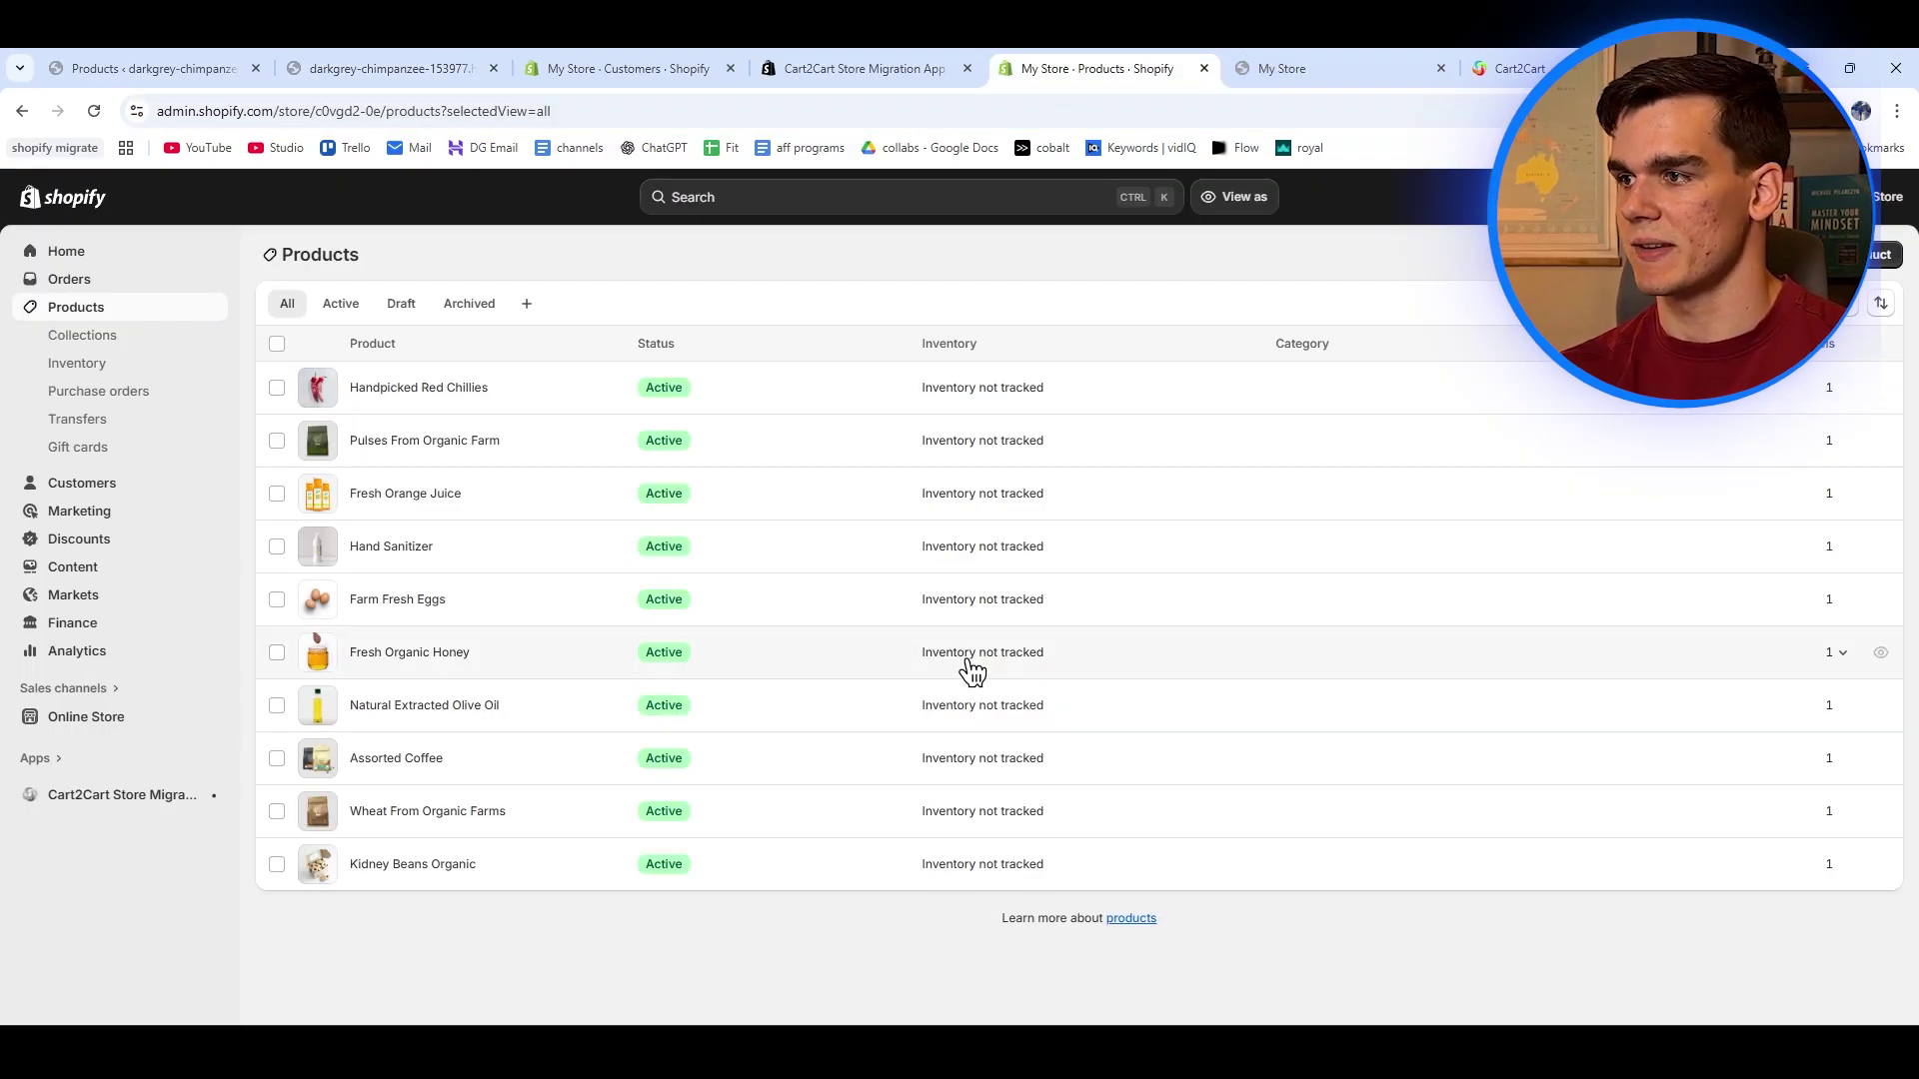
left_click(1292, 62)
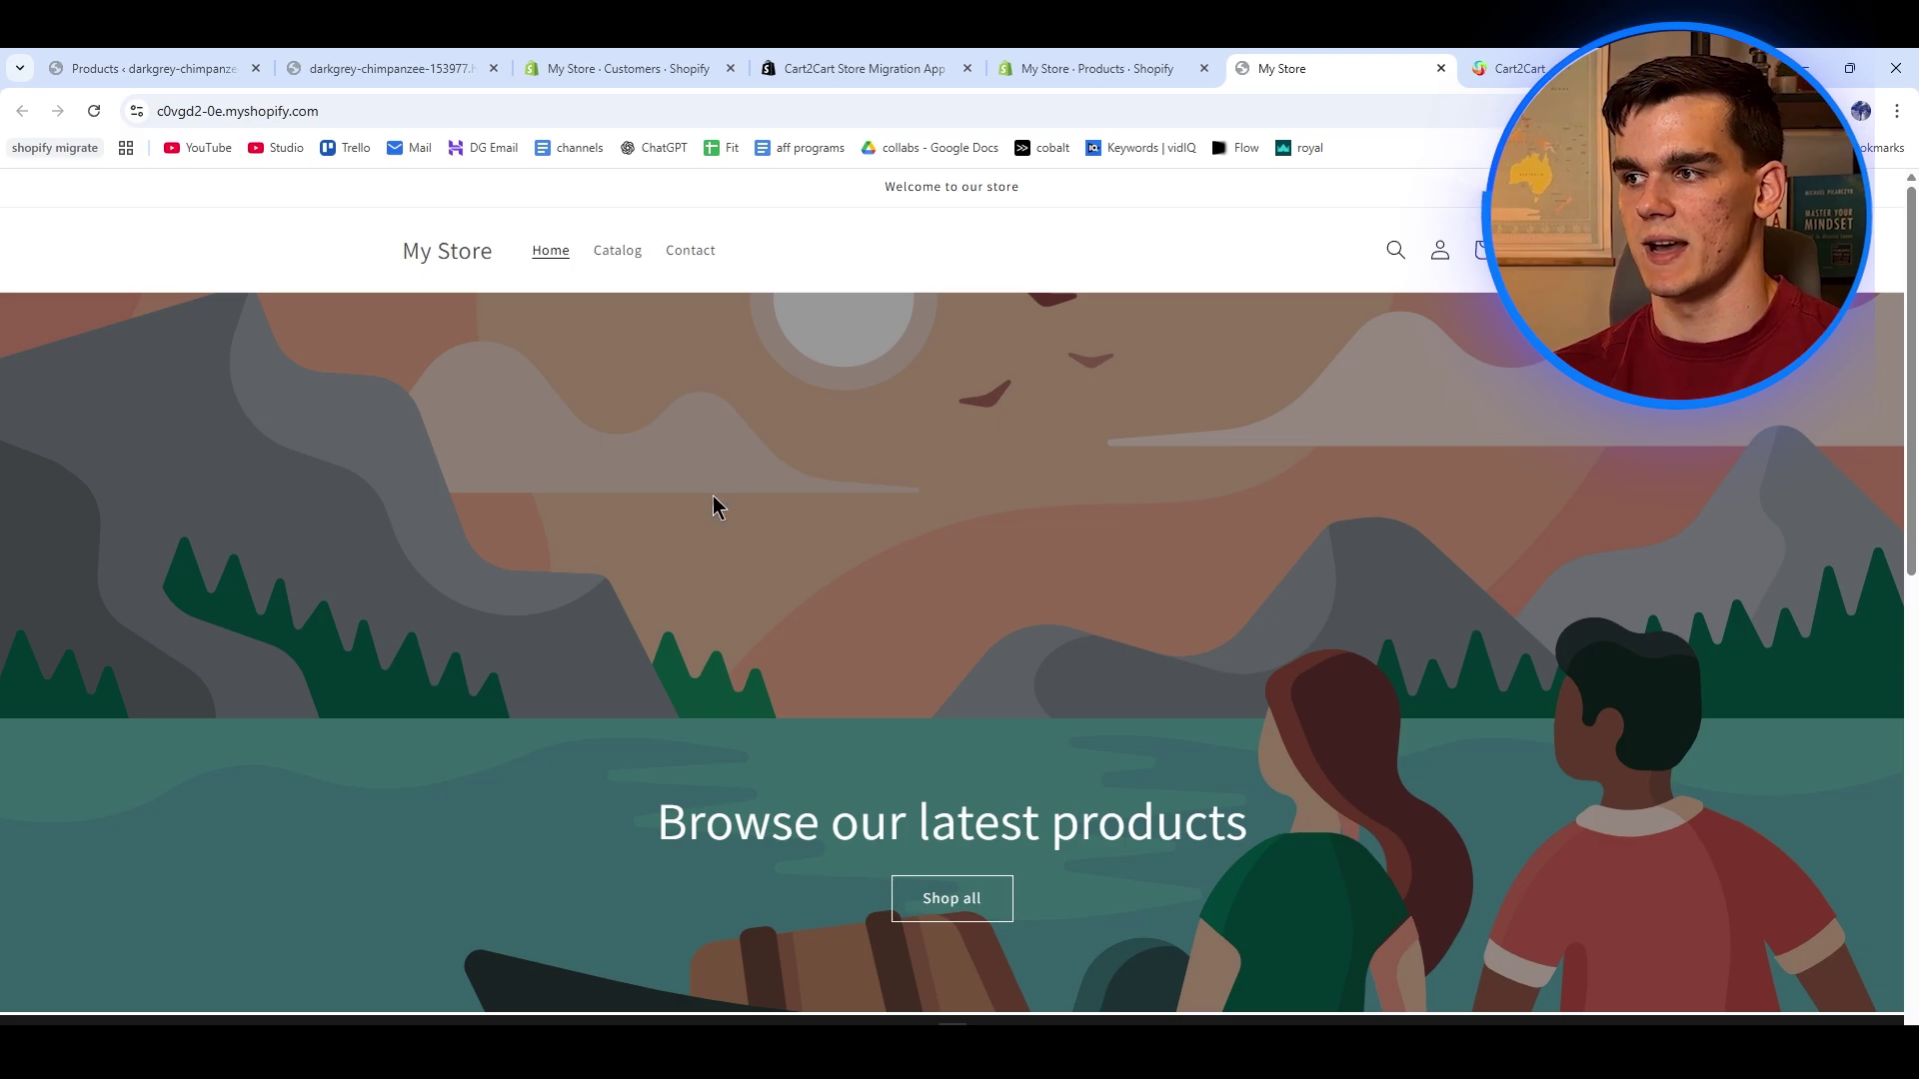
scroll(712, 496, "down", 3)
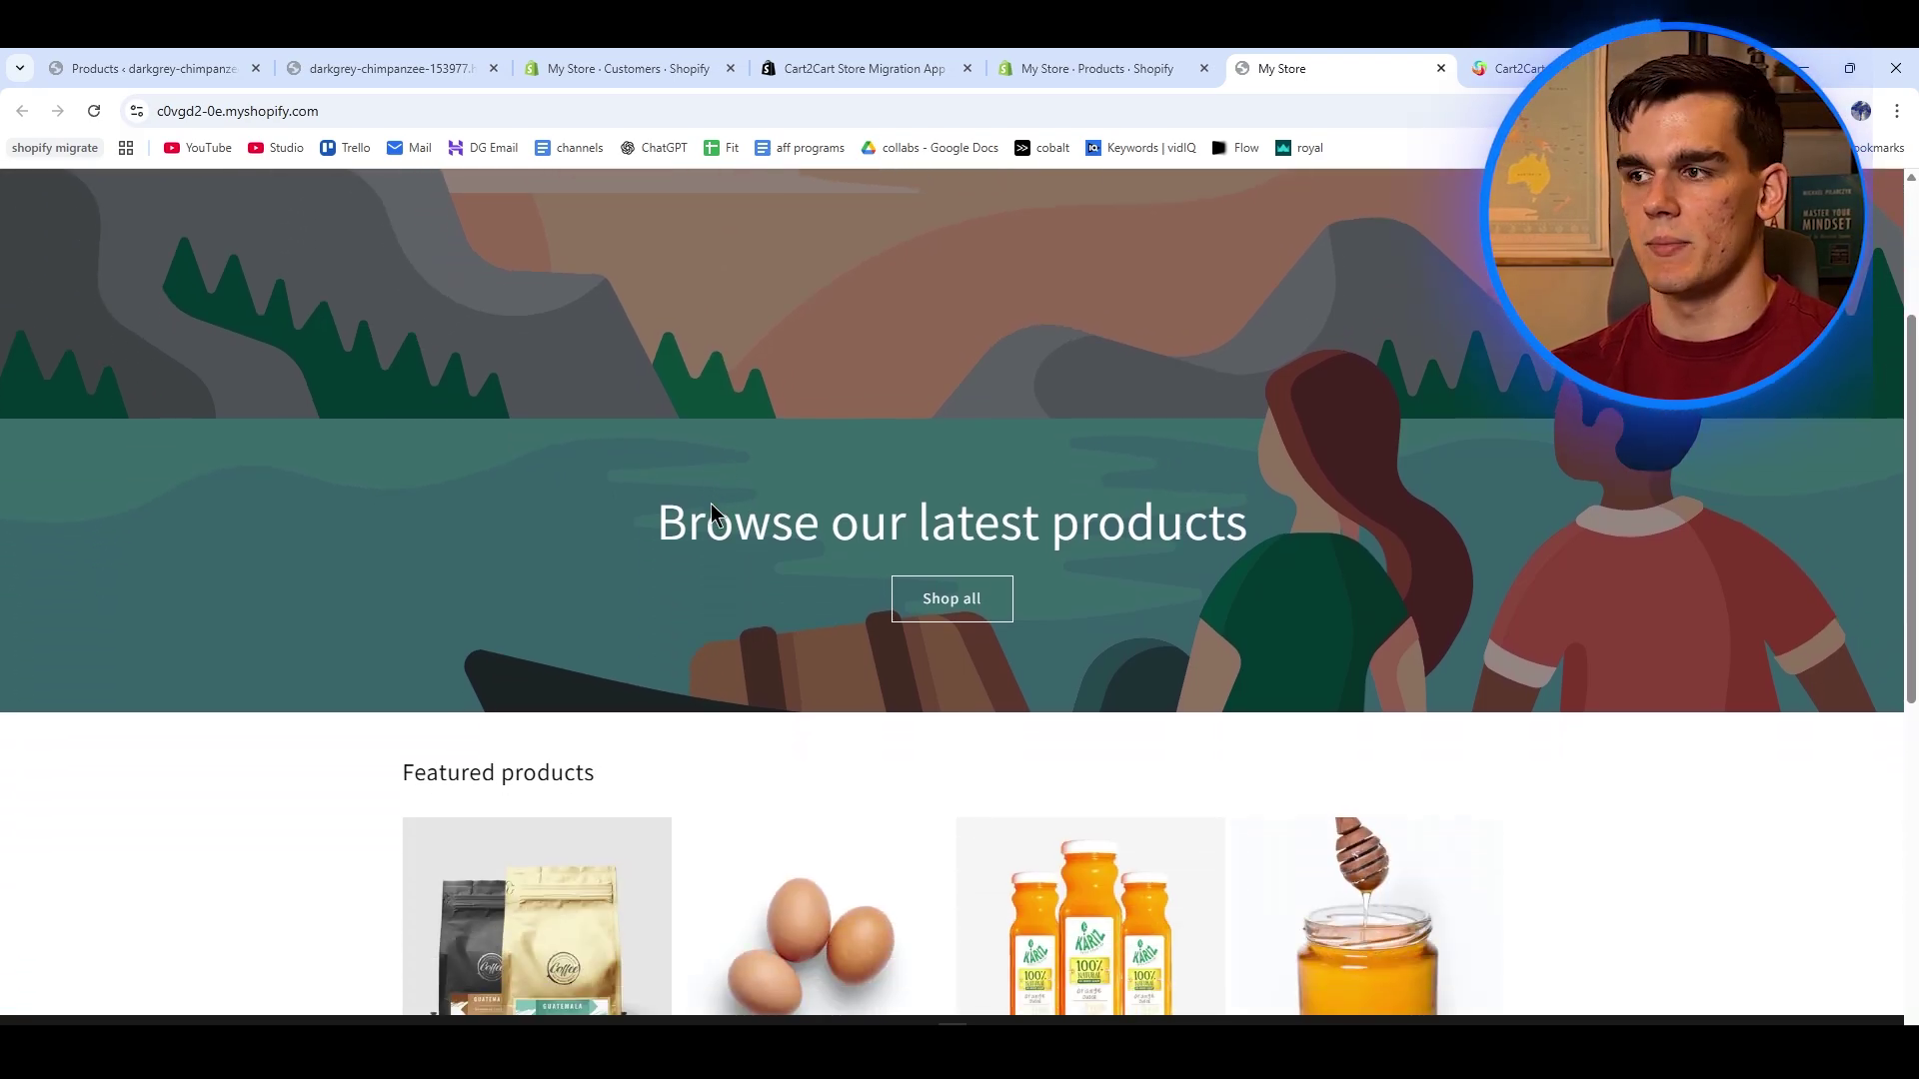
scroll(1092, 702, "up", 3)
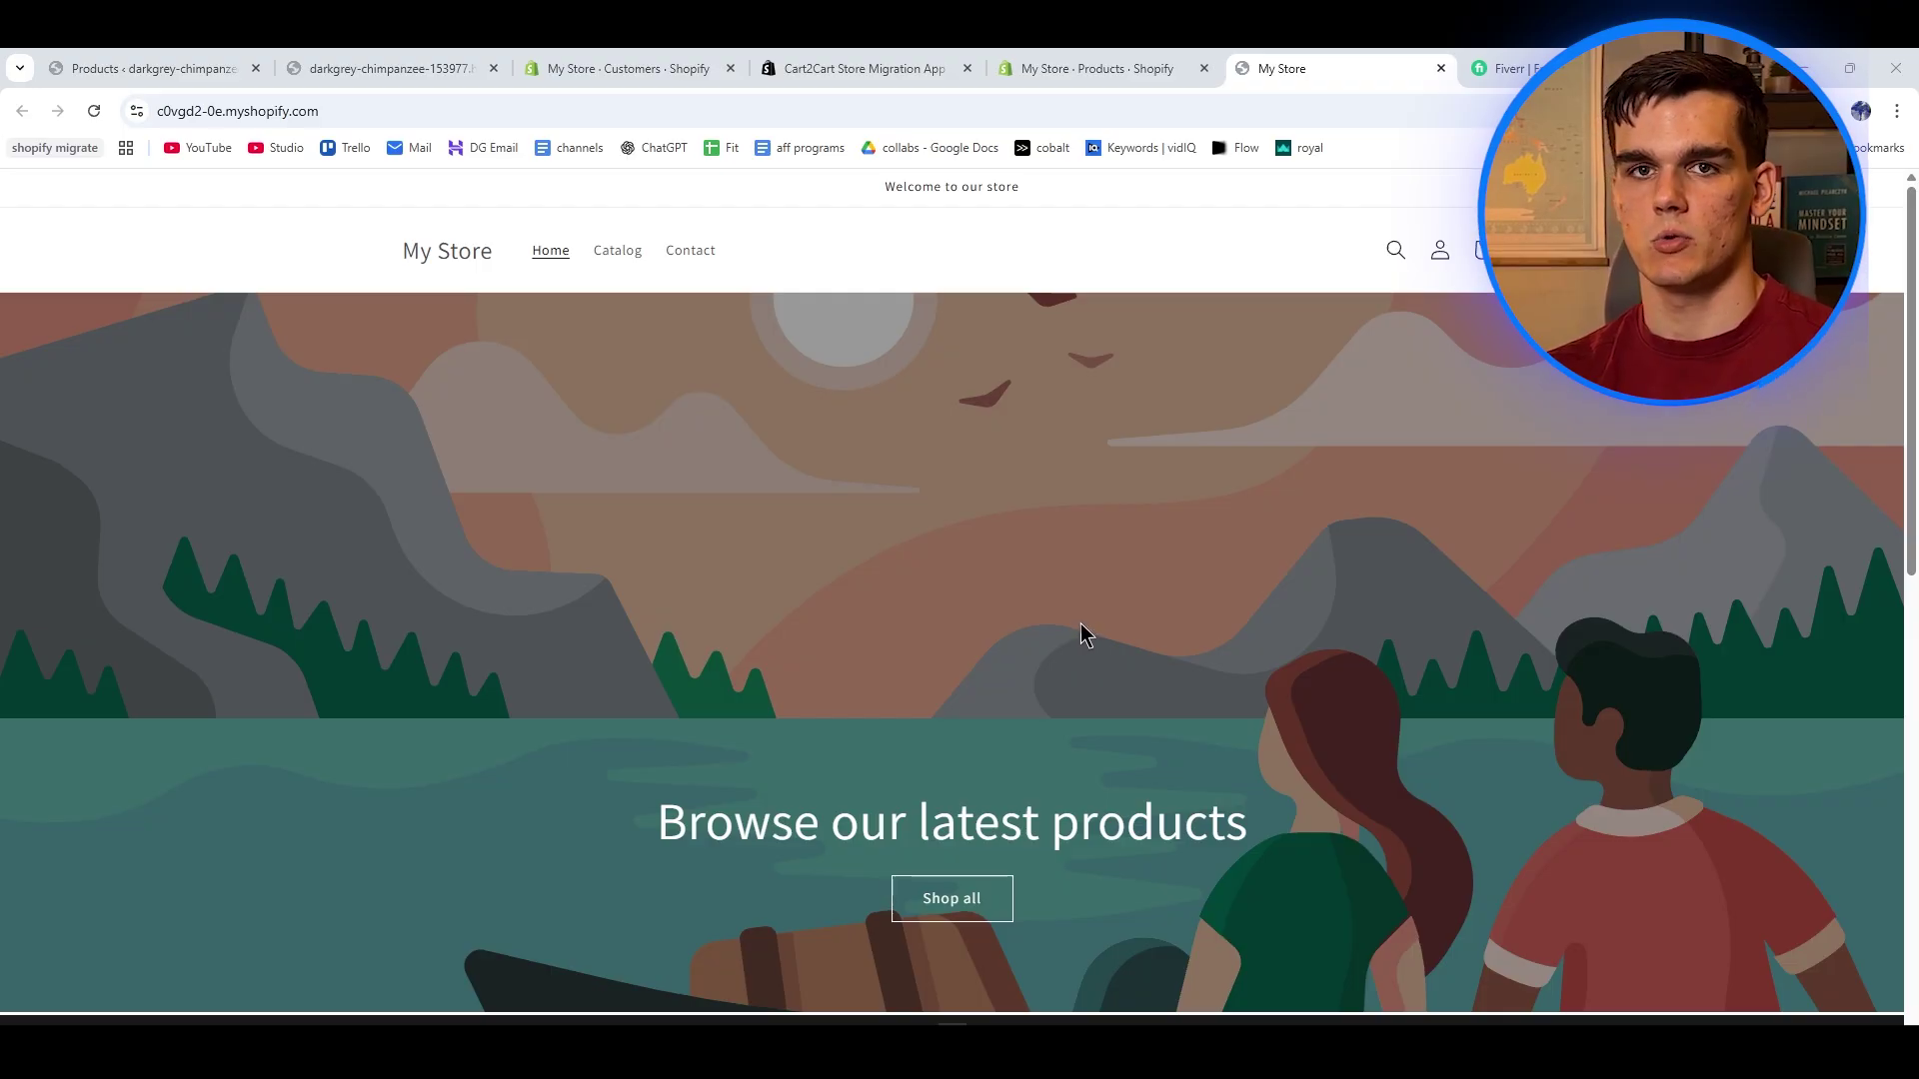
Switch to Fiverr, search for "Wordpress to Shopify migration" services and look over the offered gigs.
left_click(1520, 52)
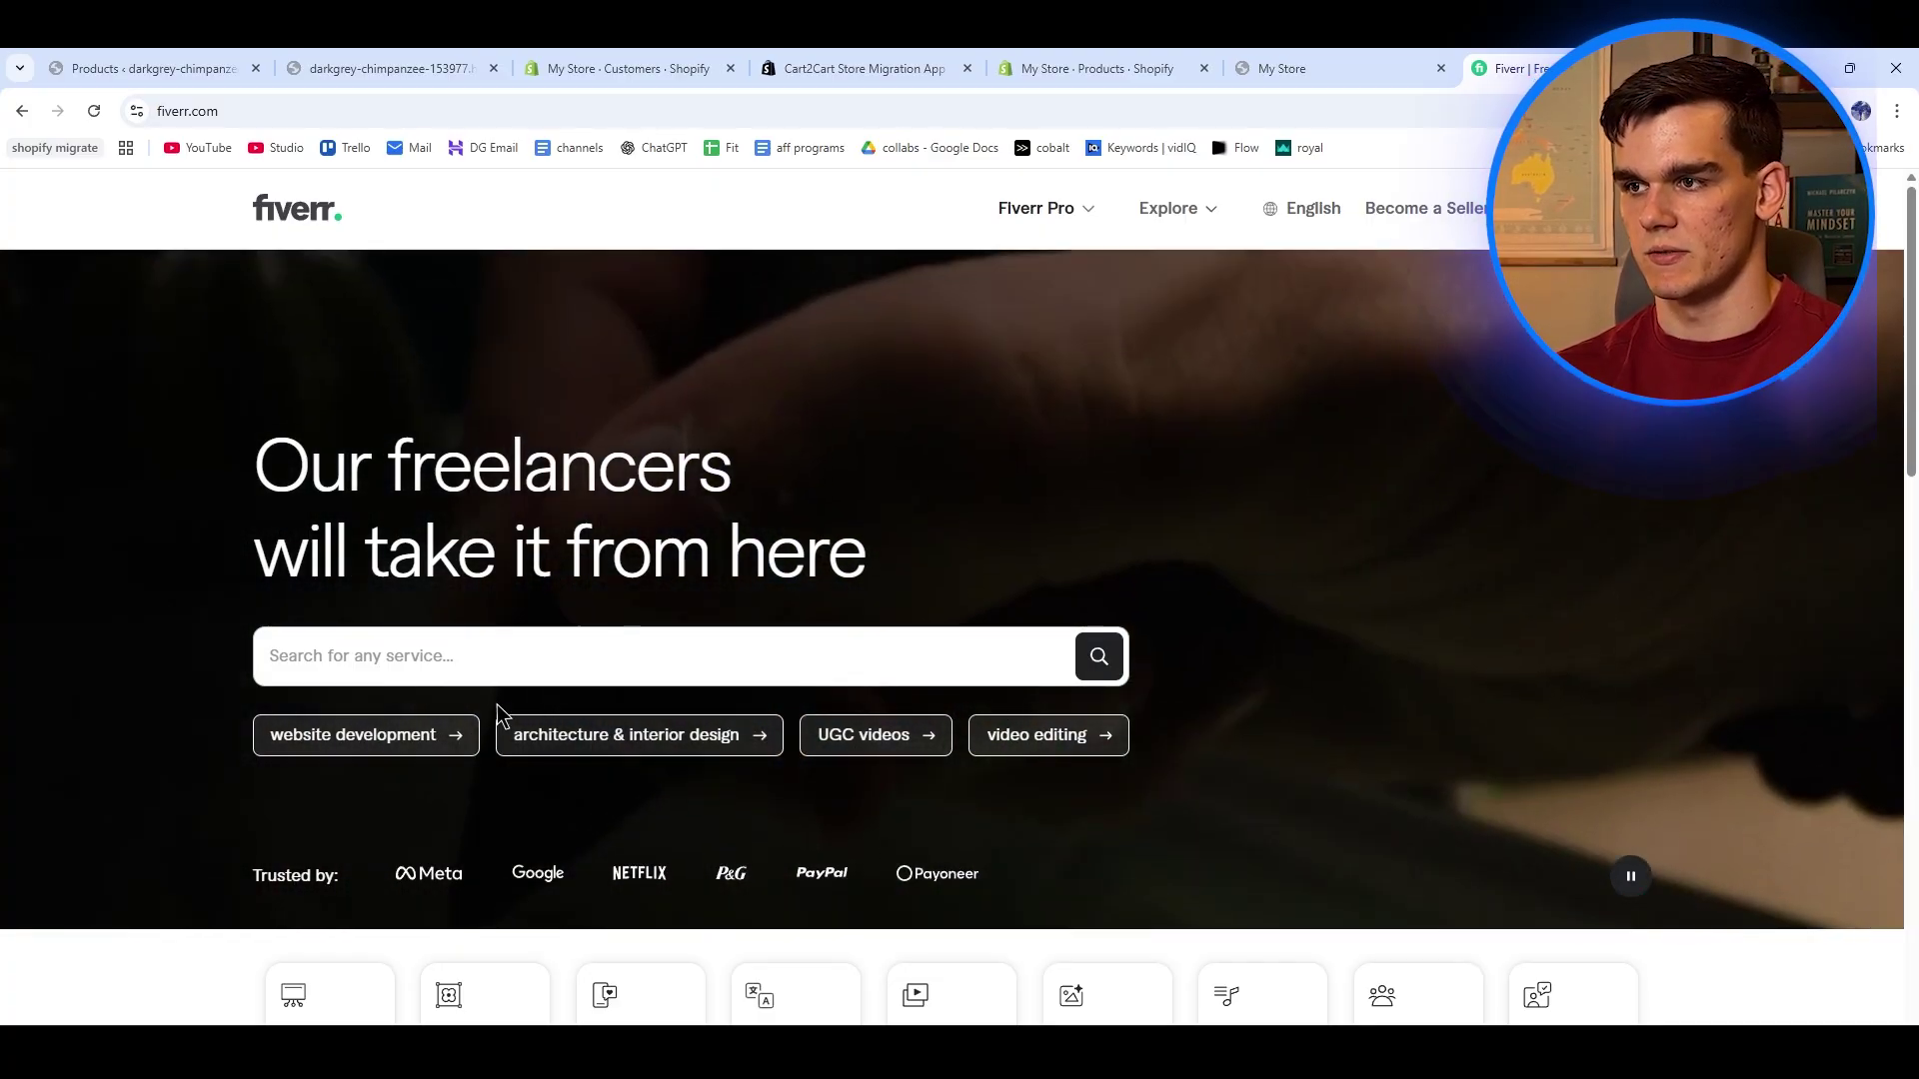
left_click(399, 659)
type("Wordpress to Shopify migration")
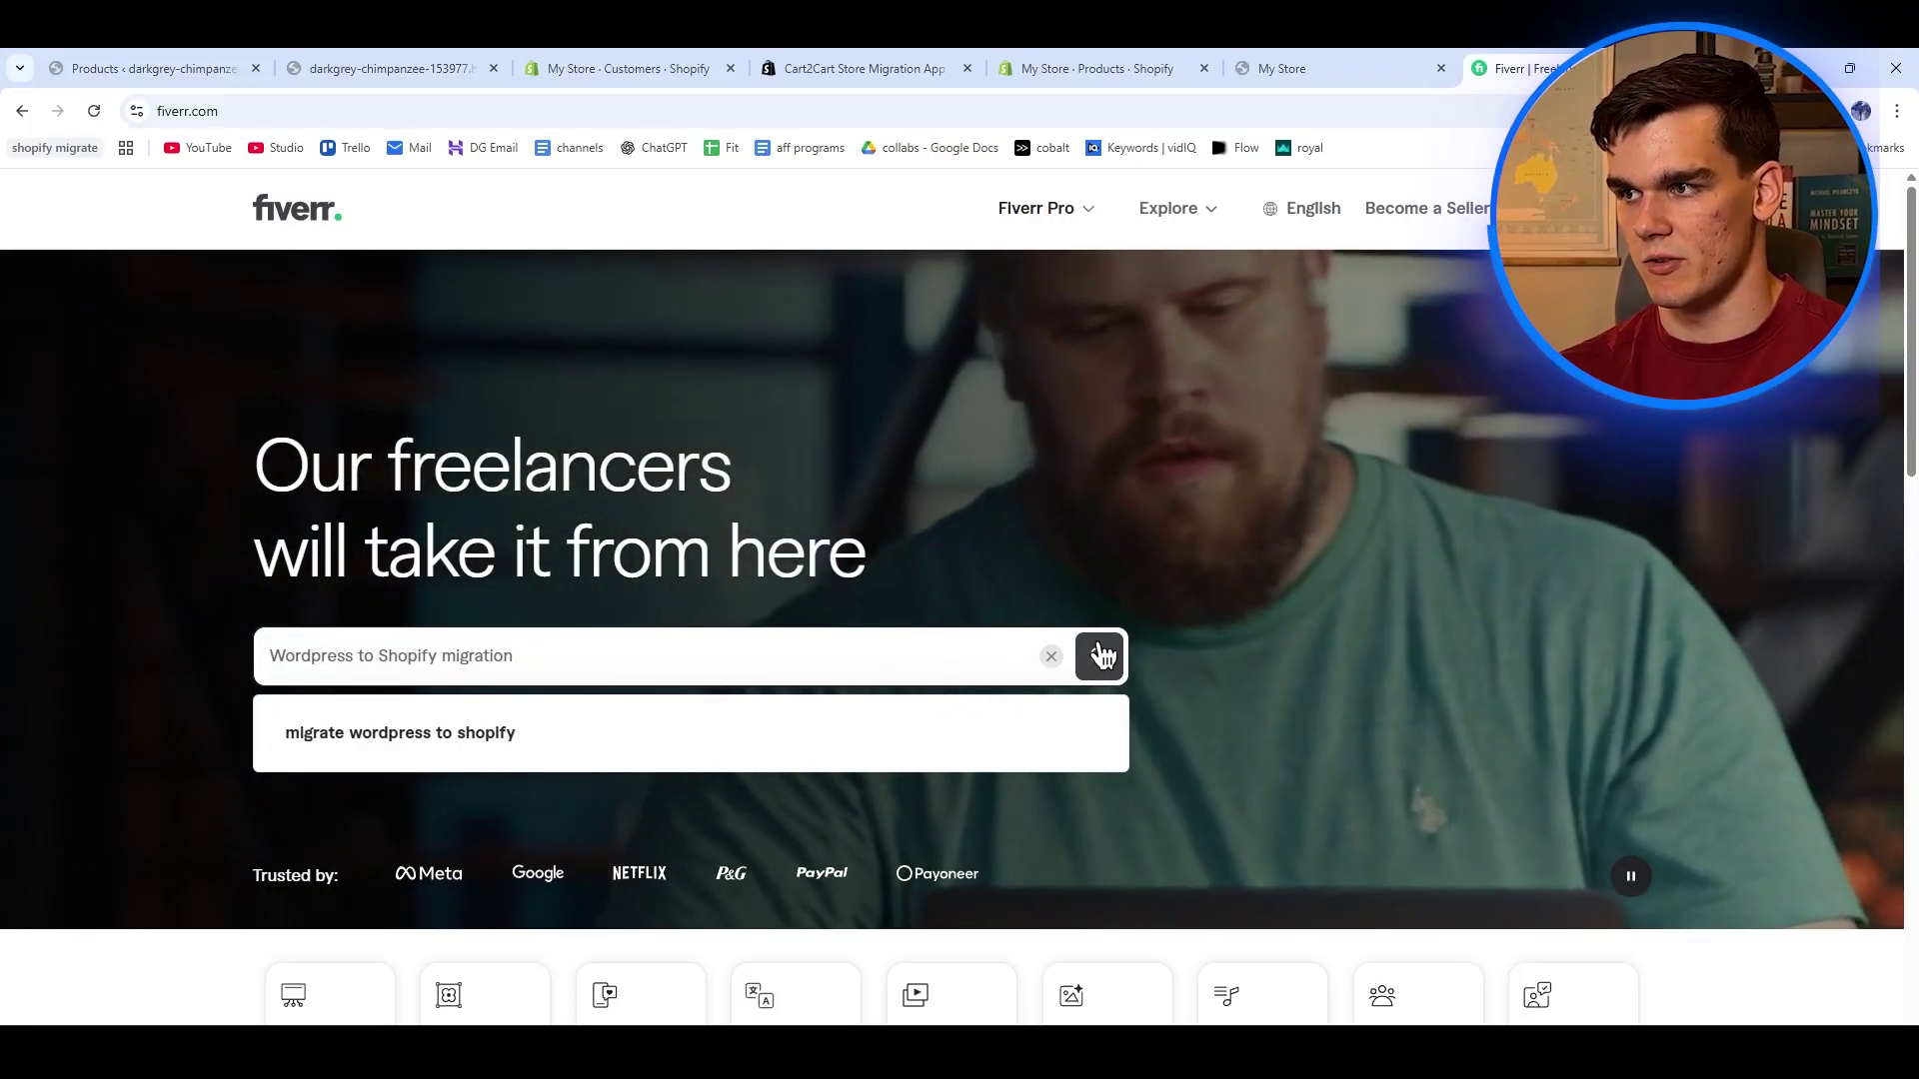
left_click(1098, 657)
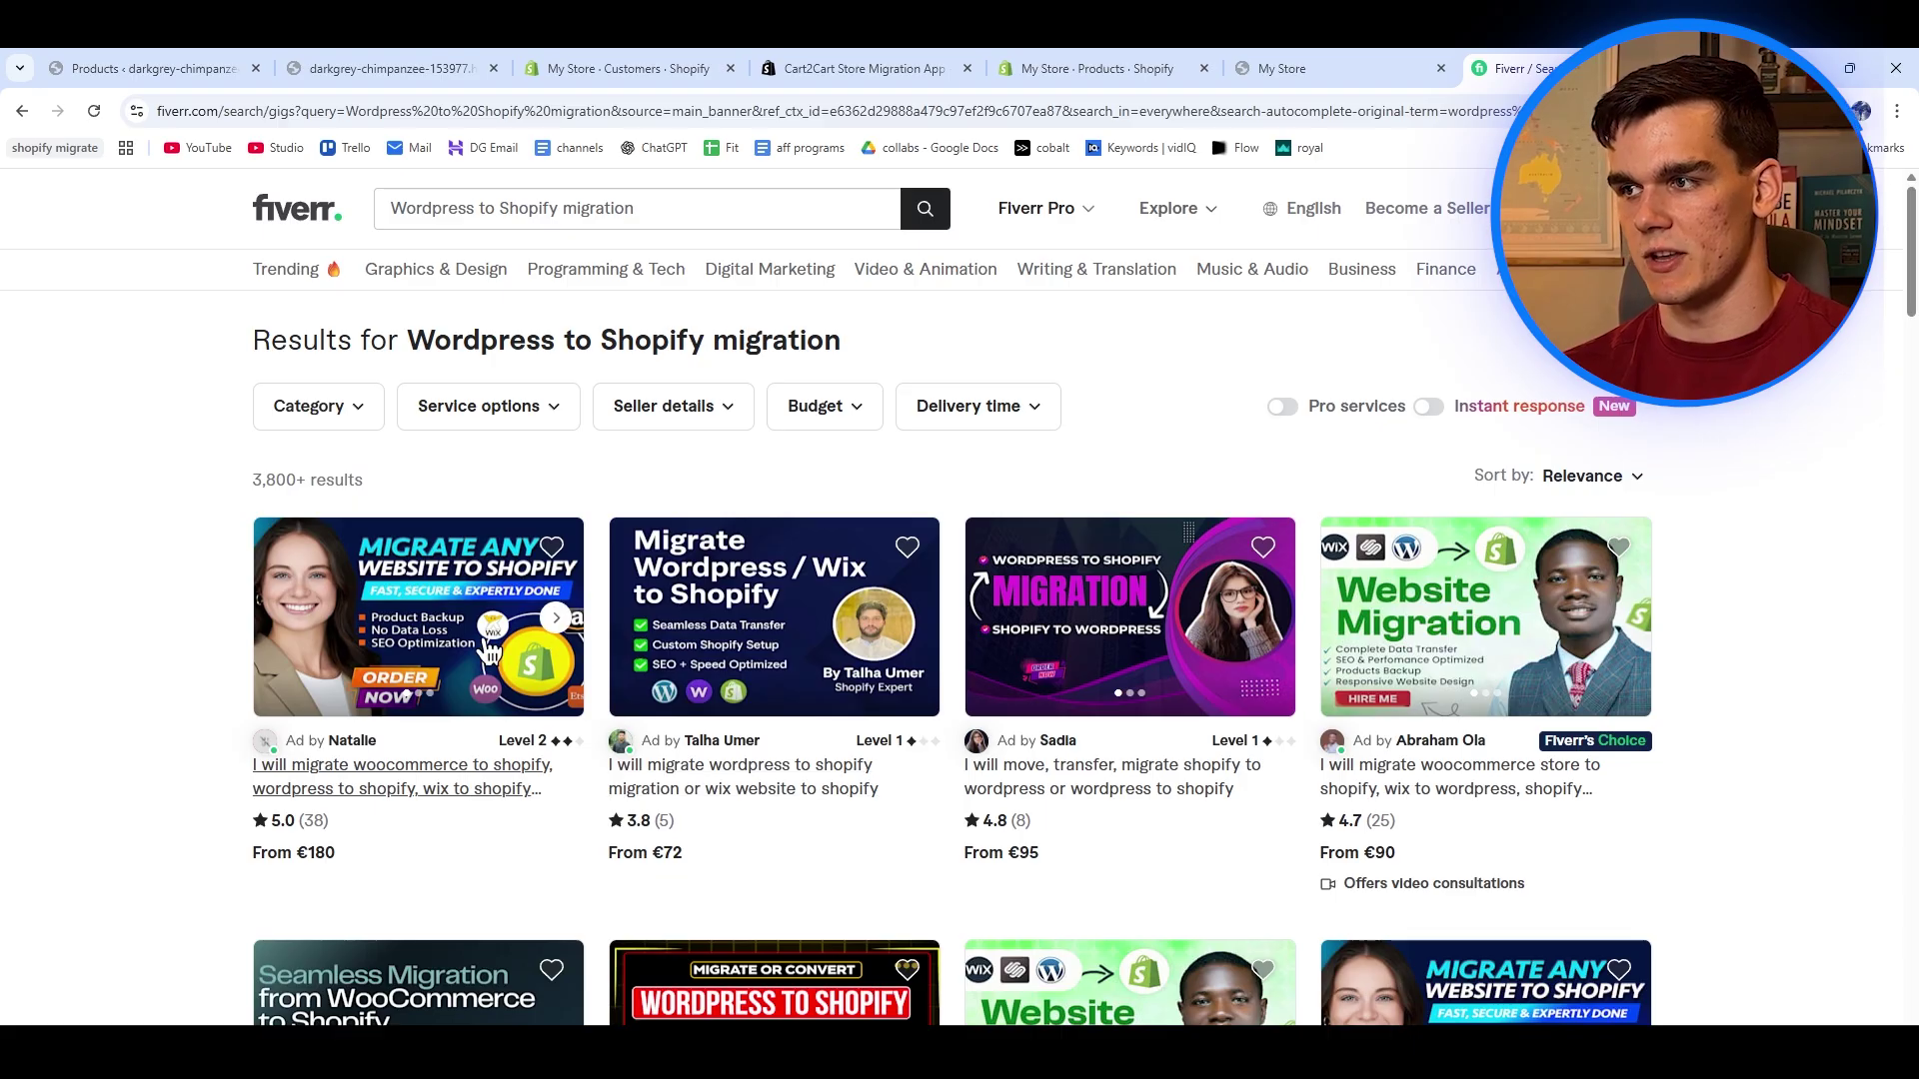
scroll(764, 662, "down", 1)
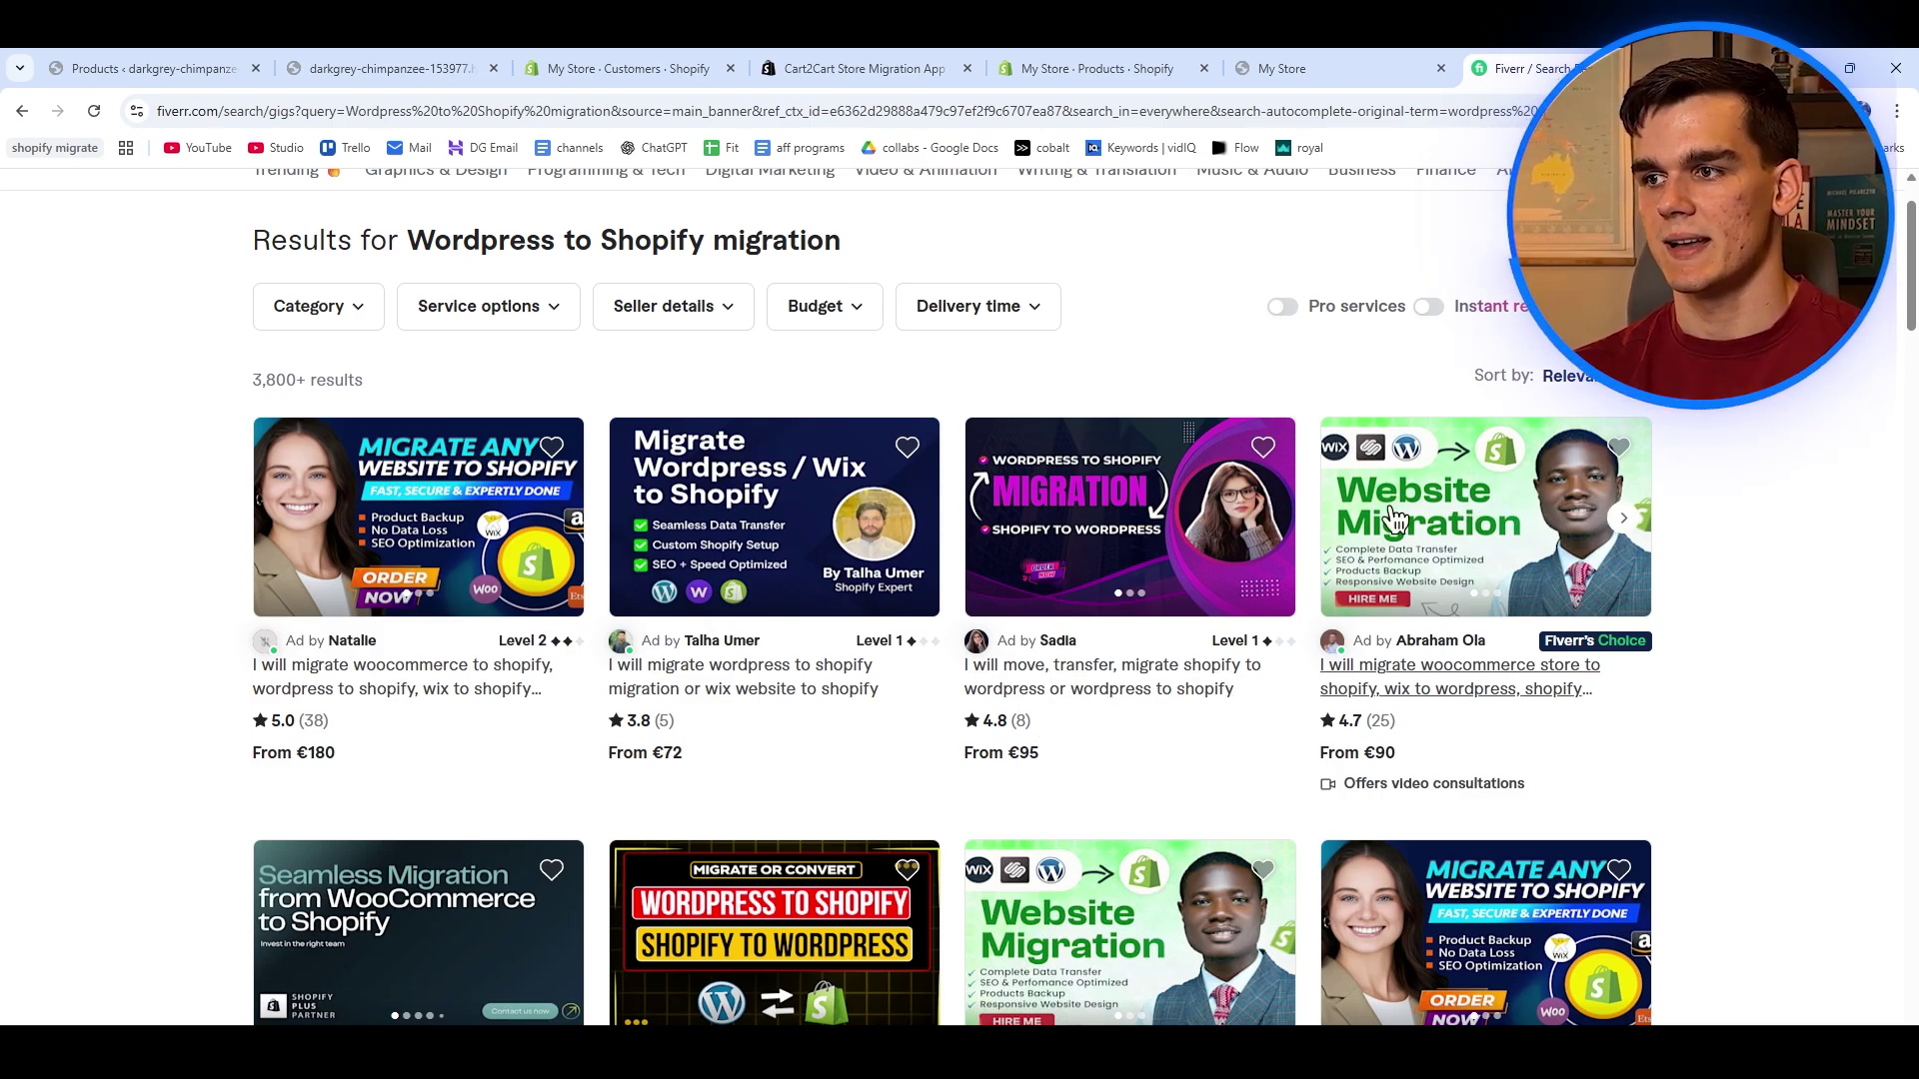
Compare the original WooCommerce home page with the Shopify product list and the Shopify storefront's home page.
left_click(384, 68)
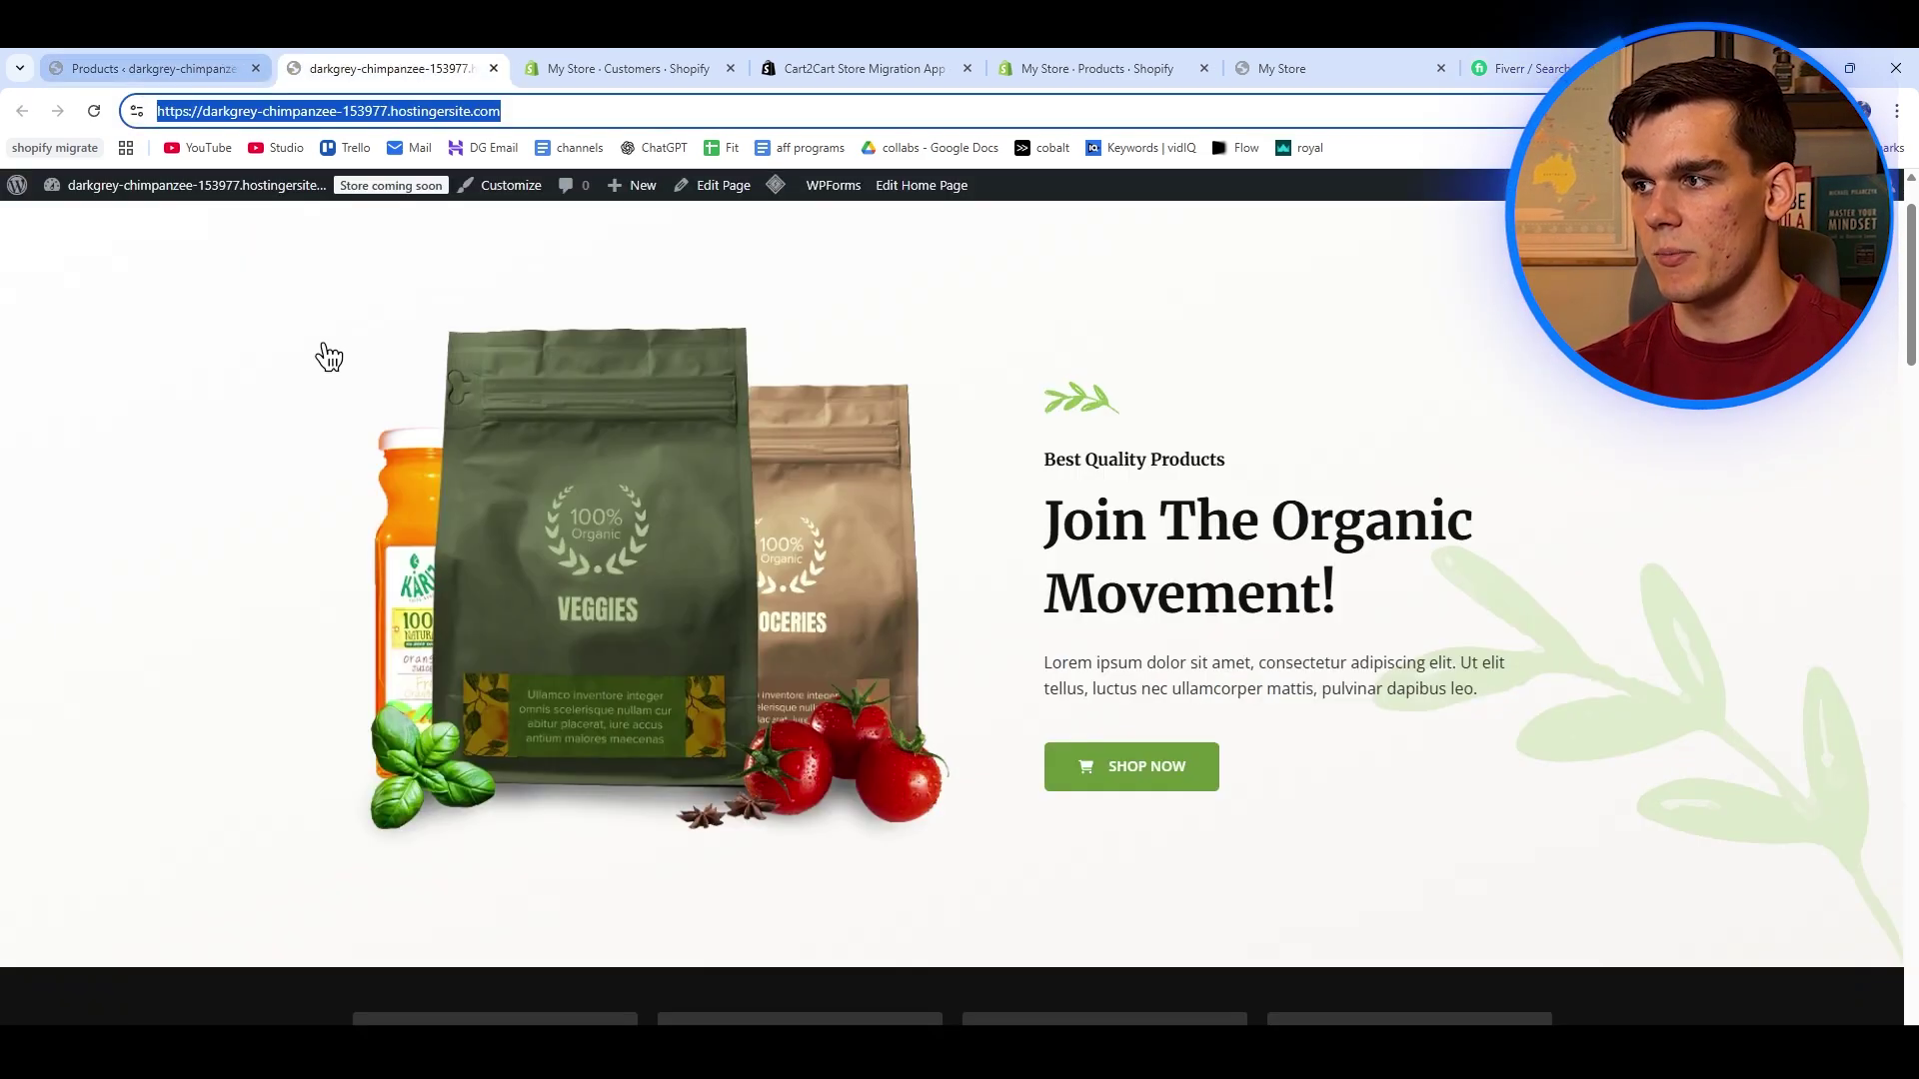
scroll(329, 357, "up", 1)
scroll(501, 775, "down", 2)
scroll(528, 751, "up", 2)
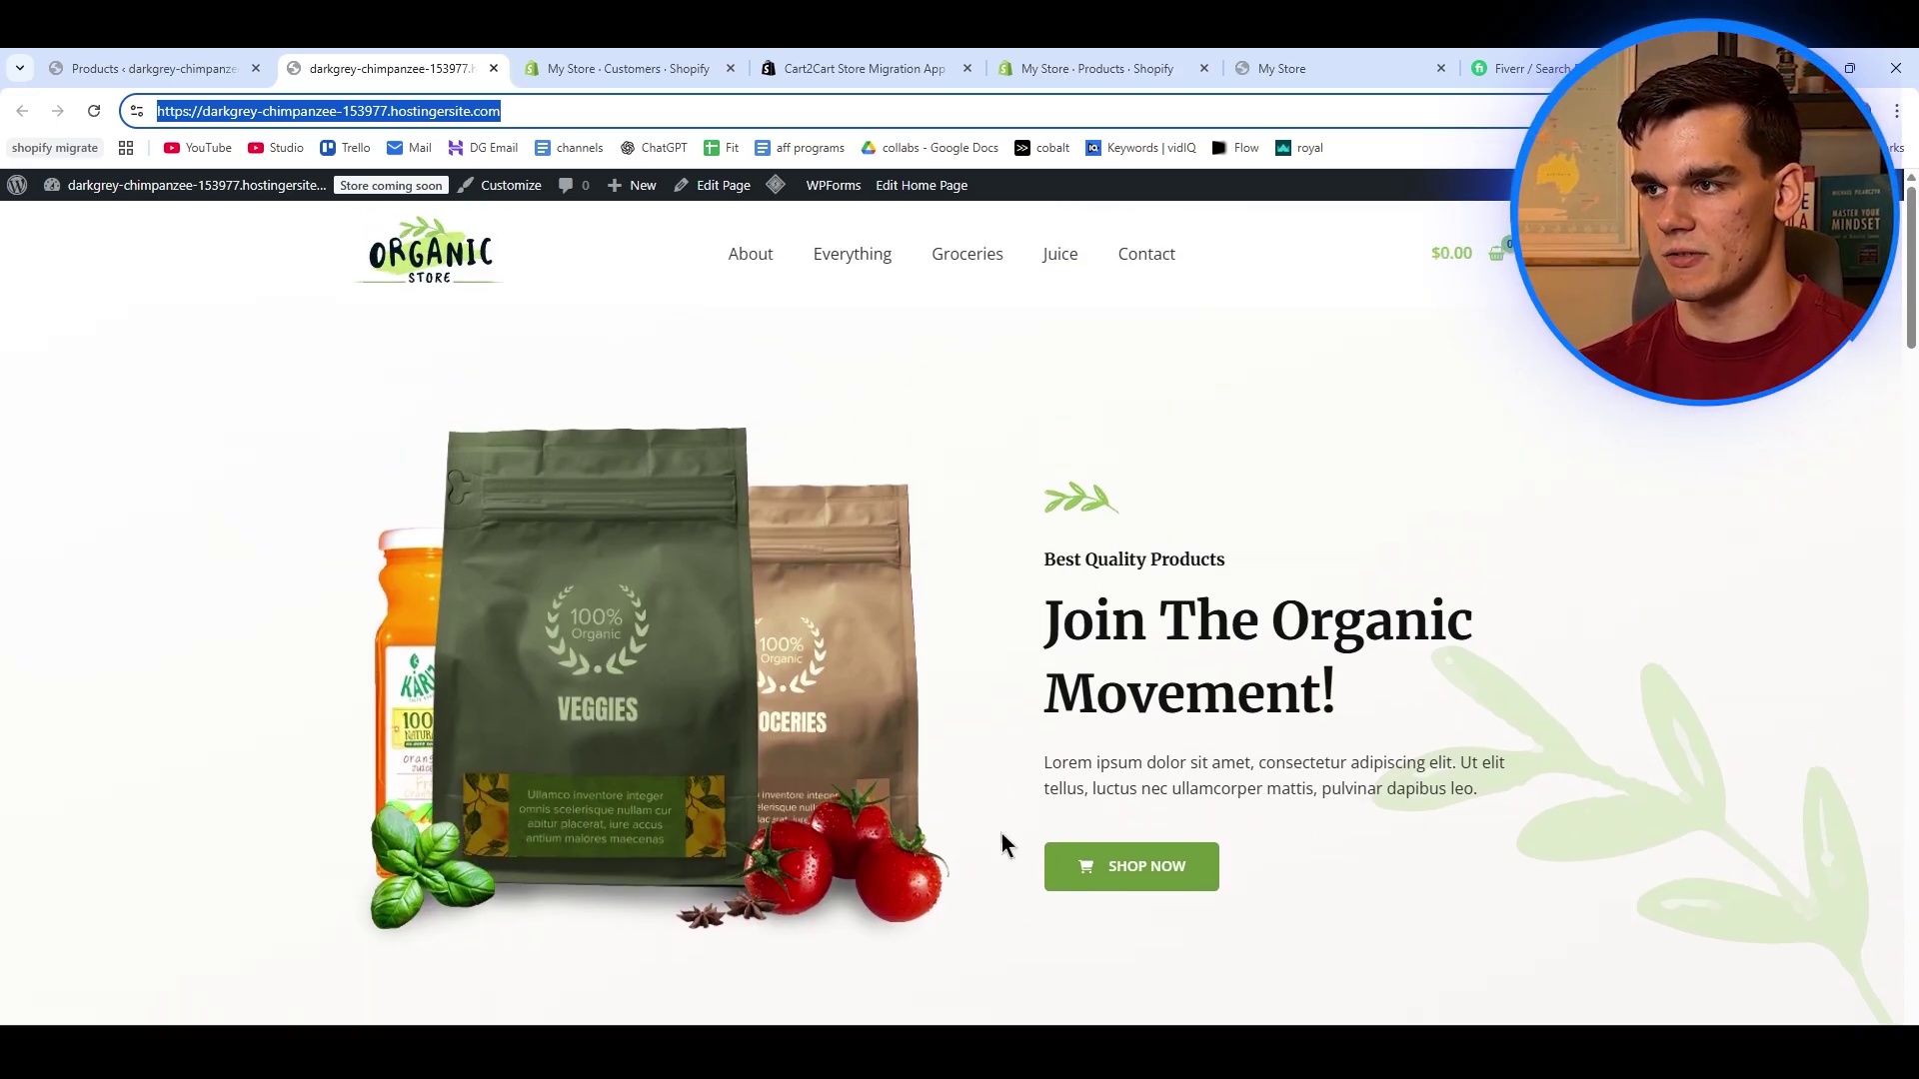
left_click(1051, 70)
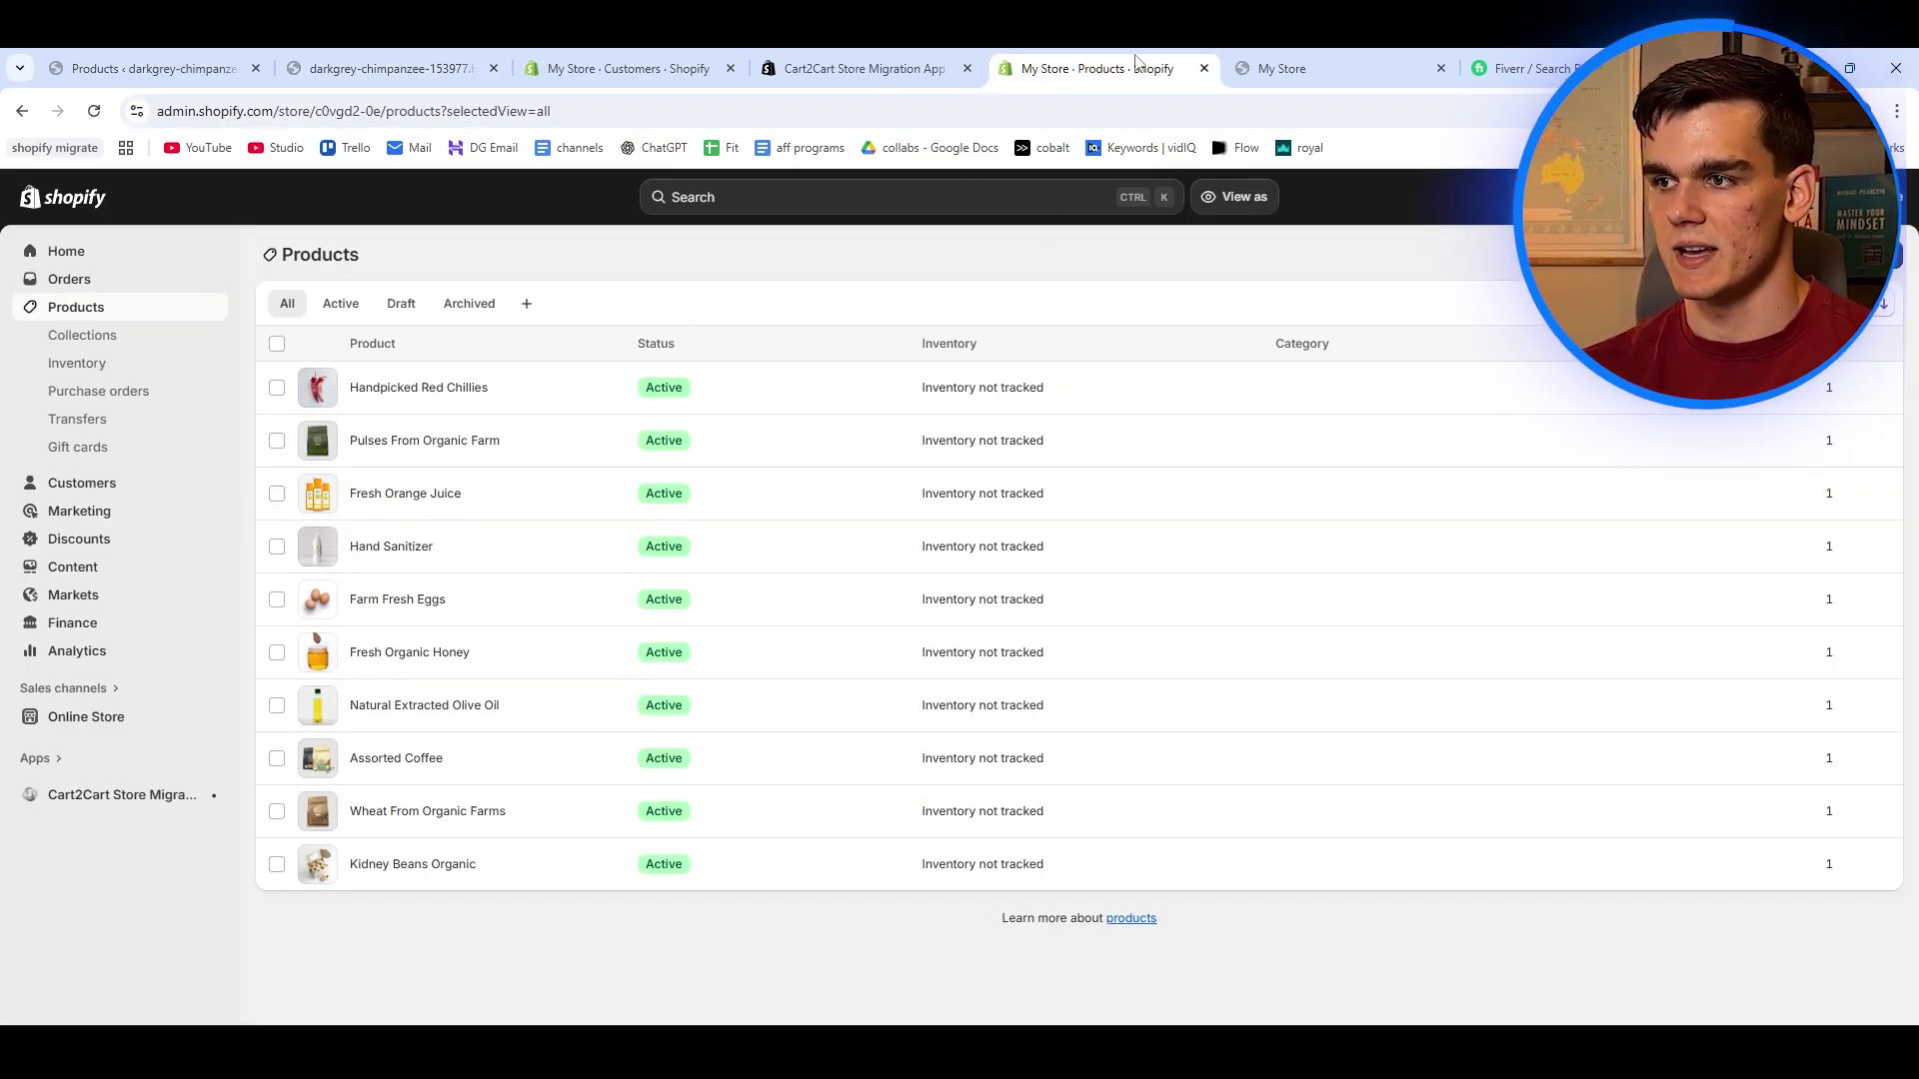
left_click(1283, 68)
scroll(1050, 663, "down", 5)
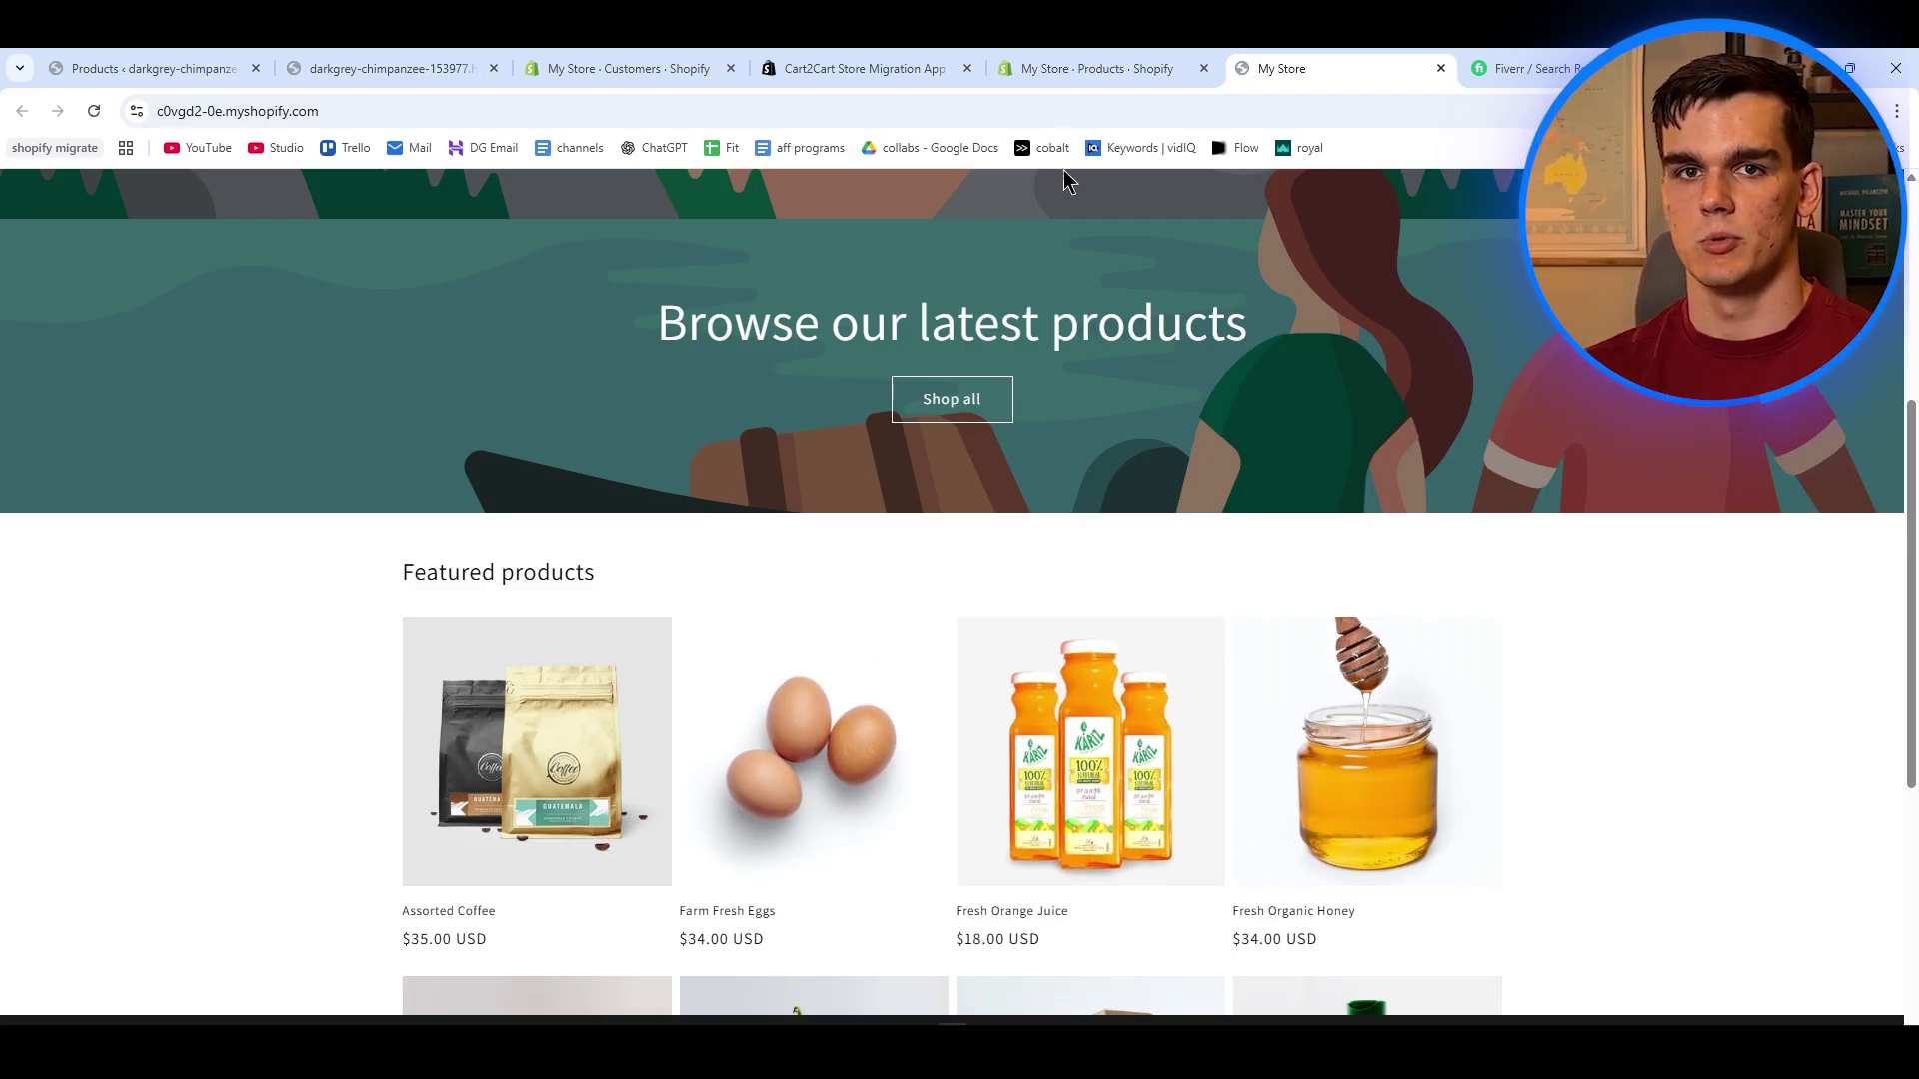
left_click(460, 68)
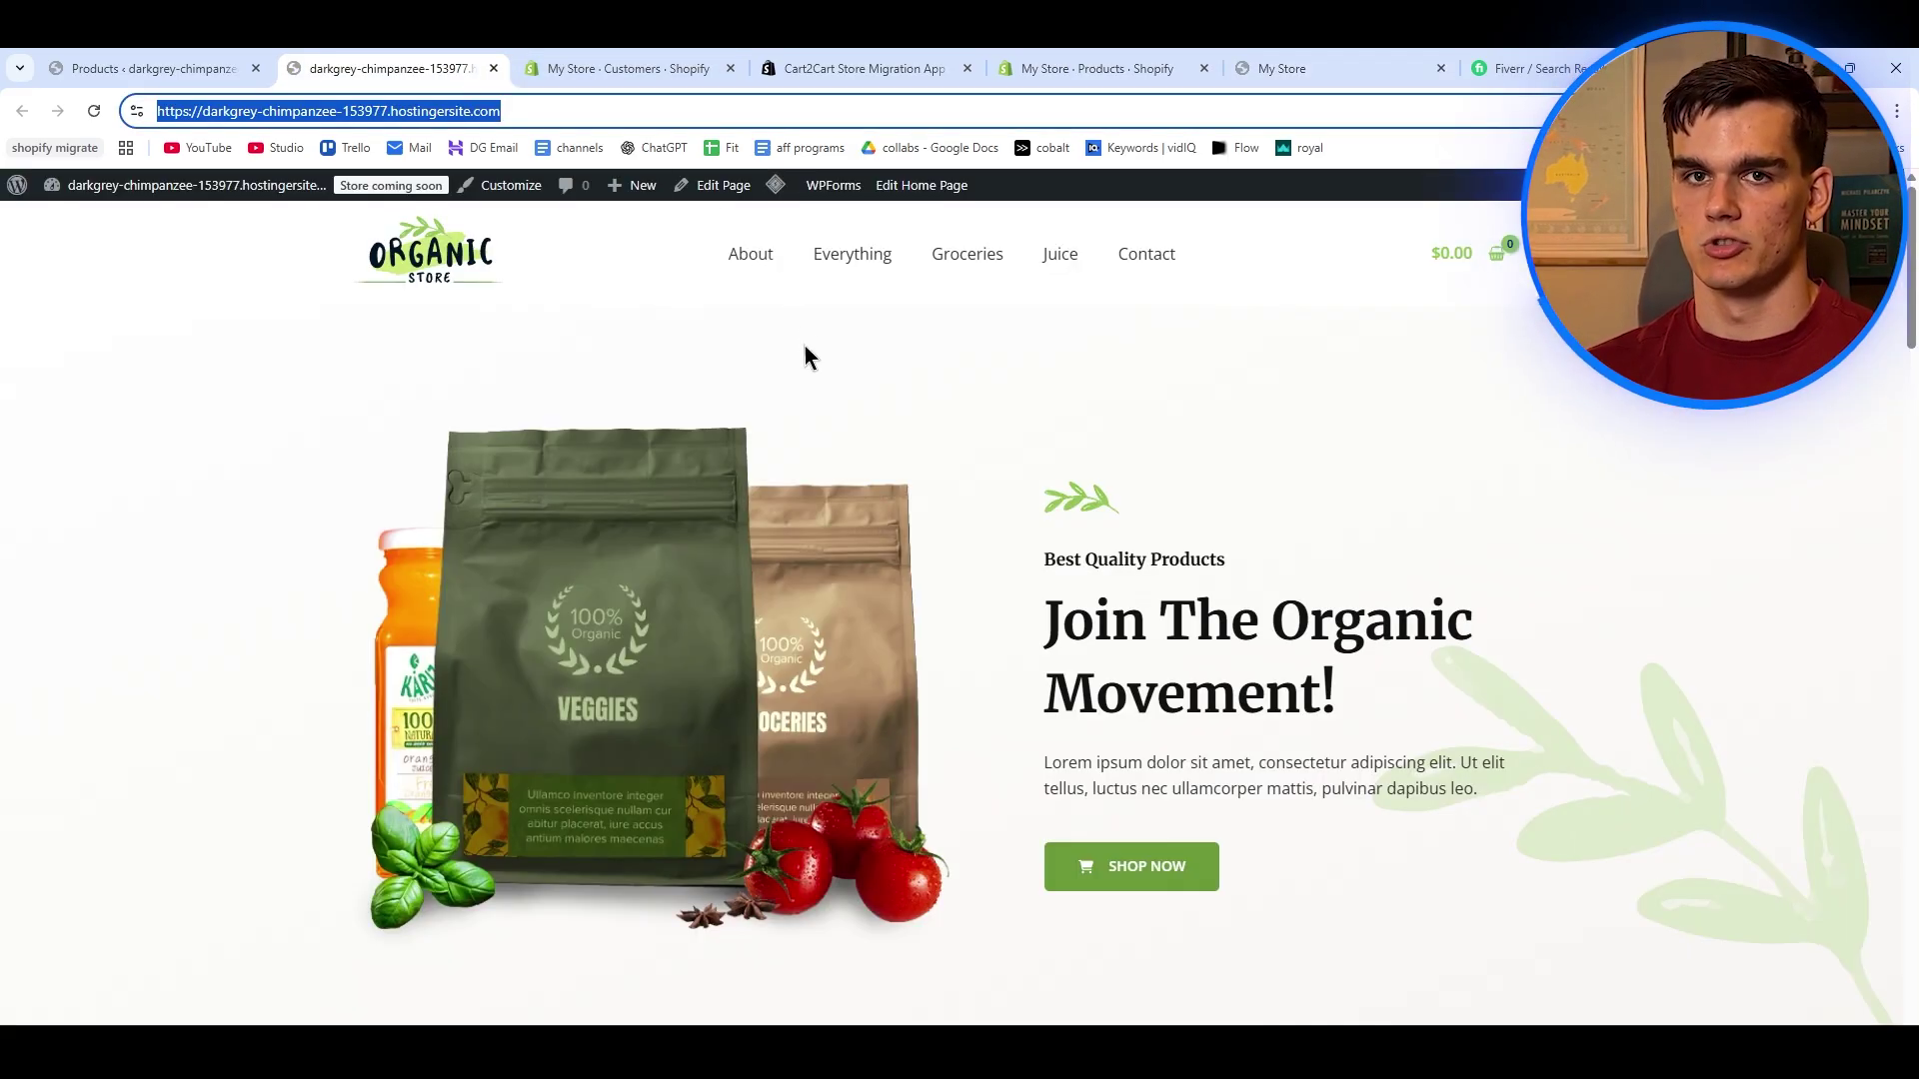
scroll(806, 346, "down", 2)
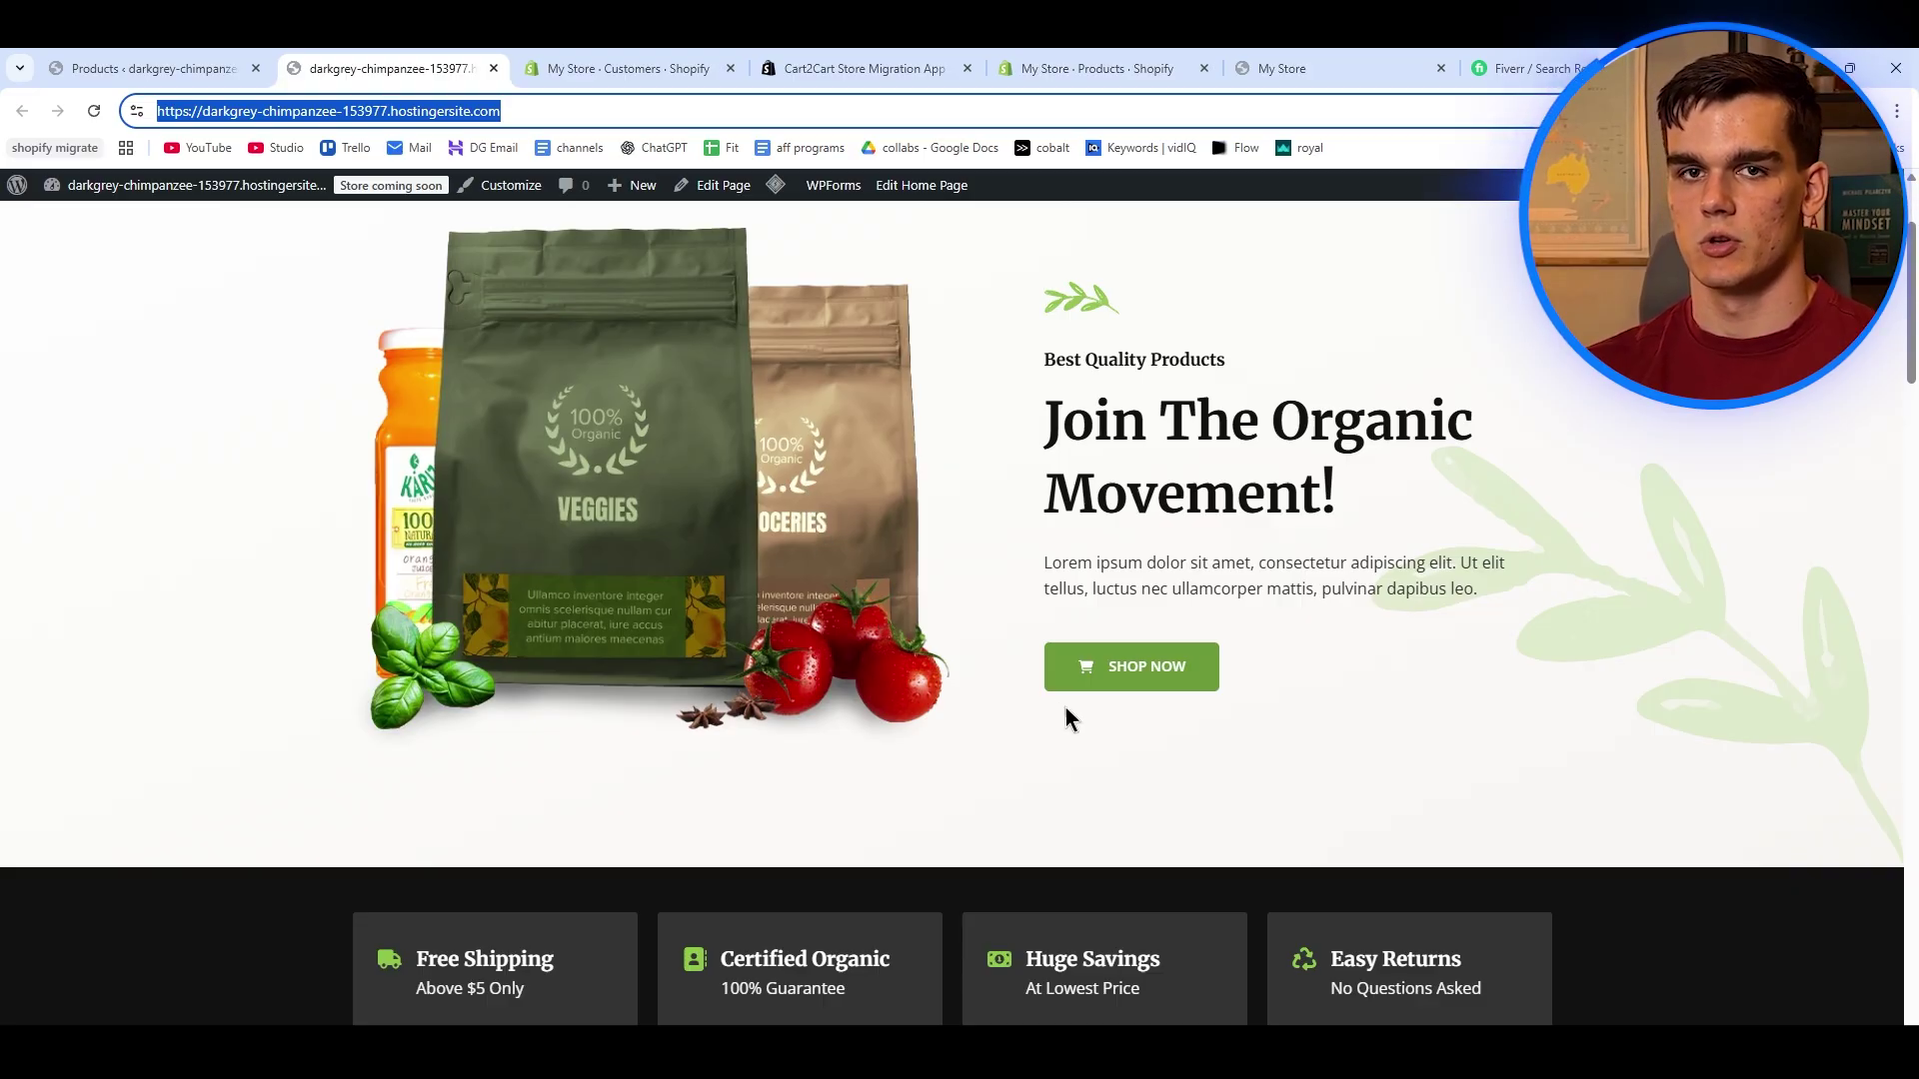
key("ctrl+6")
scroll(1011, 735, "down", 5)
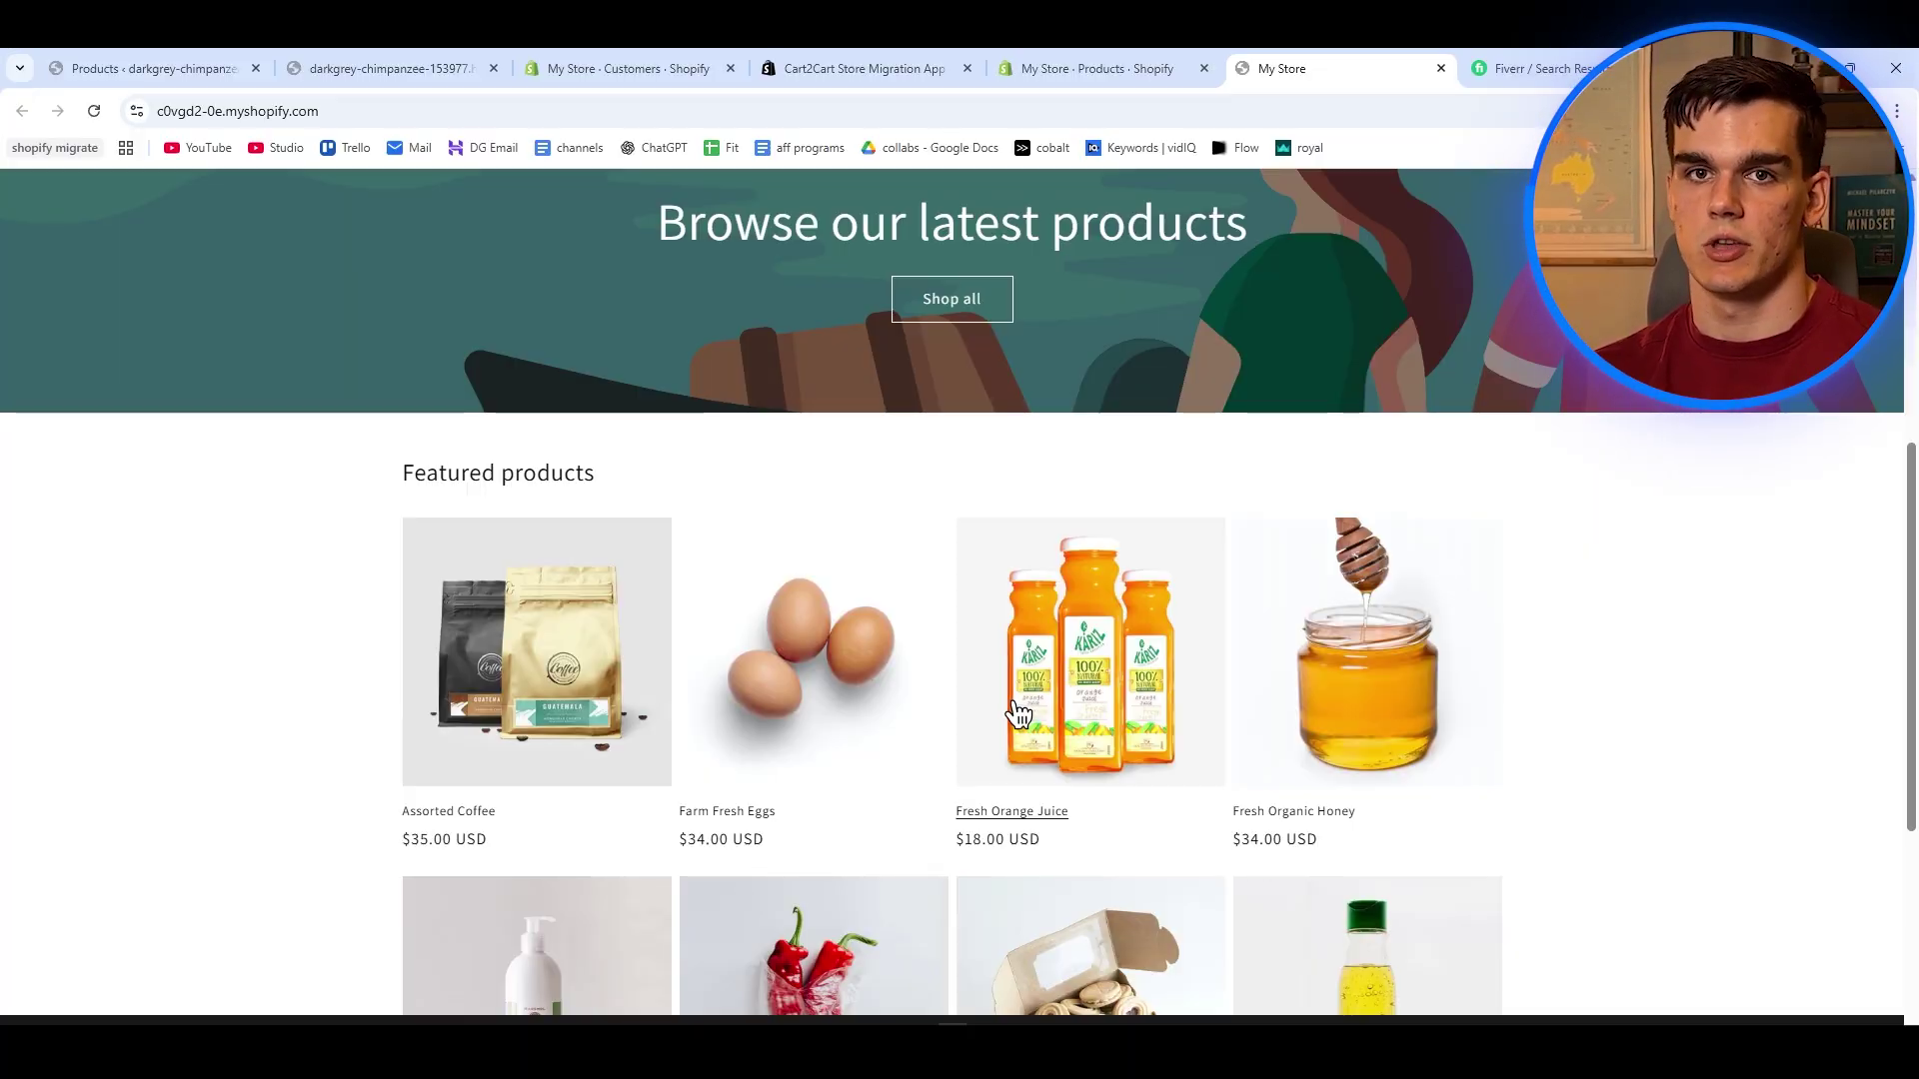
Open the Shopify store settings and review the Payments and the Shipping and delivery options.
key("ctrl+5")
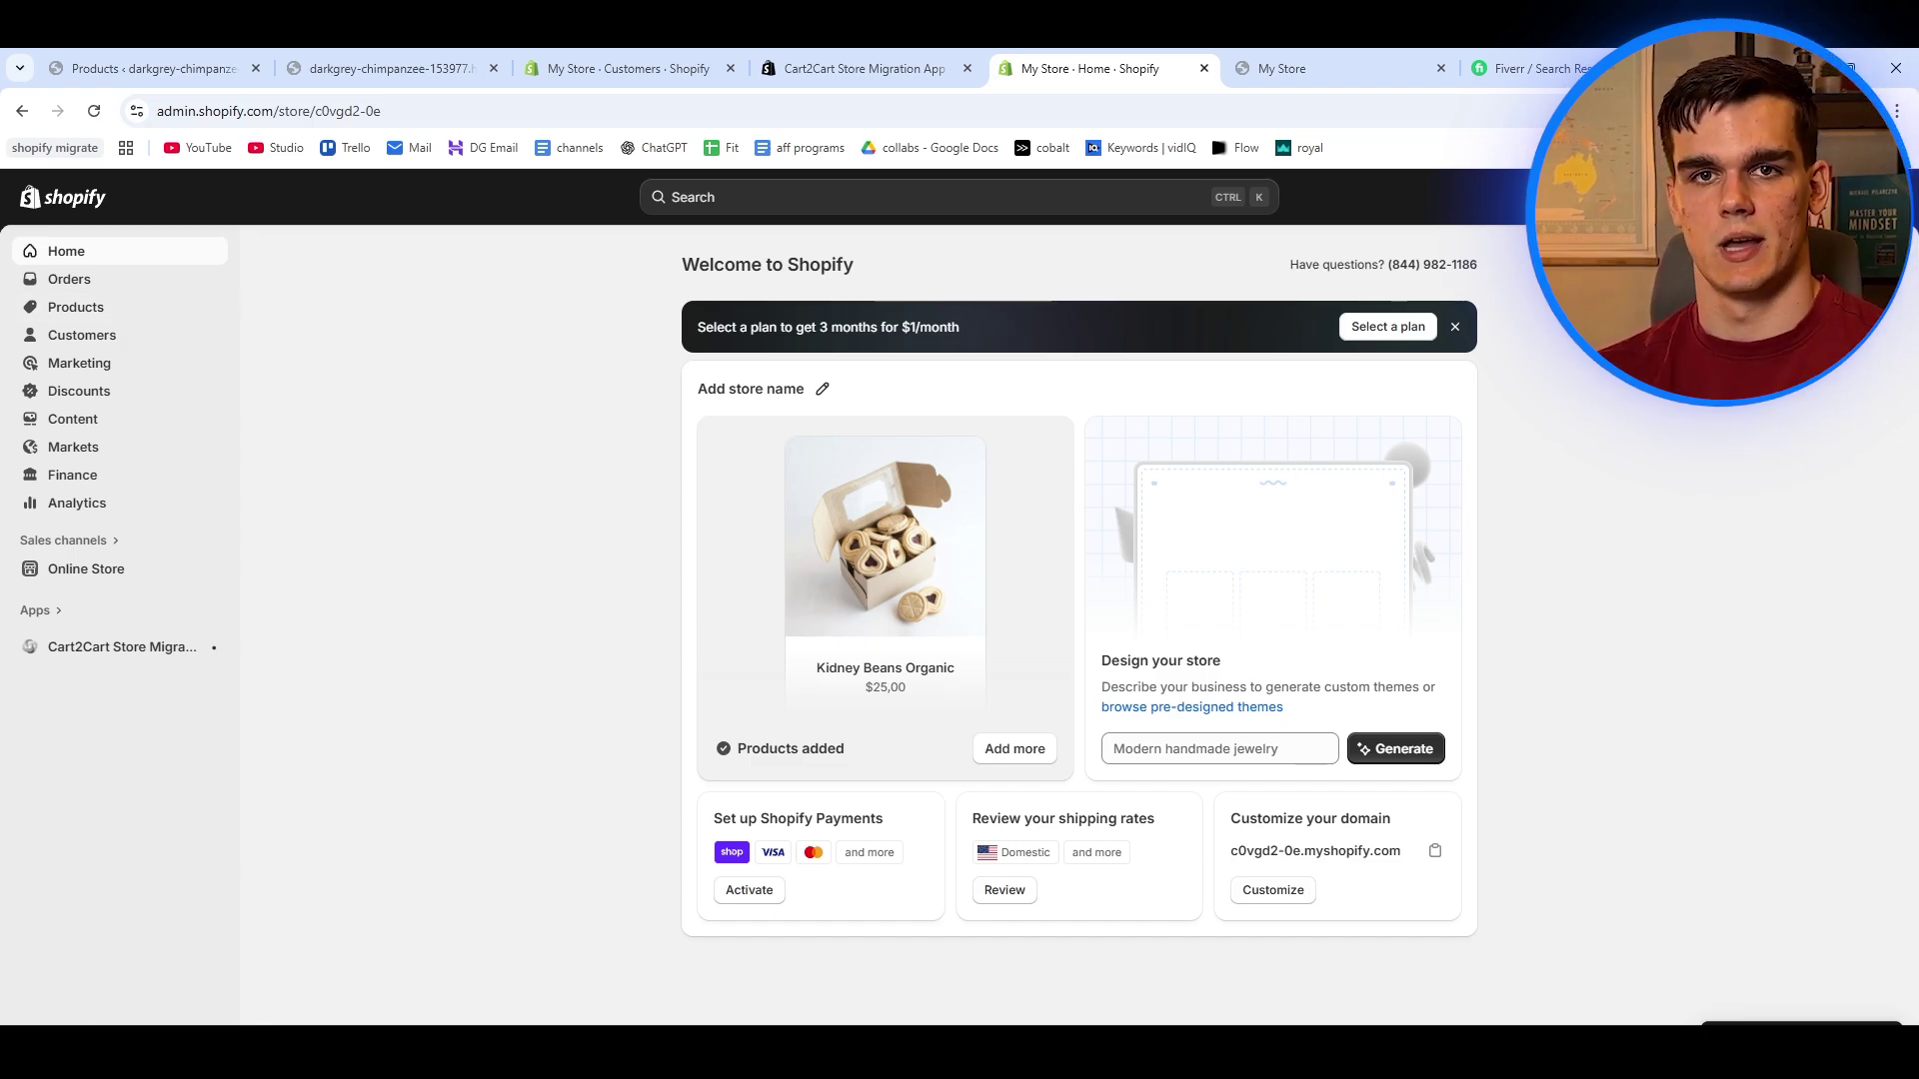
key("g")
key("s")
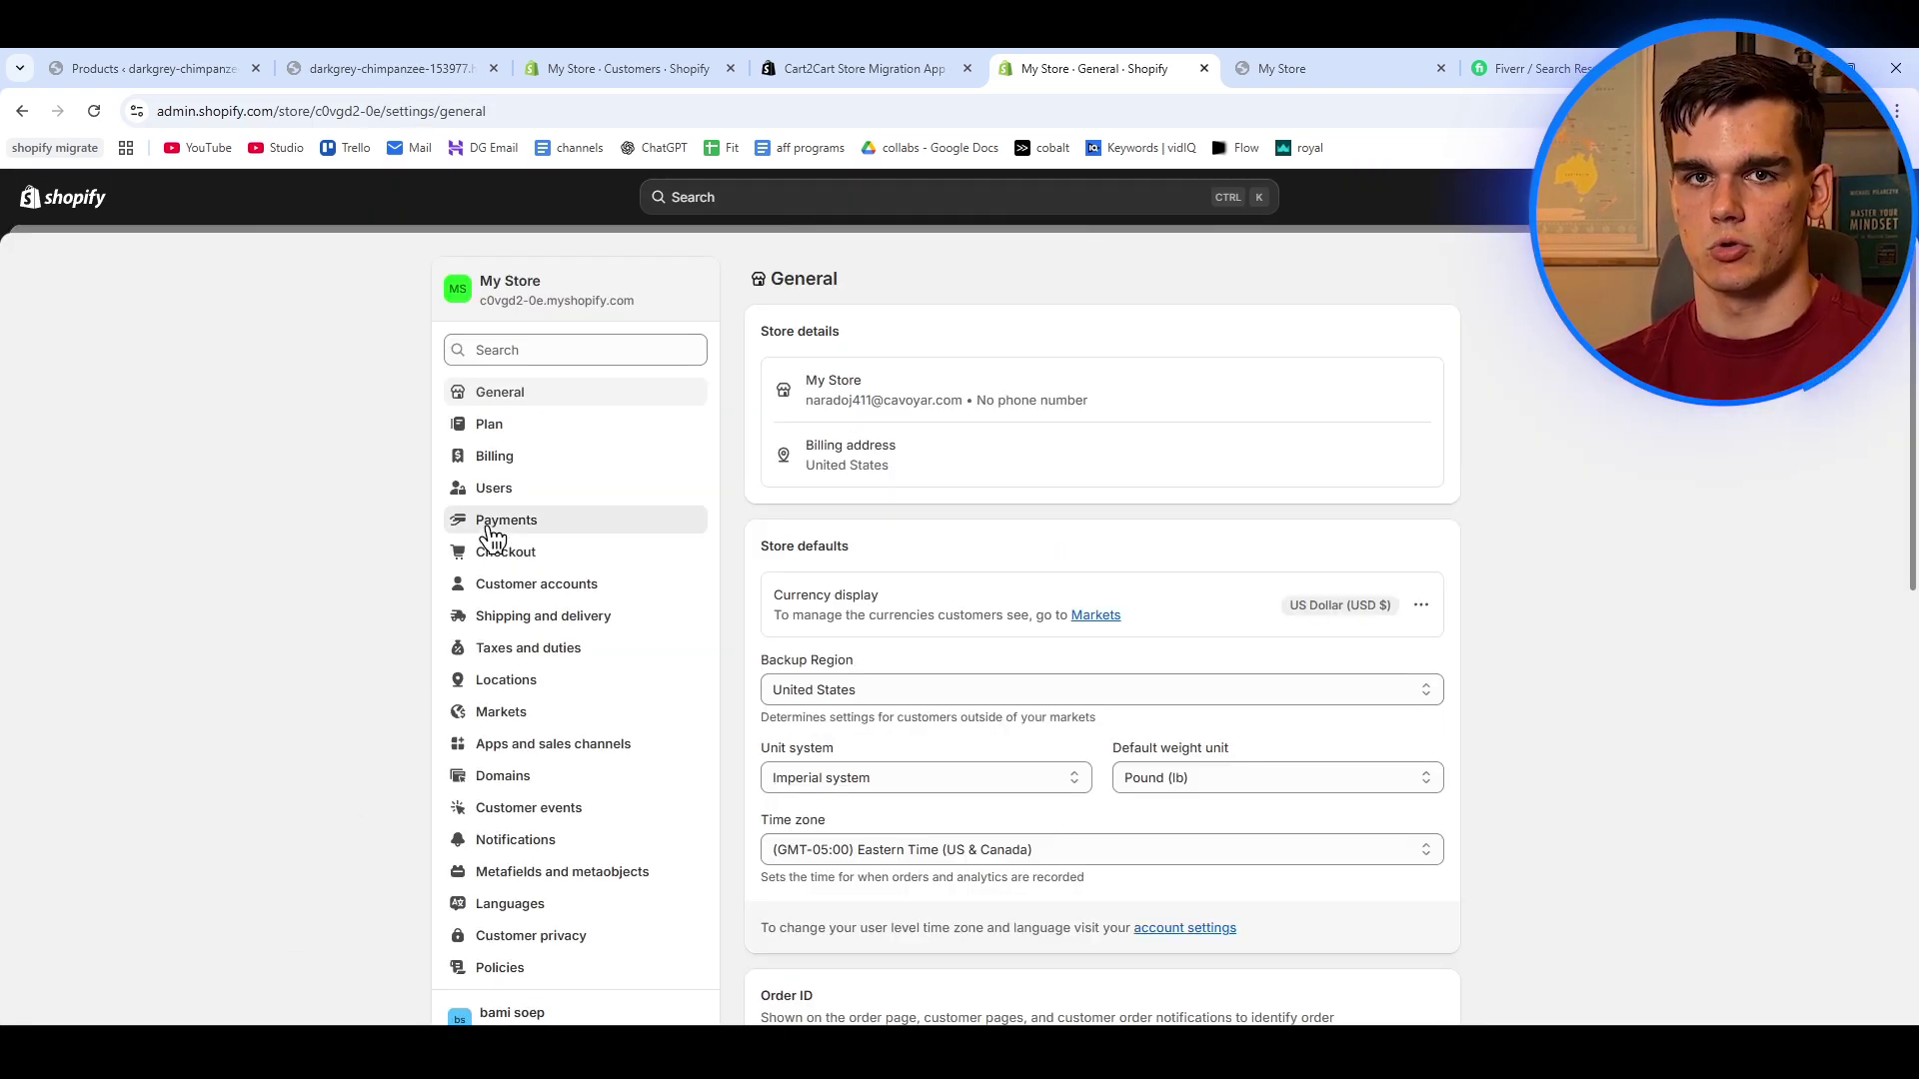
left_click(492, 530)
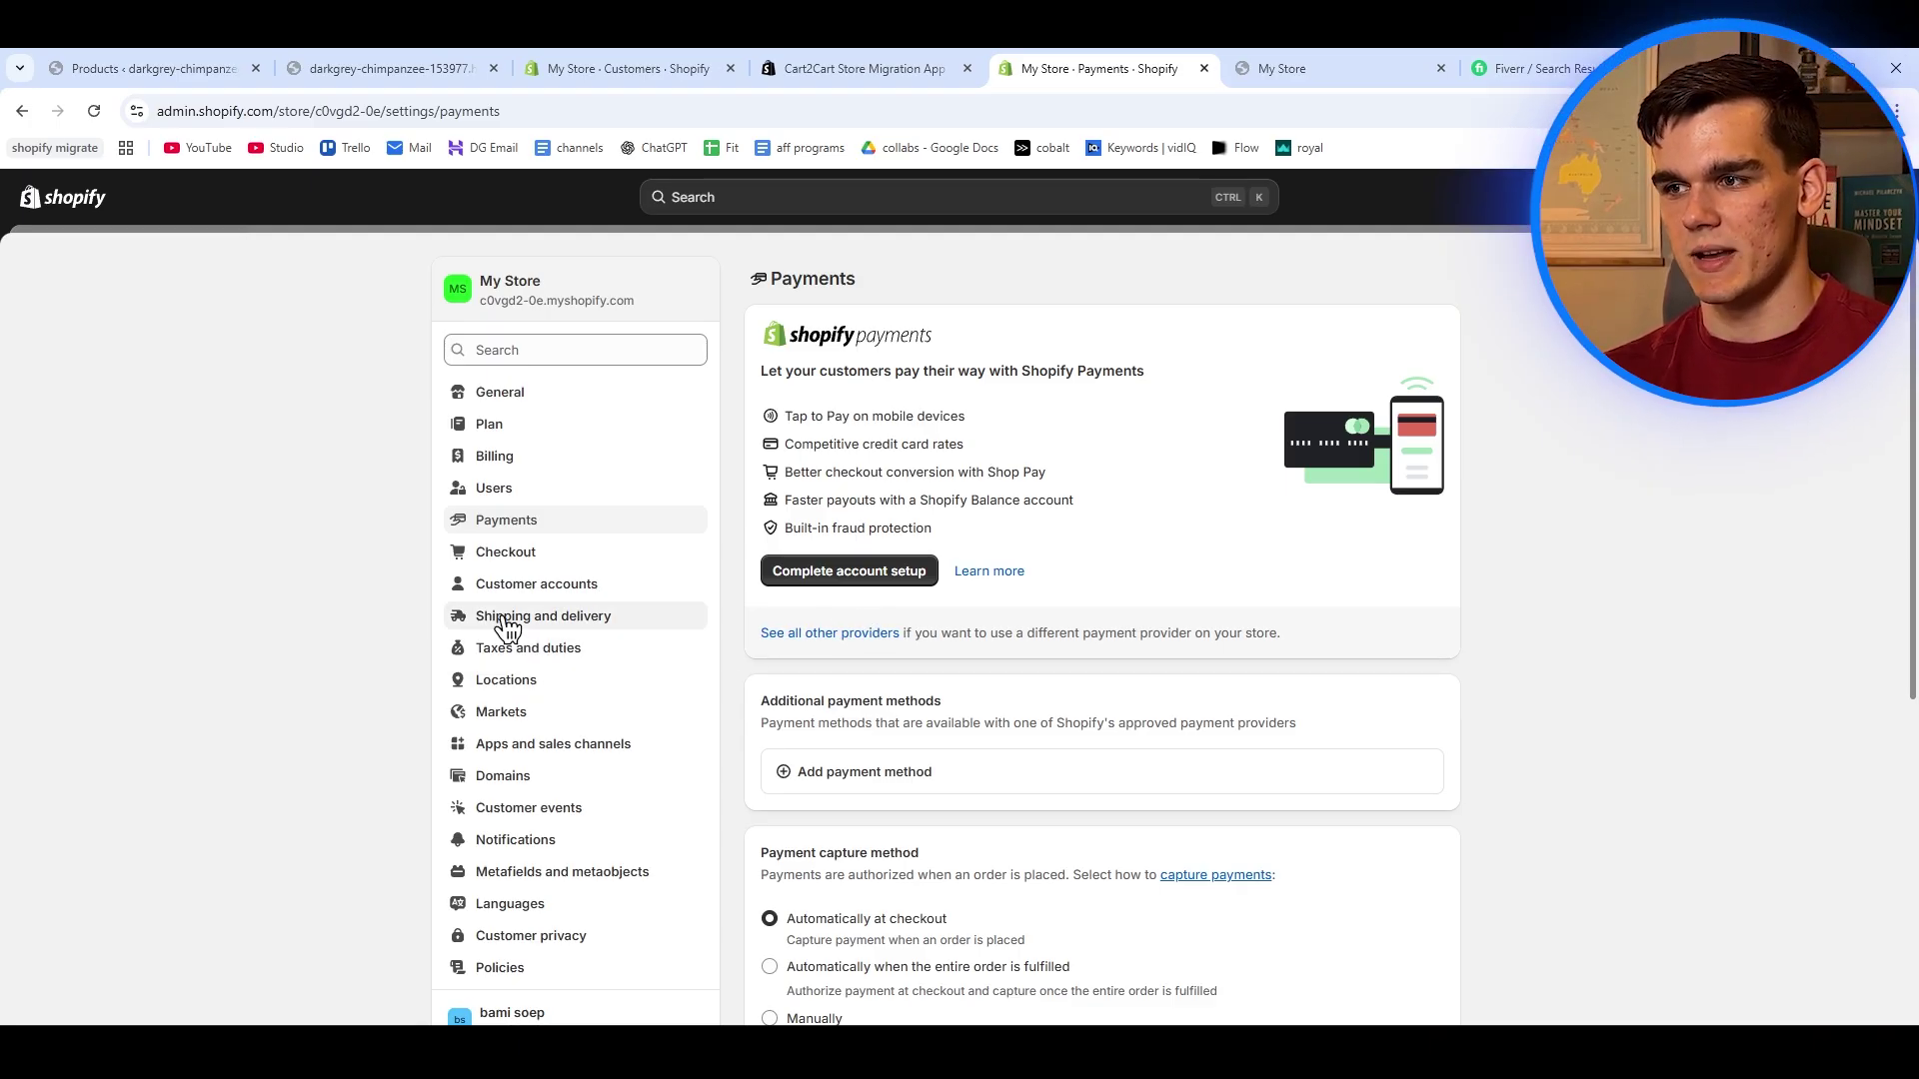
left_click(546, 628)
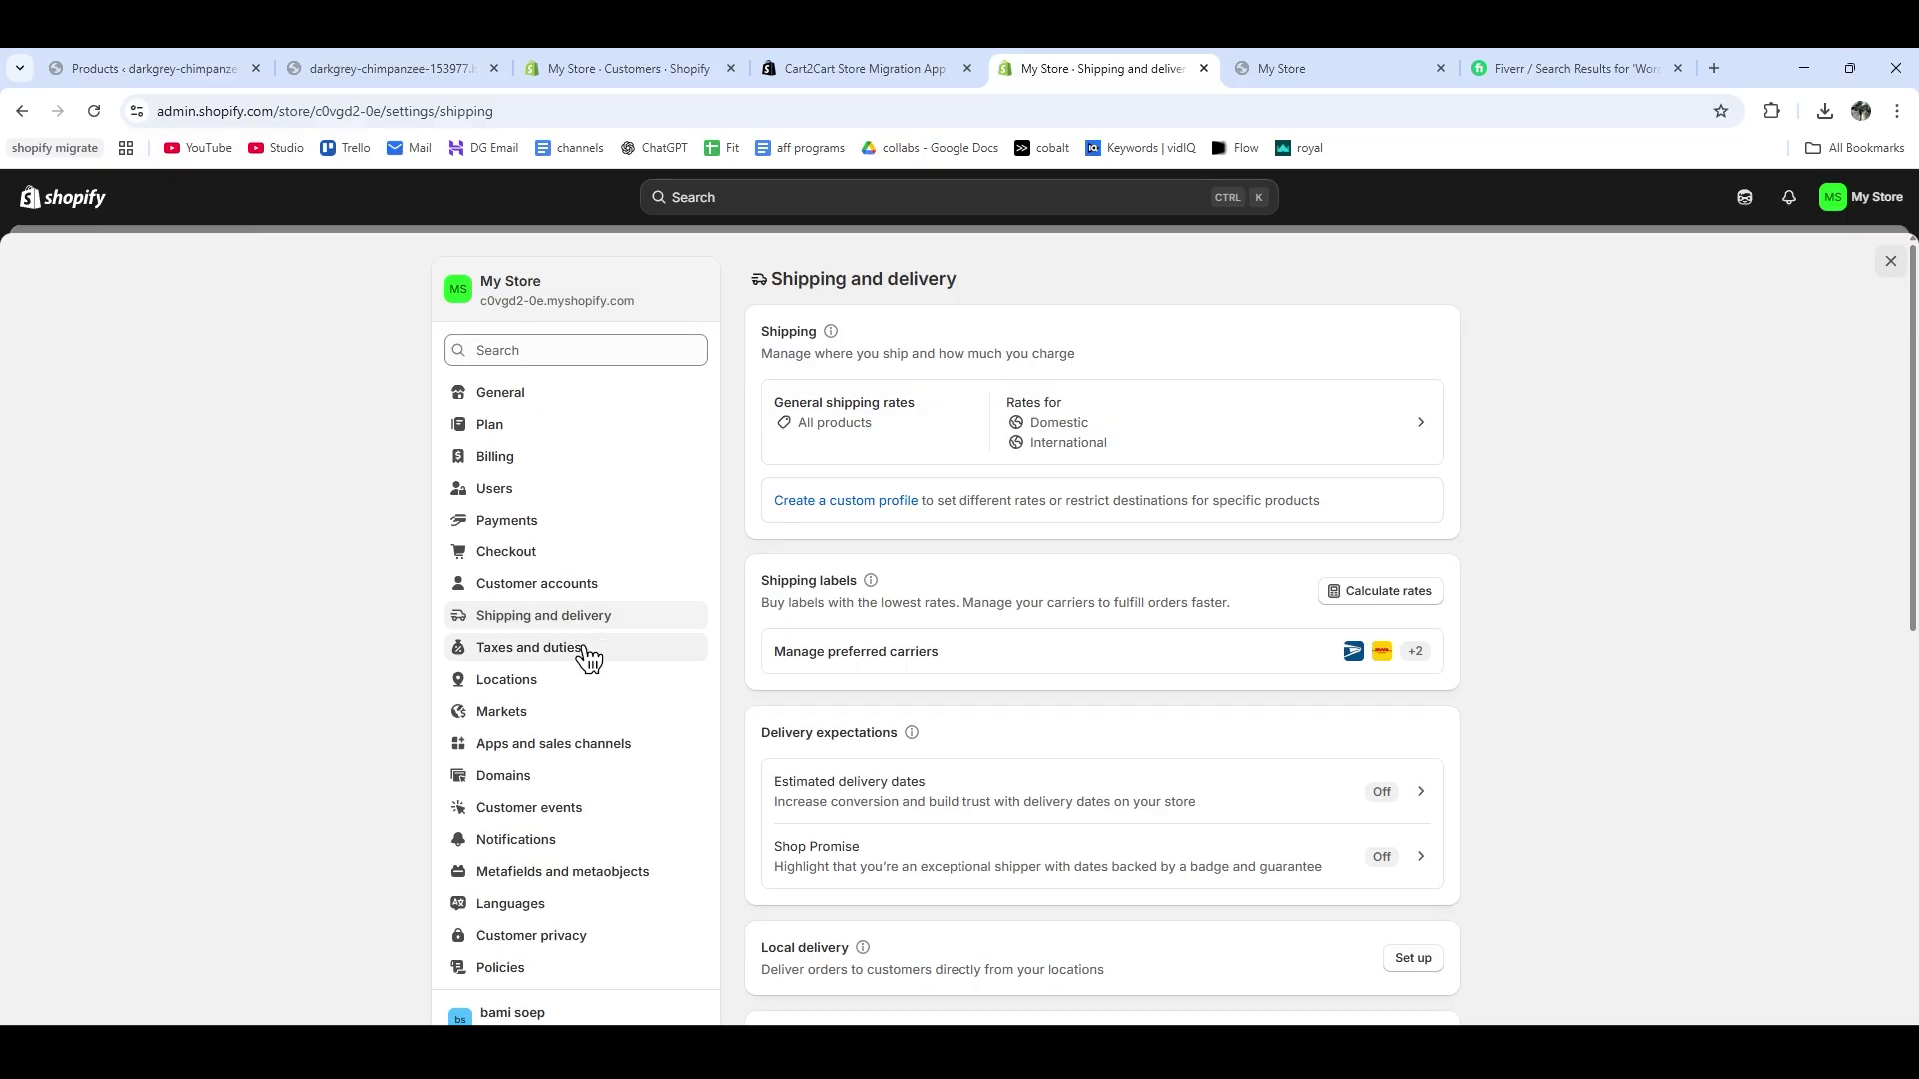
Review the remaining Shipping and delivery options, and examine the tax service and tax regions in the Taxes and duties settings.
scroll(917, 693, "down", 2)
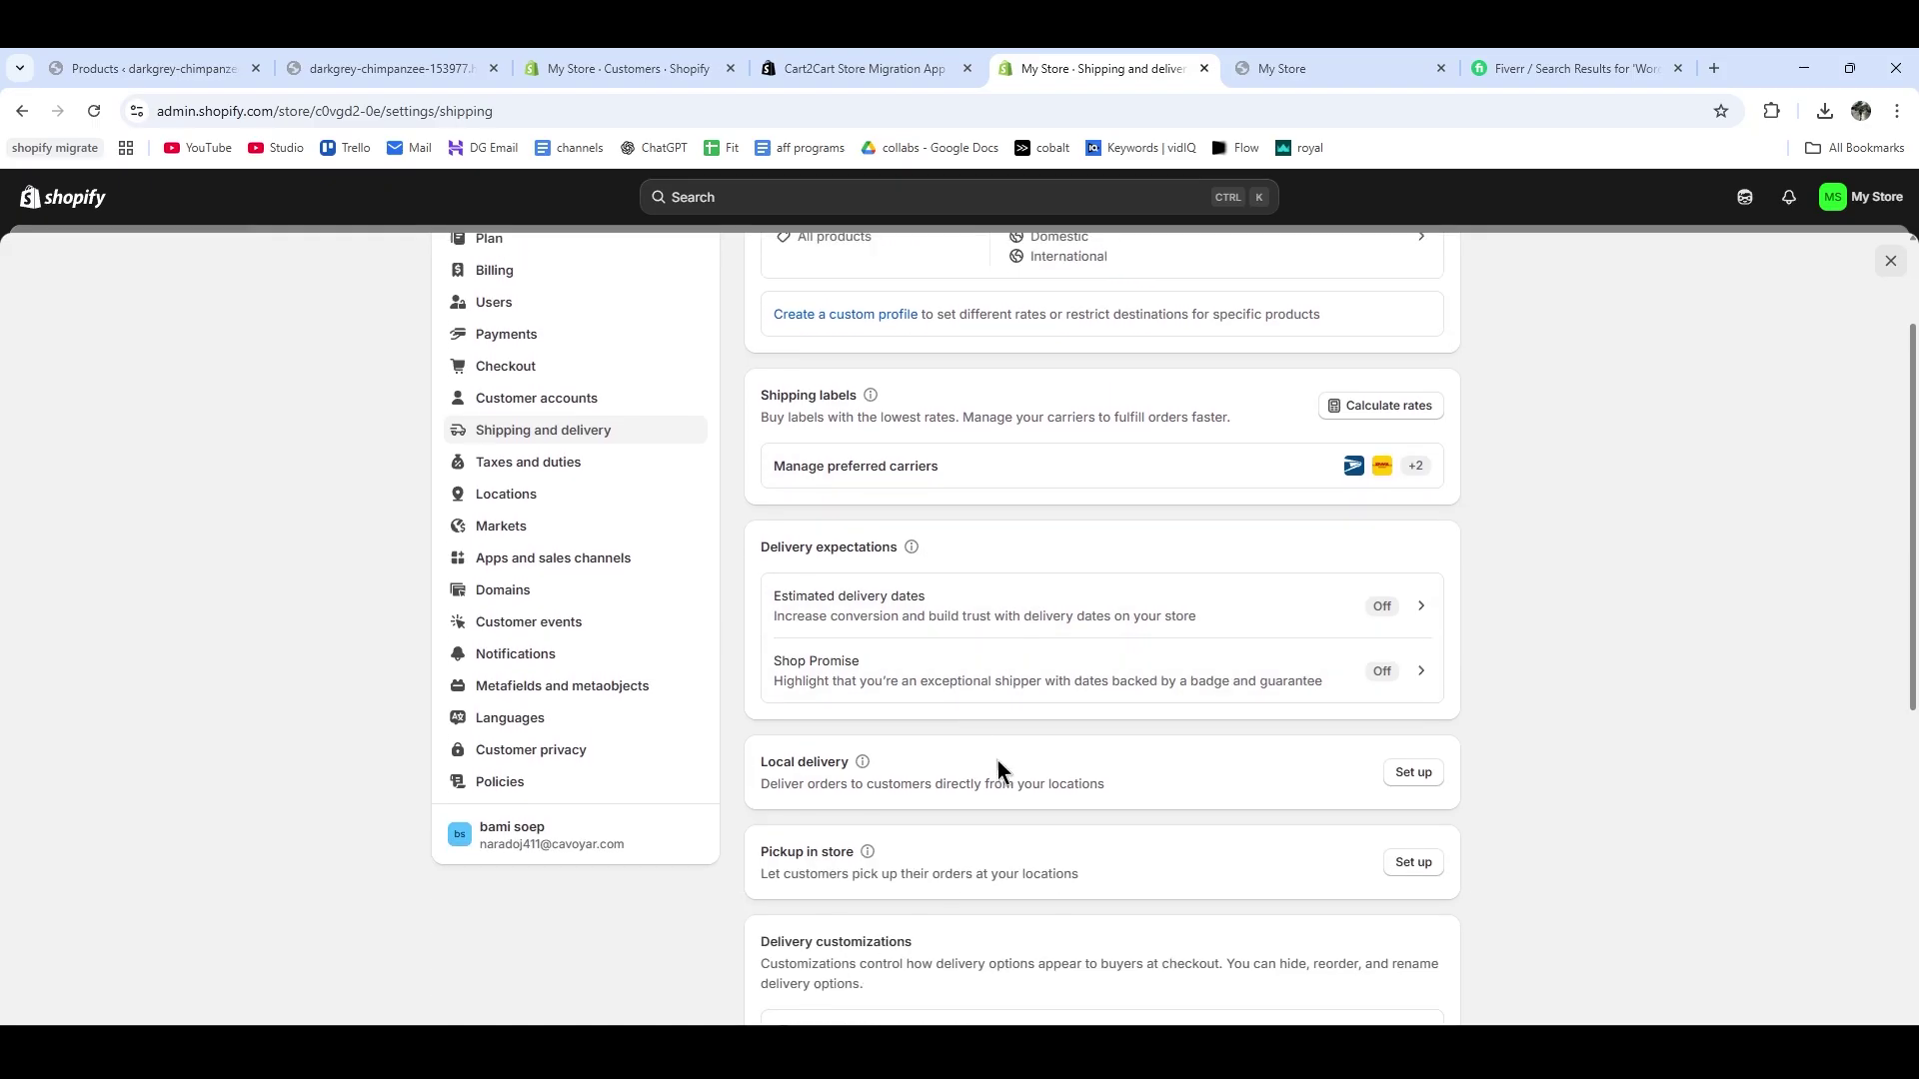
scroll(959, 739, "up", 2)
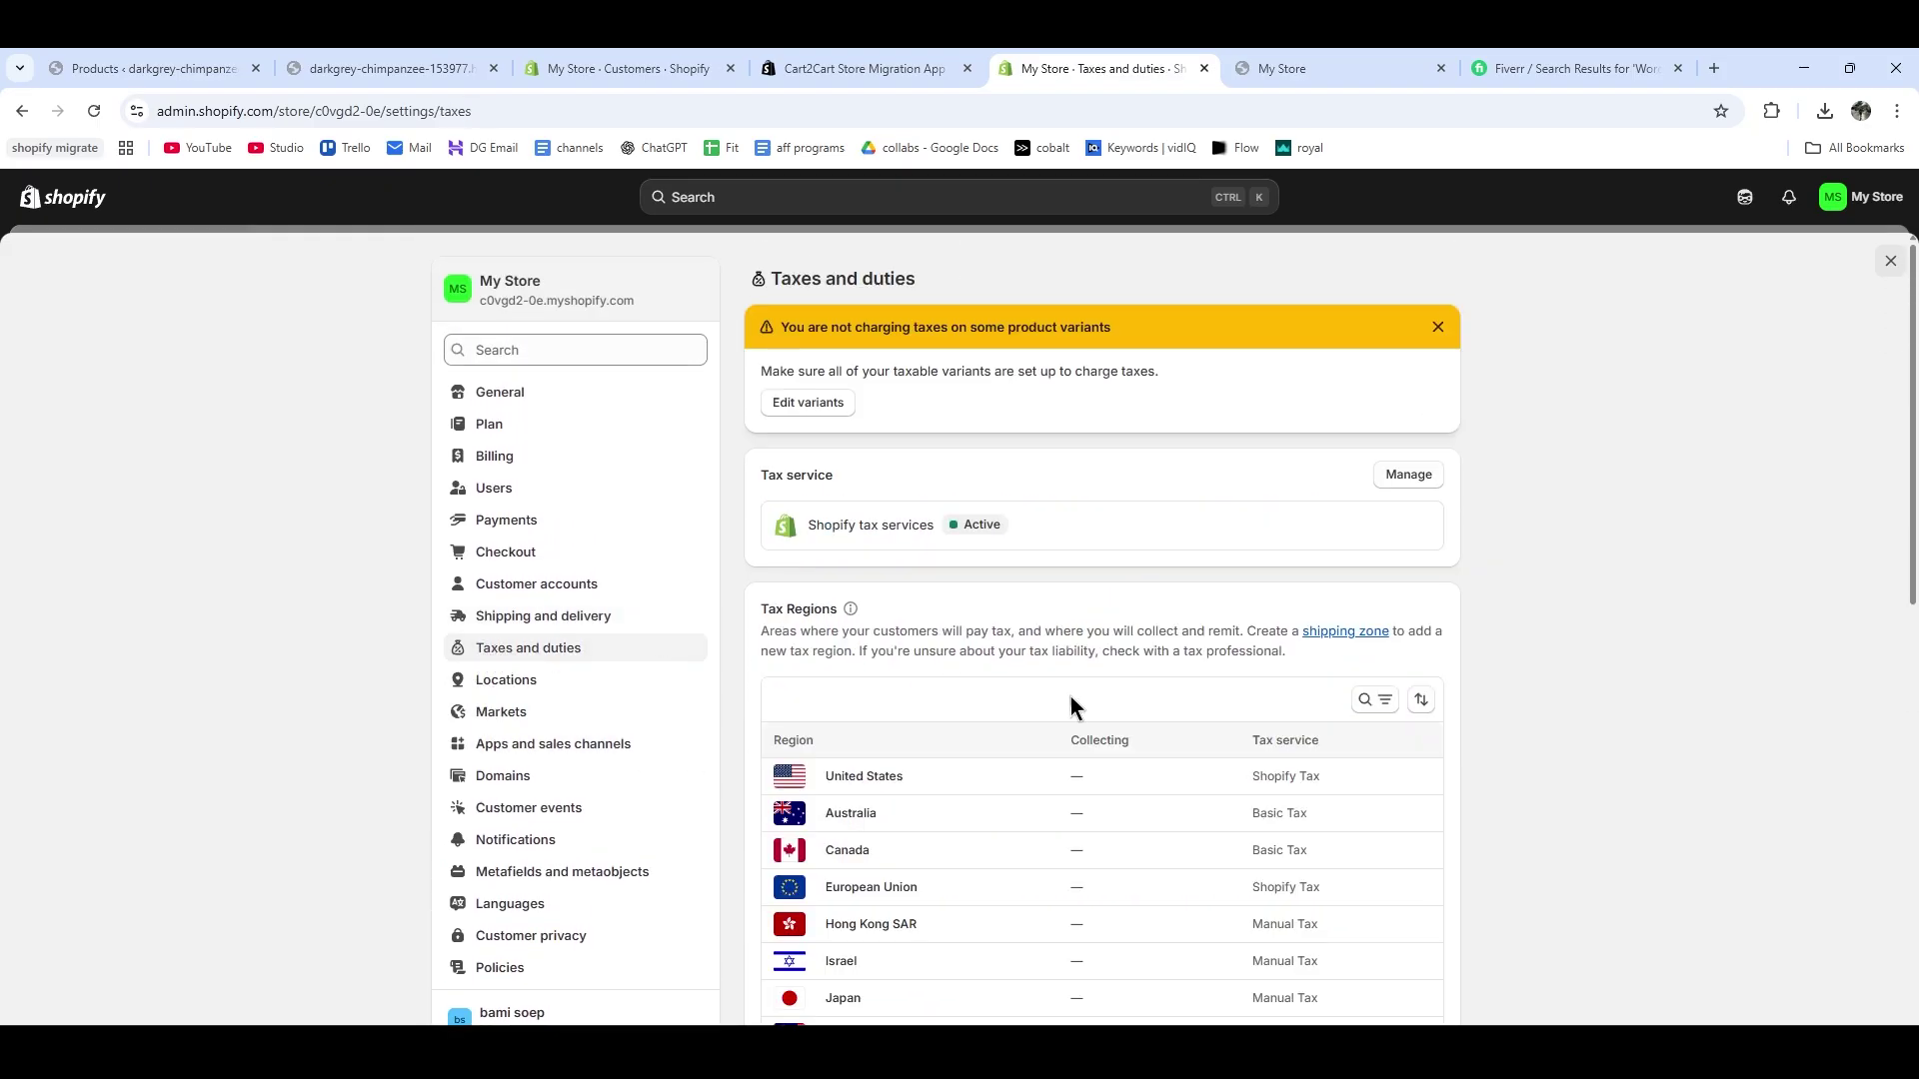
scroll(1107, 840, "down", 2)
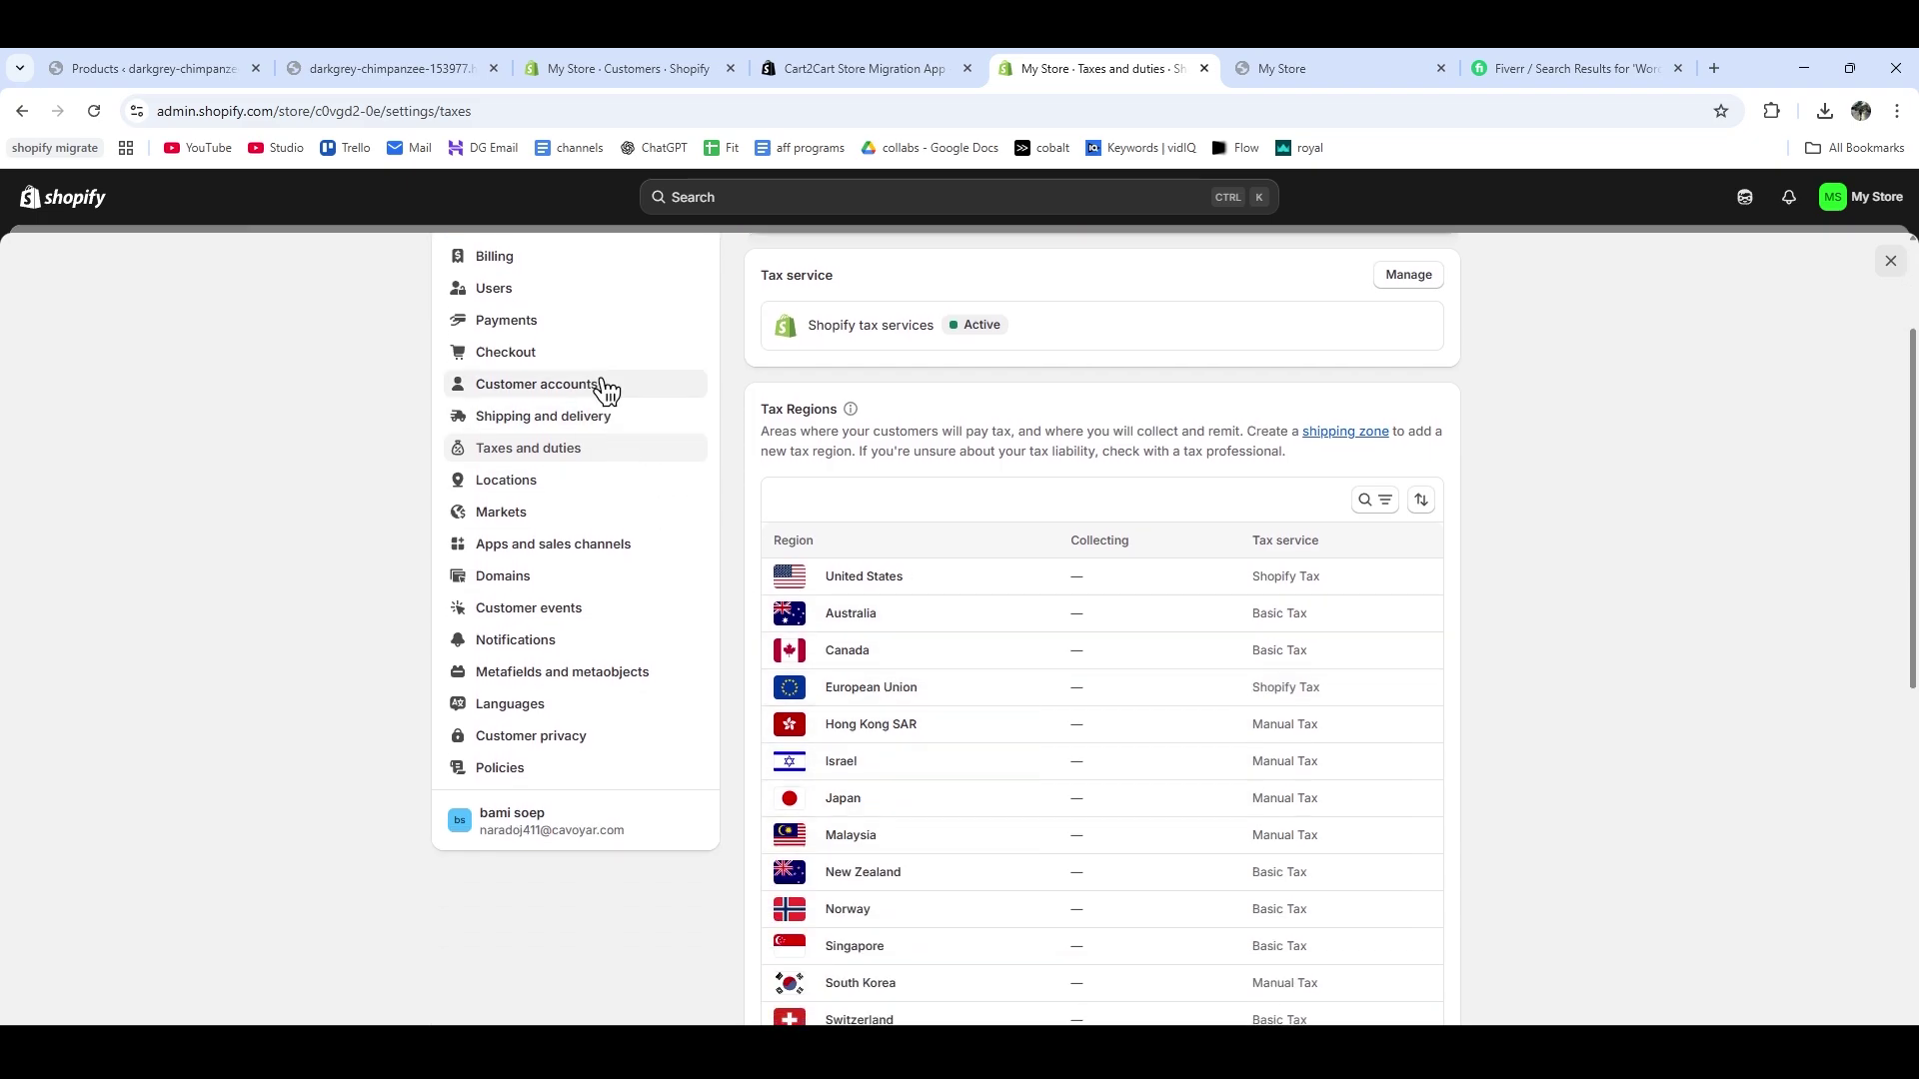
scroll(1651, 651, "down", 1)
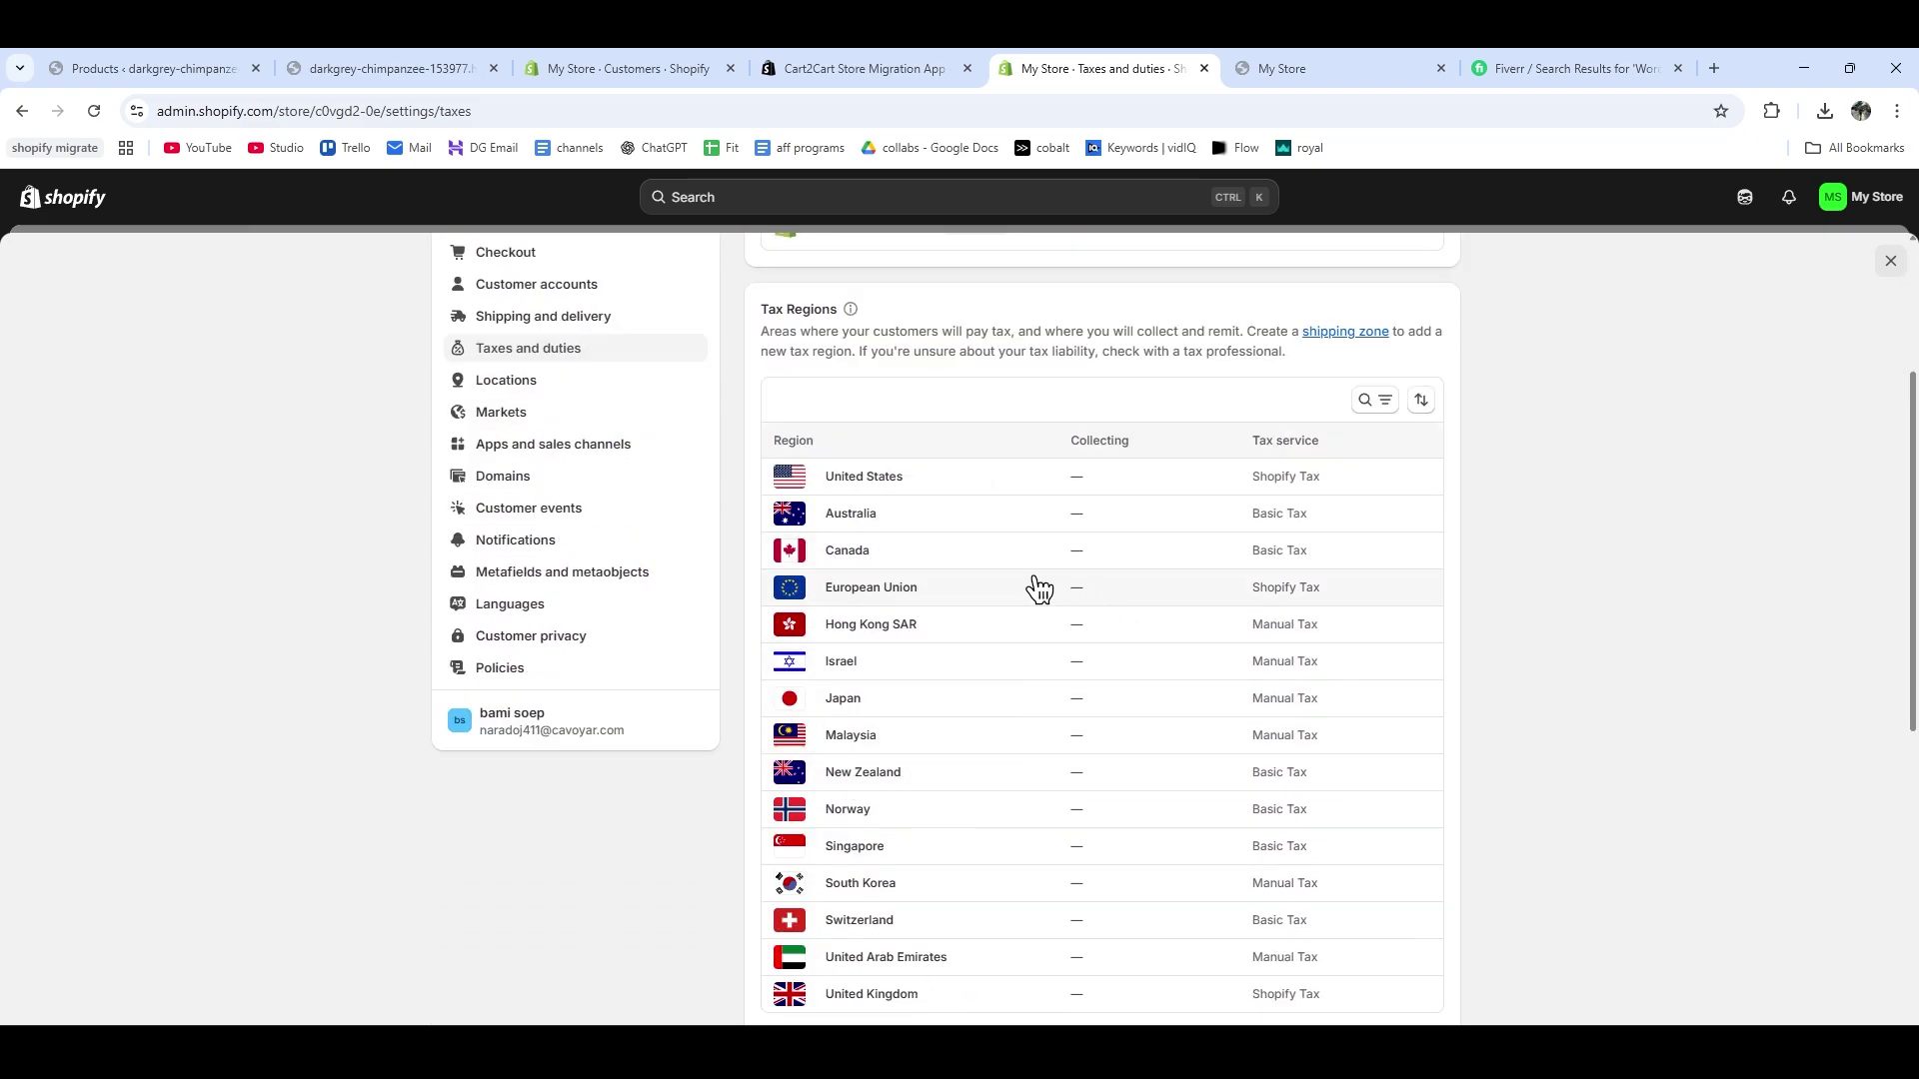
Return to the original WooCommerce store and look over its home page and its full product list.
left_click(390, 68)
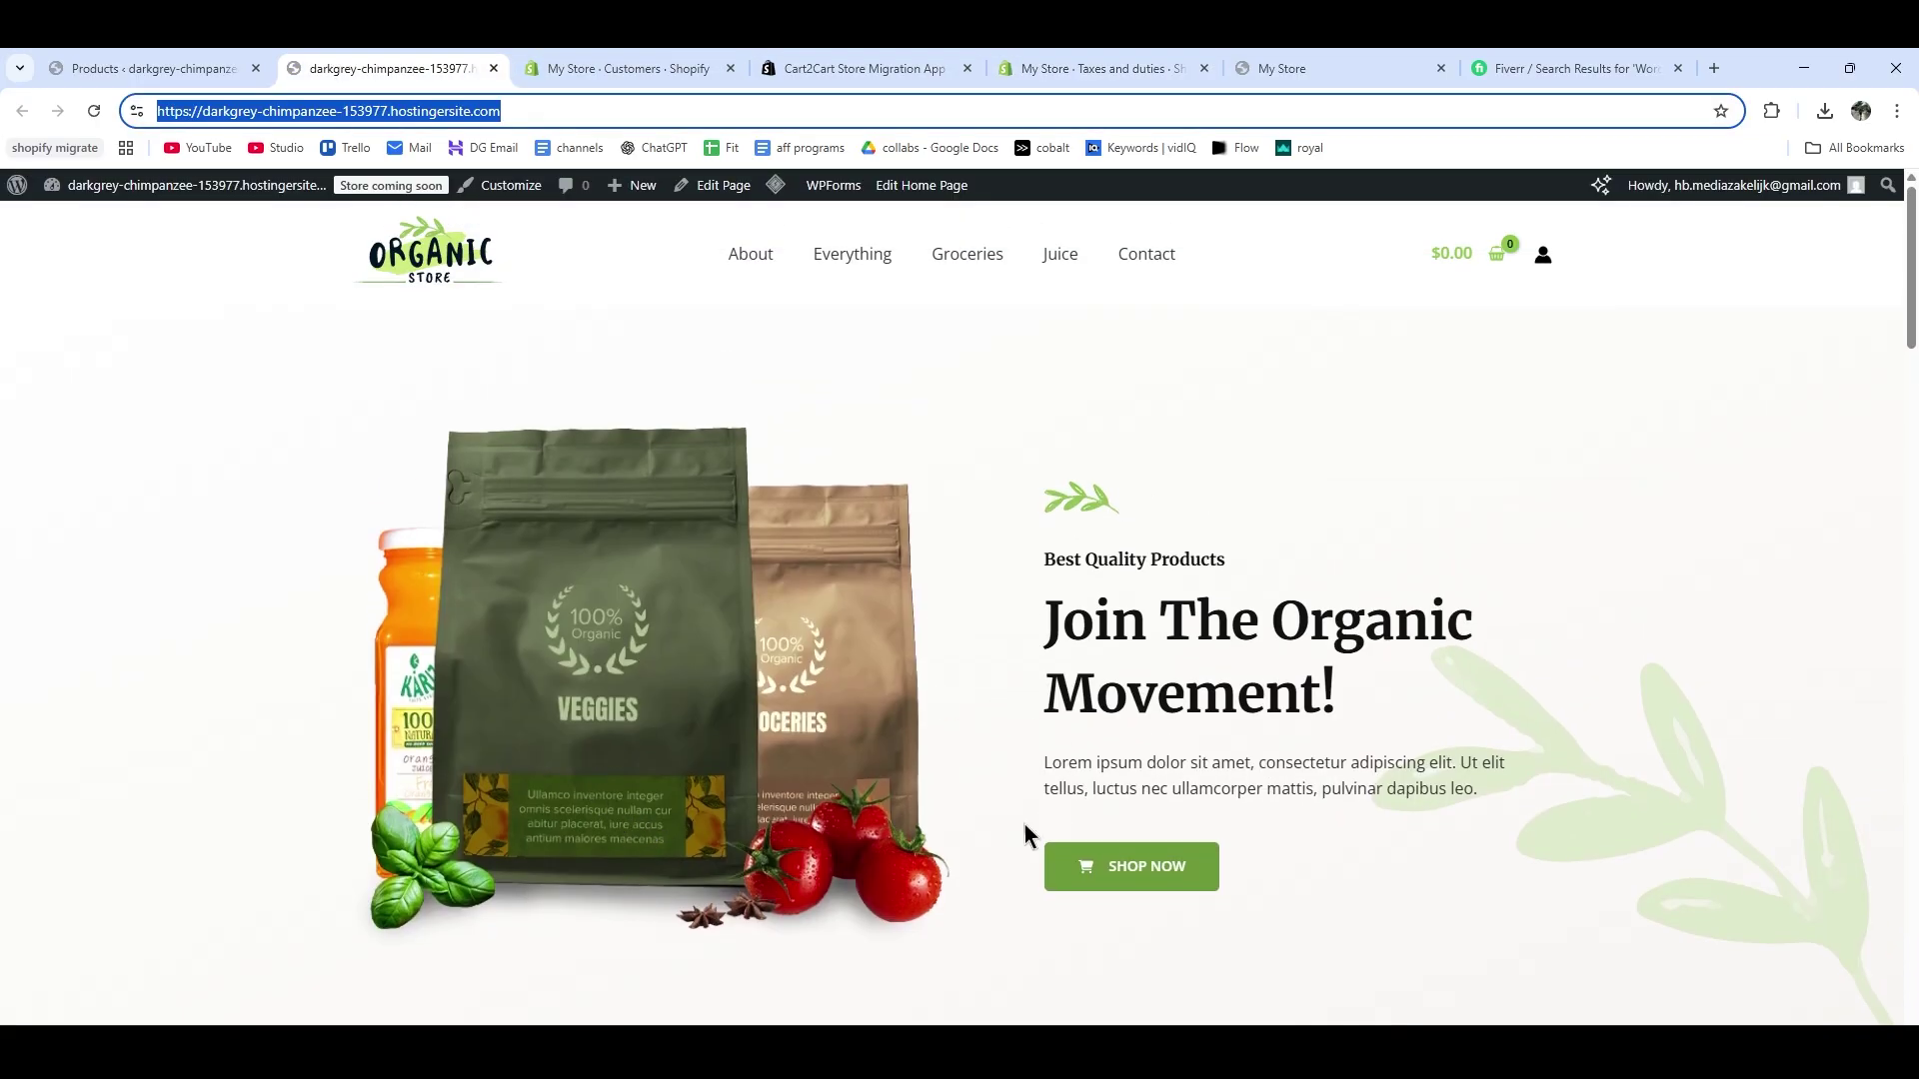
scroll(1025, 836, "down", 1)
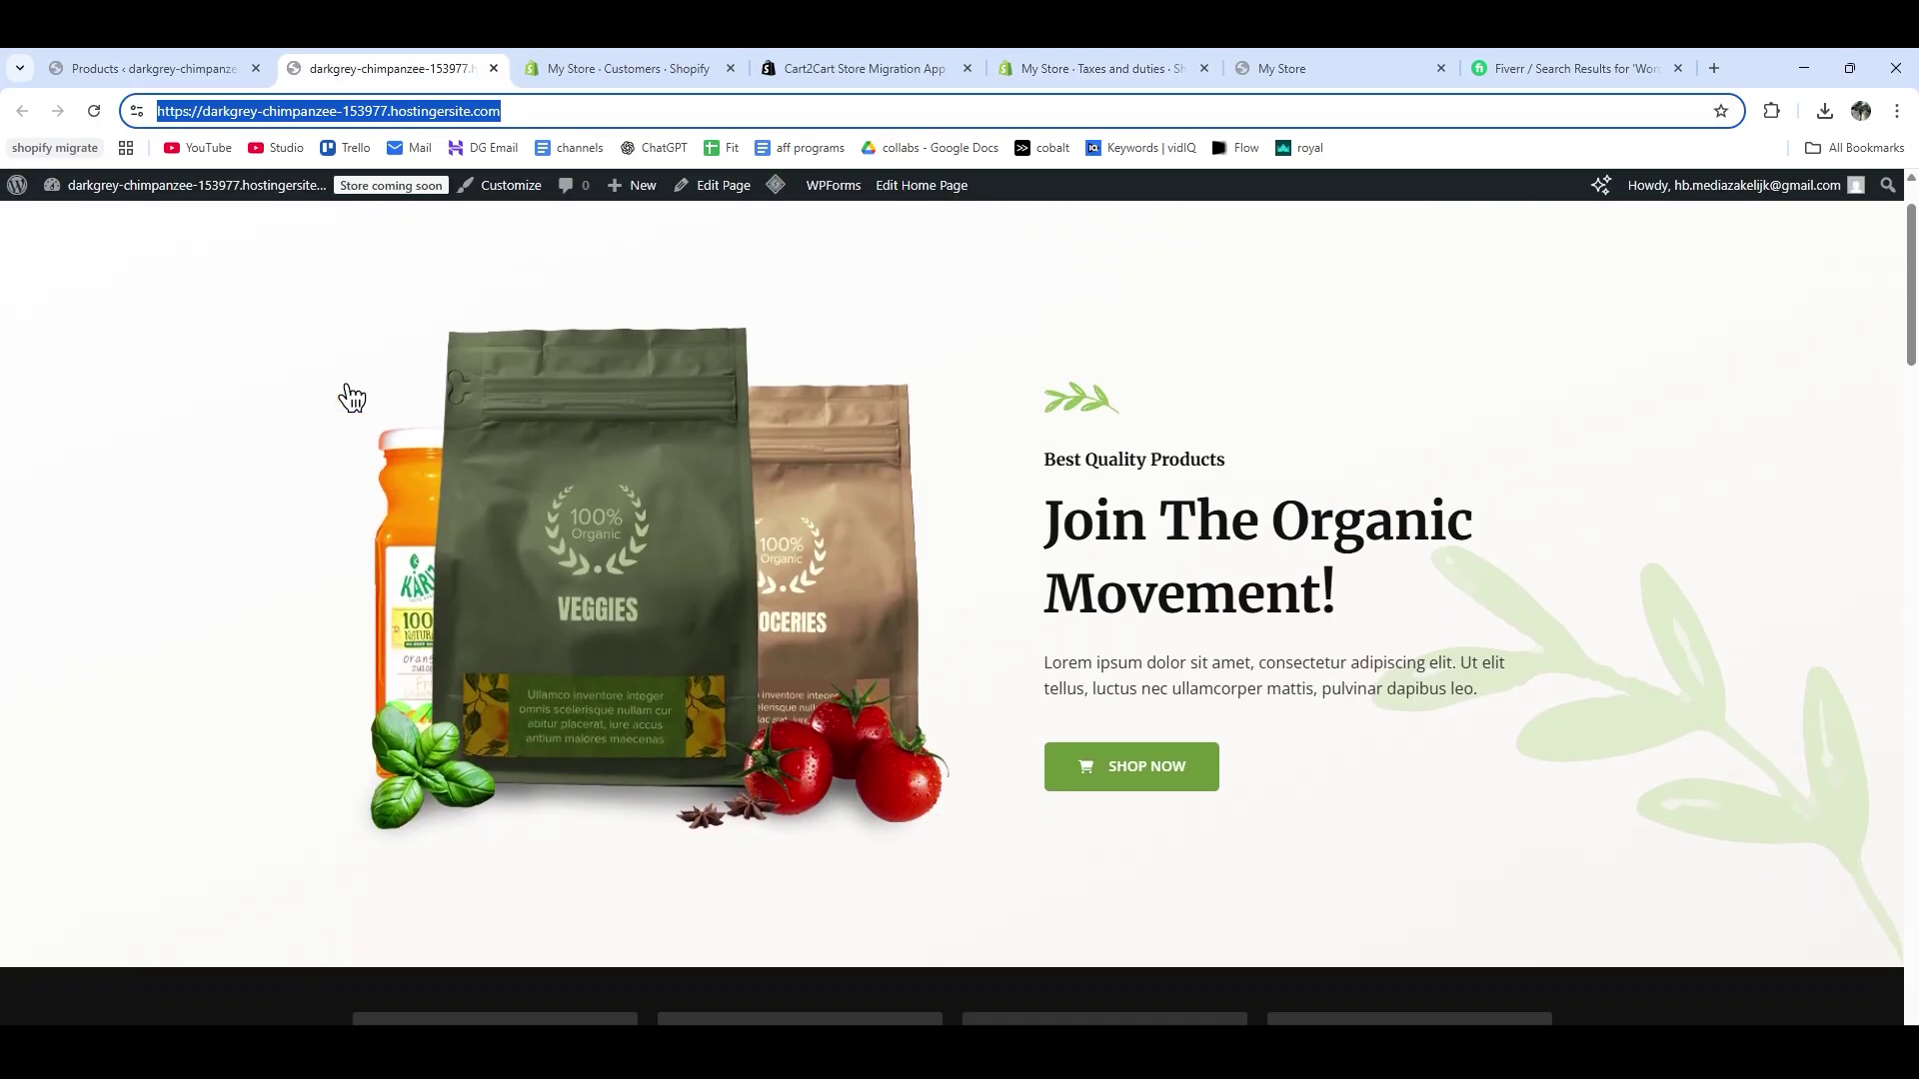
left_click(150, 67)
scroll(1065, 657, "down", 1)
scroll(1064, 657, "down", 2)
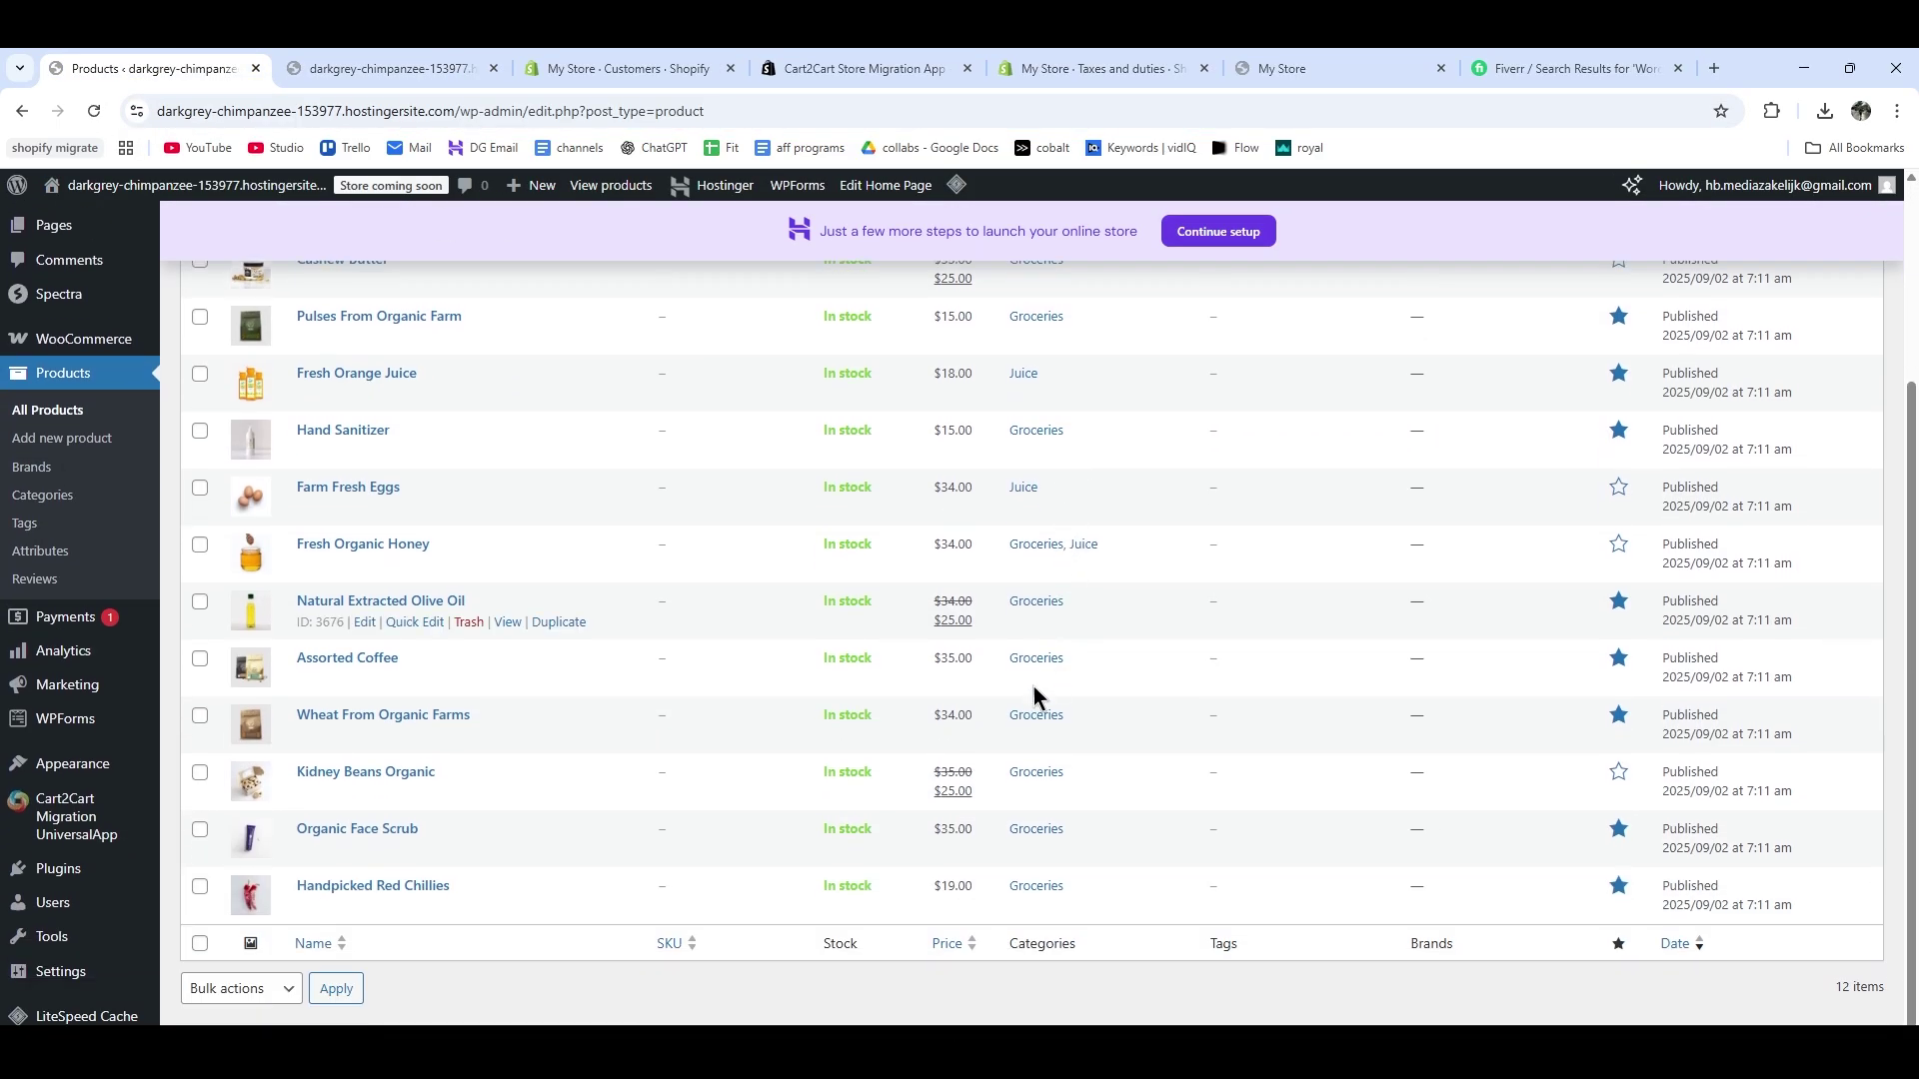